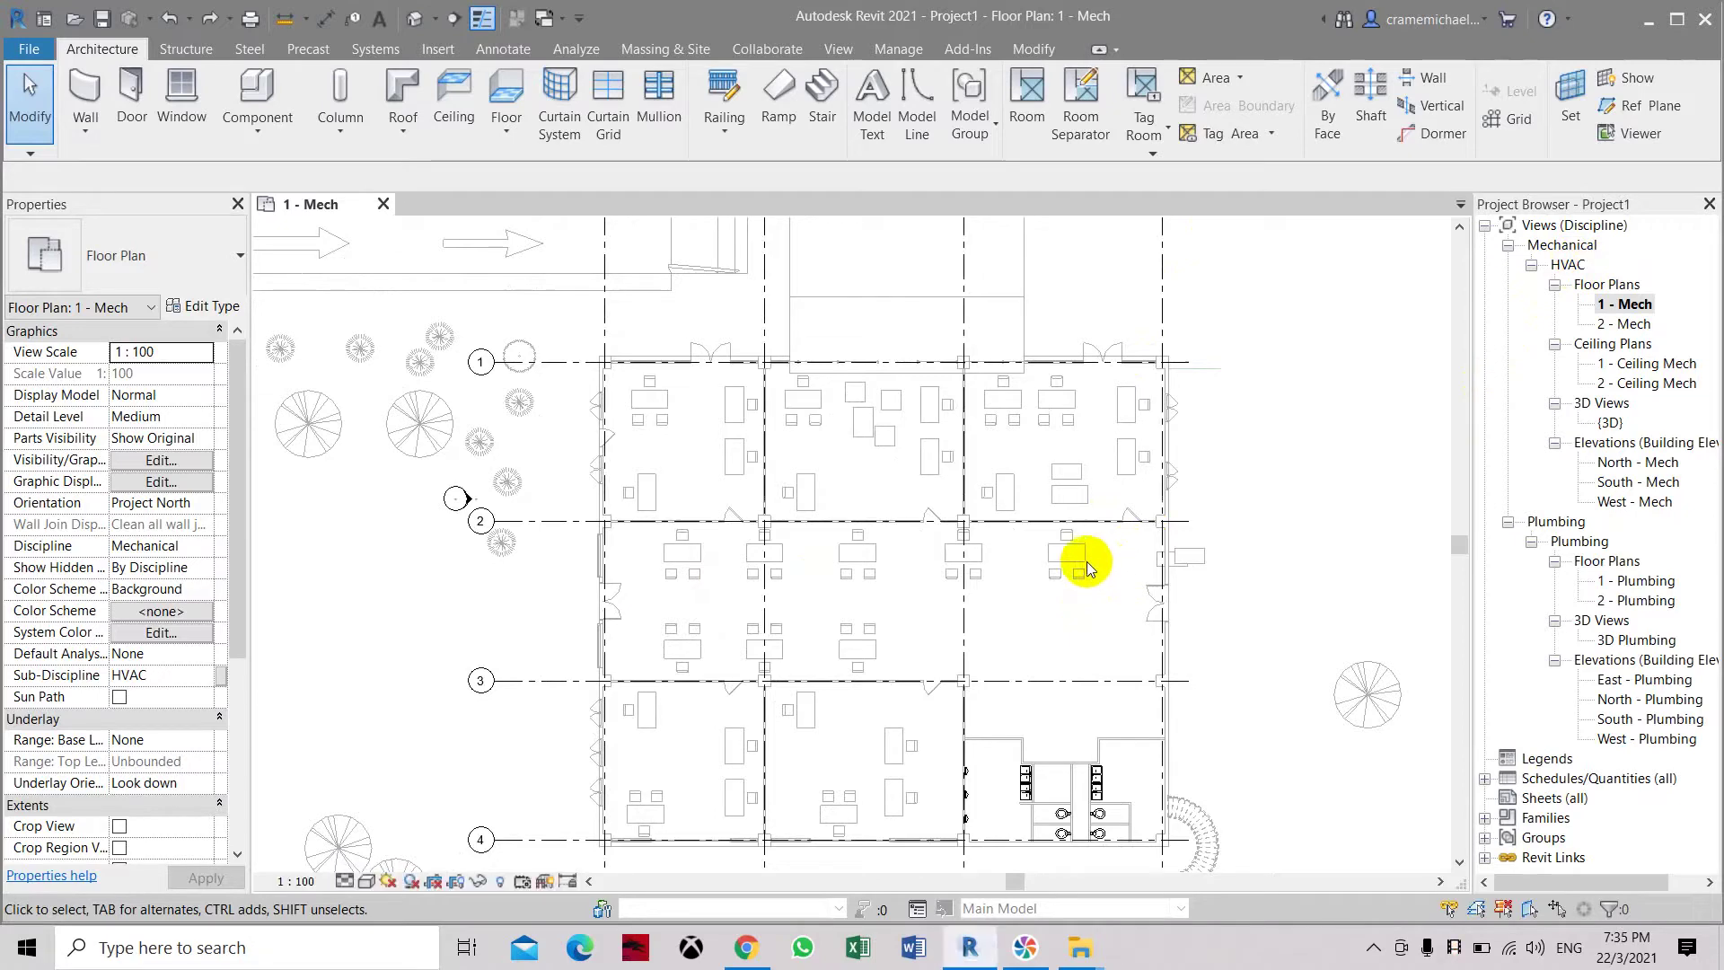
- Set Area and Volume Computations to Areas and Volumes, with room areas measured at wall finish
{"action": "middle_click_drag", "start_coordinate": [1105, 493], "coordinate": [1056, 442]}
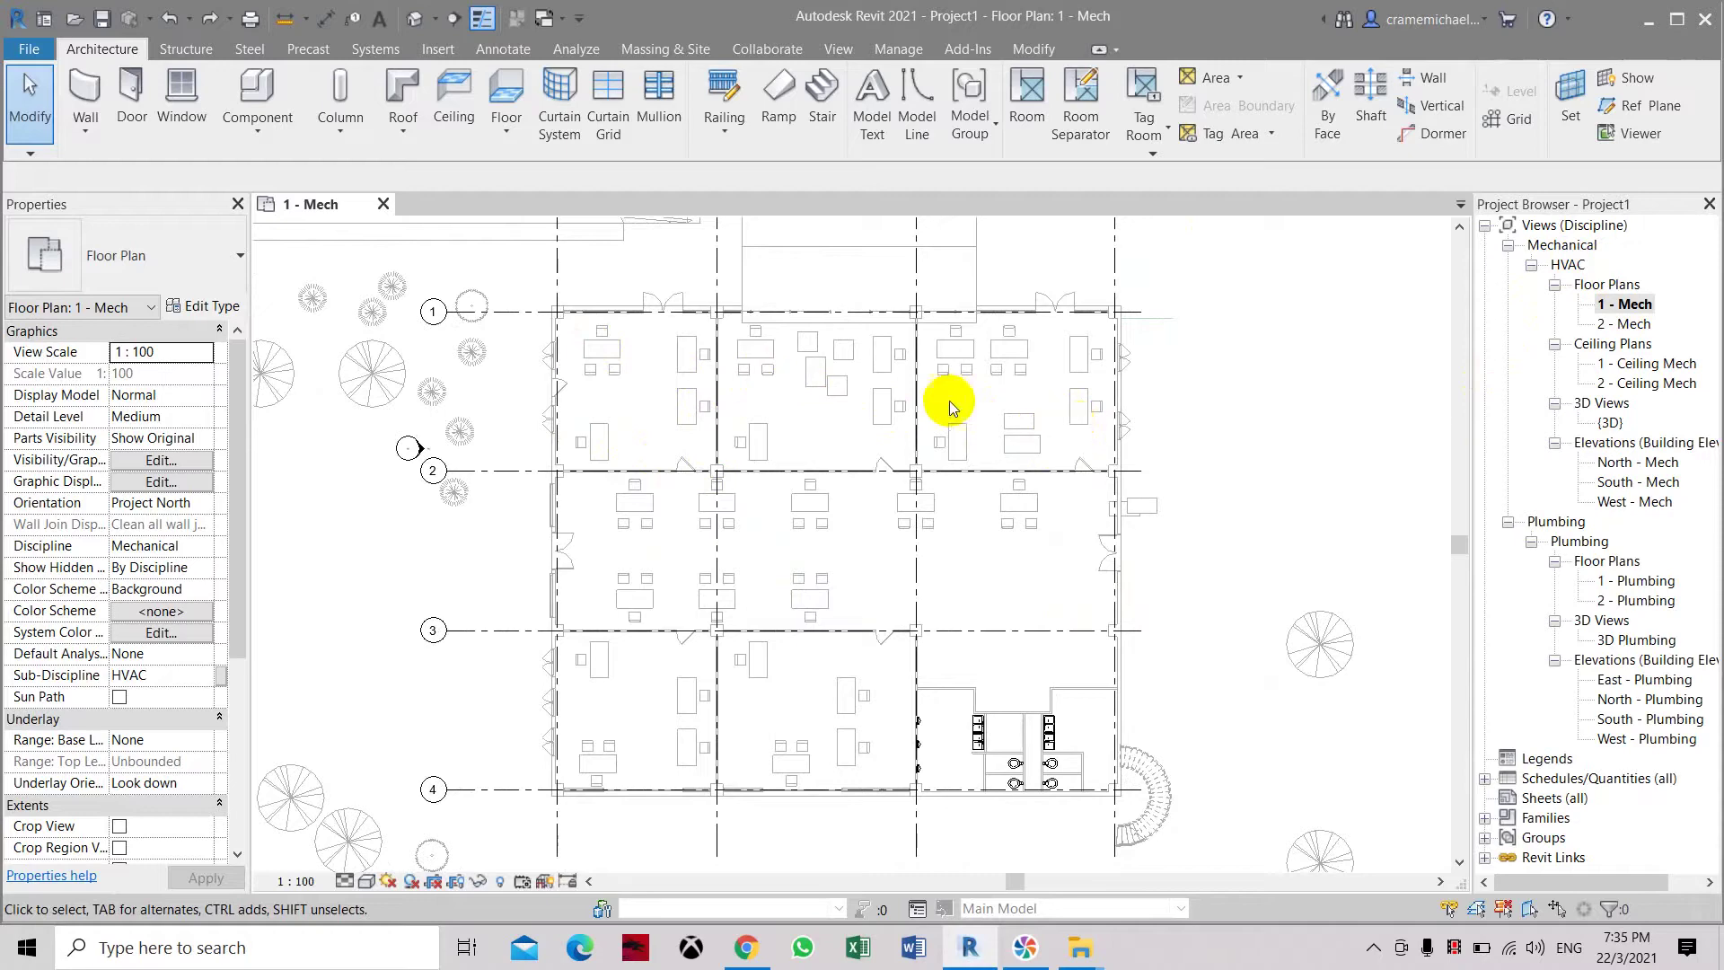
{"action": "scroll", "coordinate": [598, 318], "scroll_direction": "up", "scroll_amount": 3}
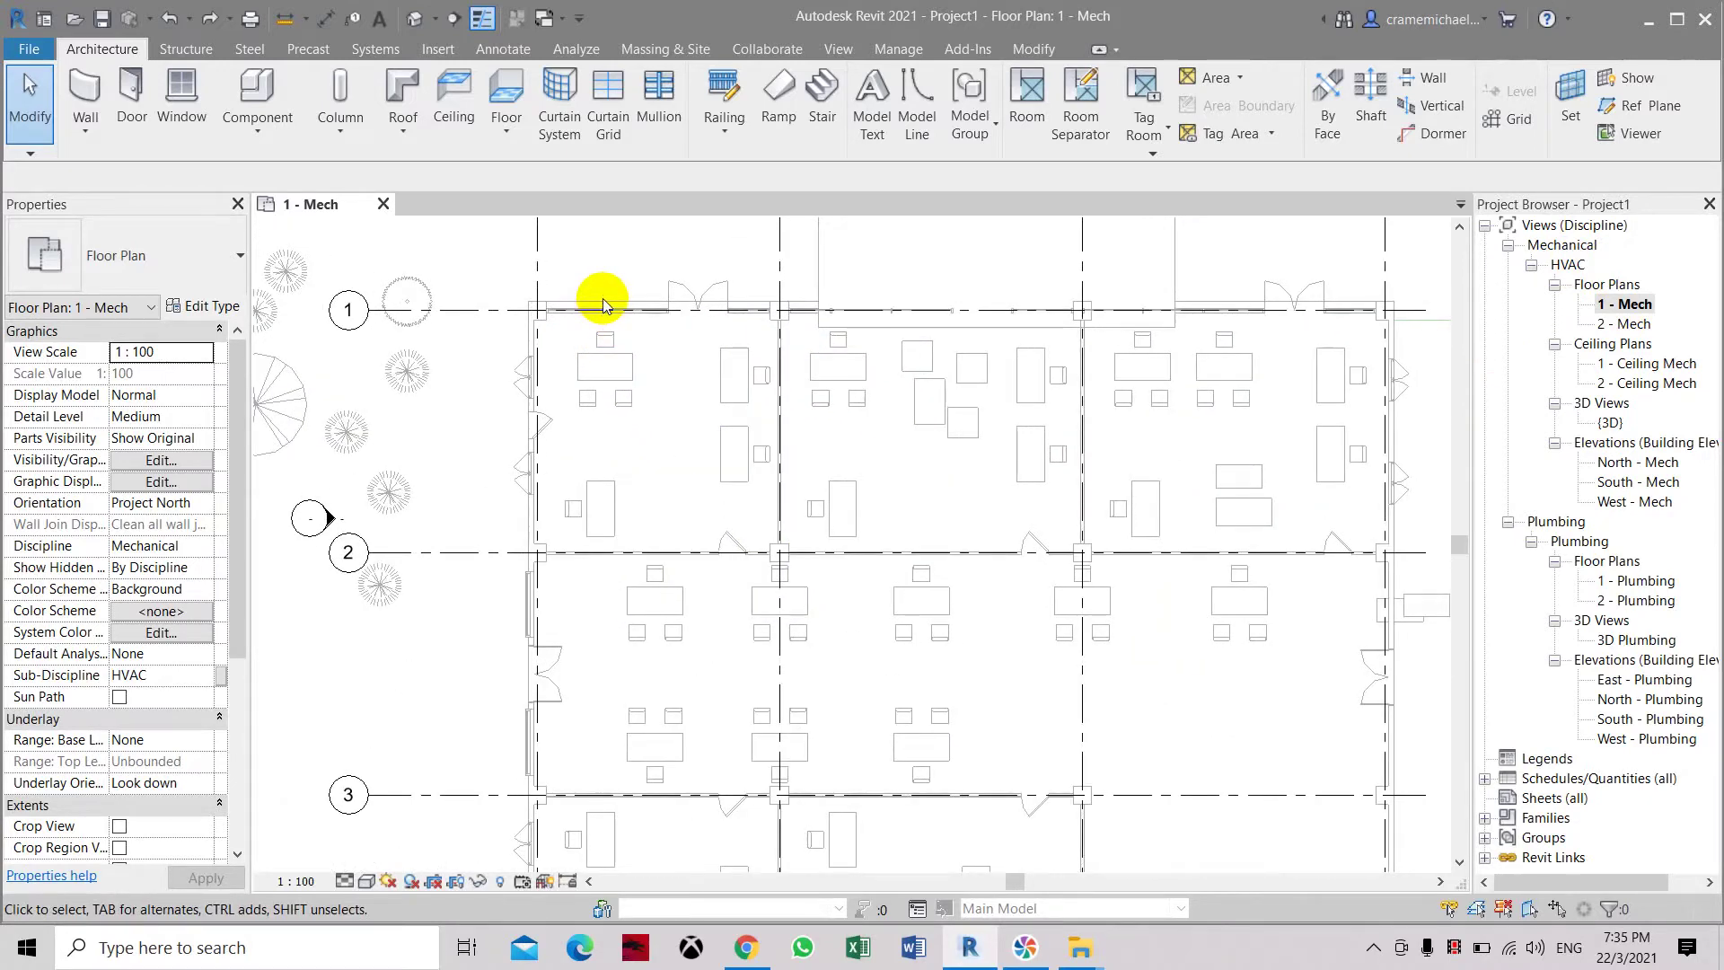
{"action": "scroll", "coordinate": [601, 298], "scroll_direction": "down", "scroll_amount": 2}
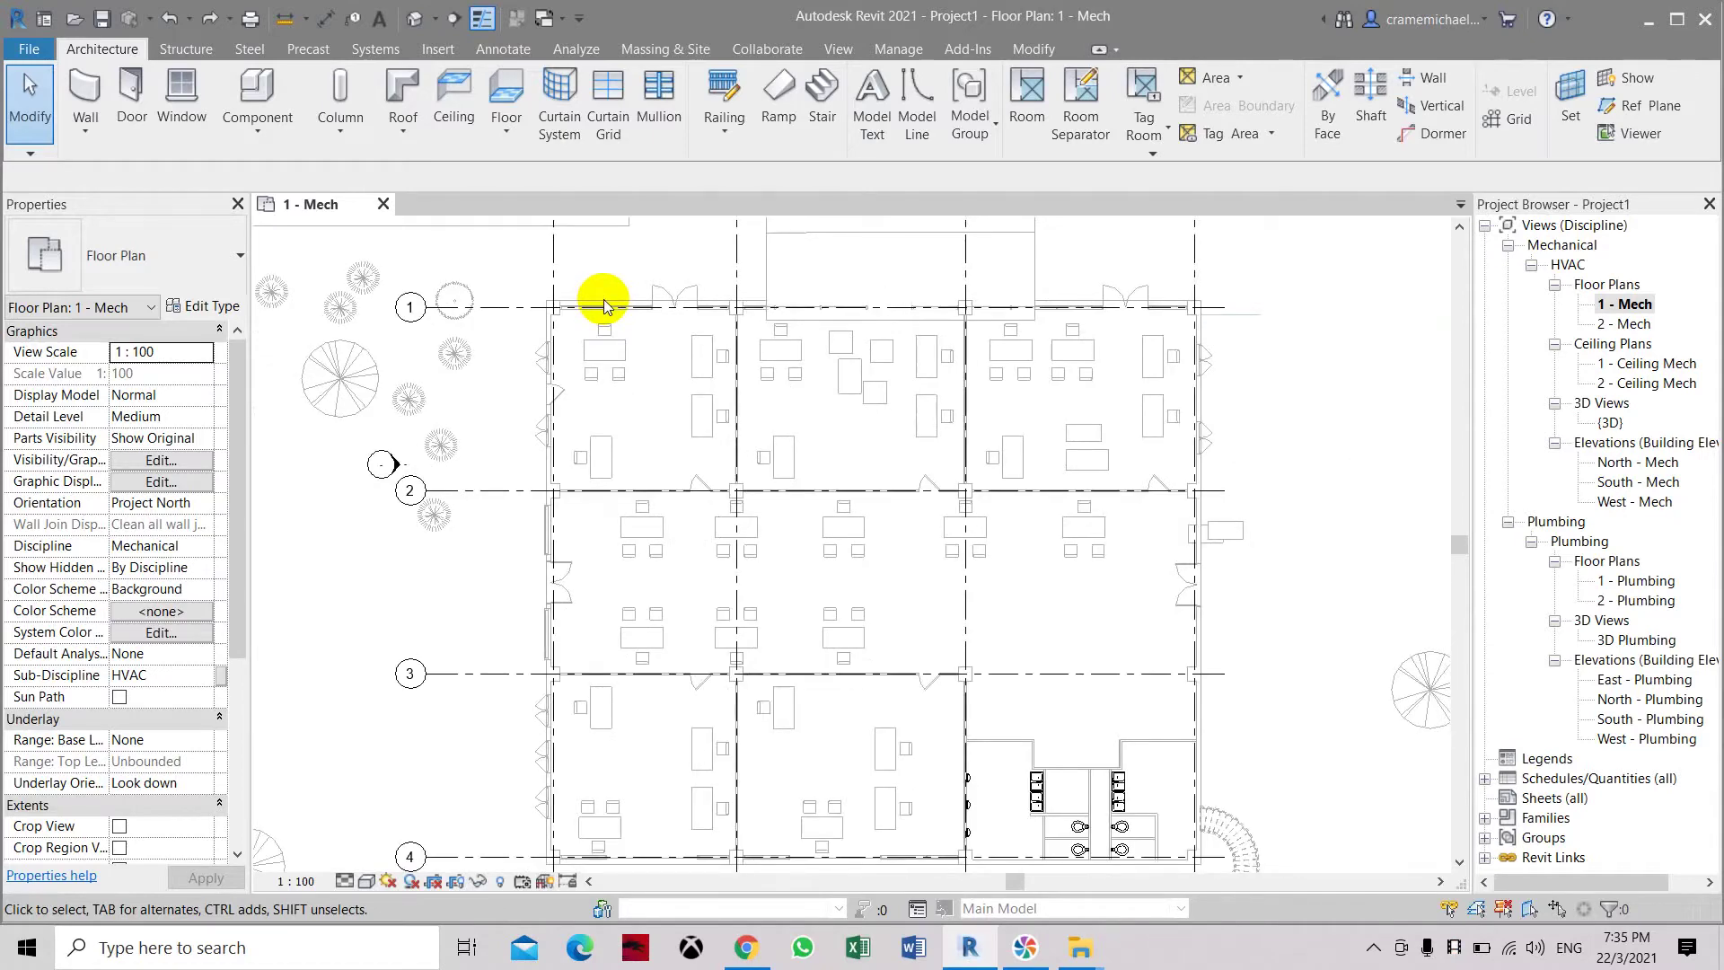
{"action": "scroll", "coordinate": [820, 308], "scroll_direction": "up", "scroll_amount": 3}
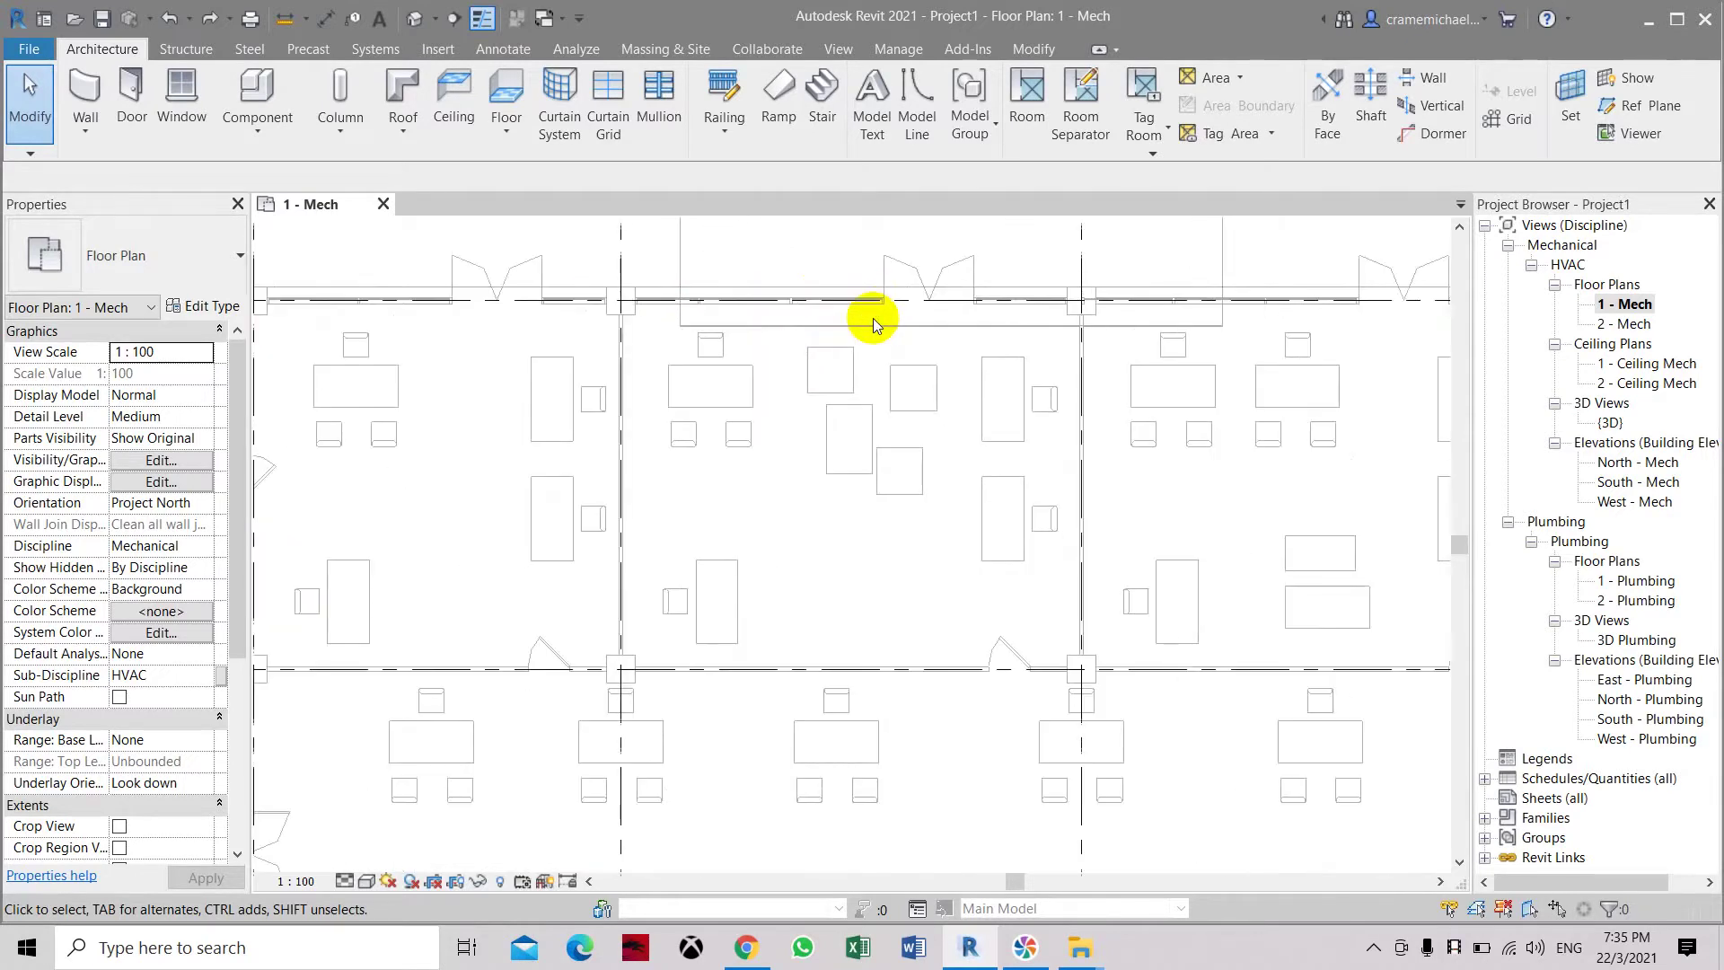
{"action": "scroll", "coordinate": [707, 341], "scroll_direction": "down", "scroll_amount": 2}
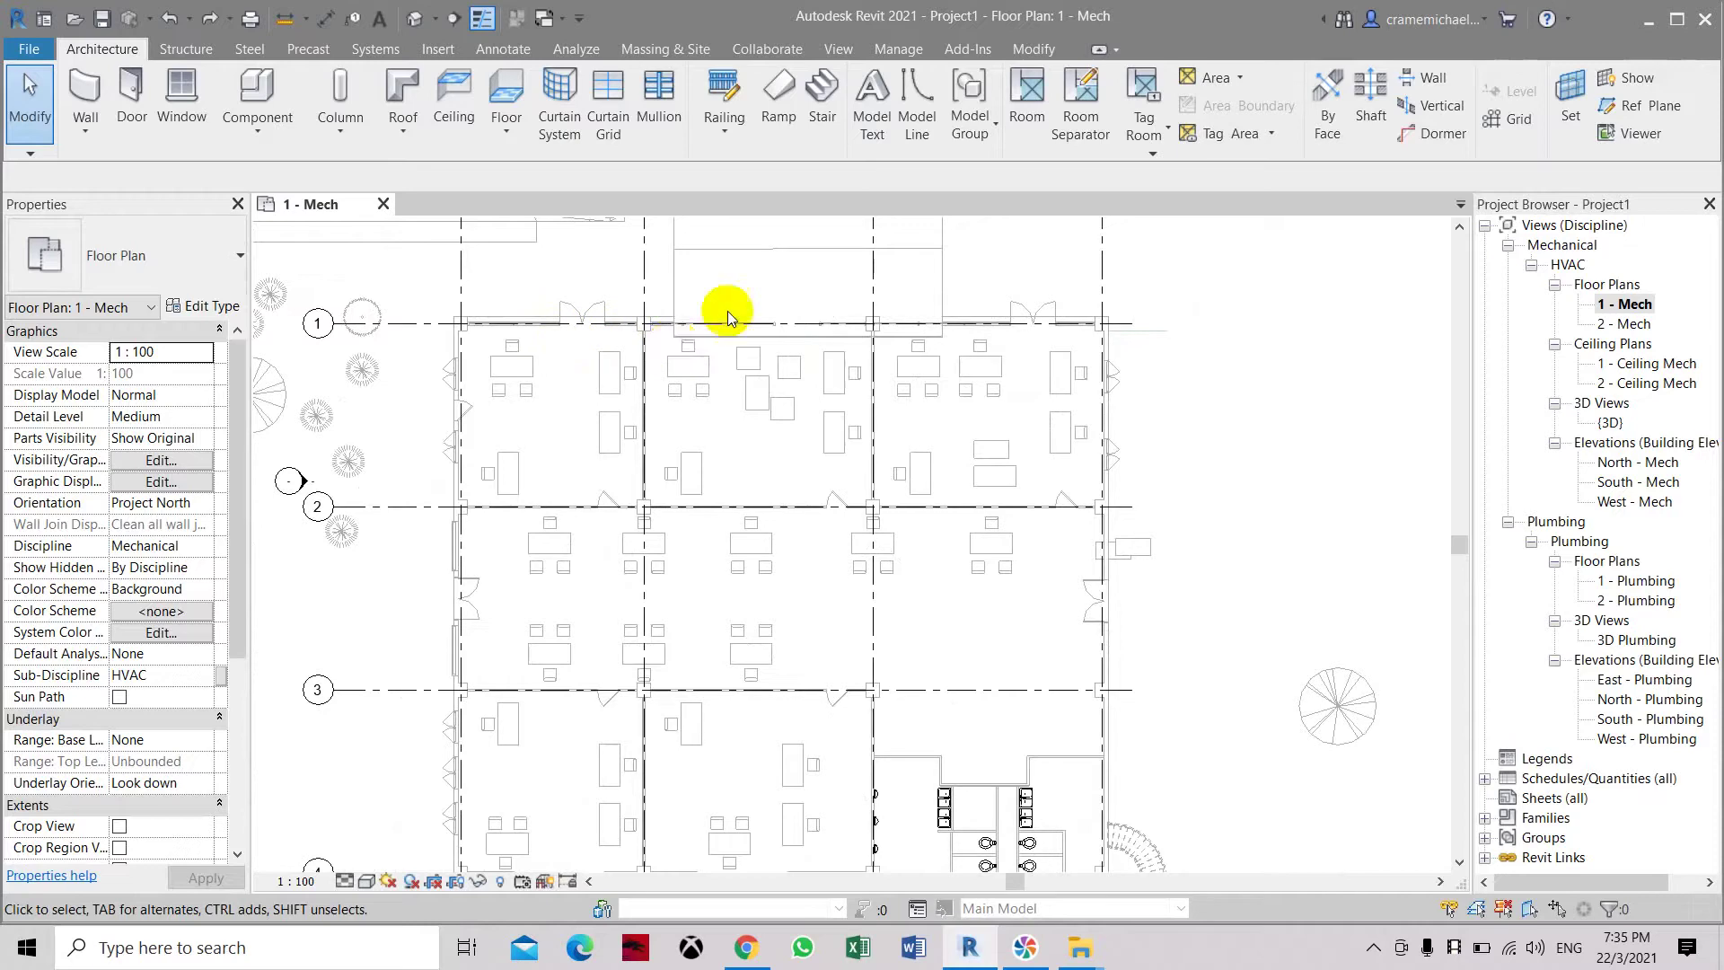
{"action": "scroll", "coordinate": [608, 321], "scroll_direction": "up", "scroll_amount": 1}
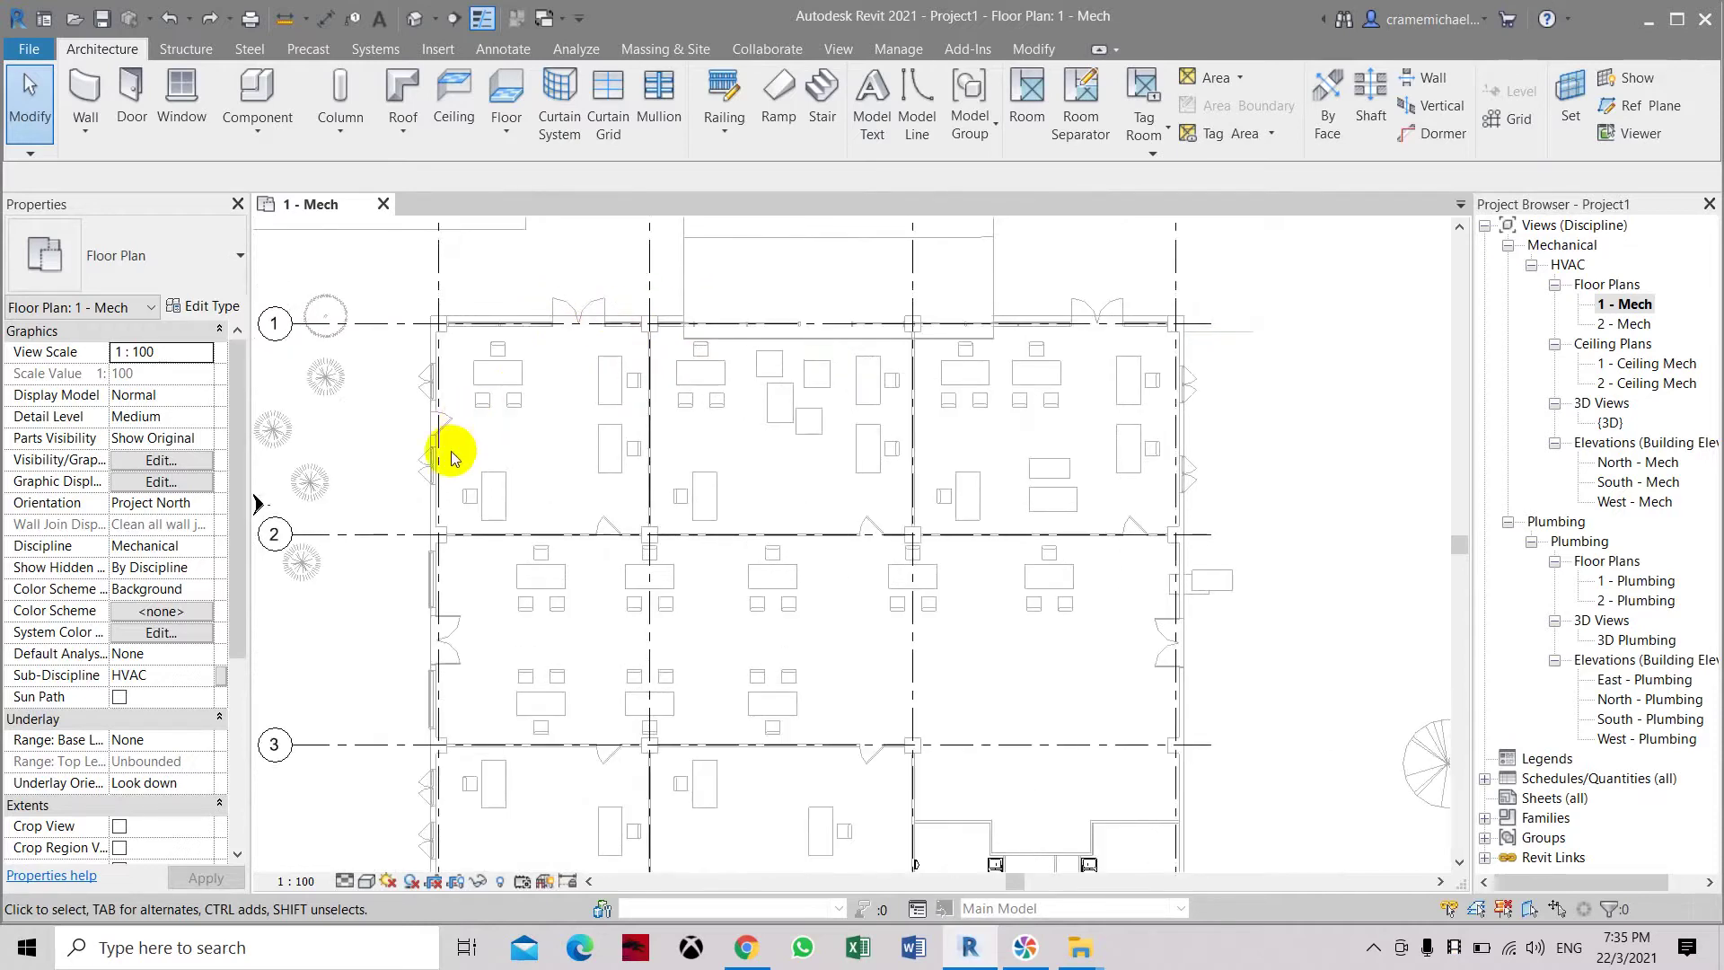
{"action": "scroll", "coordinate": [611, 337], "scroll_direction": "up", "scroll_amount": 2}
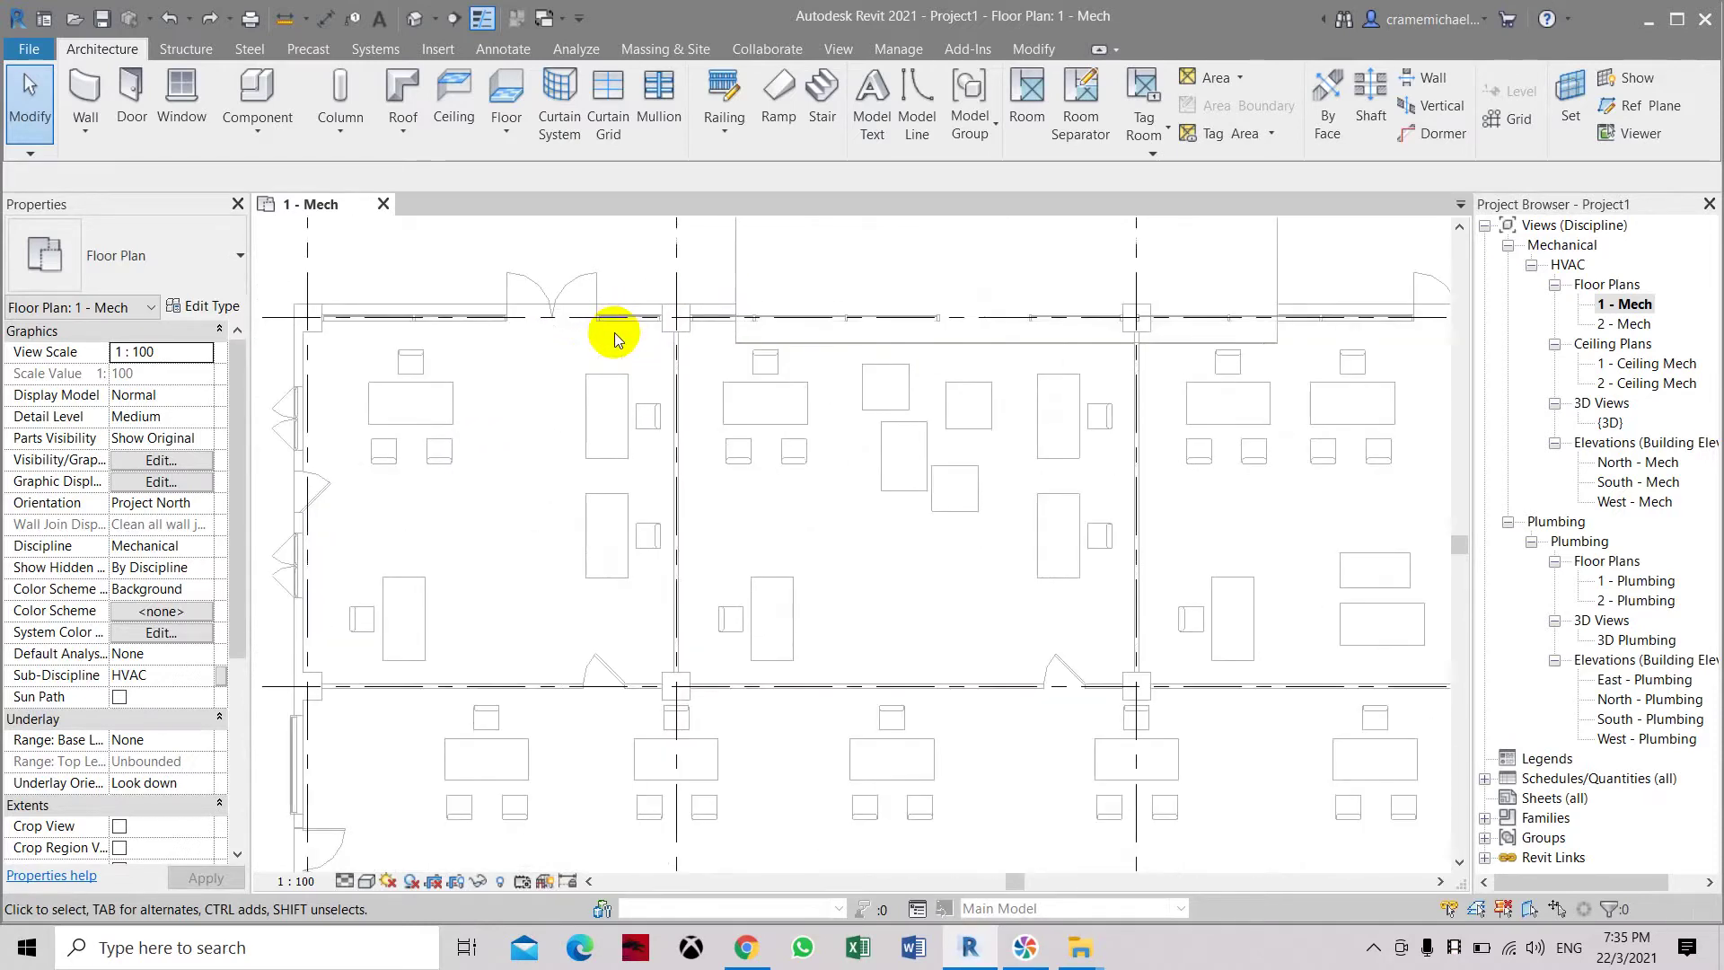
{"action": "scroll", "coordinate": [614, 337], "scroll_direction": "down", "scroll_amount": 3}
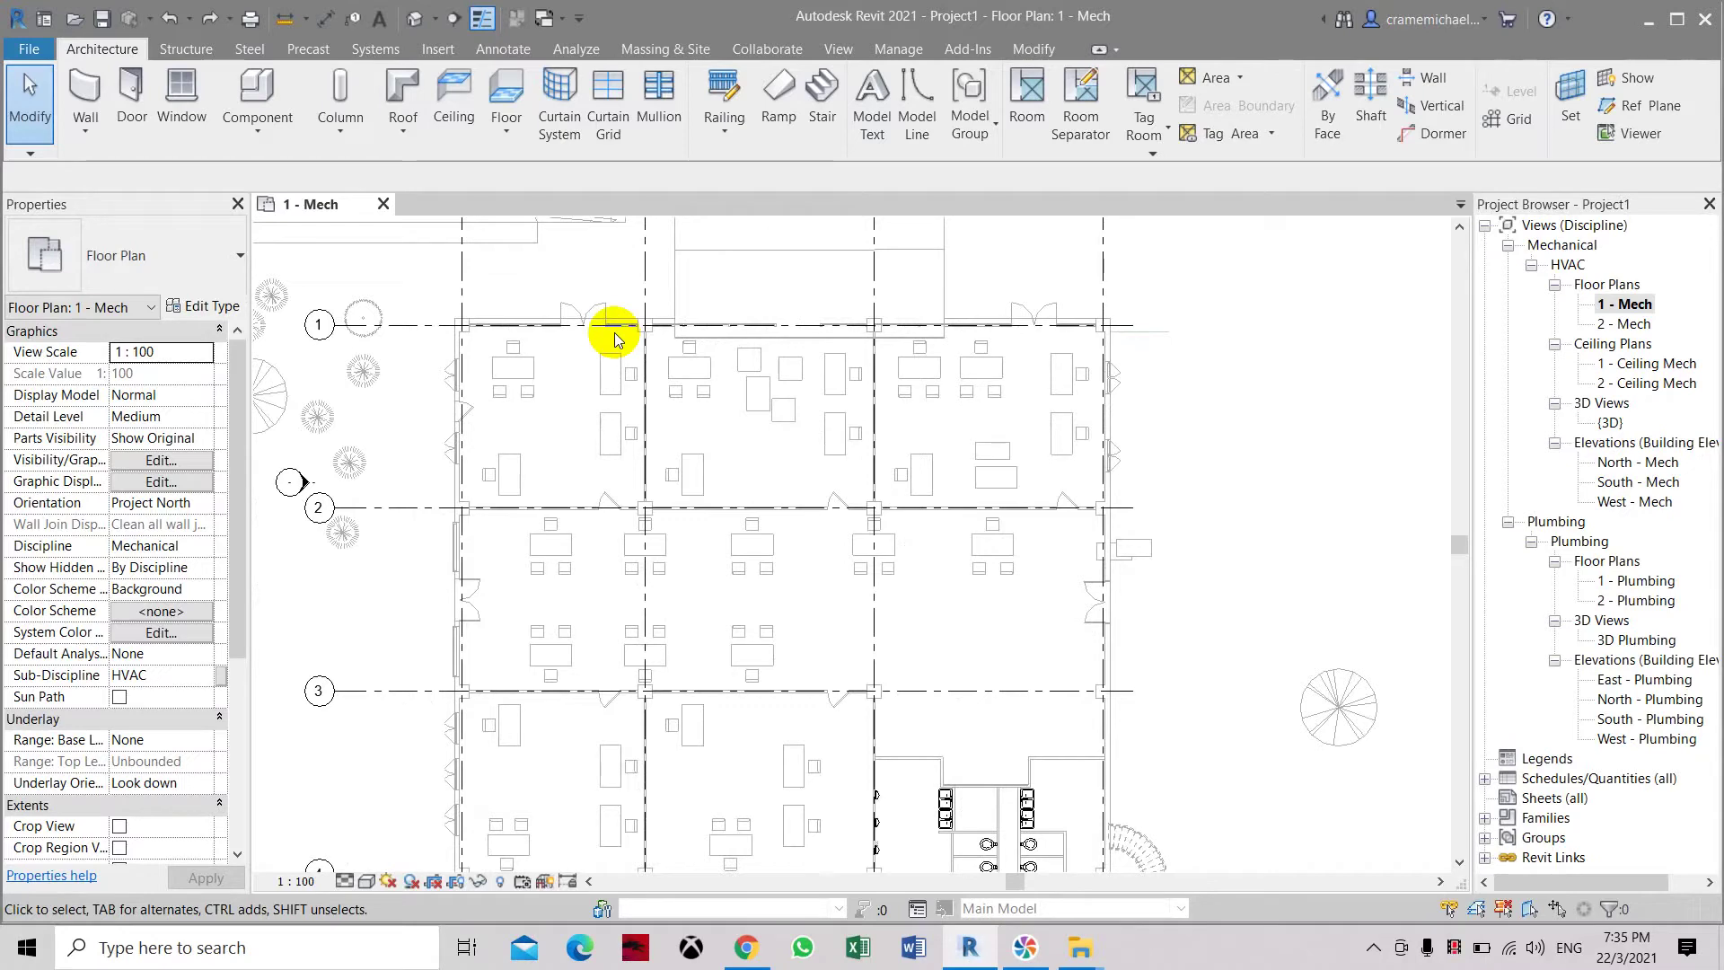
{"action": "scroll", "coordinate": [614, 339], "scroll_direction": "down", "scroll_amount": 2}
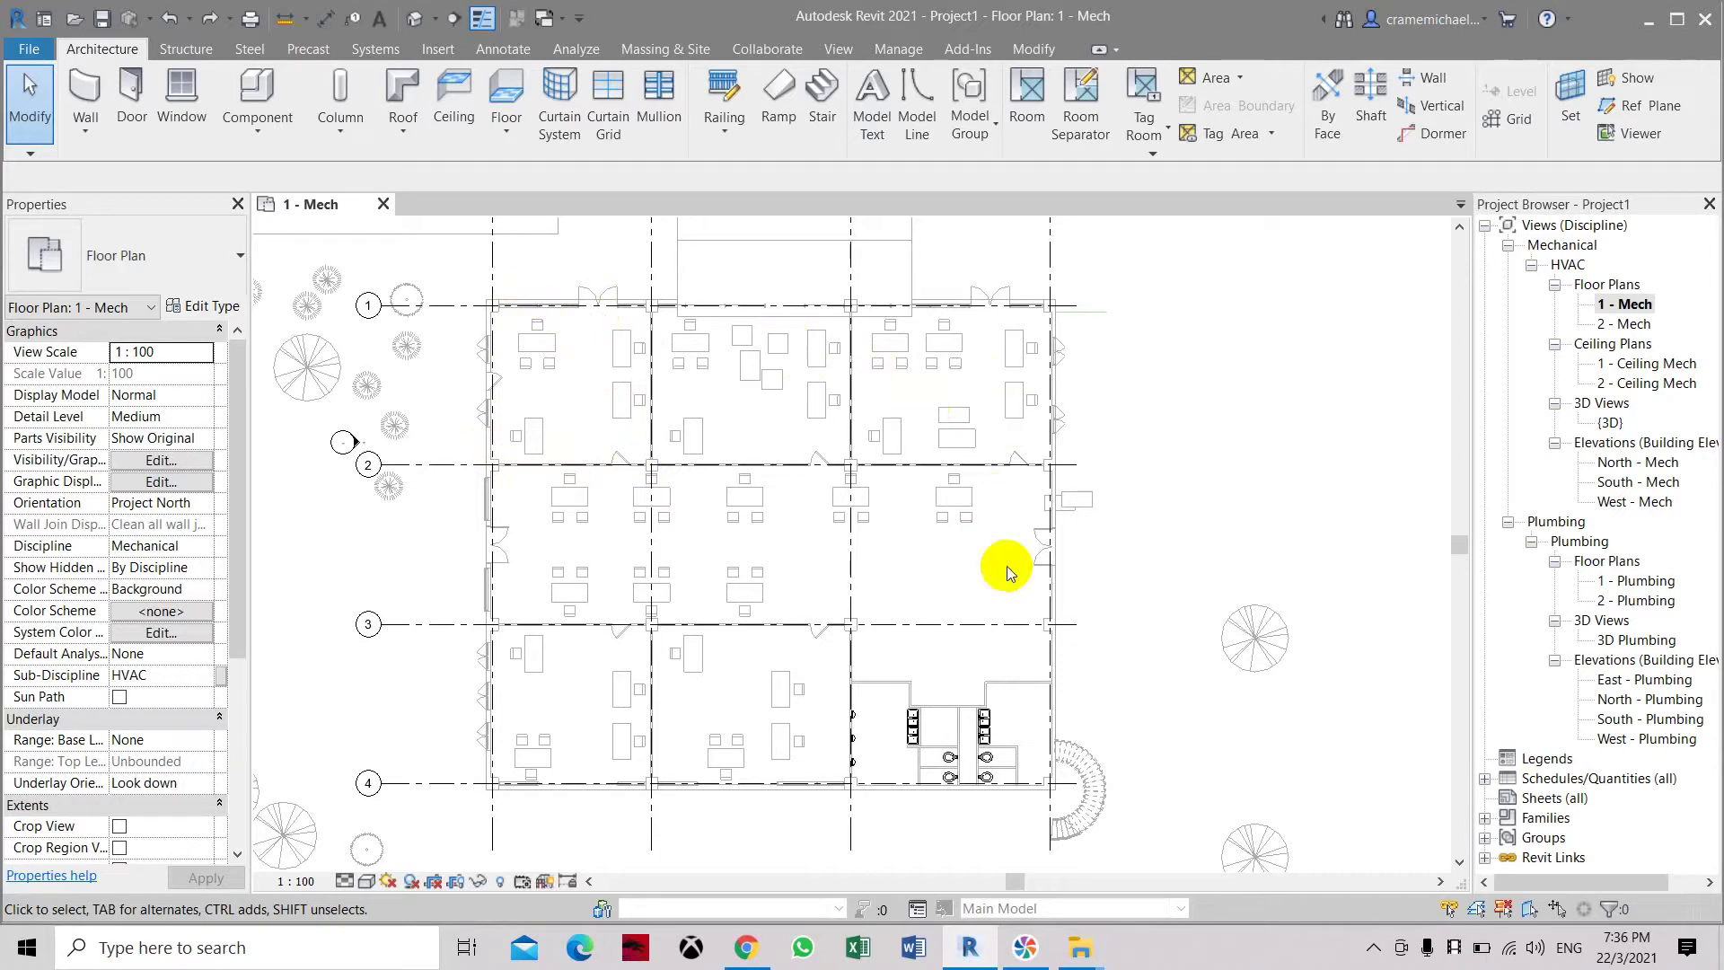
{"action": "left_click", "coordinate": [576, 52]}
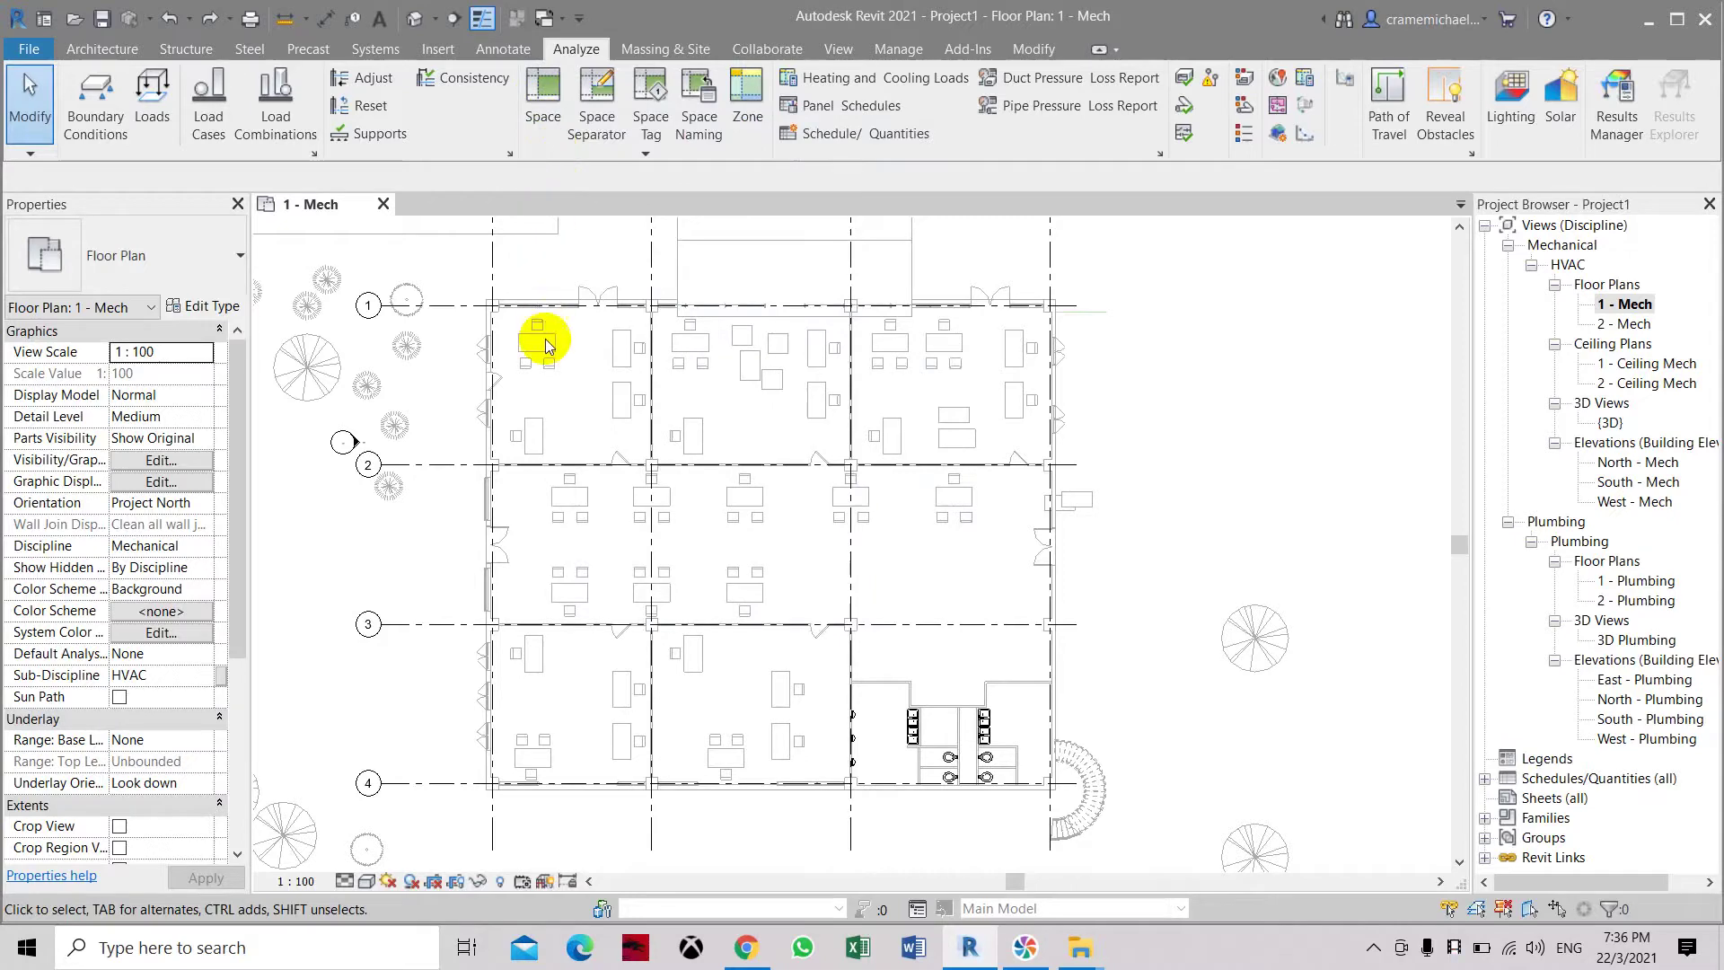
{"action": "scroll", "coordinate": [539, 390], "scroll_direction": "up", "scroll_amount": 1}
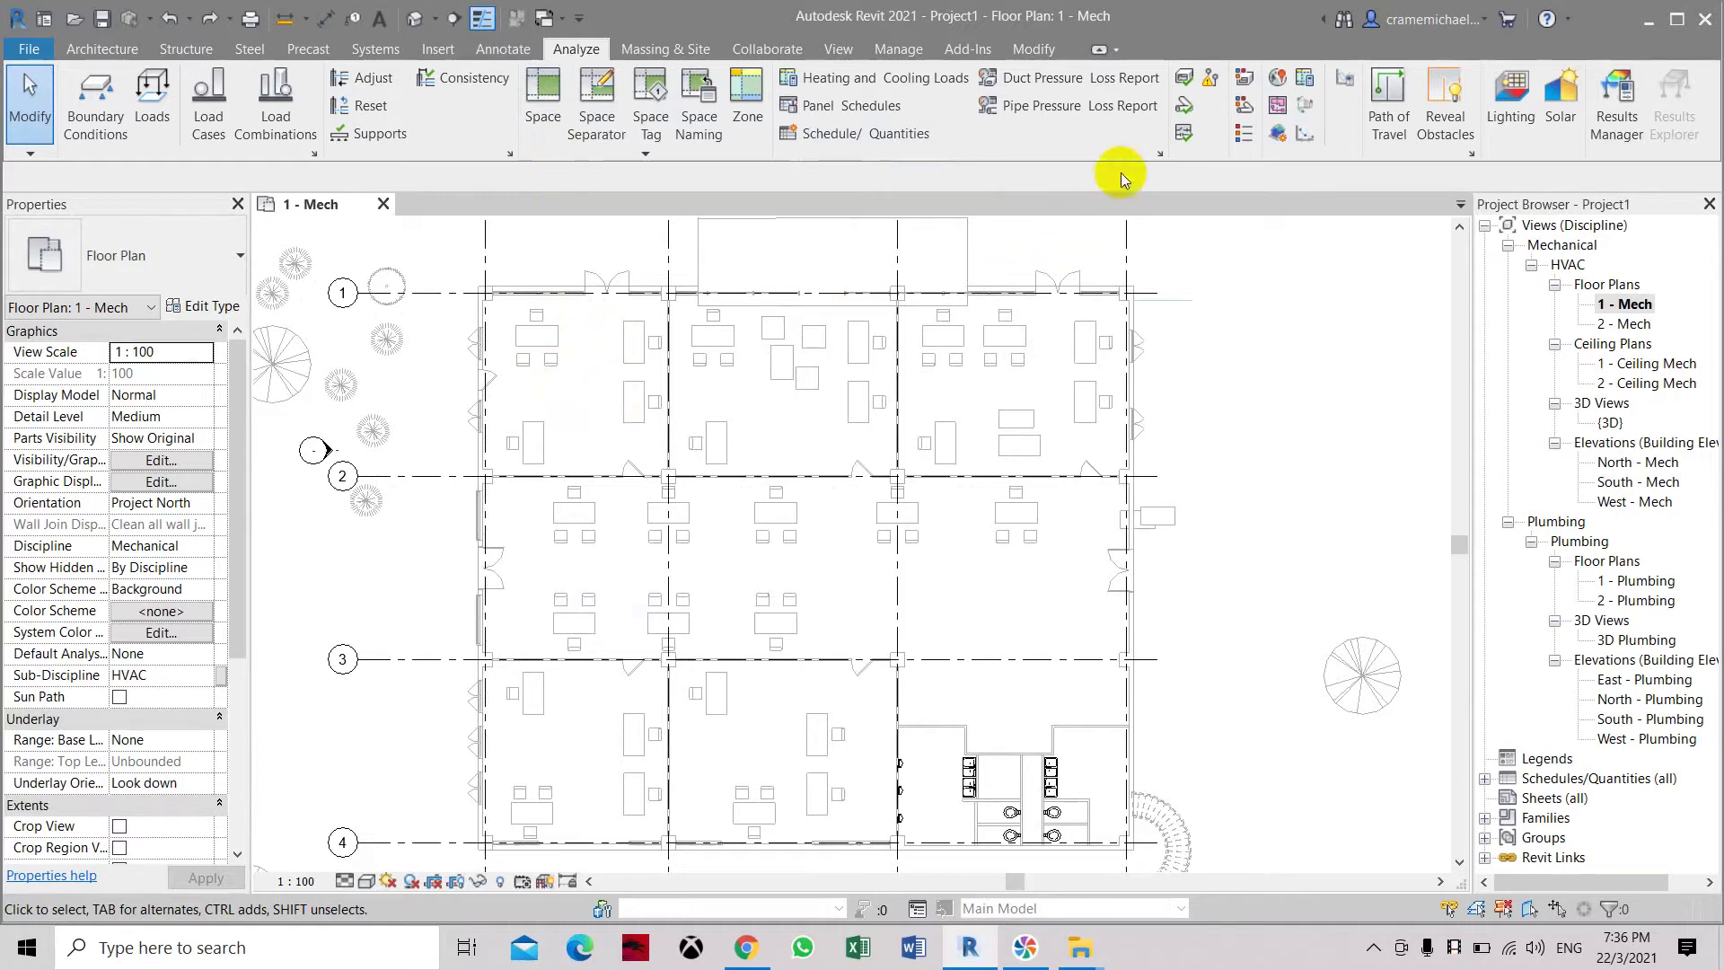
{"action": "left_click", "coordinate": [649, 155]}
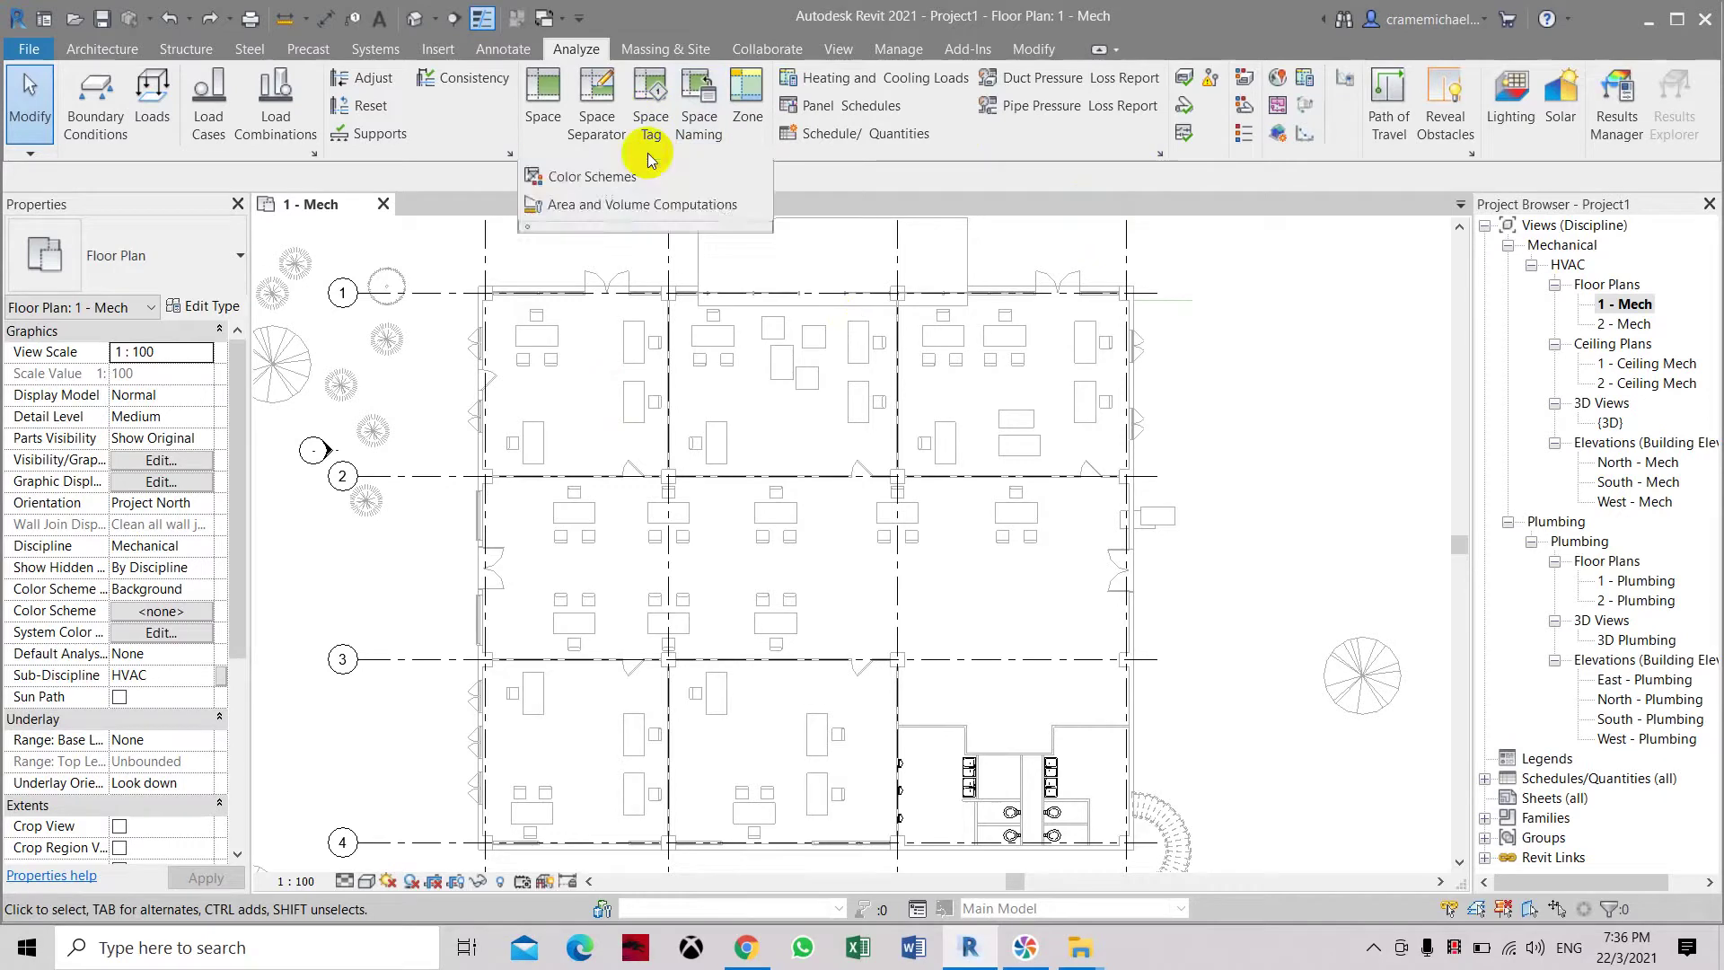
{"action": "left_click", "coordinate": [627, 206]}
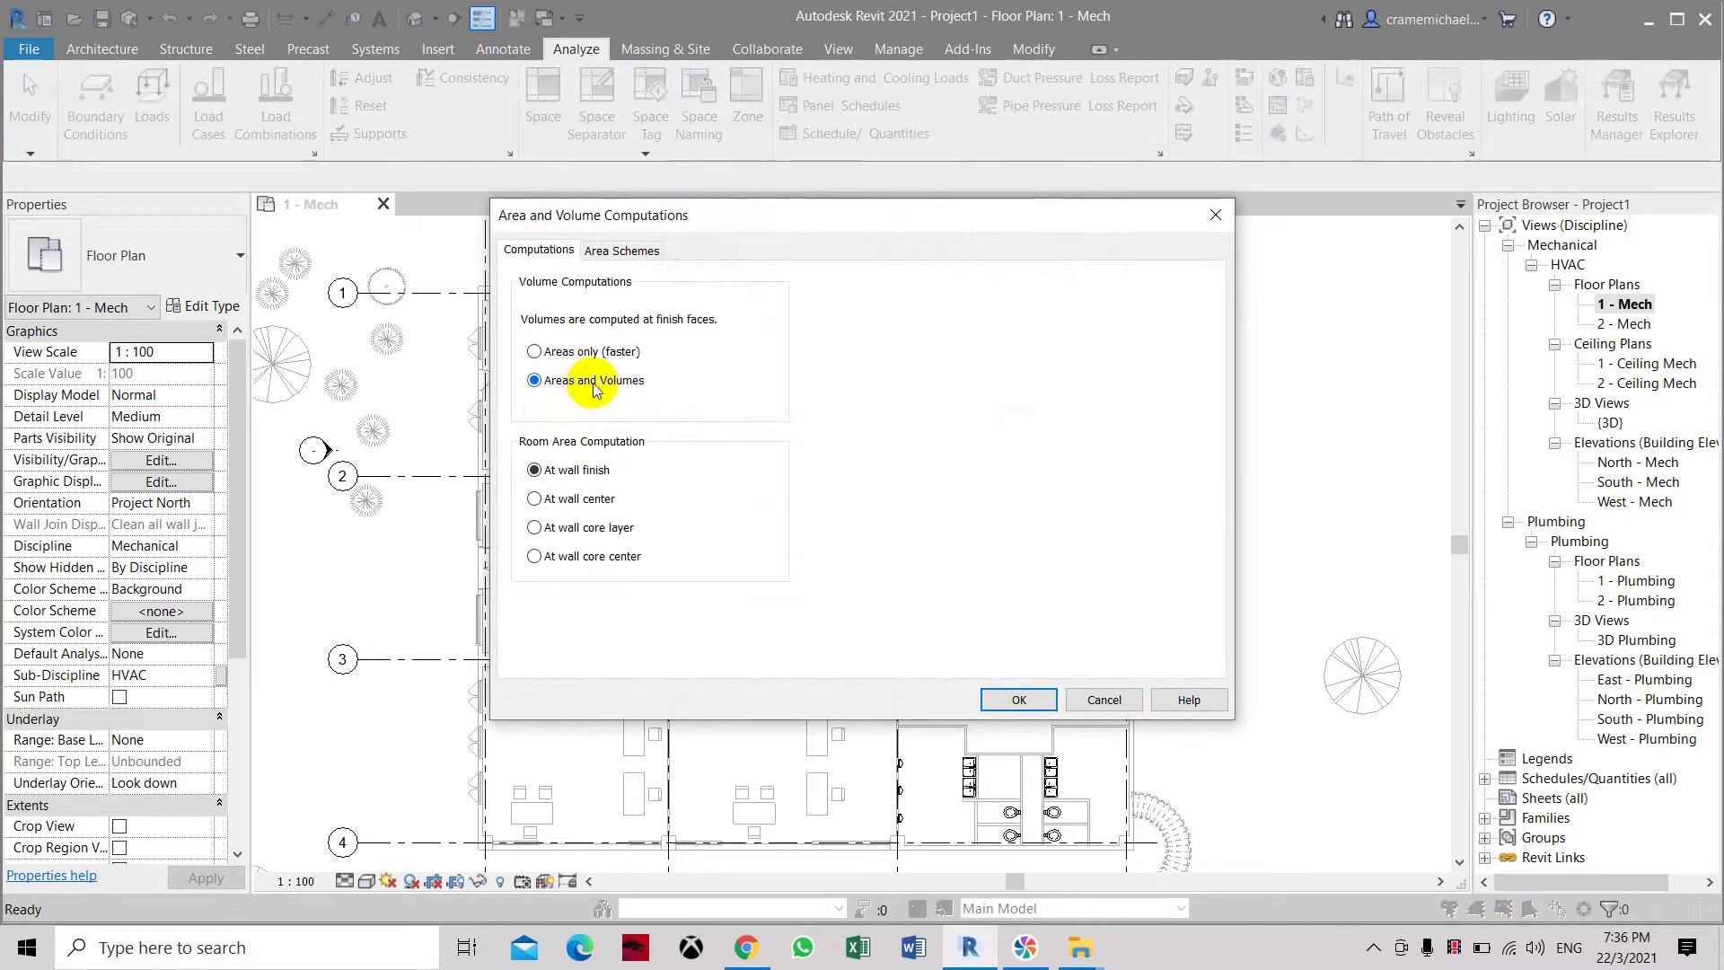
{"action": "left_click", "coordinate": [1019, 700]}
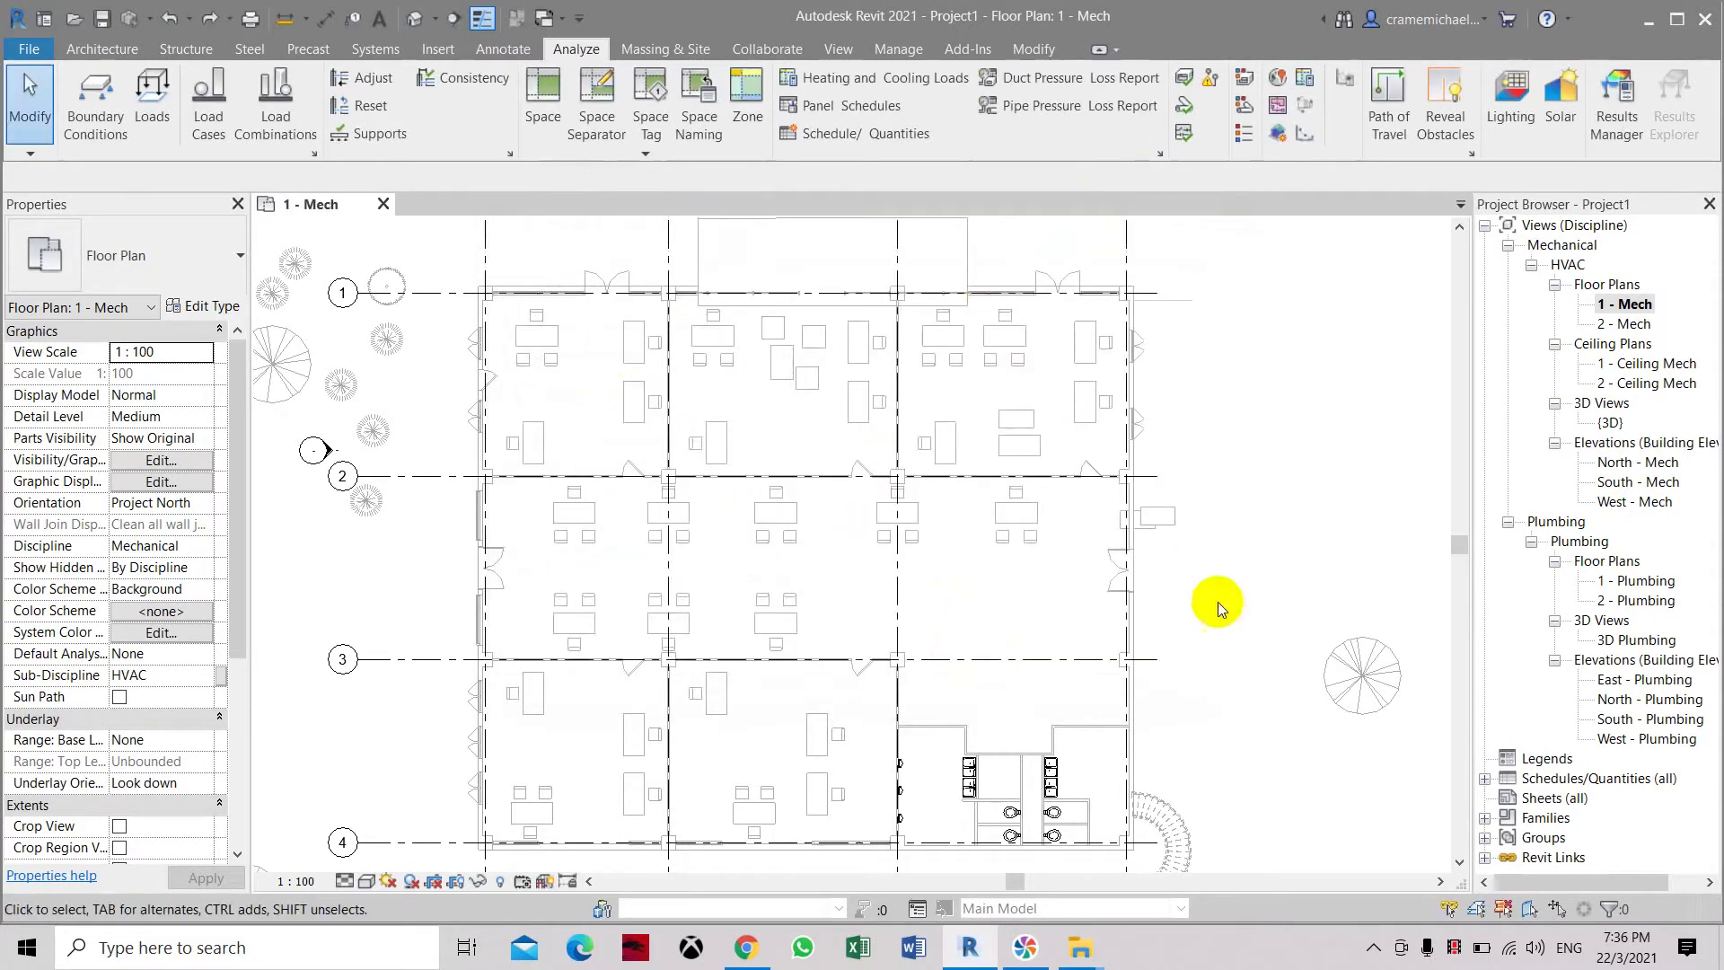
- Try placing a space in the top-left office and dismiss the 'not properly enclosed region' warning
{"action": "scroll", "coordinate": [862, 508], "scroll_direction": "down", "scroll_amount": 2}
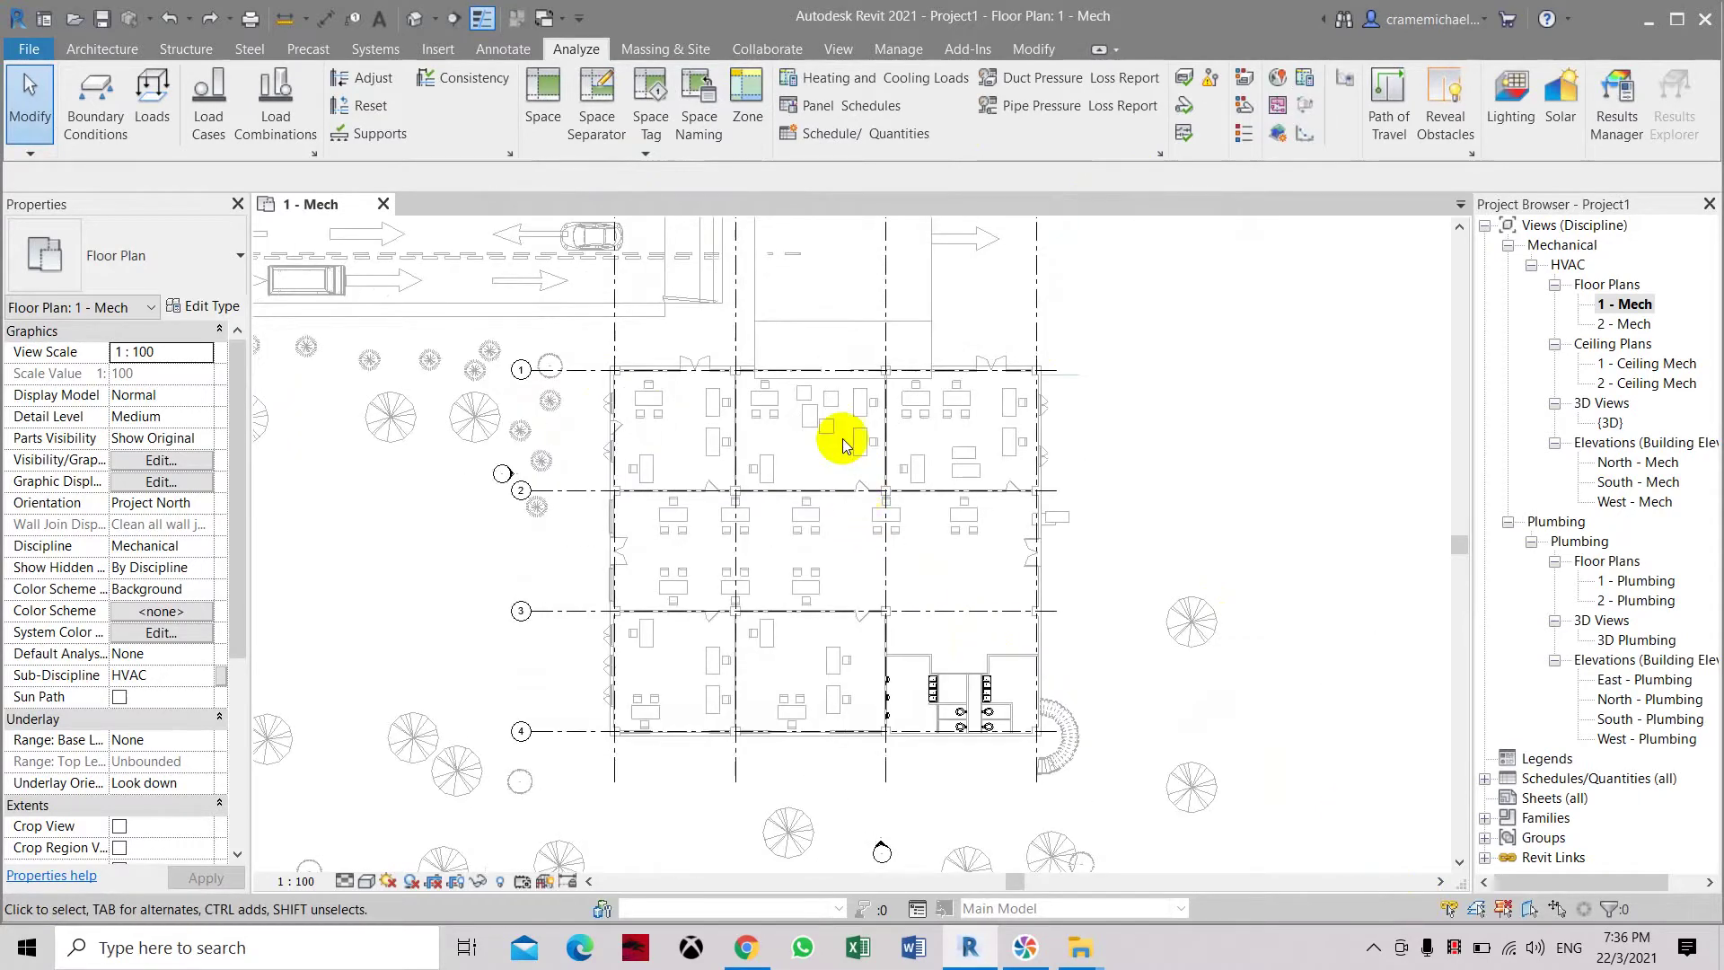
{"action": "scroll", "coordinate": [693, 512], "scroll_direction": "up", "scroll_amount": 1}
{"action": "left_click", "coordinate": [542, 99]}
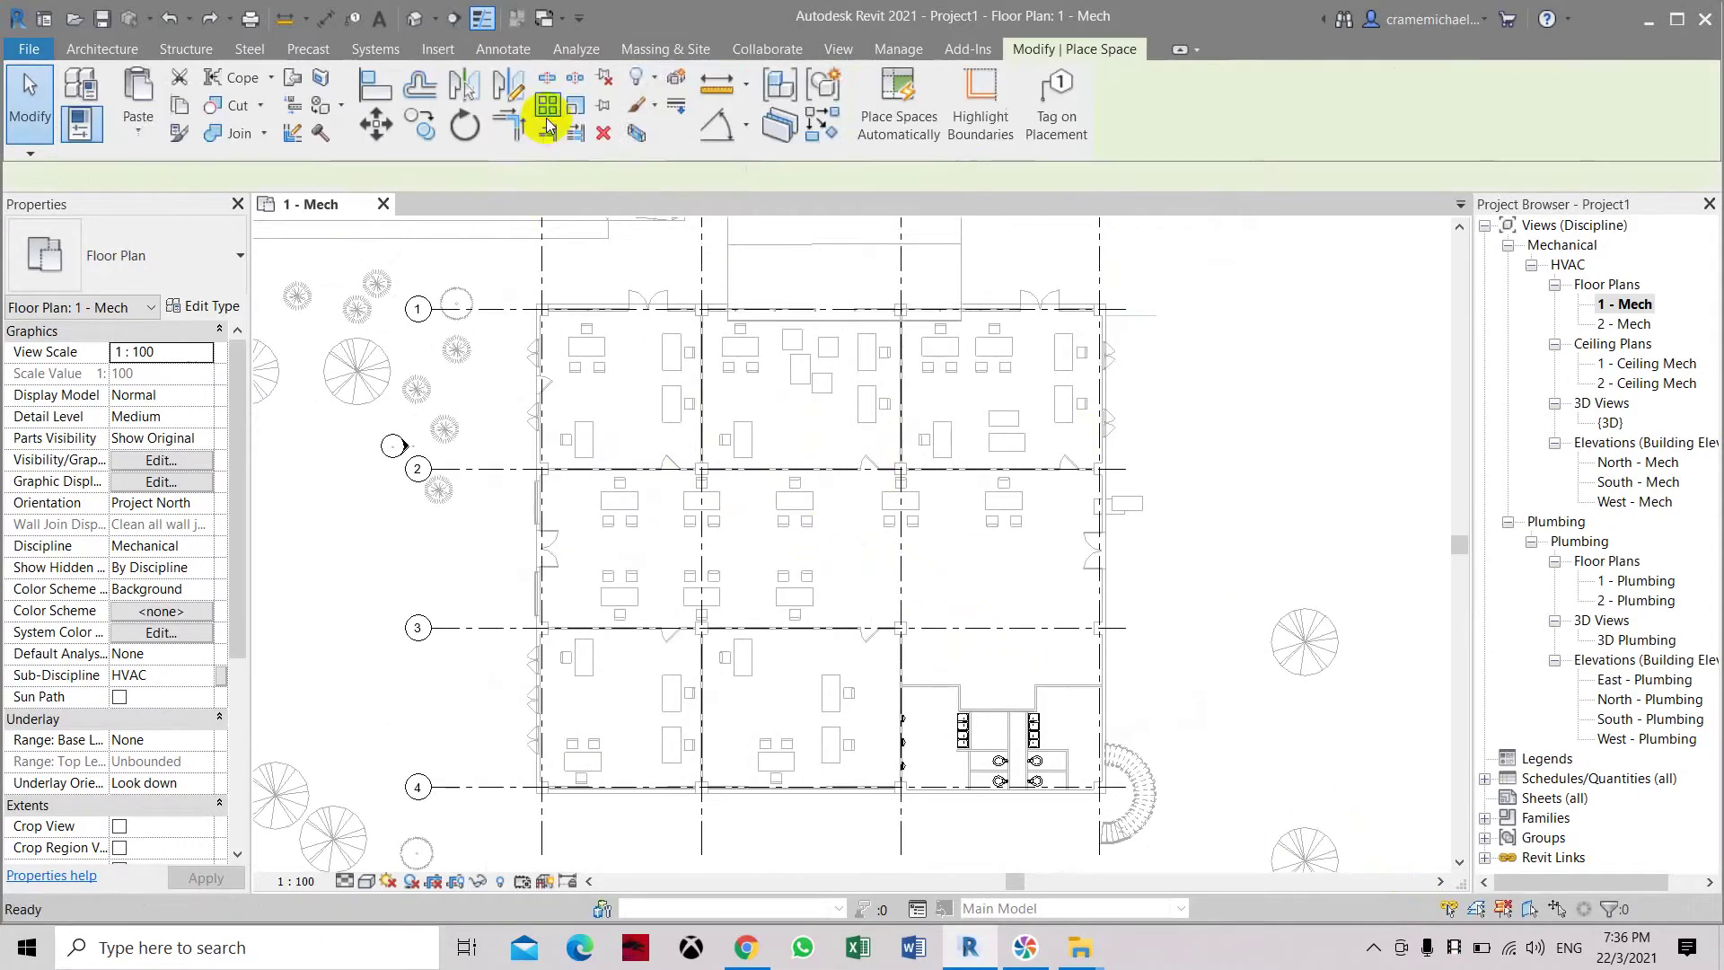
{"action": "scroll", "coordinate": [611, 384], "scroll_direction": "up", "scroll_amount": 1}
{"action": "left_click", "coordinate": [611, 384]}
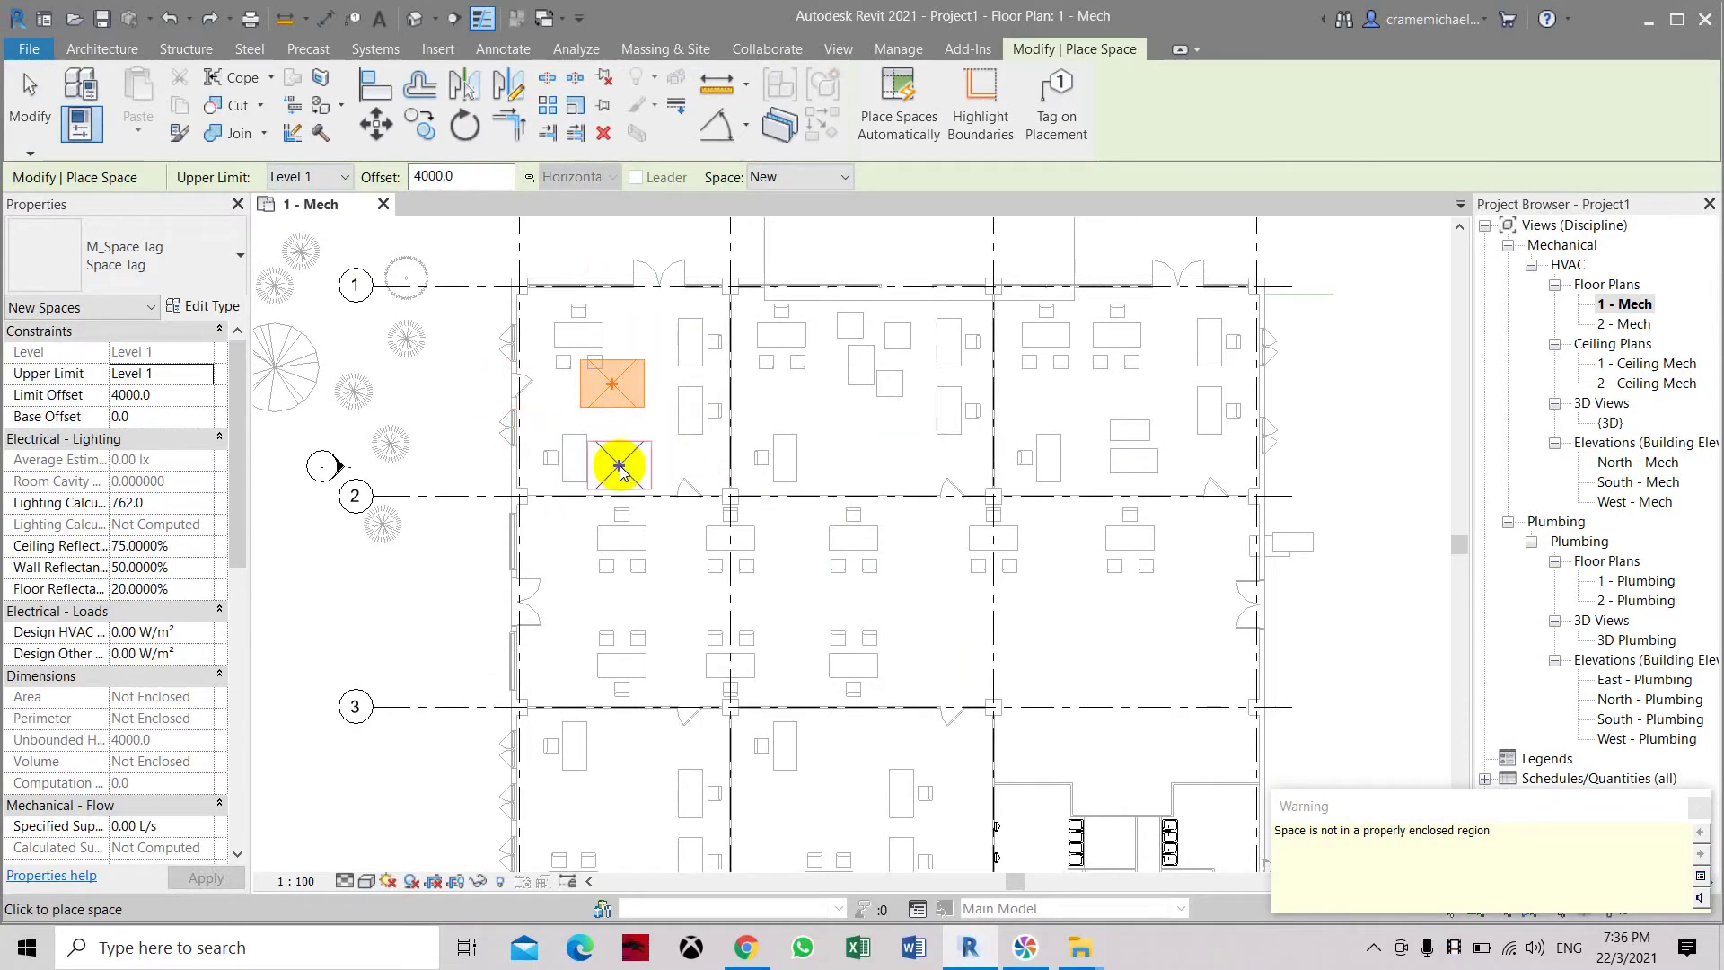
{"action": "key", "text": "Escape"}
{"action": "scroll", "coordinate": [597, 311], "scroll_direction": "down", "scroll_amount": 3}
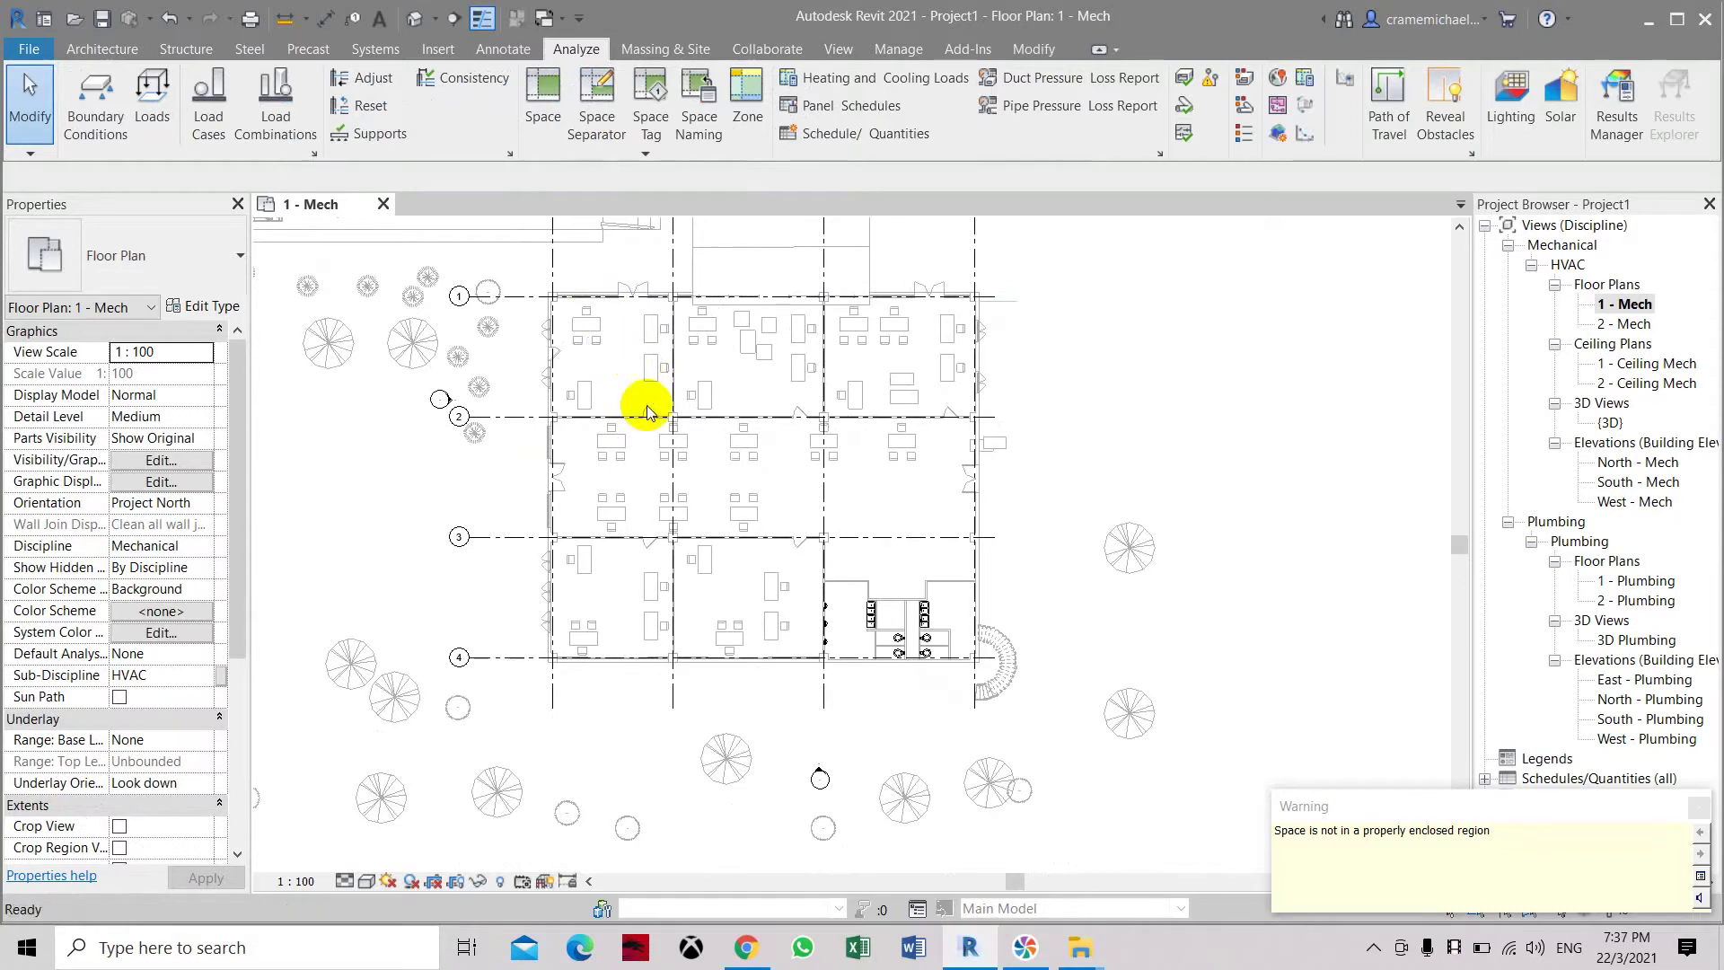
{"action": "scroll", "coordinate": [647, 404], "scroll_direction": "up", "scroll_amount": 2}
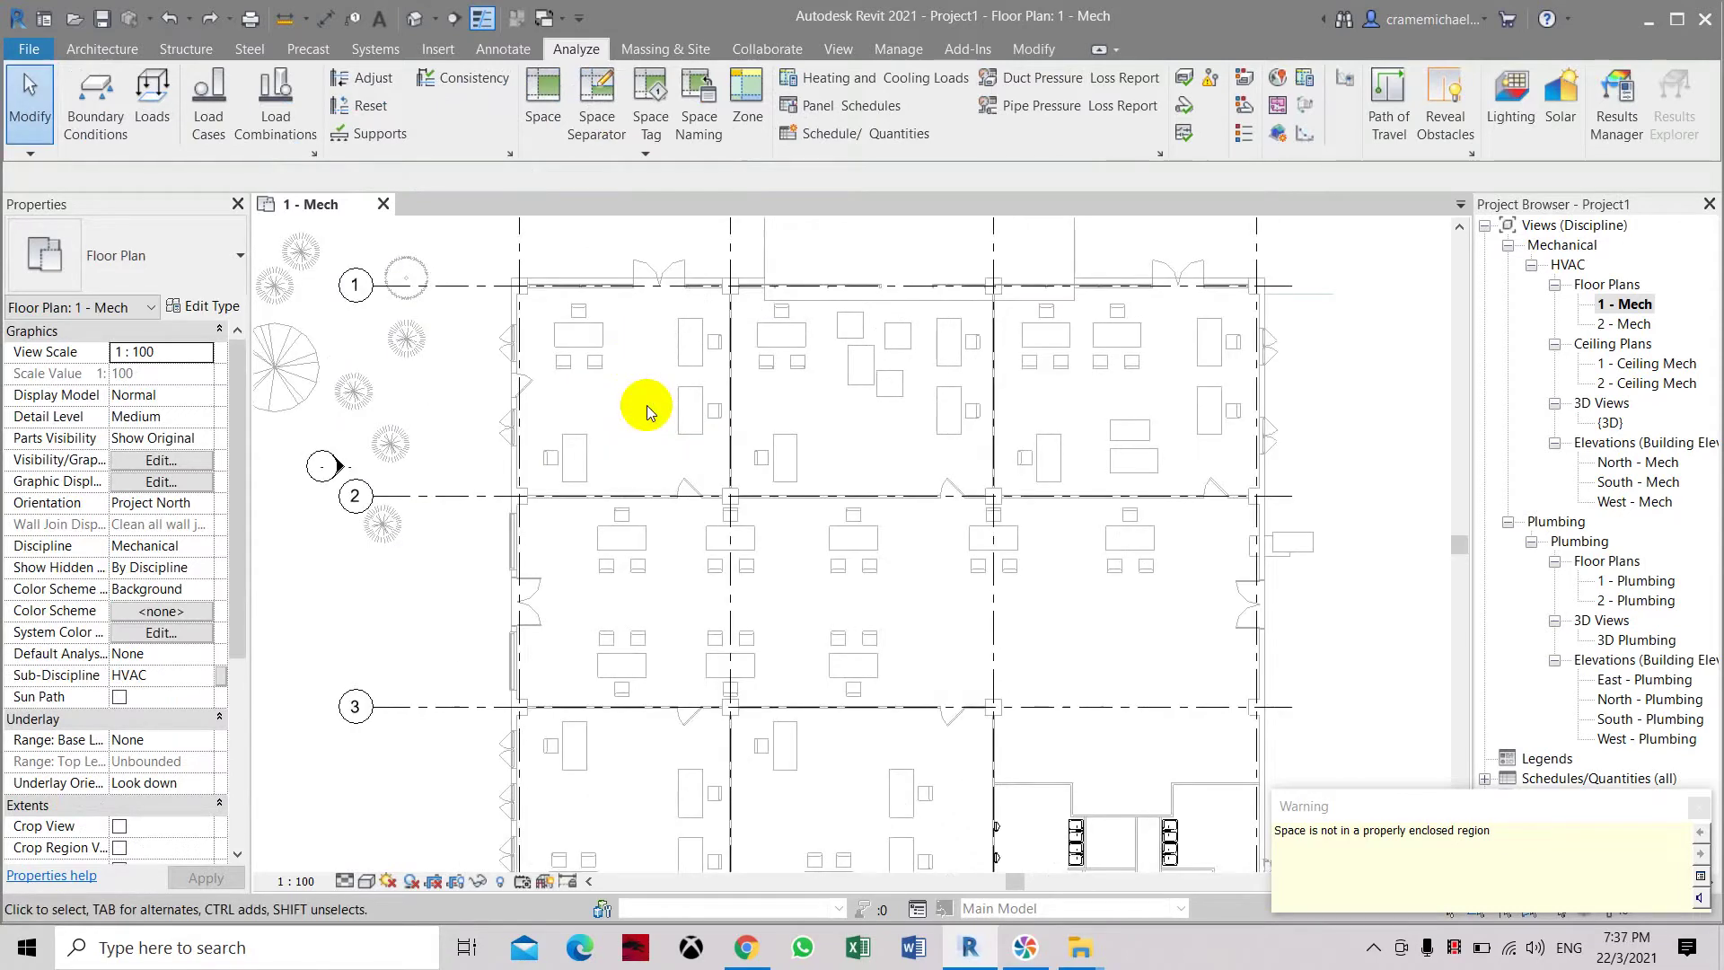
{"action": "left_click", "coordinate": [1700, 805]}
- Pan the plan into position and enable Select Links so the linked model can be picked
{"action": "scroll", "coordinate": [743, 493], "scroll_direction": "down", "scroll_amount": 2}
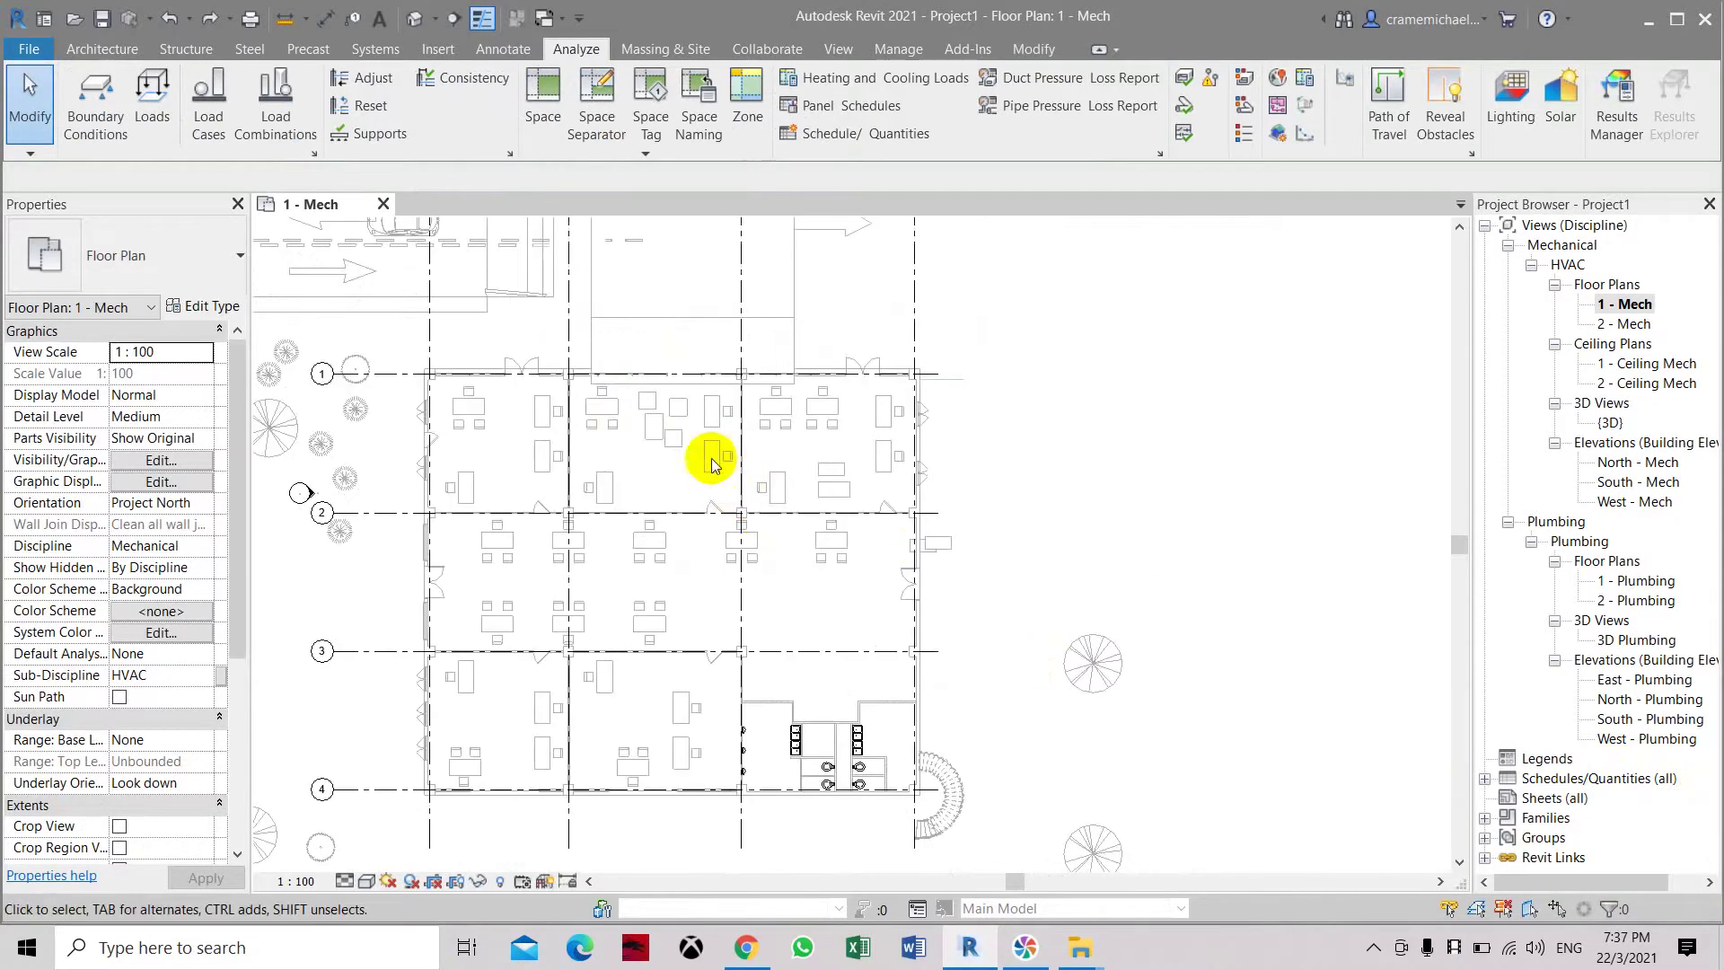
{"action": "middle_click_drag", "start_coordinate": [662, 423], "coordinate": [724, 500]}
{"action": "scroll", "coordinate": [716, 500], "scroll_direction": "down", "scroll_amount": 1}
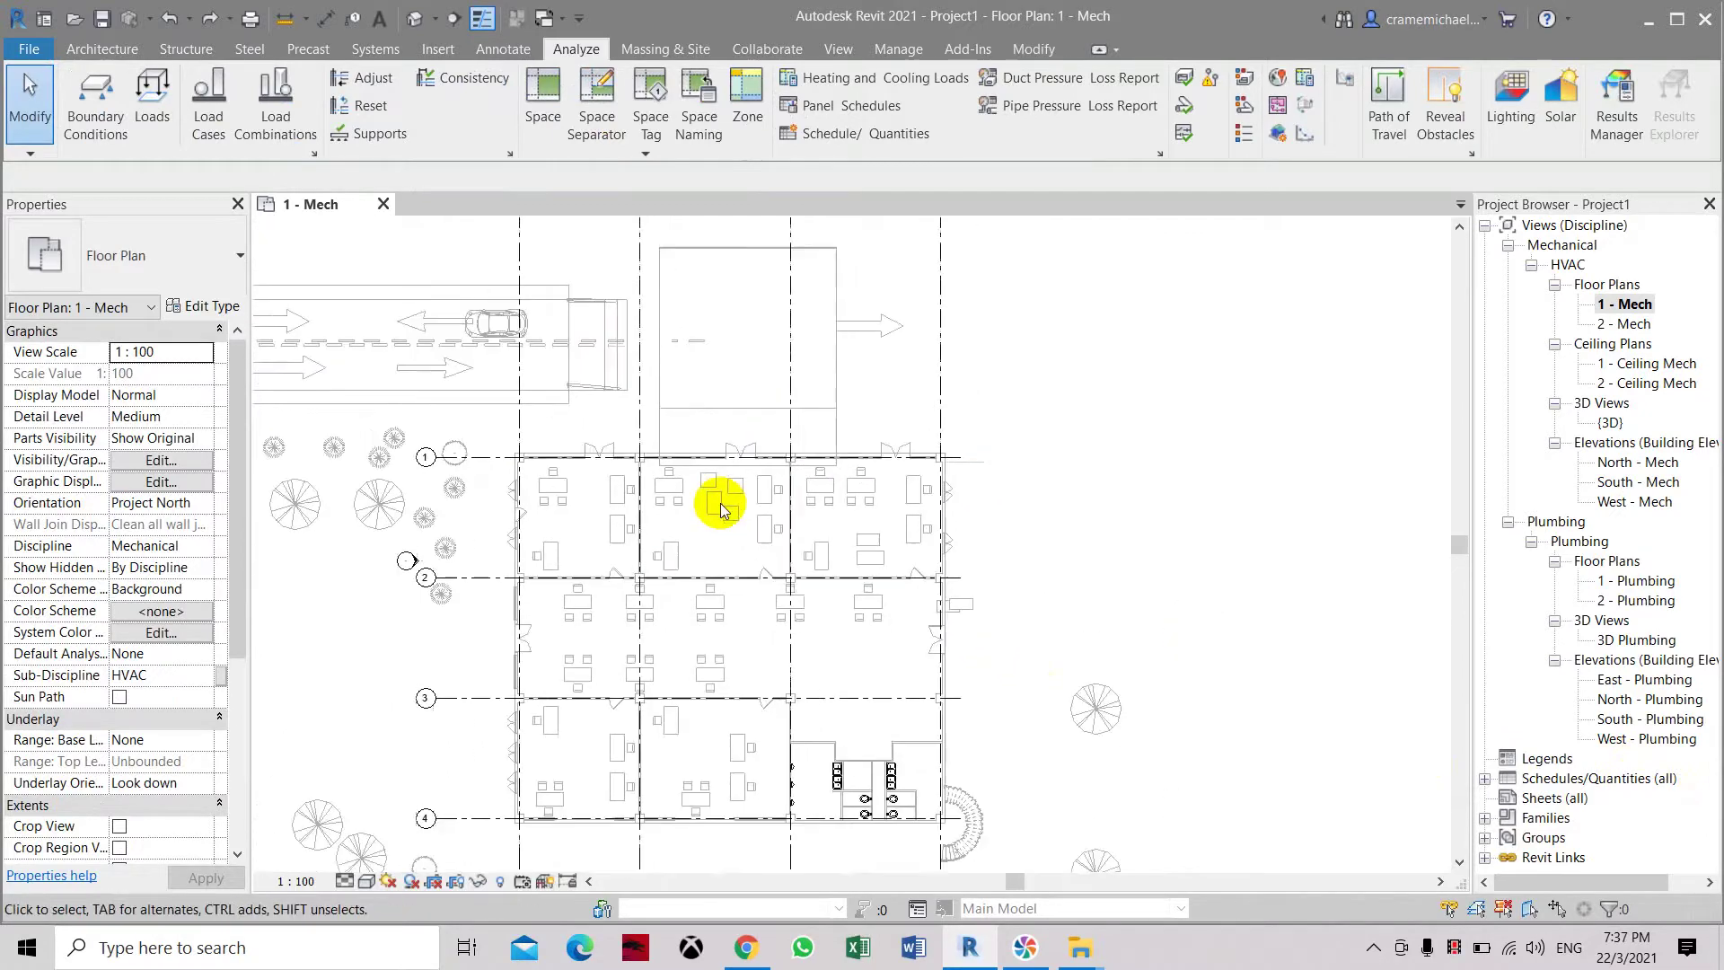
{"action": "scroll", "coordinate": [596, 531], "scroll_direction": "up", "scroll_amount": 1}
{"action": "middle_click_drag", "start_coordinate": [928, 578], "coordinate": [984, 518]}
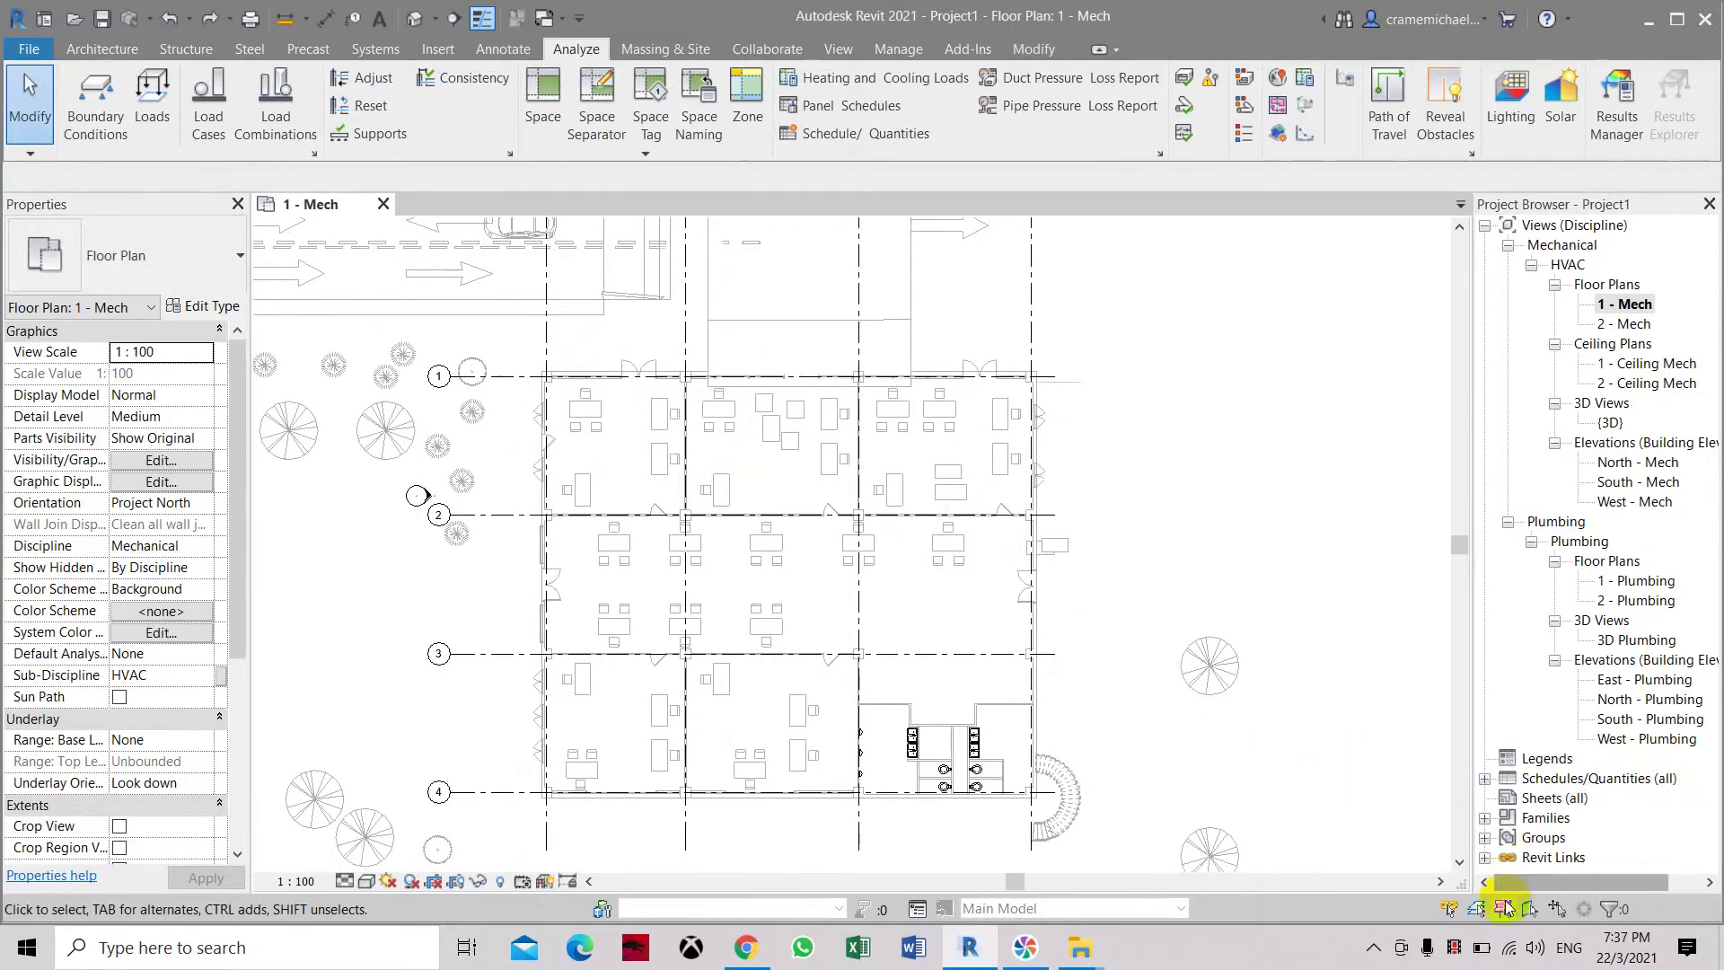
{"action": "left_click", "coordinate": [1503, 910]}
- Turn on Room Bounding in the linked architectural model's type properties, apply it, and deselect
{"action": "left_click", "coordinate": [924, 578]}
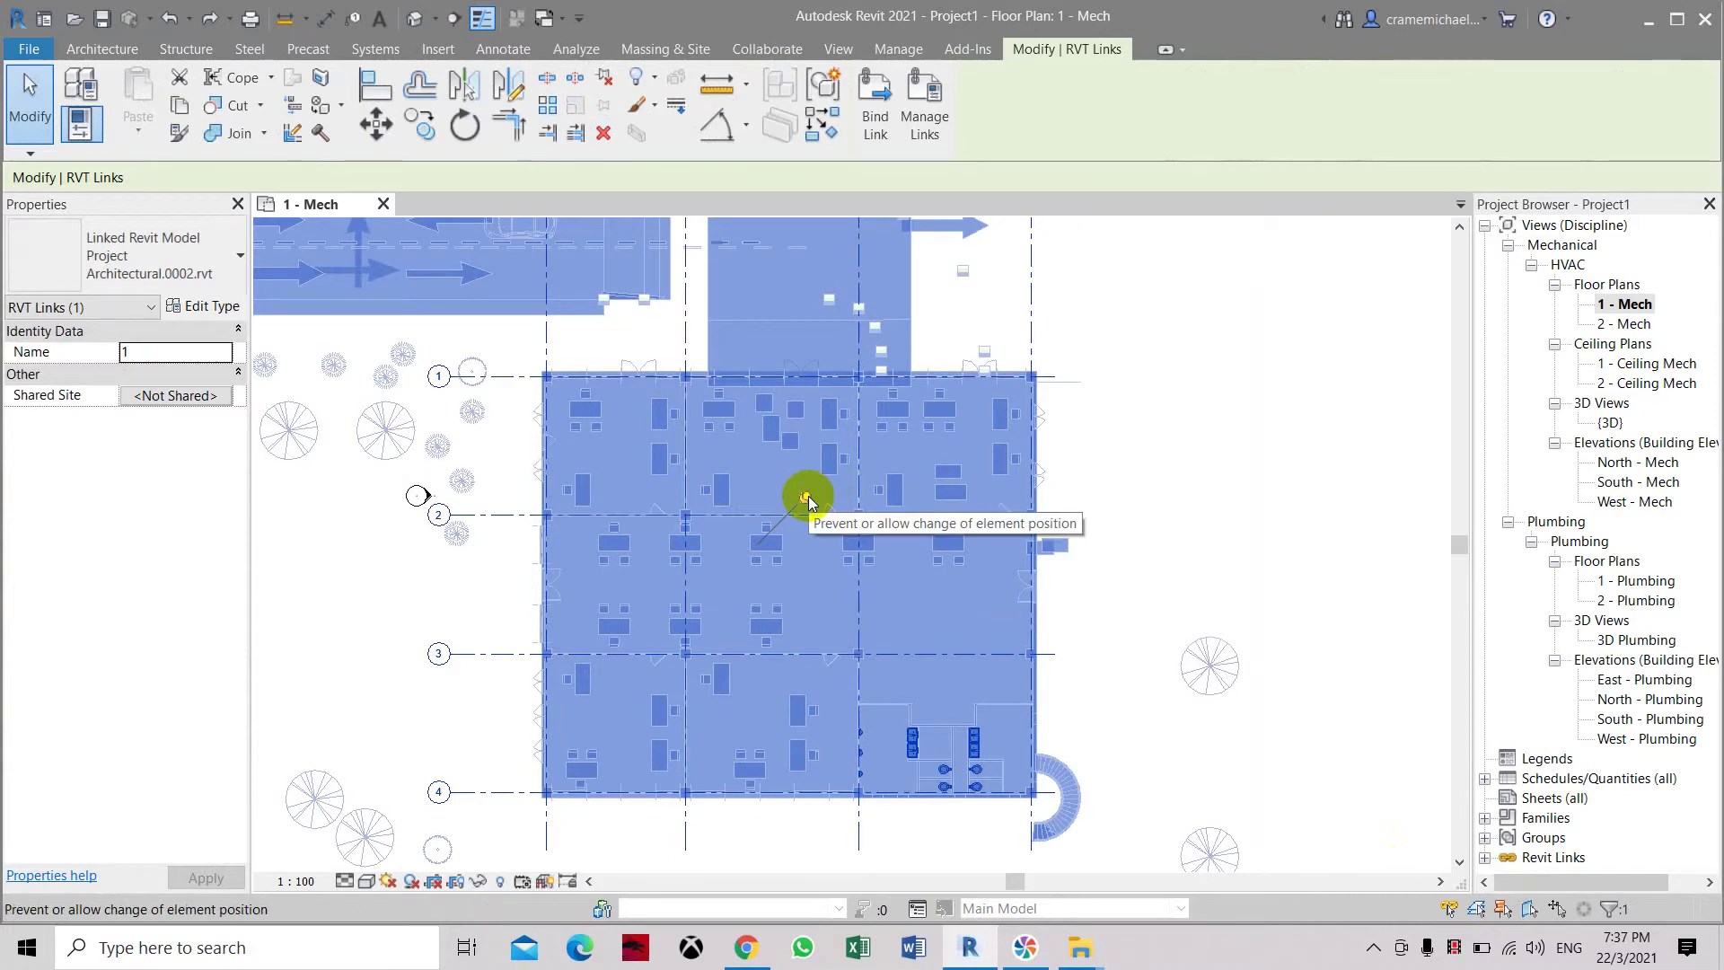
{"action": "left_click", "coordinate": [212, 307]}
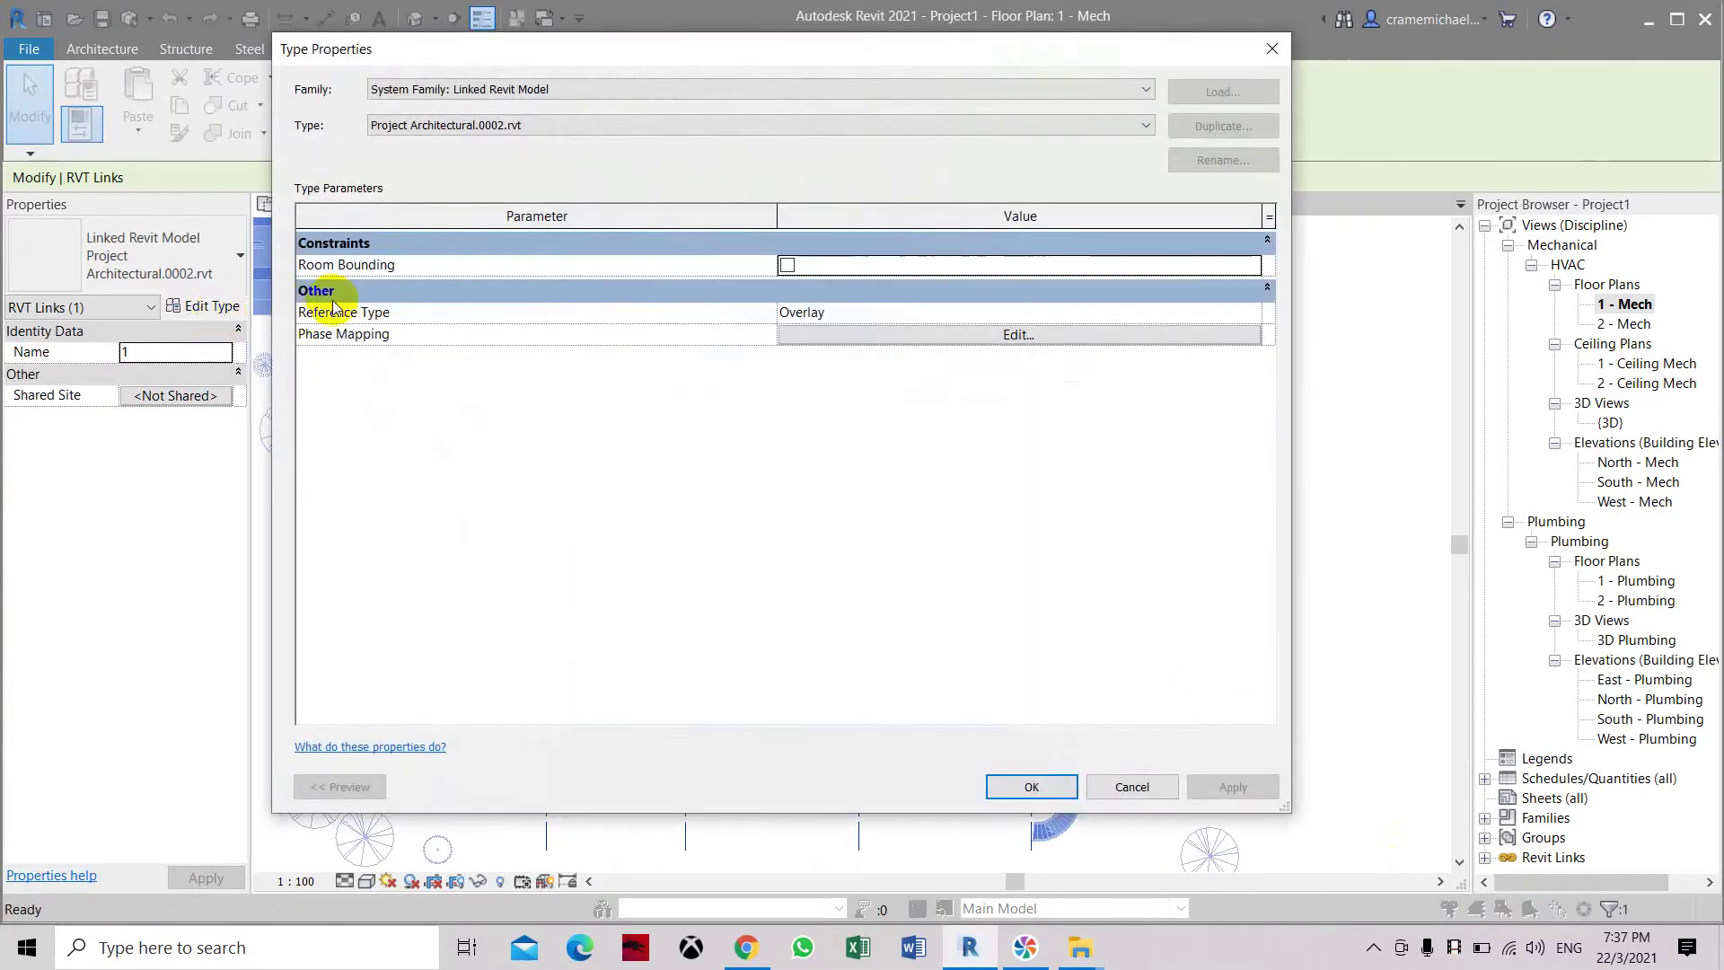
{"action": "left_click", "coordinate": [788, 267]}
{"action": "left_click", "coordinate": [1239, 785]}
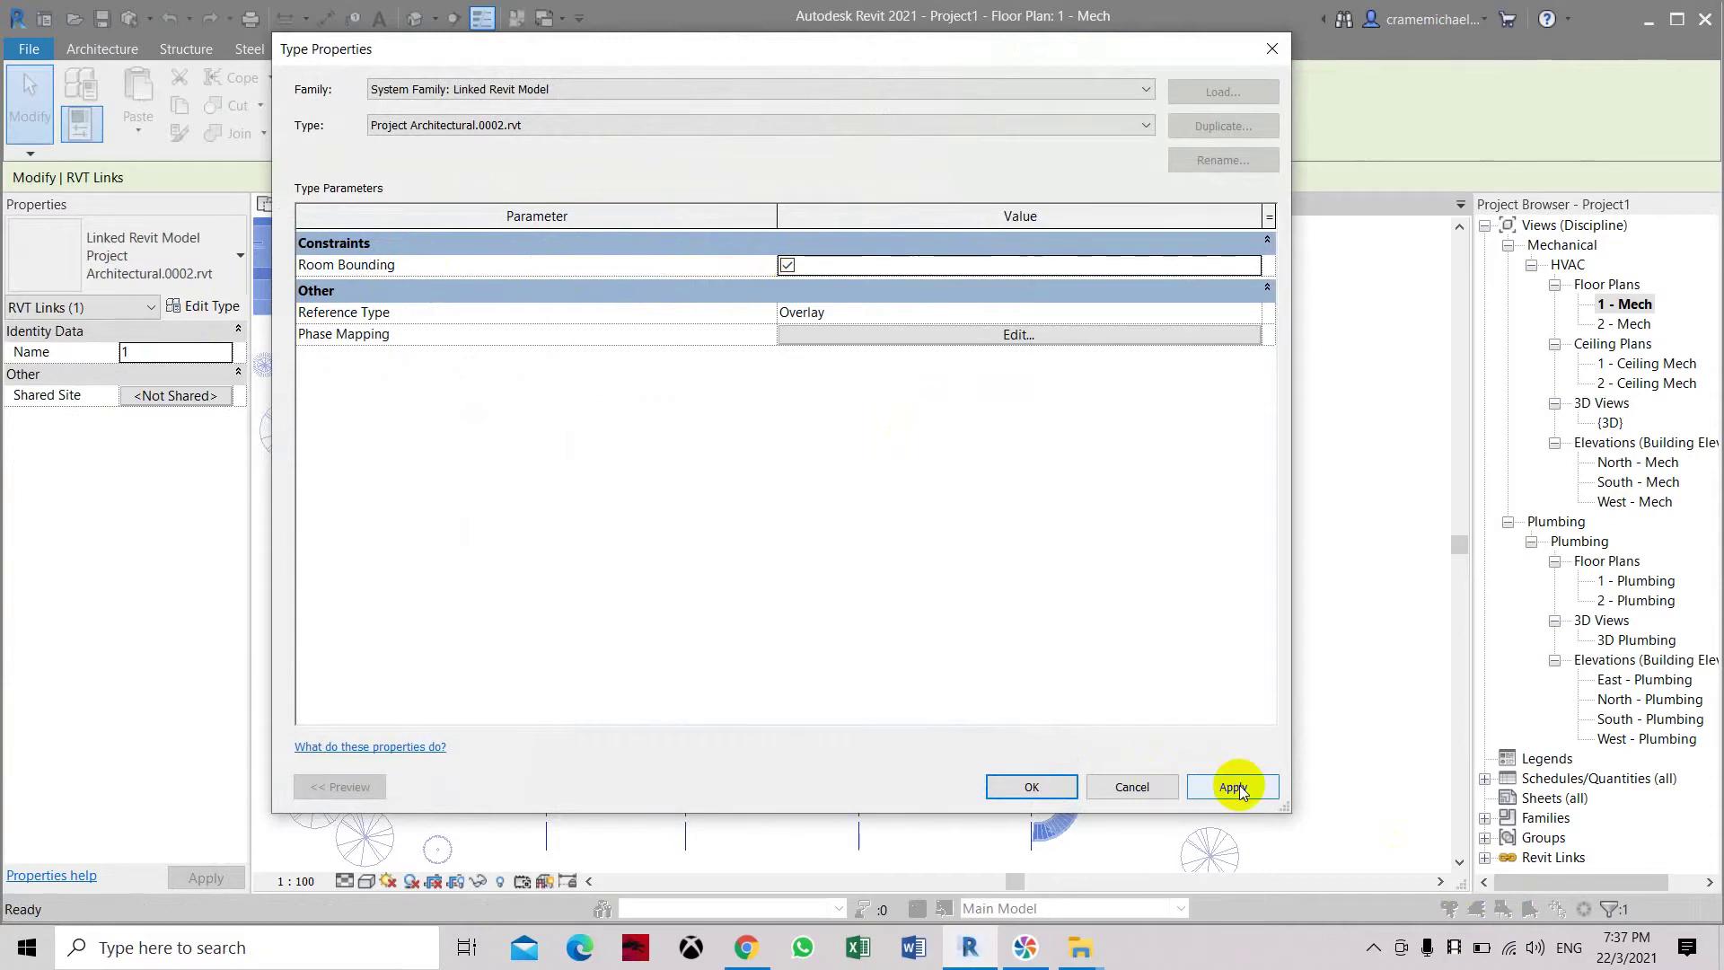
{"action": "left_click", "coordinate": [1060, 787]}
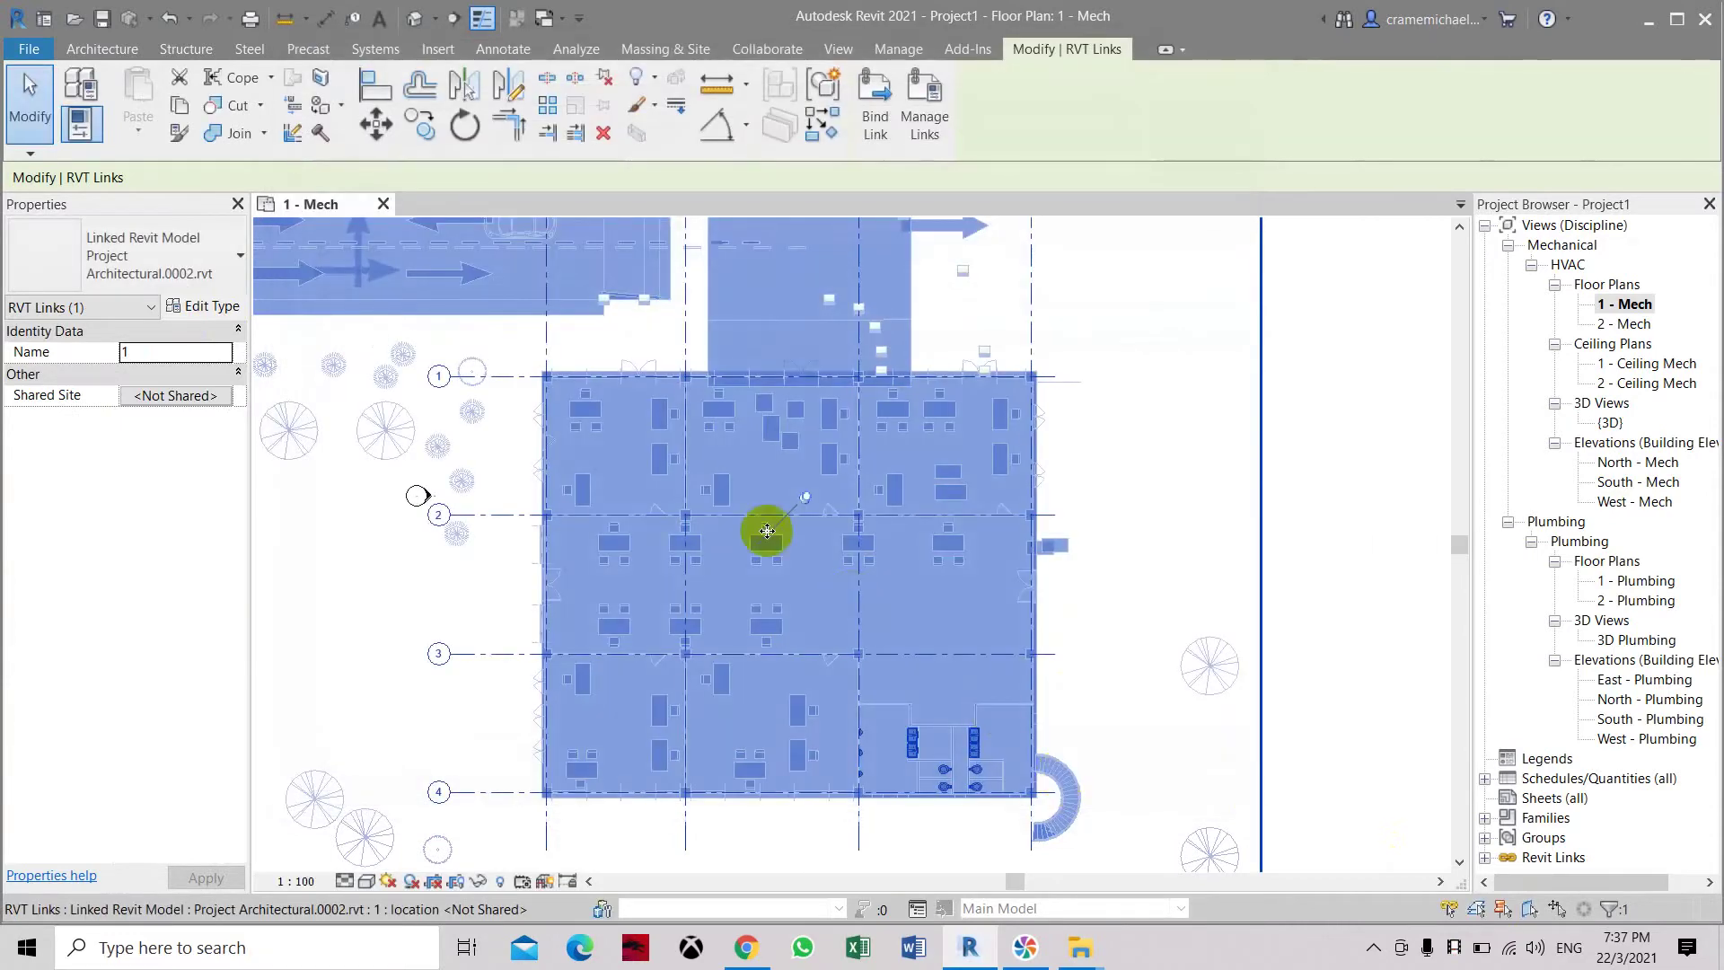
{"action": "left_click", "coordinate": [1514, 914]}
{"action": "scroll", "coordinate": [634, 509], "scroll_direction": "up", "scroll_amount": 2}
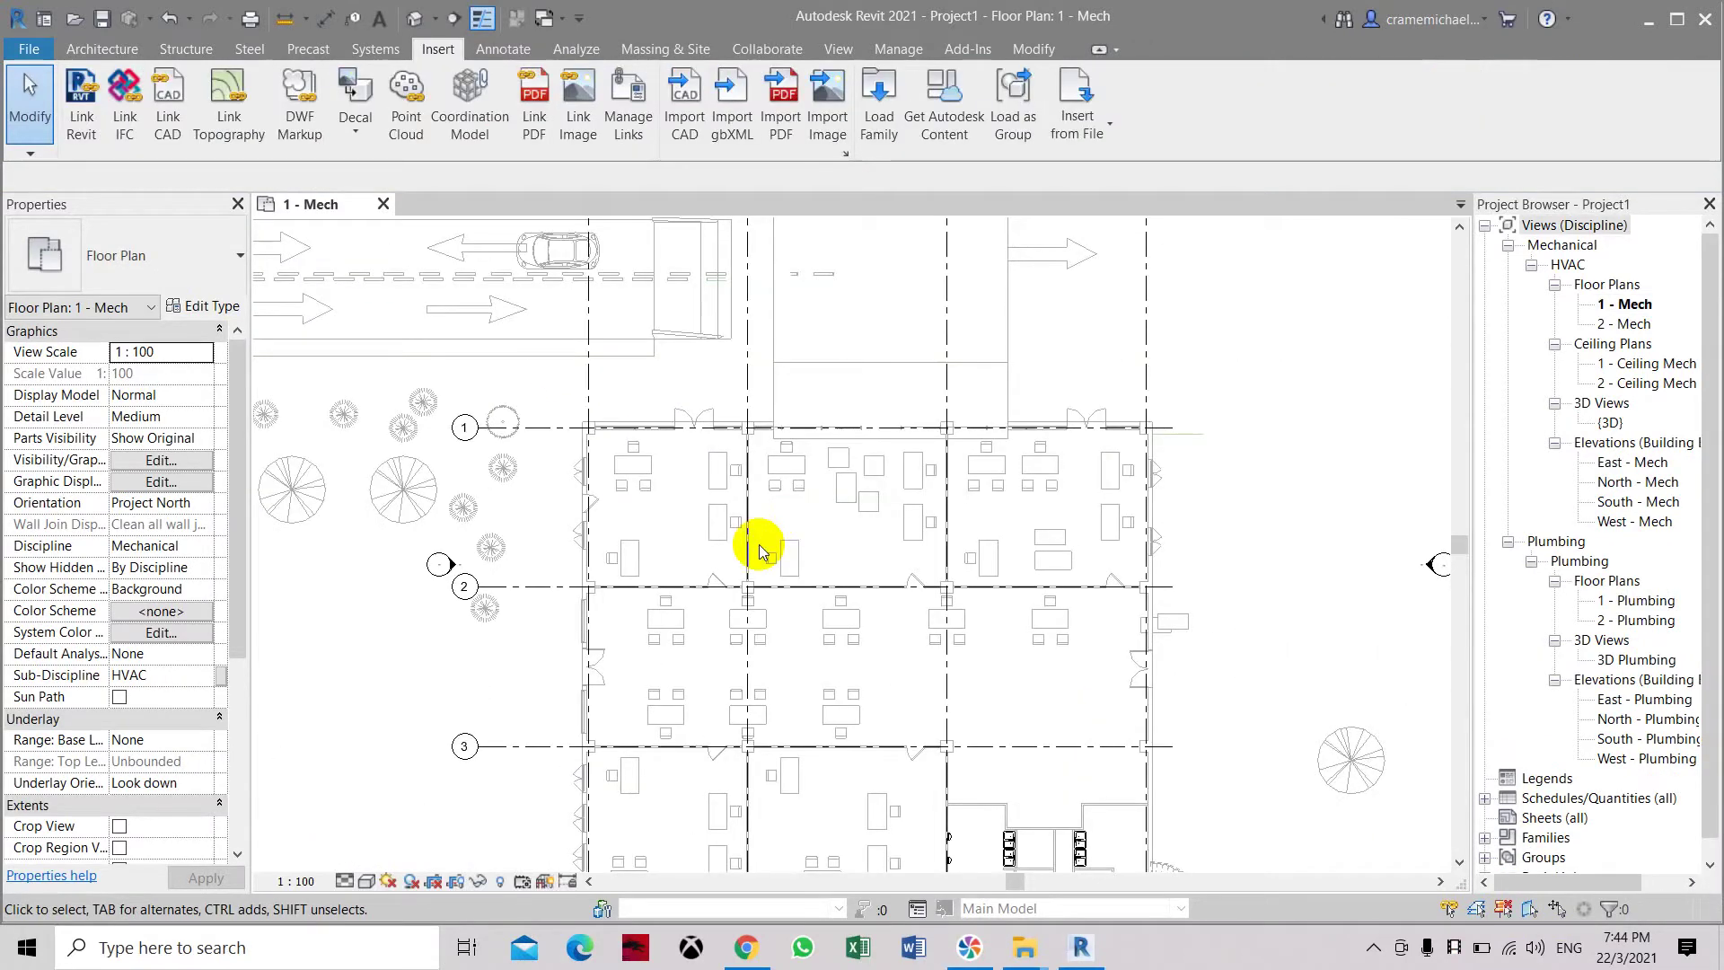
- Place spaces in the top-left, top-middle and top-right office rooms
{"action": "scroll", "coordinate": [709, 544], "scroll_direction": "up", "scroll_amount": 3}
{"action": "scroll", "coordinate": [702, 550], "scroll_direction": "down", "scroll_amount": 2}
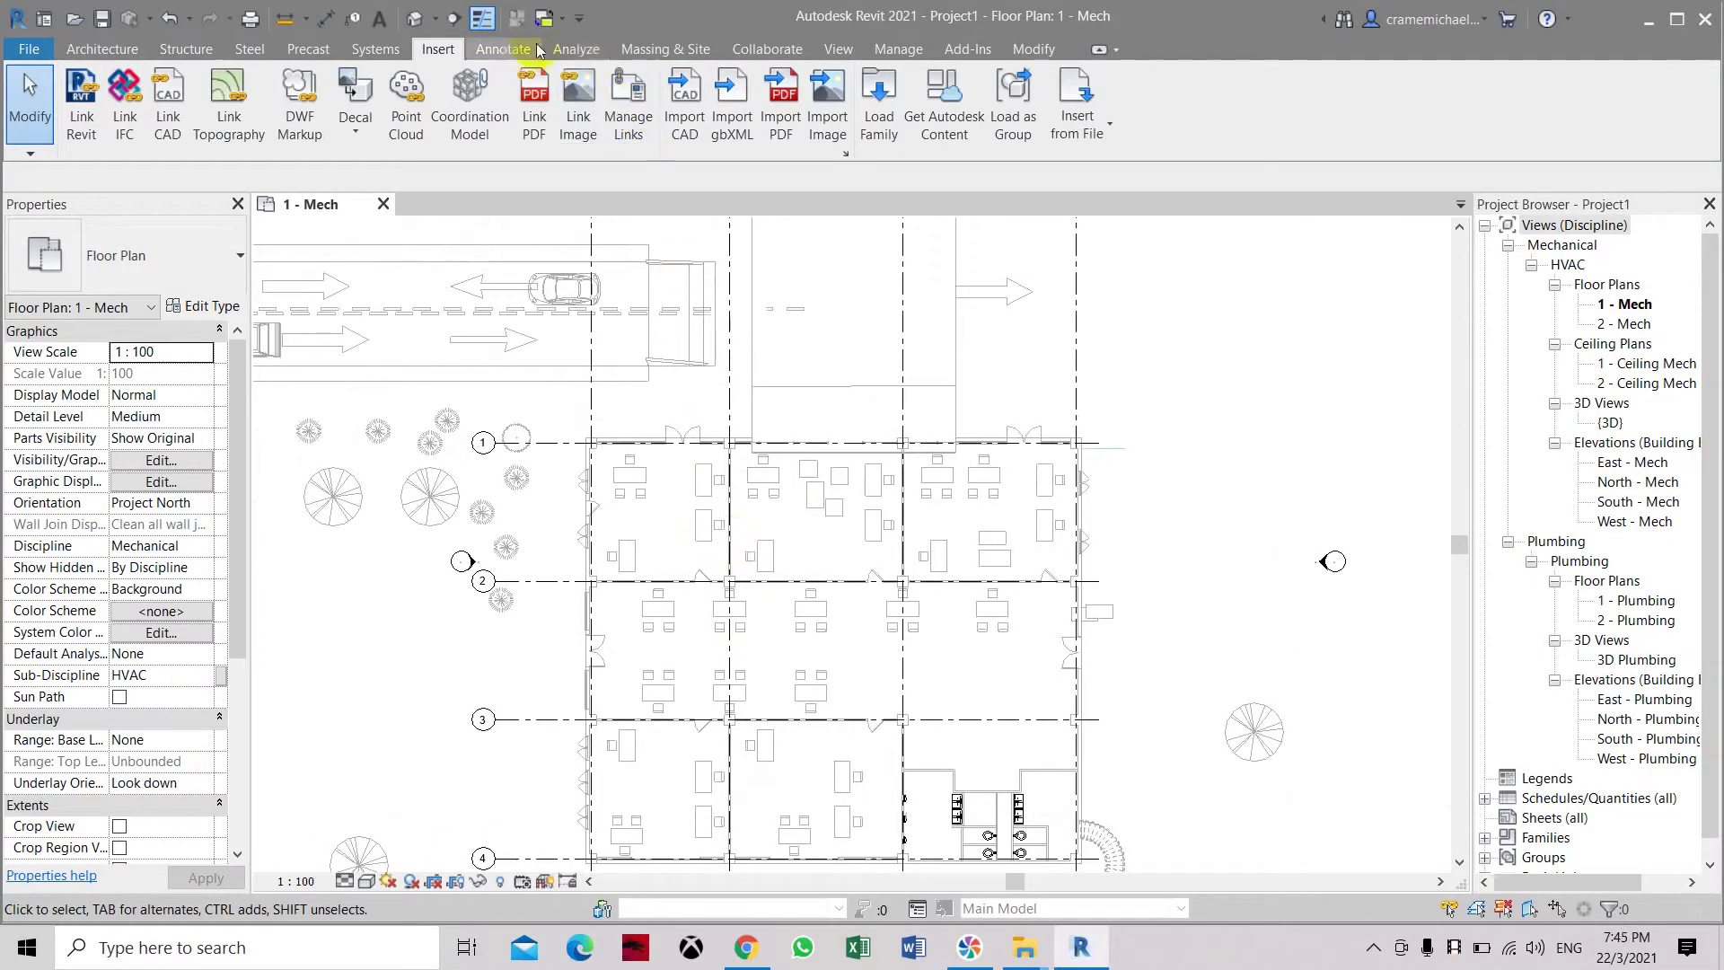
{"action": "left_click", "coordinate": [574, 48]}
{"action": "left_click", "coordinate": [542, 103]}
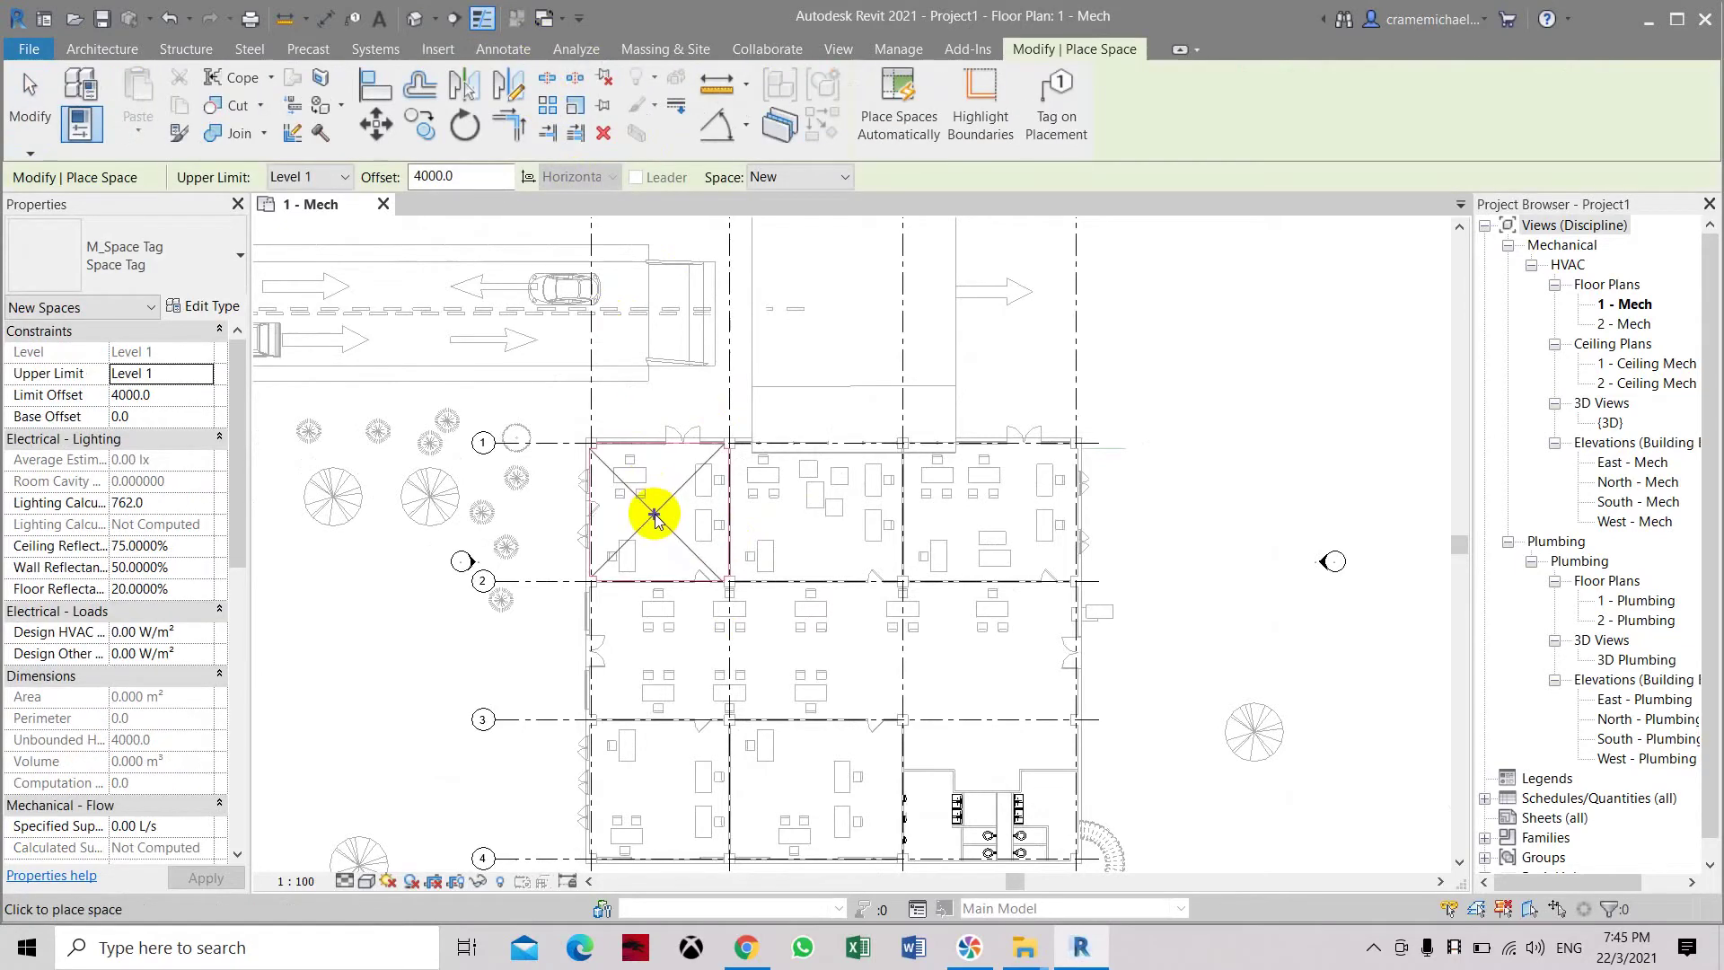
{"action": "scroll", "coordinate": [655, 519], "scroll_direction": "up", "scroll_amount": 4}
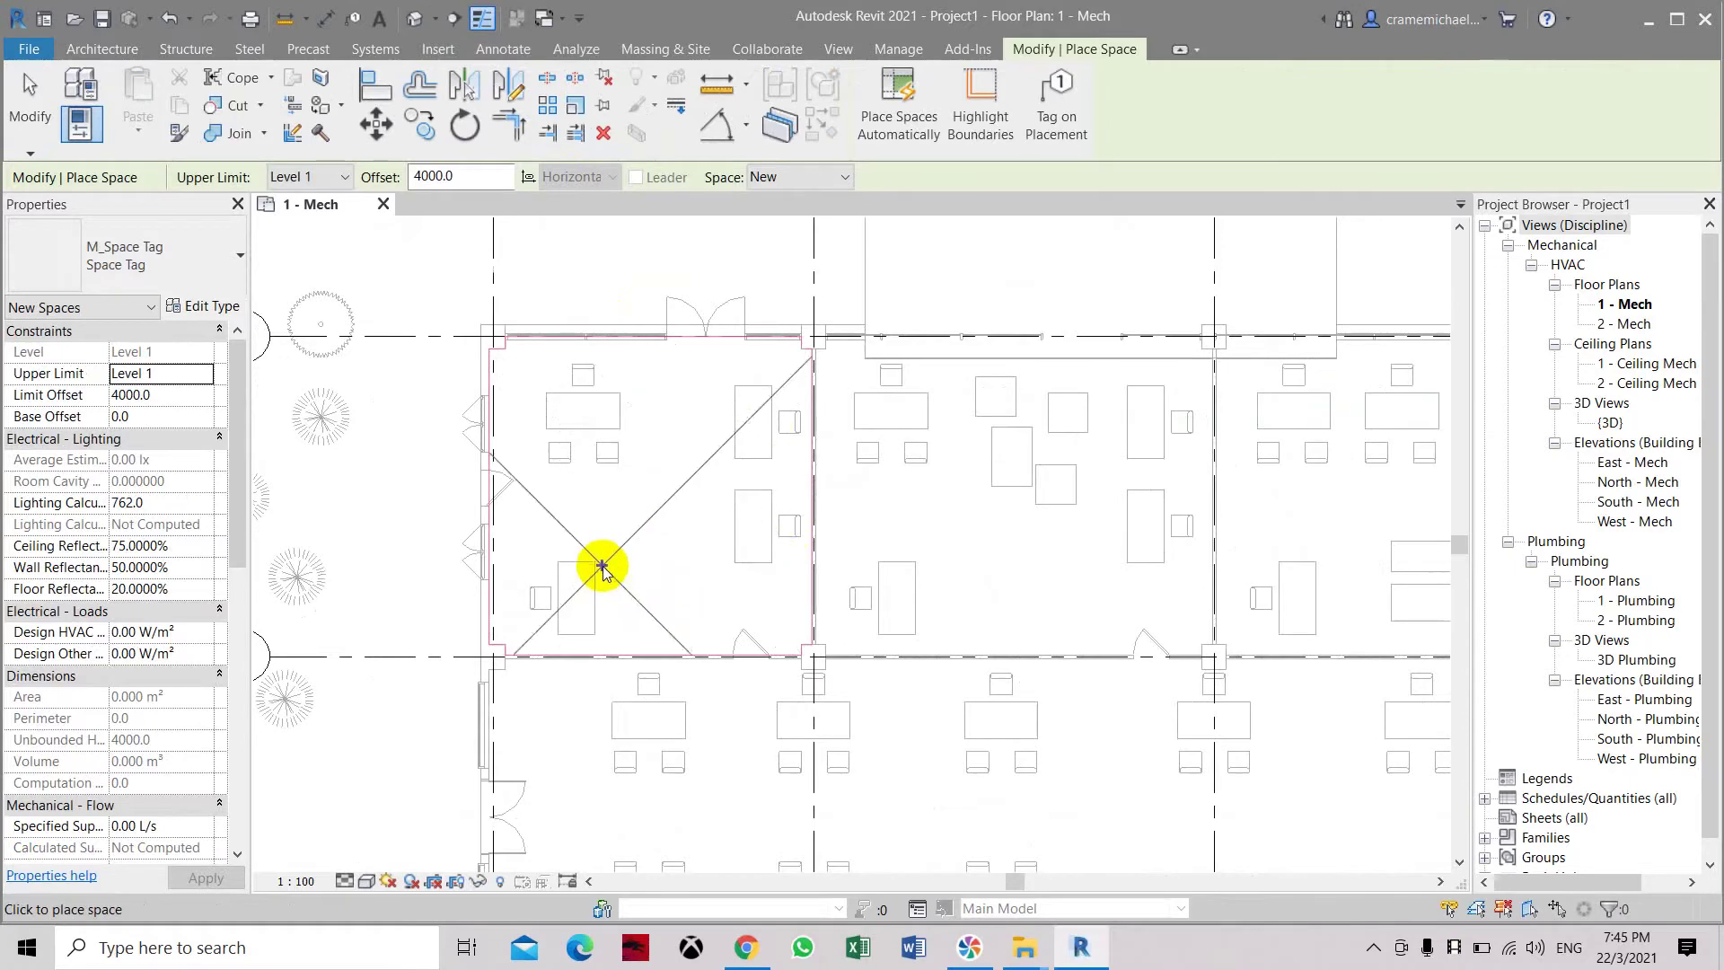
{"action": "scroll", "coordinate": [608, 446], "scroll_direction": "down", "scroll_amount": 1}
{"action": "scroll", "coordinate": [609, 446], "scroll_direction": "down", "scroll_amount": 2}
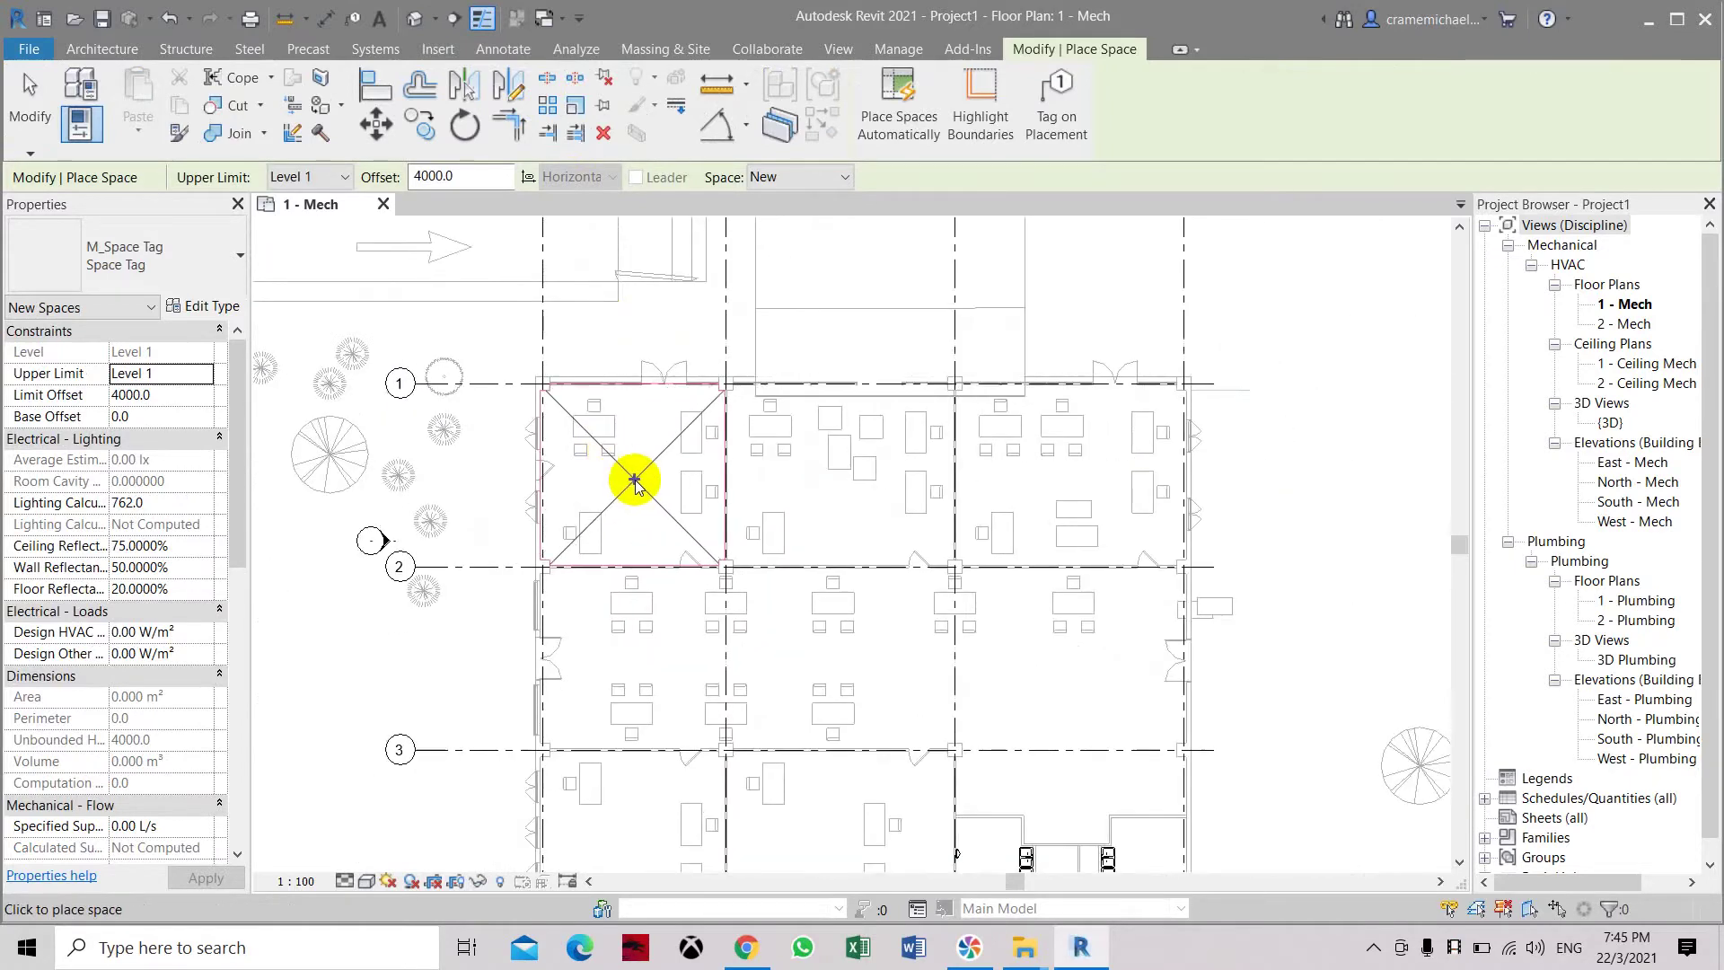
{"action": "left_click", "coordinate": [632, 480]}
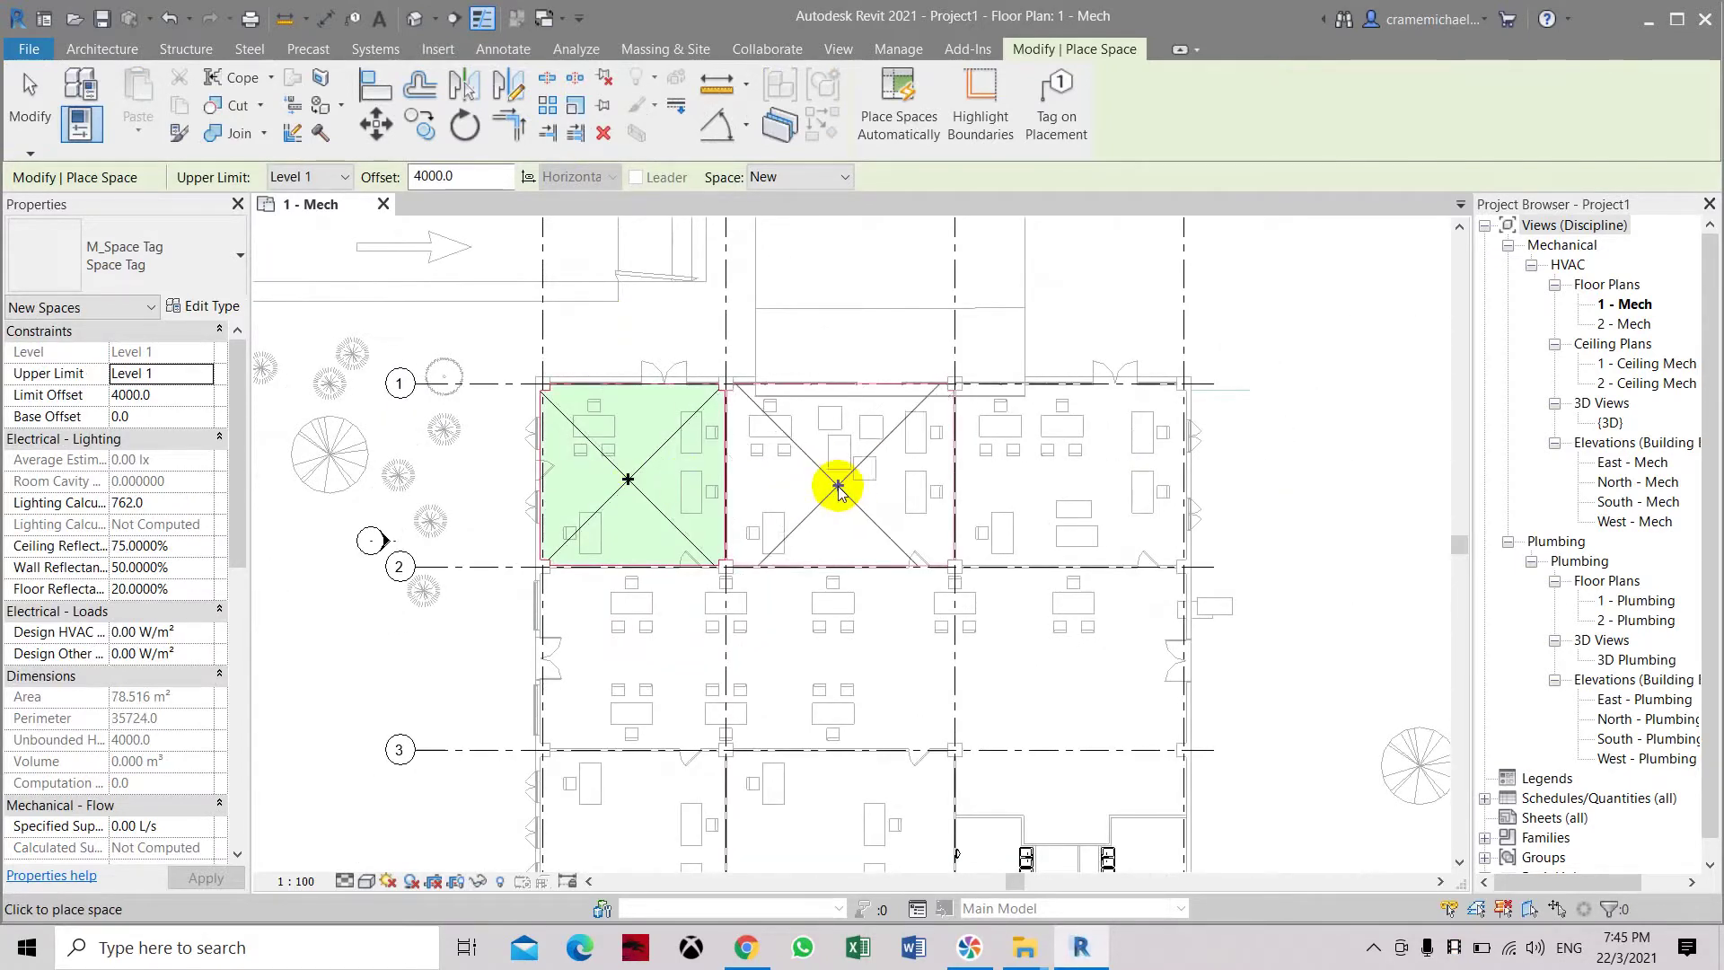
{"action": "left_click", "coordinate": [838, 486]}
{"action": "left_click", "coordinate": [1059, 485]}
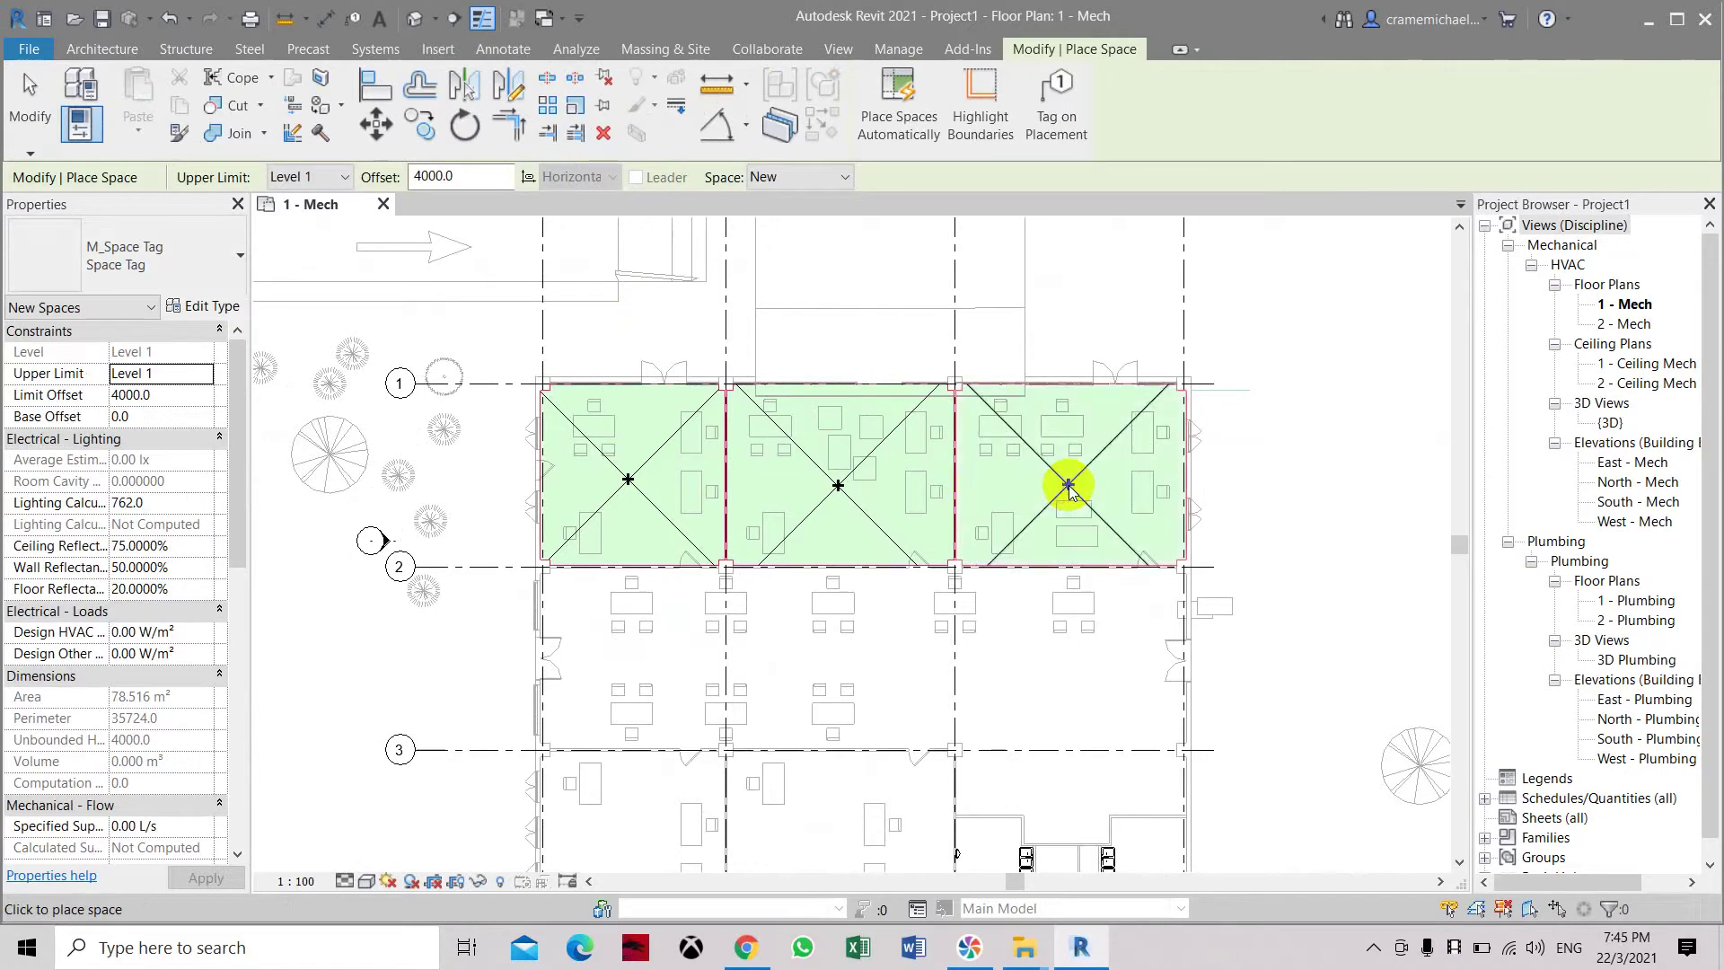
{"action": "key", "text": "Escape"}
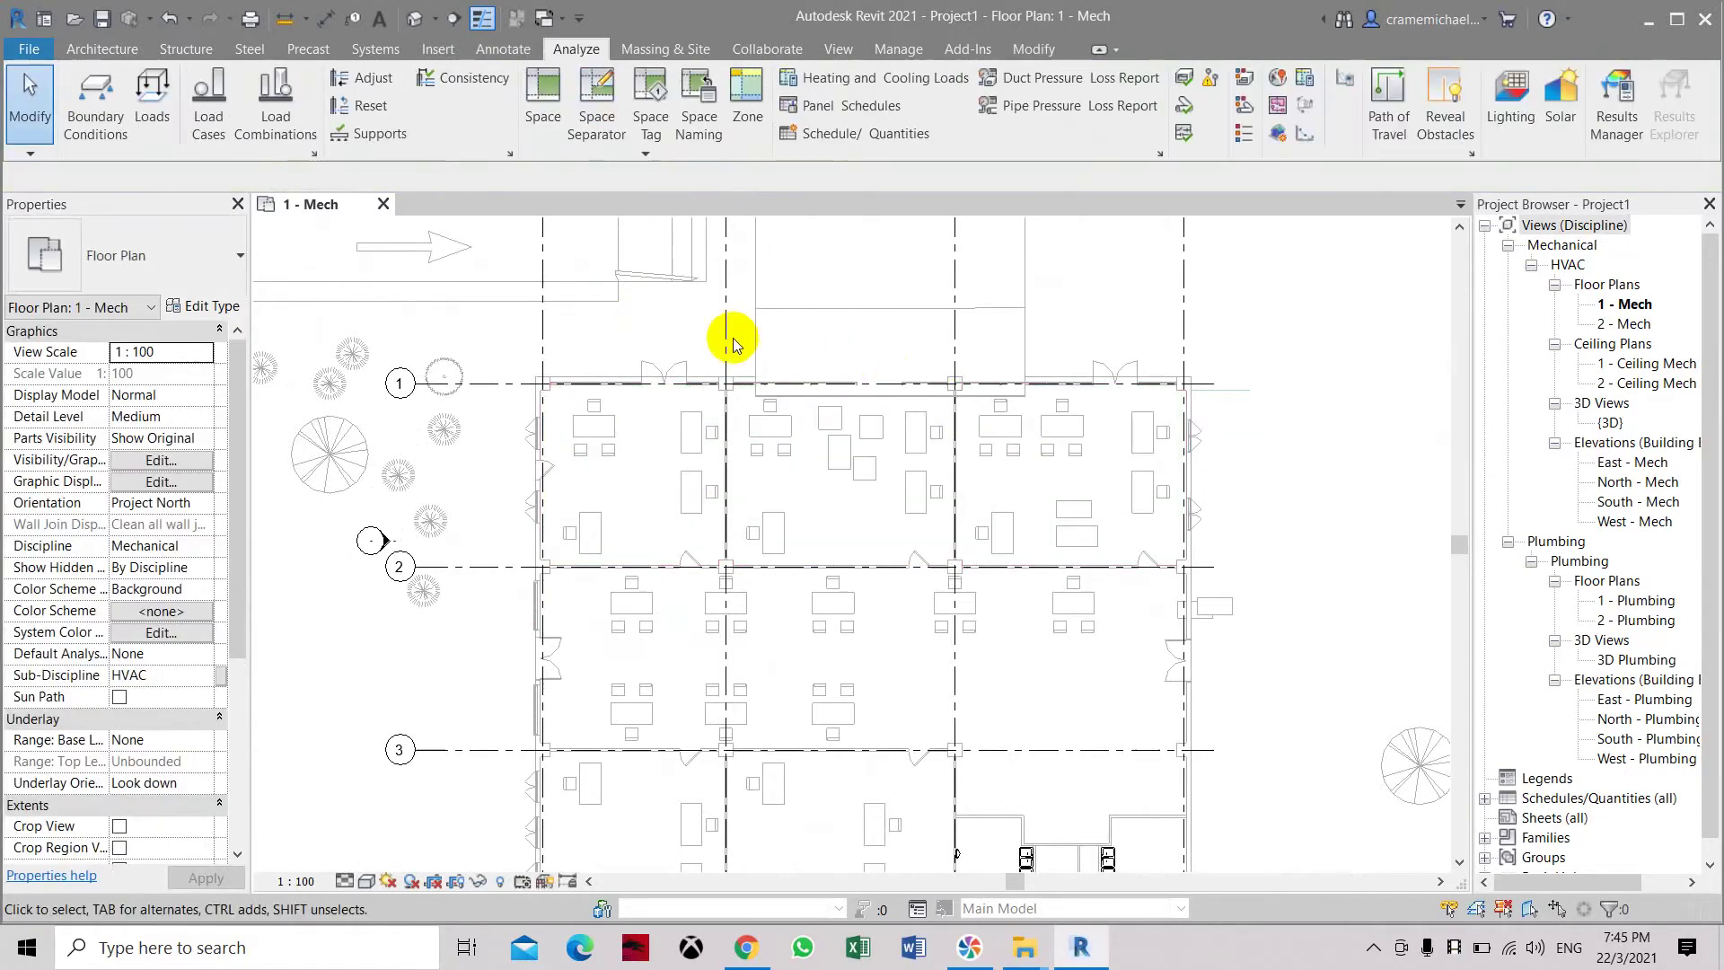
- Select the three new top-row spaces and start the Space Tag tool
{"action": "left_click", "coordinate": [654, 454]}
{"action": "left_click", "coordinate": [837, 482], "text": "ctrl"}
{"action": "left_click", "coordinate": [1059, 481], "text": "ctrl"}
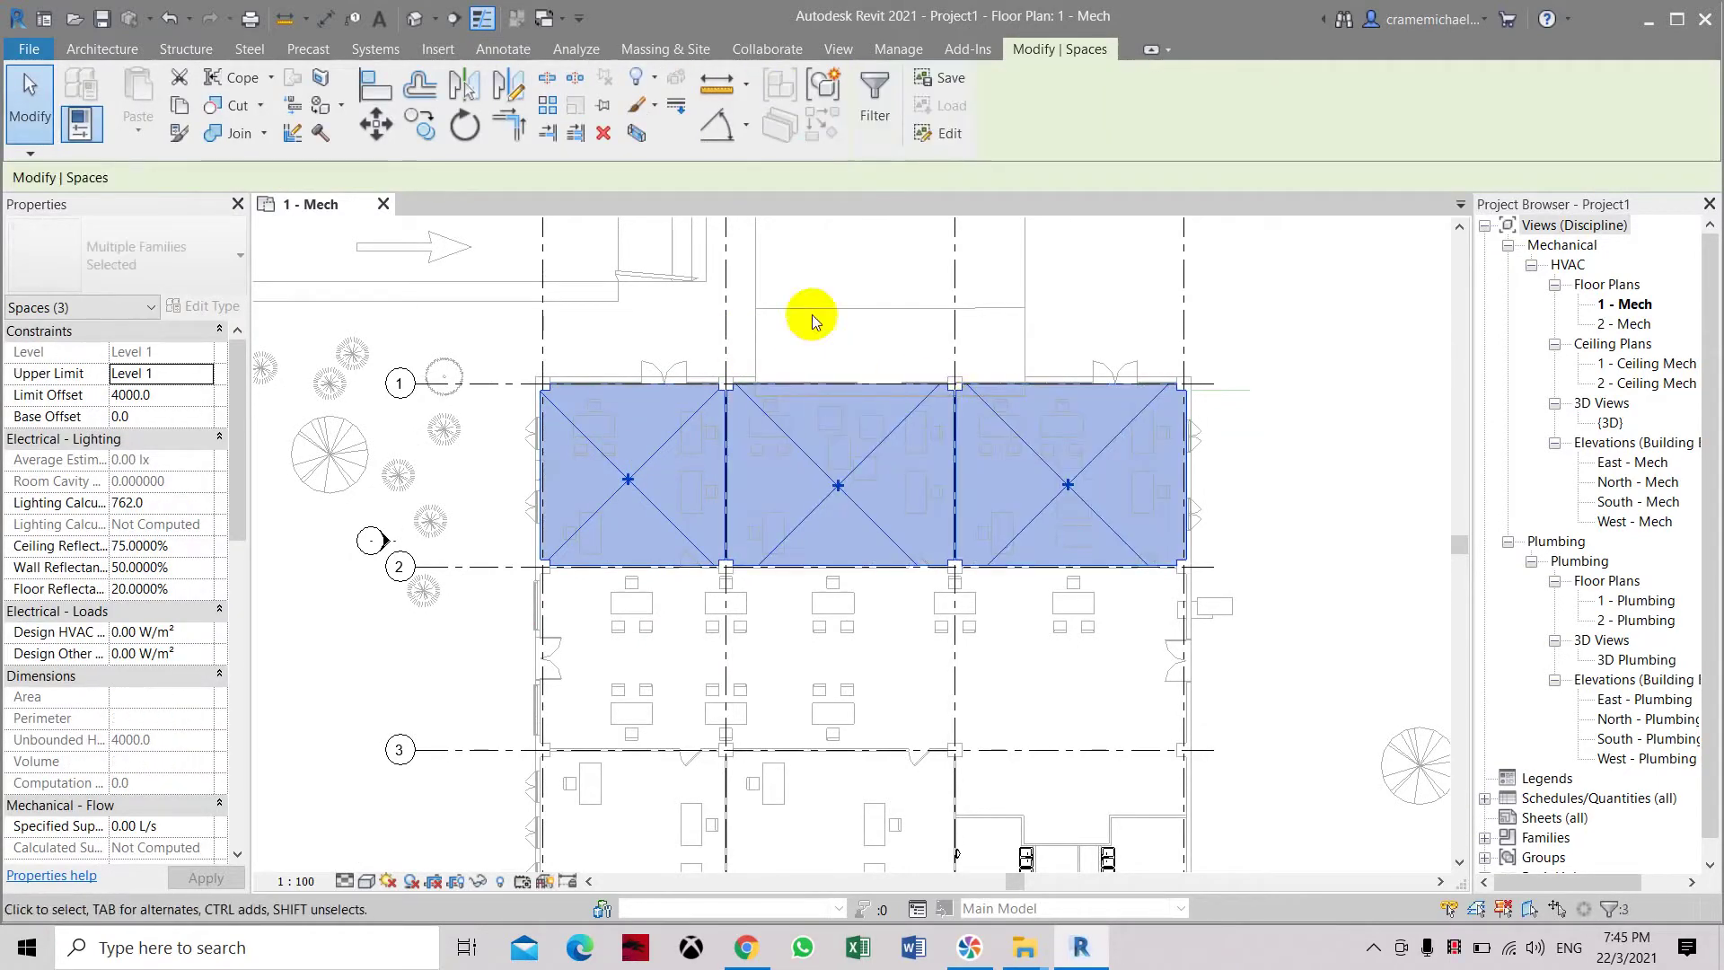
{"action": "left_click", "coordinate": [570, 60]}
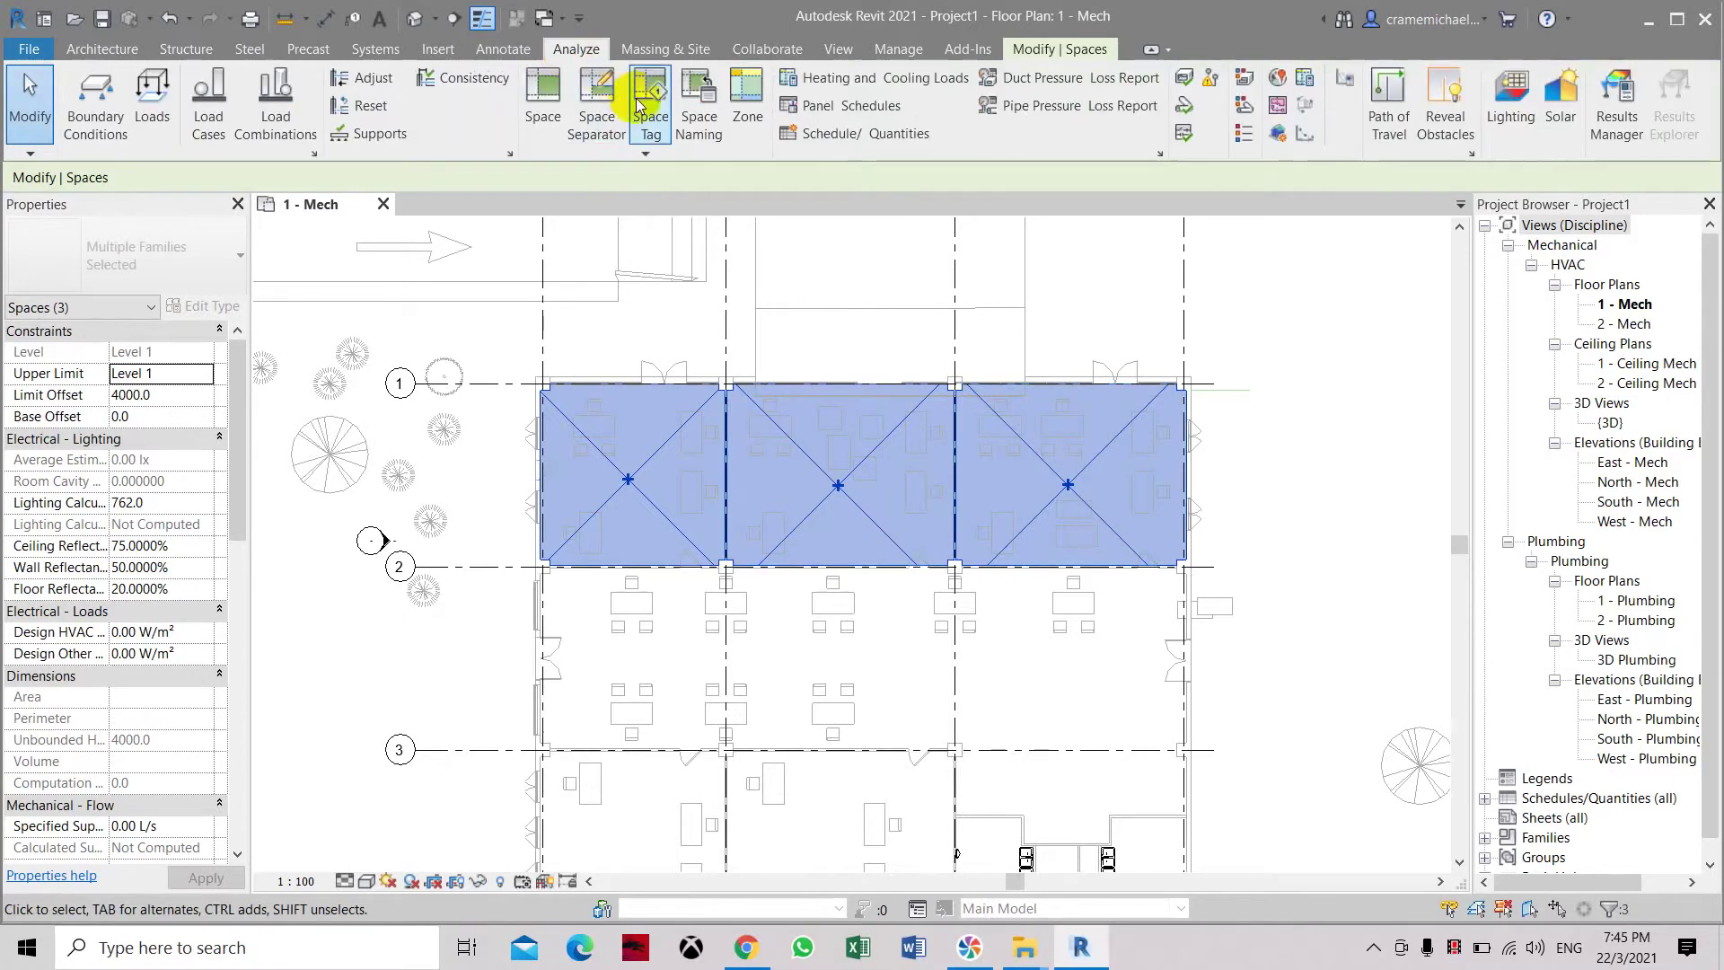
{"action": "left_click", "coordinate": [655, 92]}
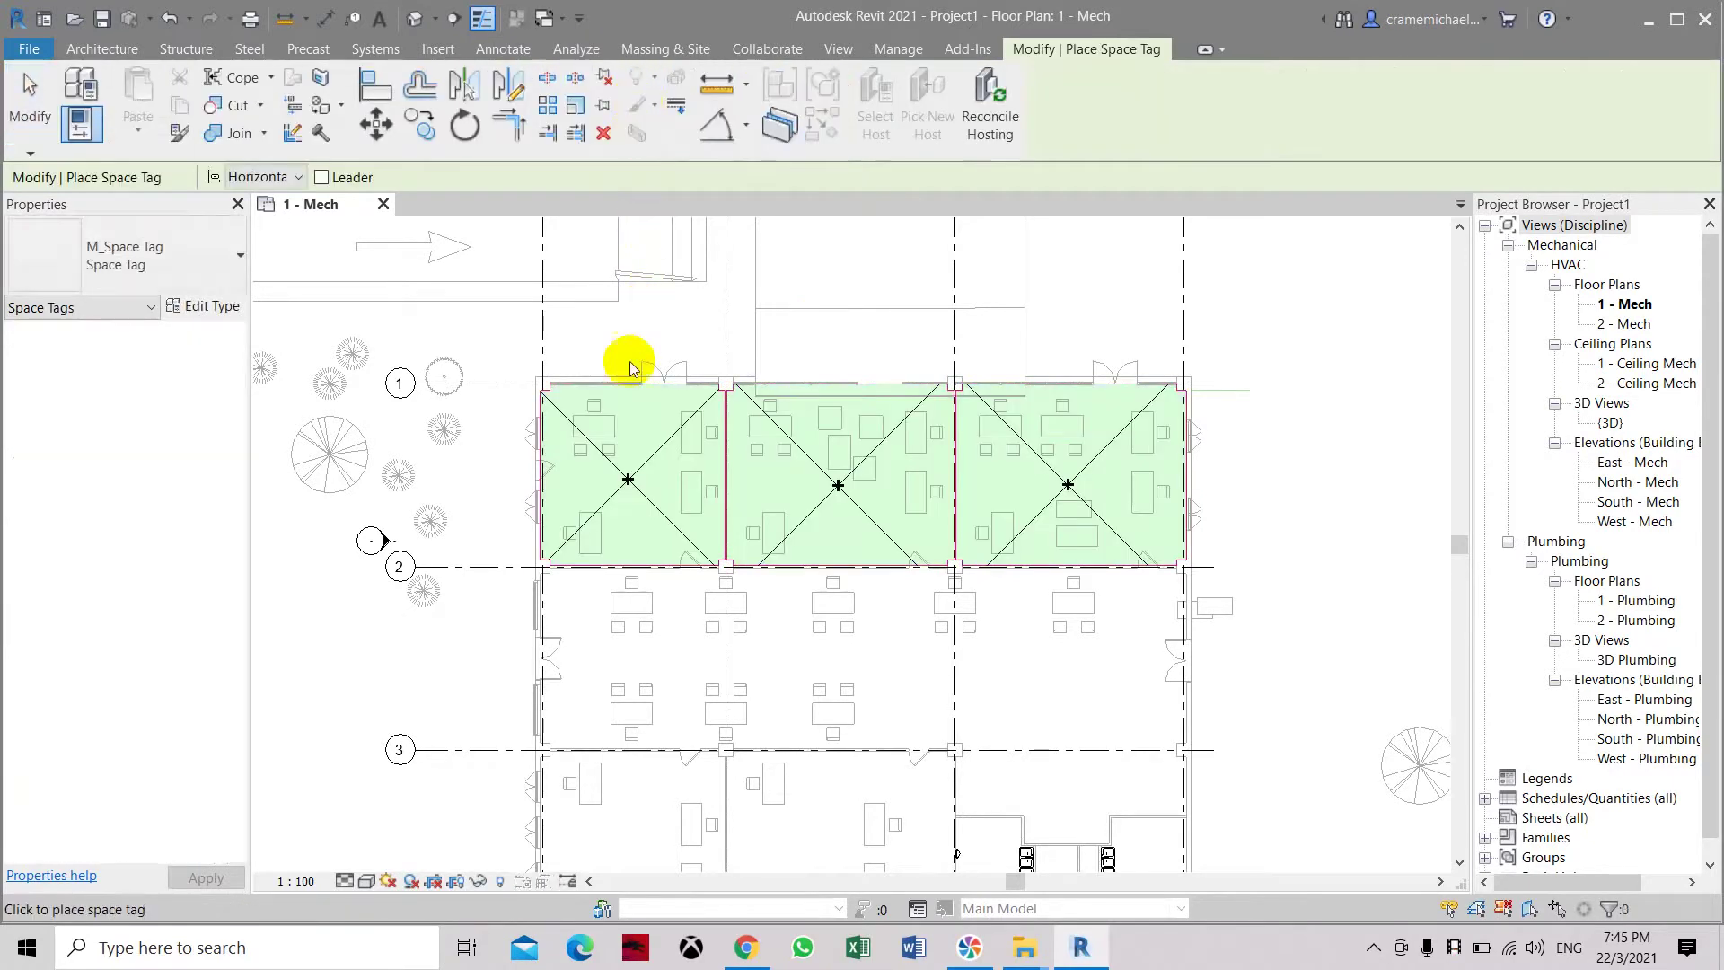
- Place tags on the left, middle and right top-row spaces
{"action": "scroll", "coordinate": [627, 485], "scroll_direction": "up", "scroll_amount": 1}
{"action": "left_click", "coordinate": [628, 483]}
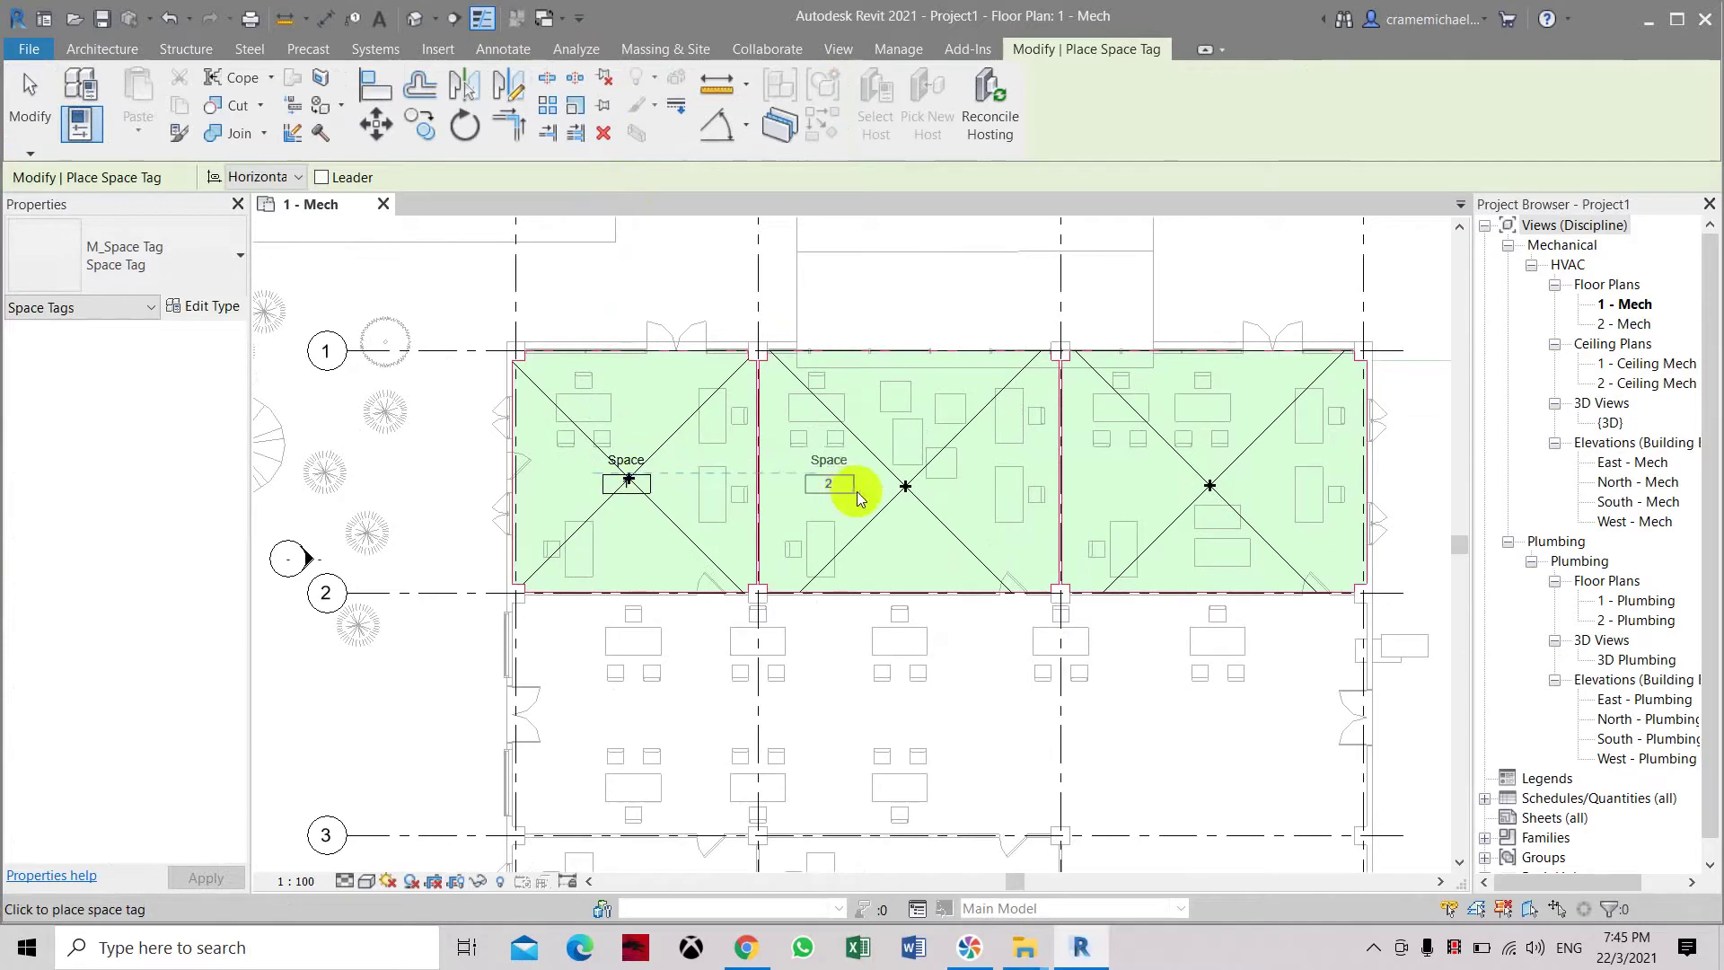
{"action": "left_click", "coordinate": [908, 485]}
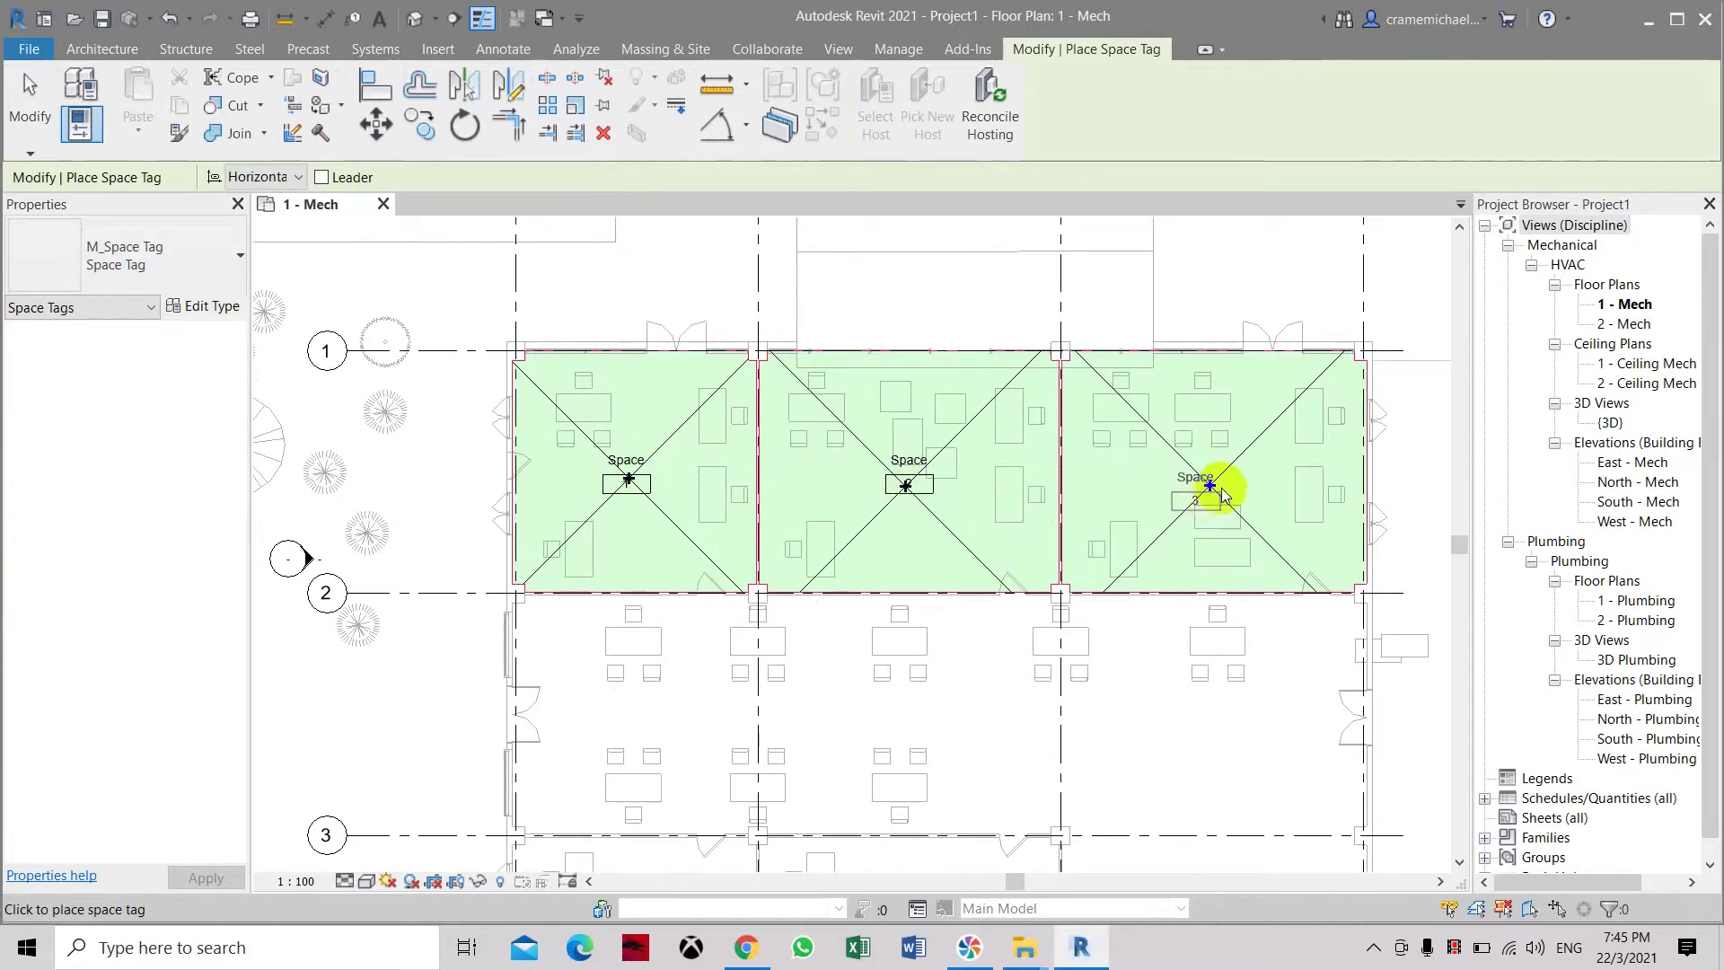
{"action": "left_click", "coordinate": [1208, 485]}
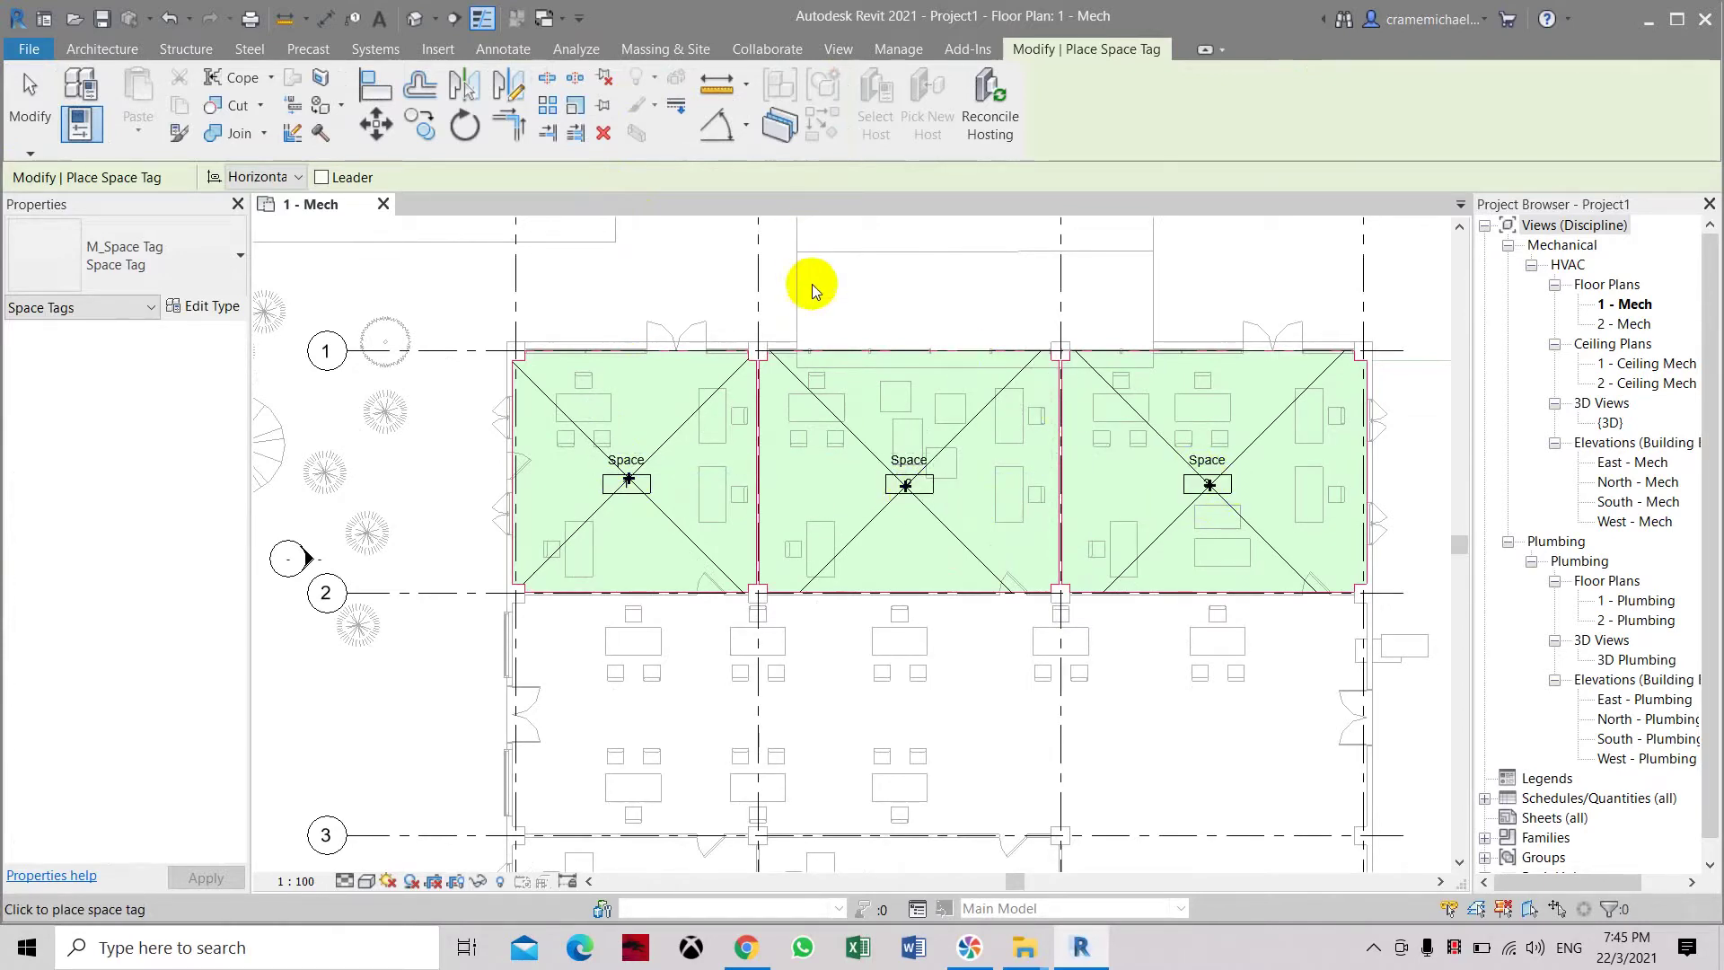
{"action": "key", "text": "Escape"}
{"action": "key", "text": "Escape"}
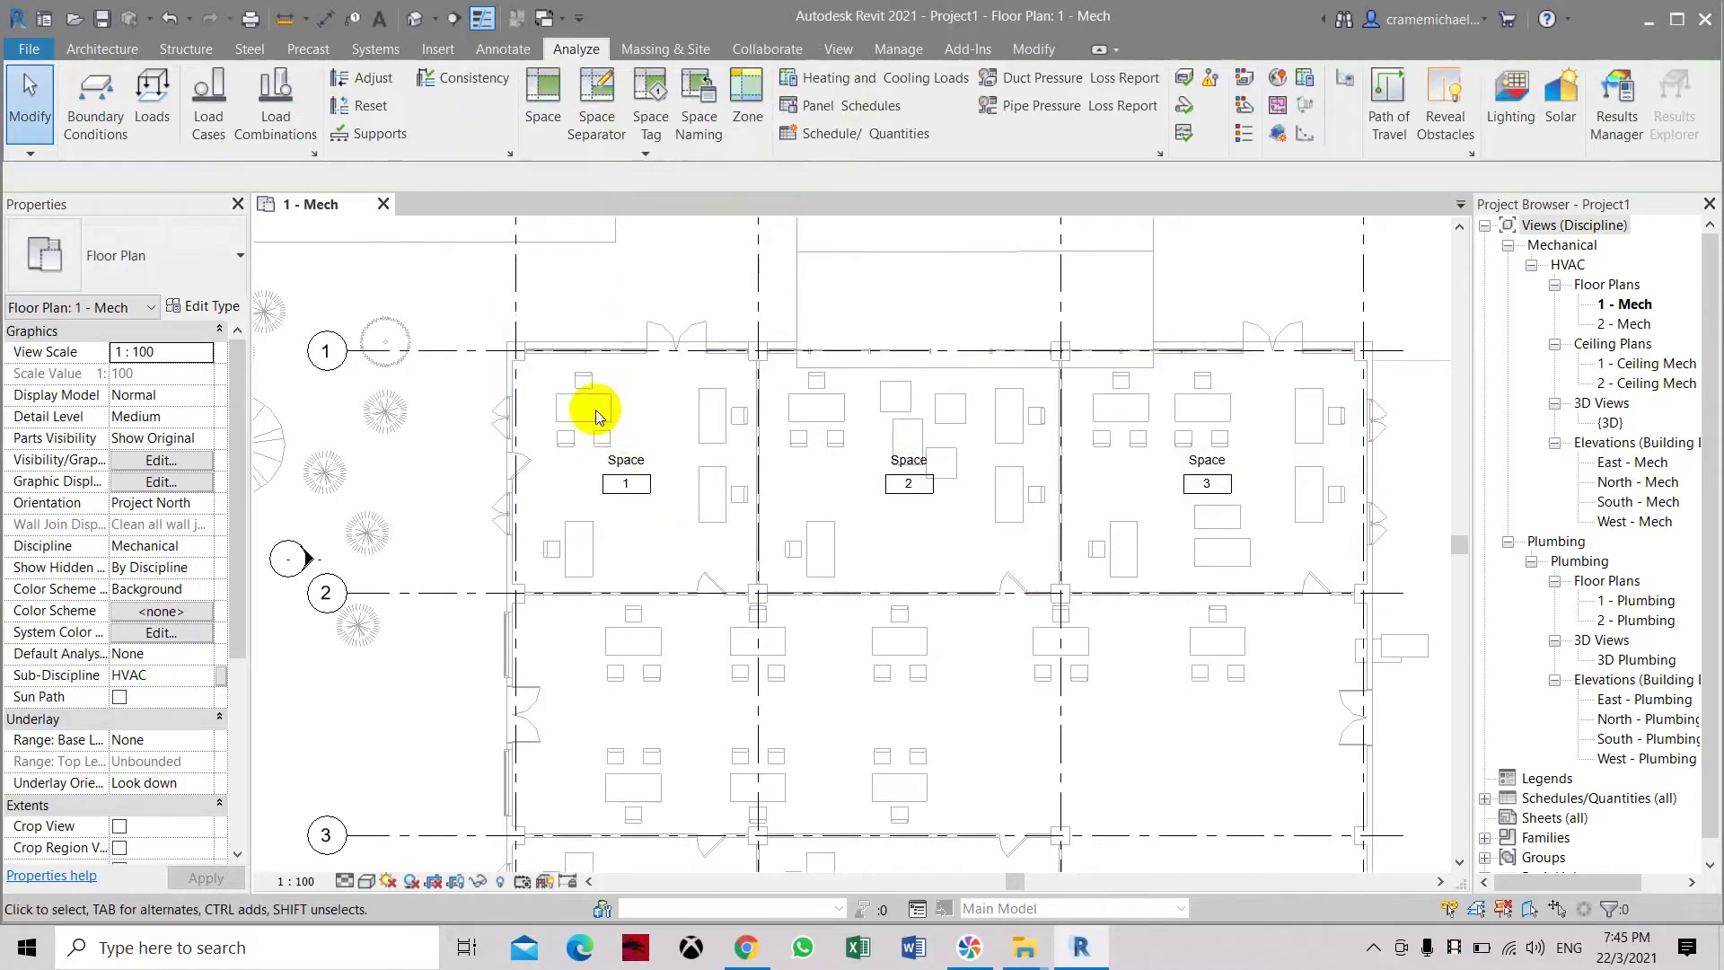
- Apply Space Naming to spaces 1, 2 and 3 so they read Office, then clear the selection
{"action": "left_click", "coordinate": [687, 418]}
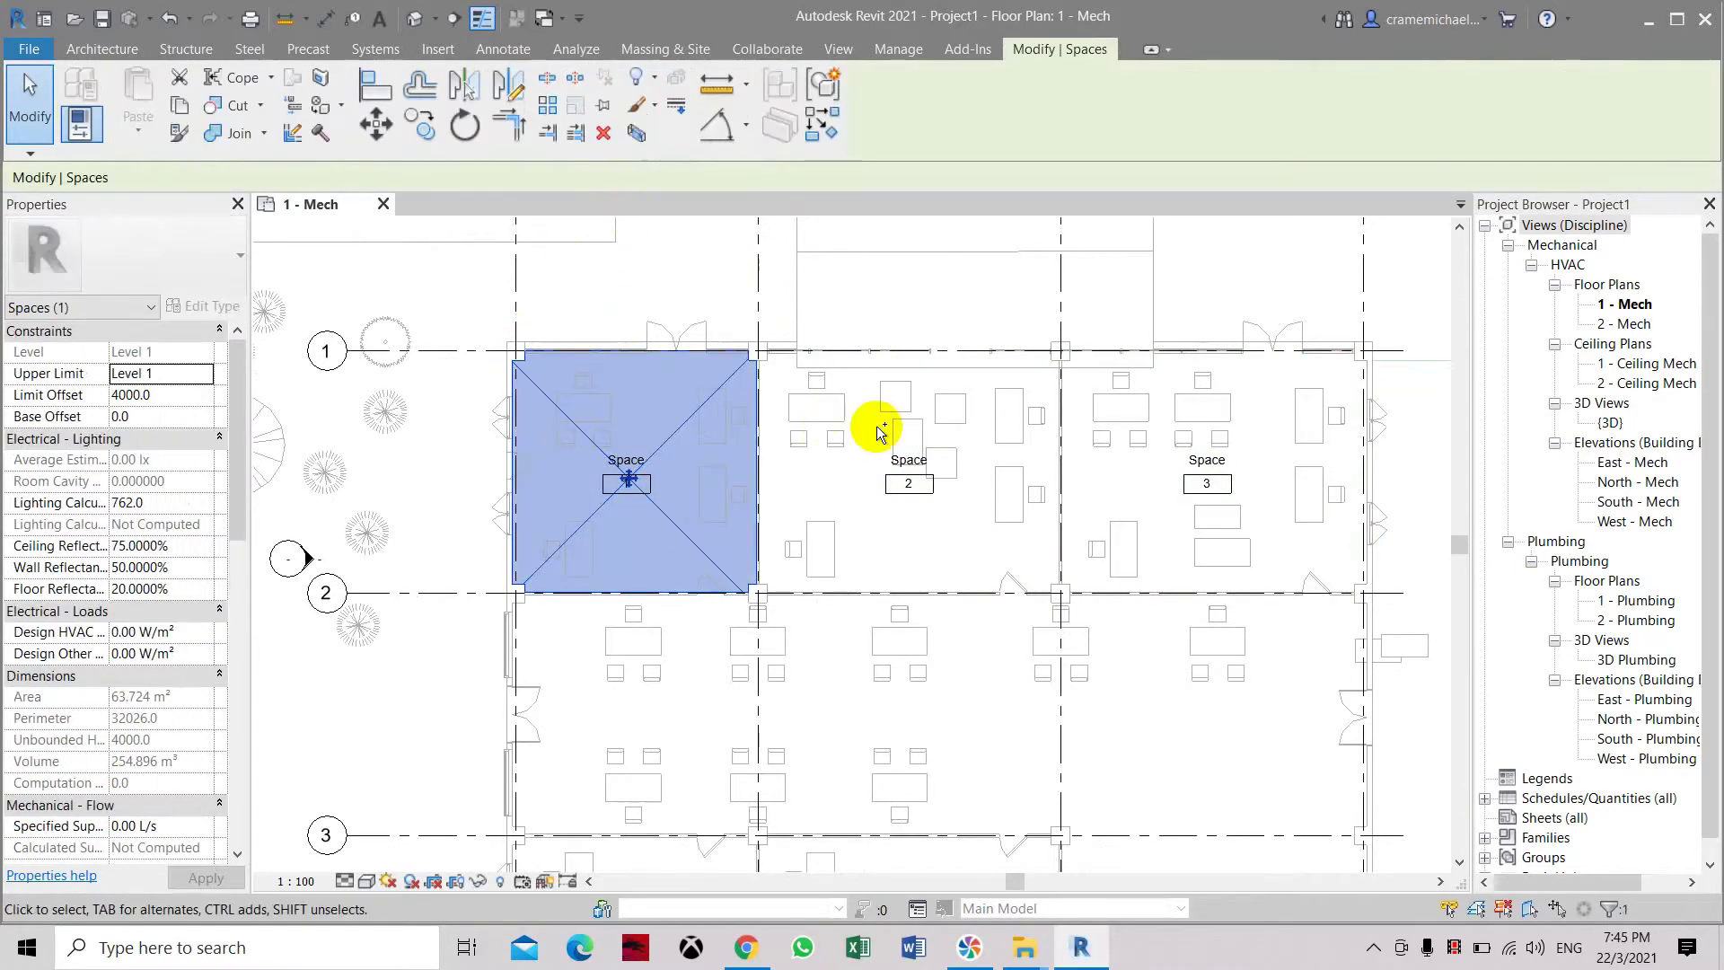
{"action": "left_click", "coordinate": [978, 438], "text": "ctrl"}
{"action": "left_click", "coordinate": [1258, 355], "text": "ctrl"}
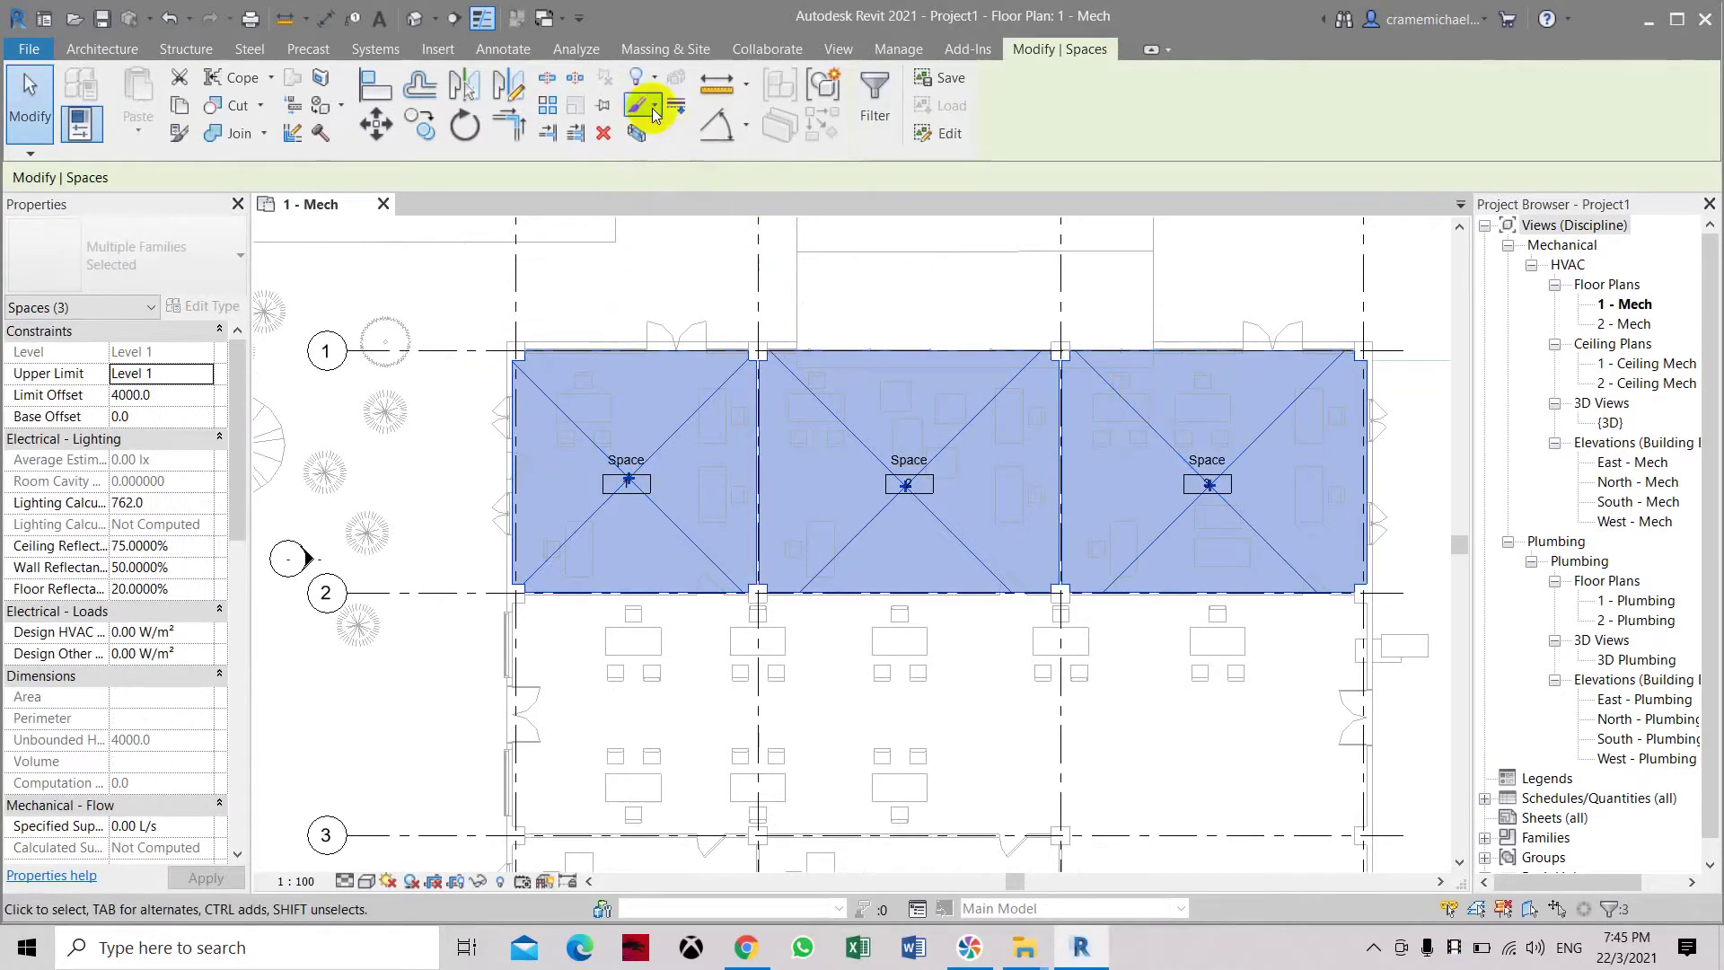
{"action": "left_click", "coordinate": [573, 48]}
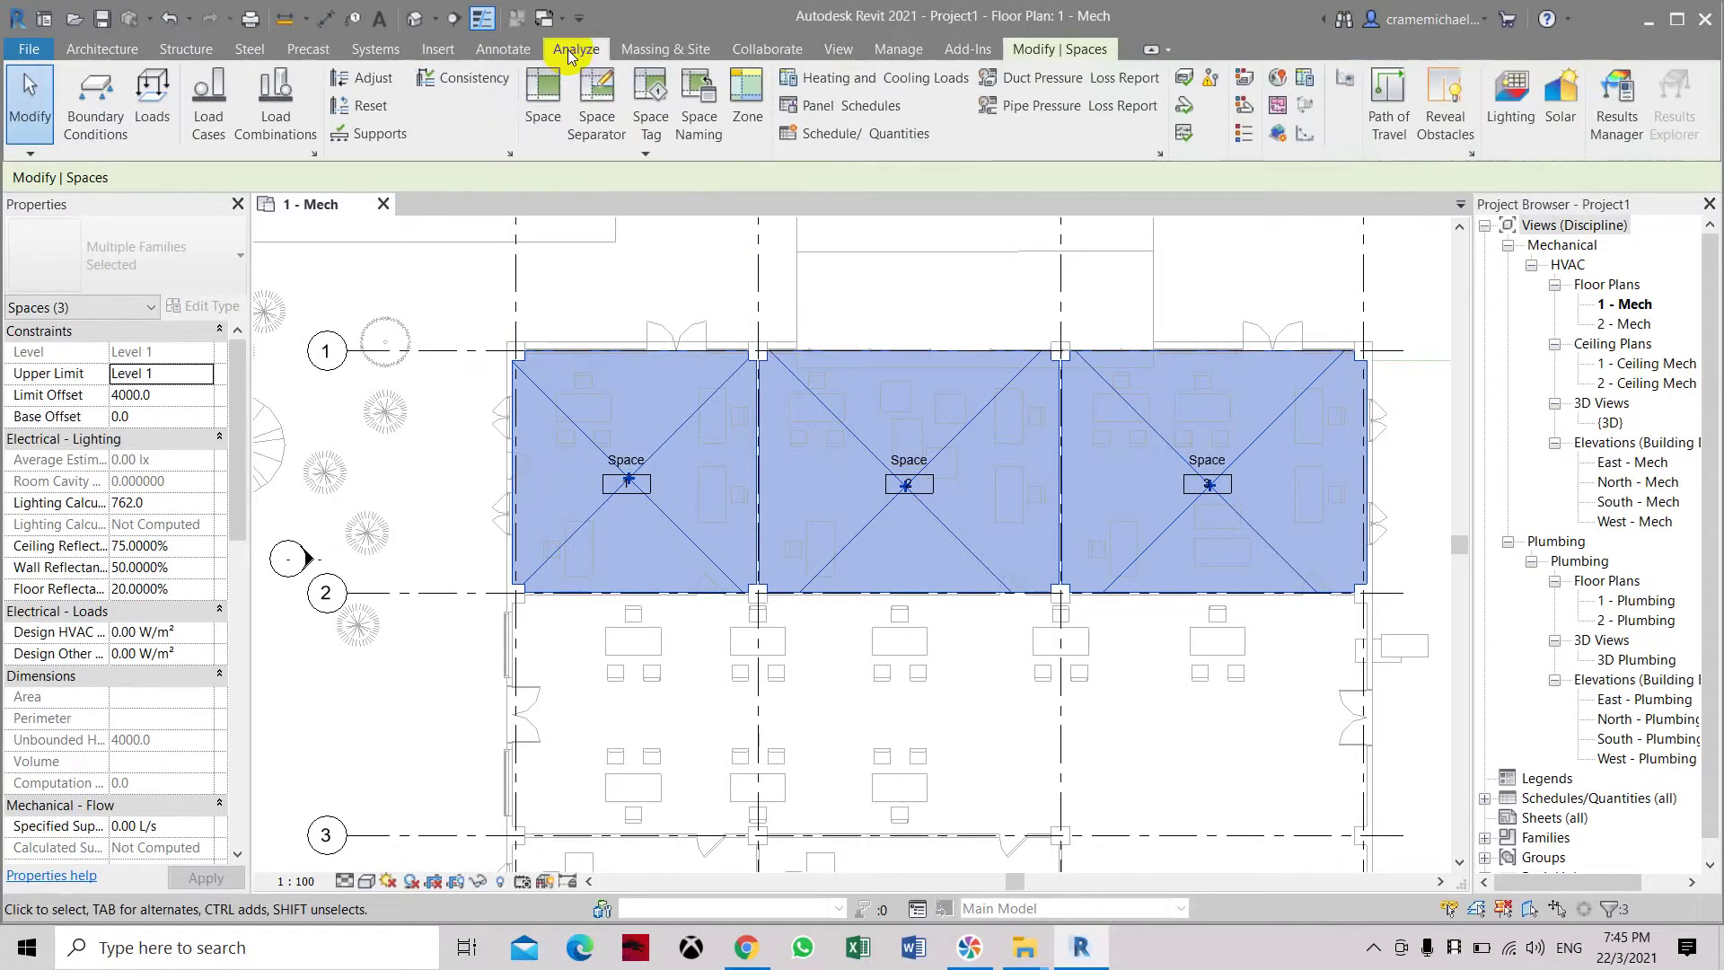
{"action": "left_click", "coordinate": [705, 97]}
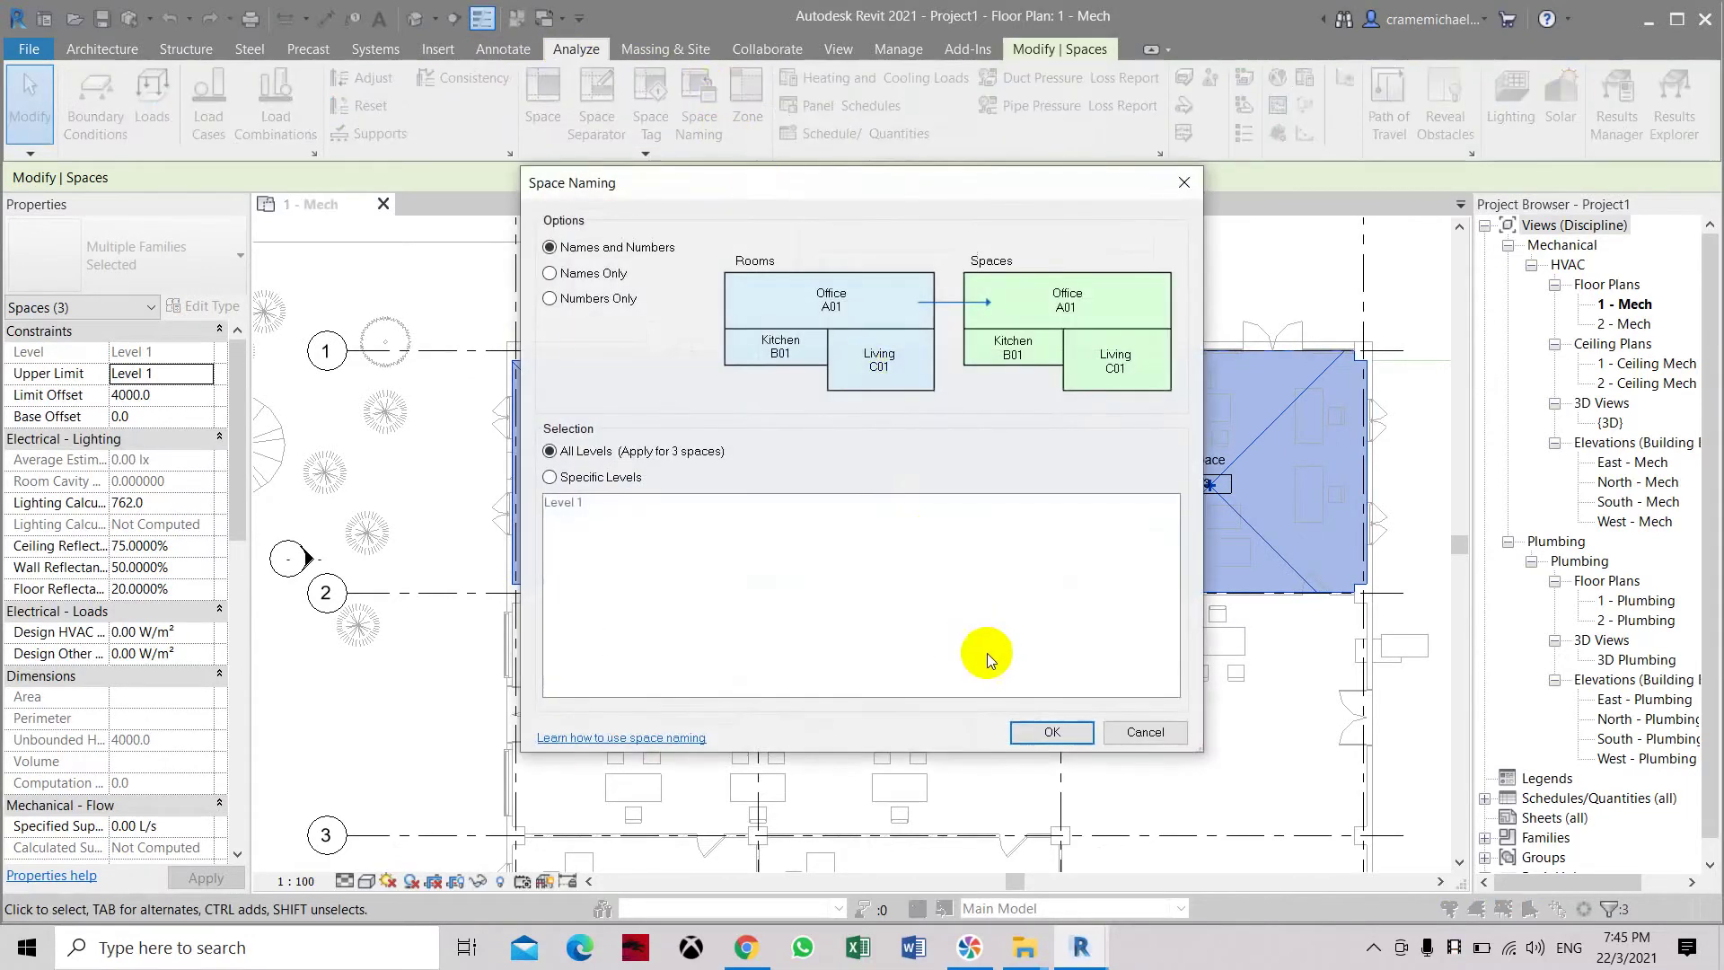
{"action": "left_click", "coordinate": [1032, 730]}
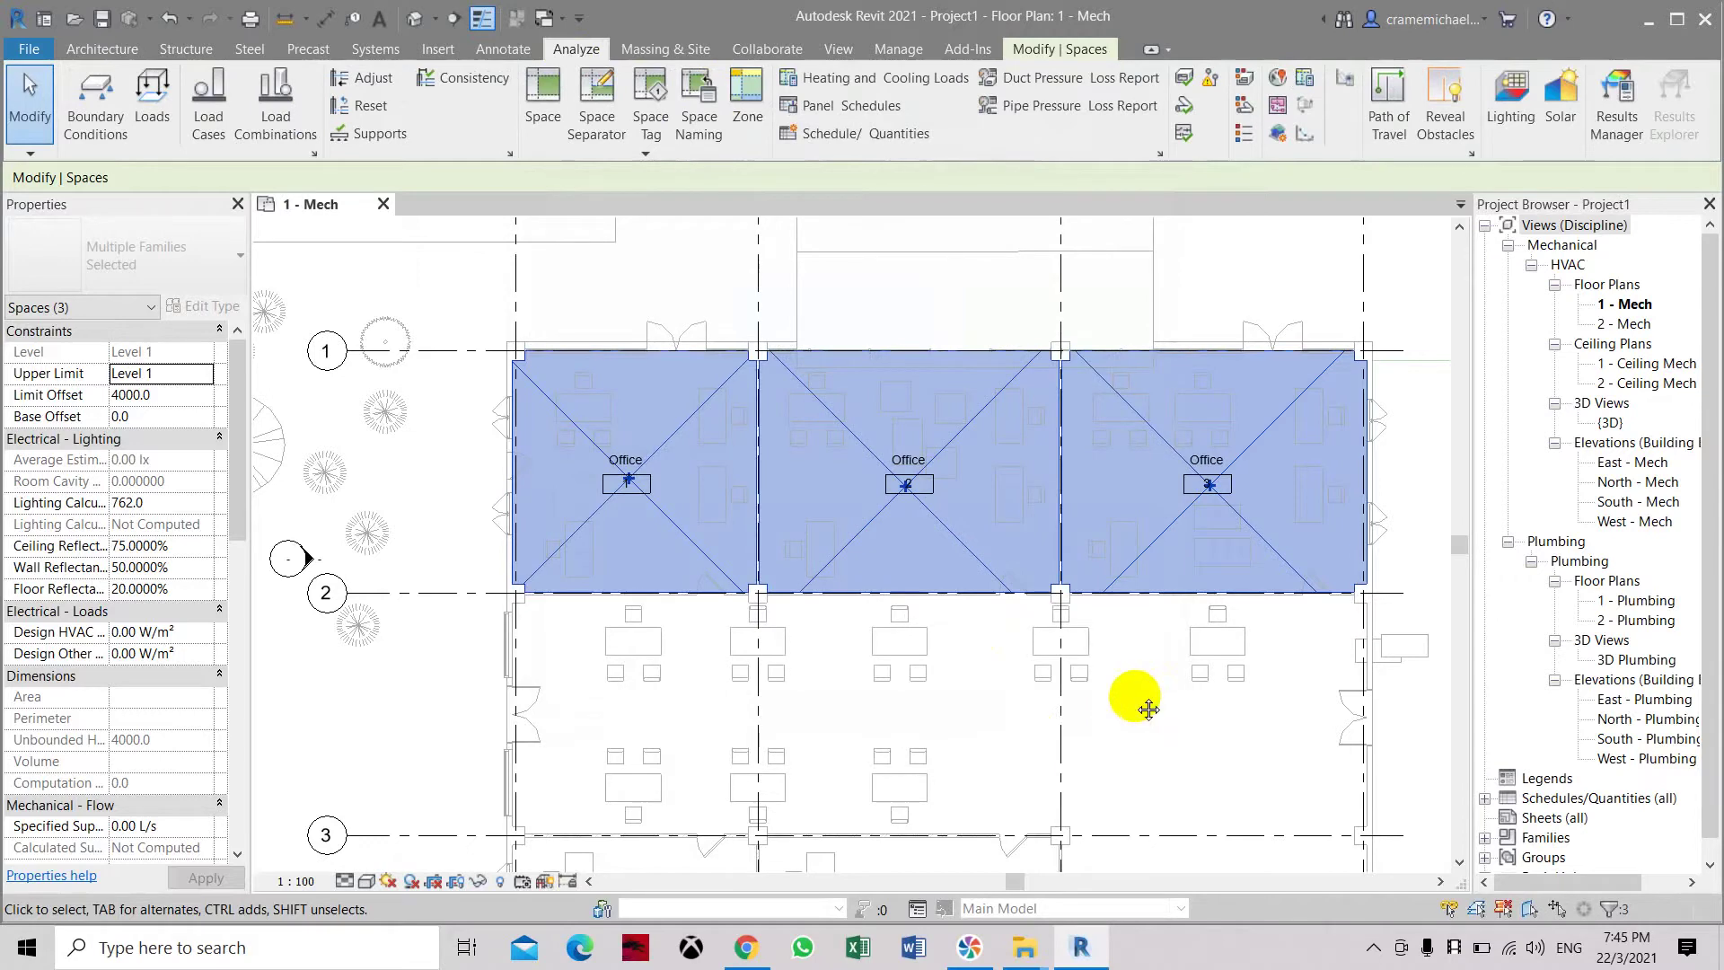
{"action": "middle_click_drag", "start_coordinate": [1143, 704], "coordinate": [991, 618]}
{"action": "left_click", "coordinate": [991, 618]}
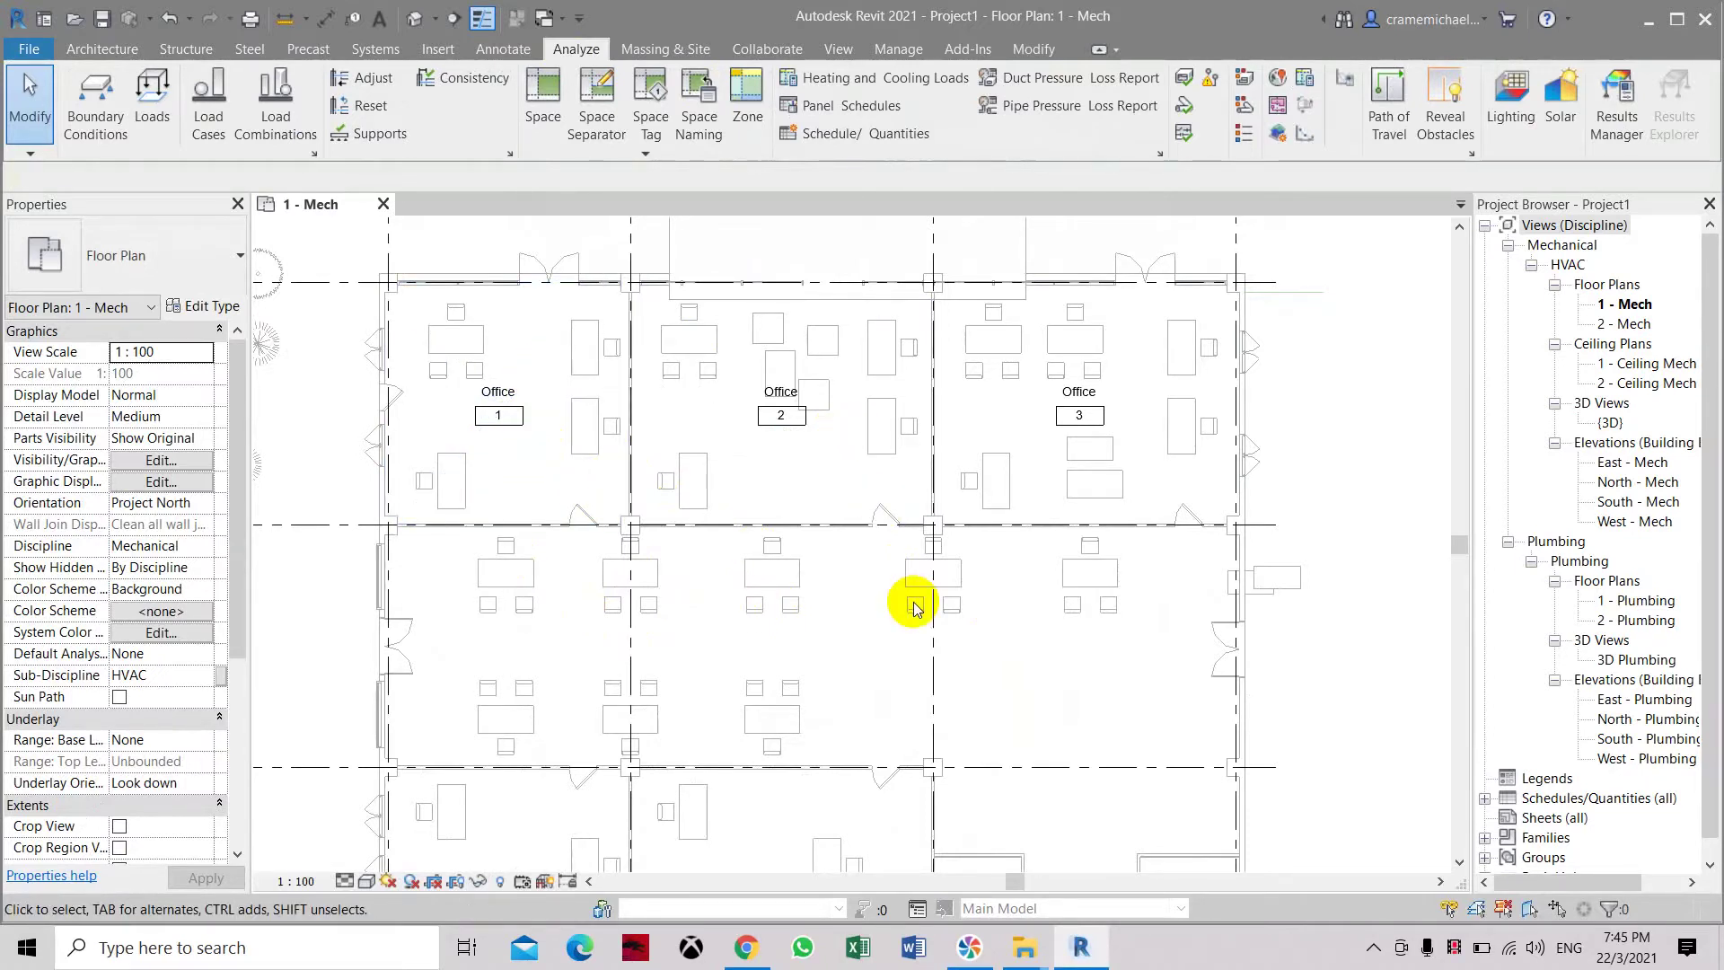
{"action": "scroll", "coordinate": [820, 619], "scroll_direction": "down", "scroll_amount": 3}
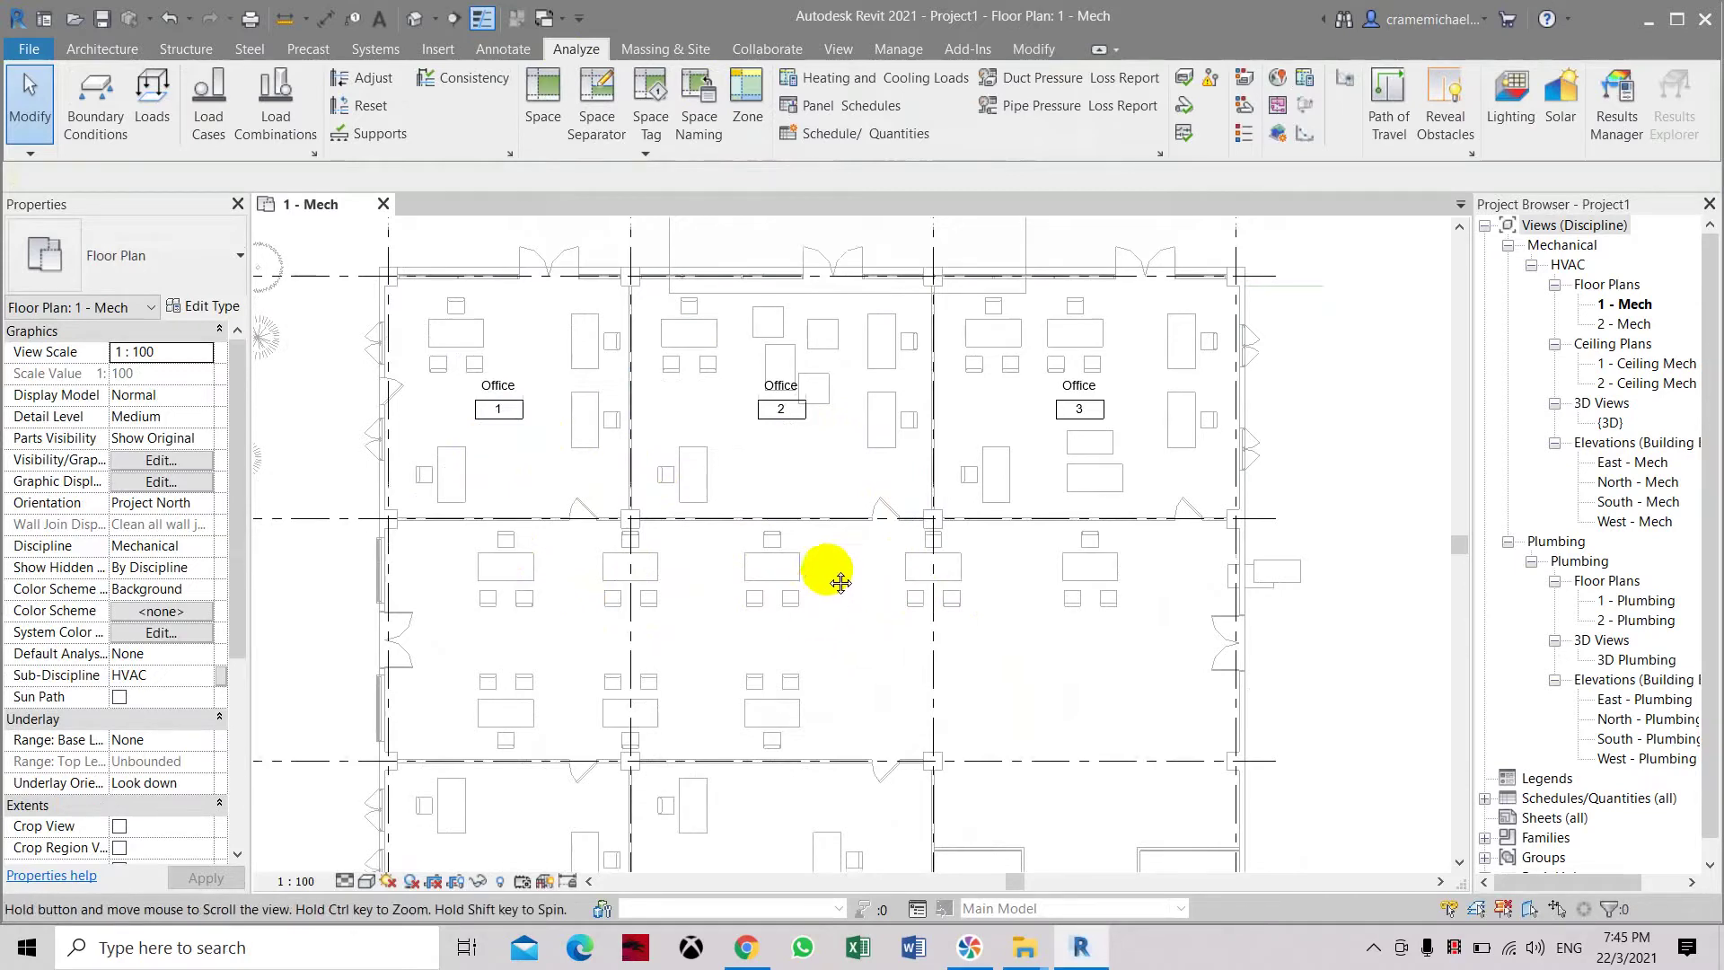
- Add spaces to the middle row, lower-left and lower-middle rooms, corridor and two toilet stalls
{"action": "middle_click_drag", "start_coordinate": [878, 692], "coordinate": [877, 616]}
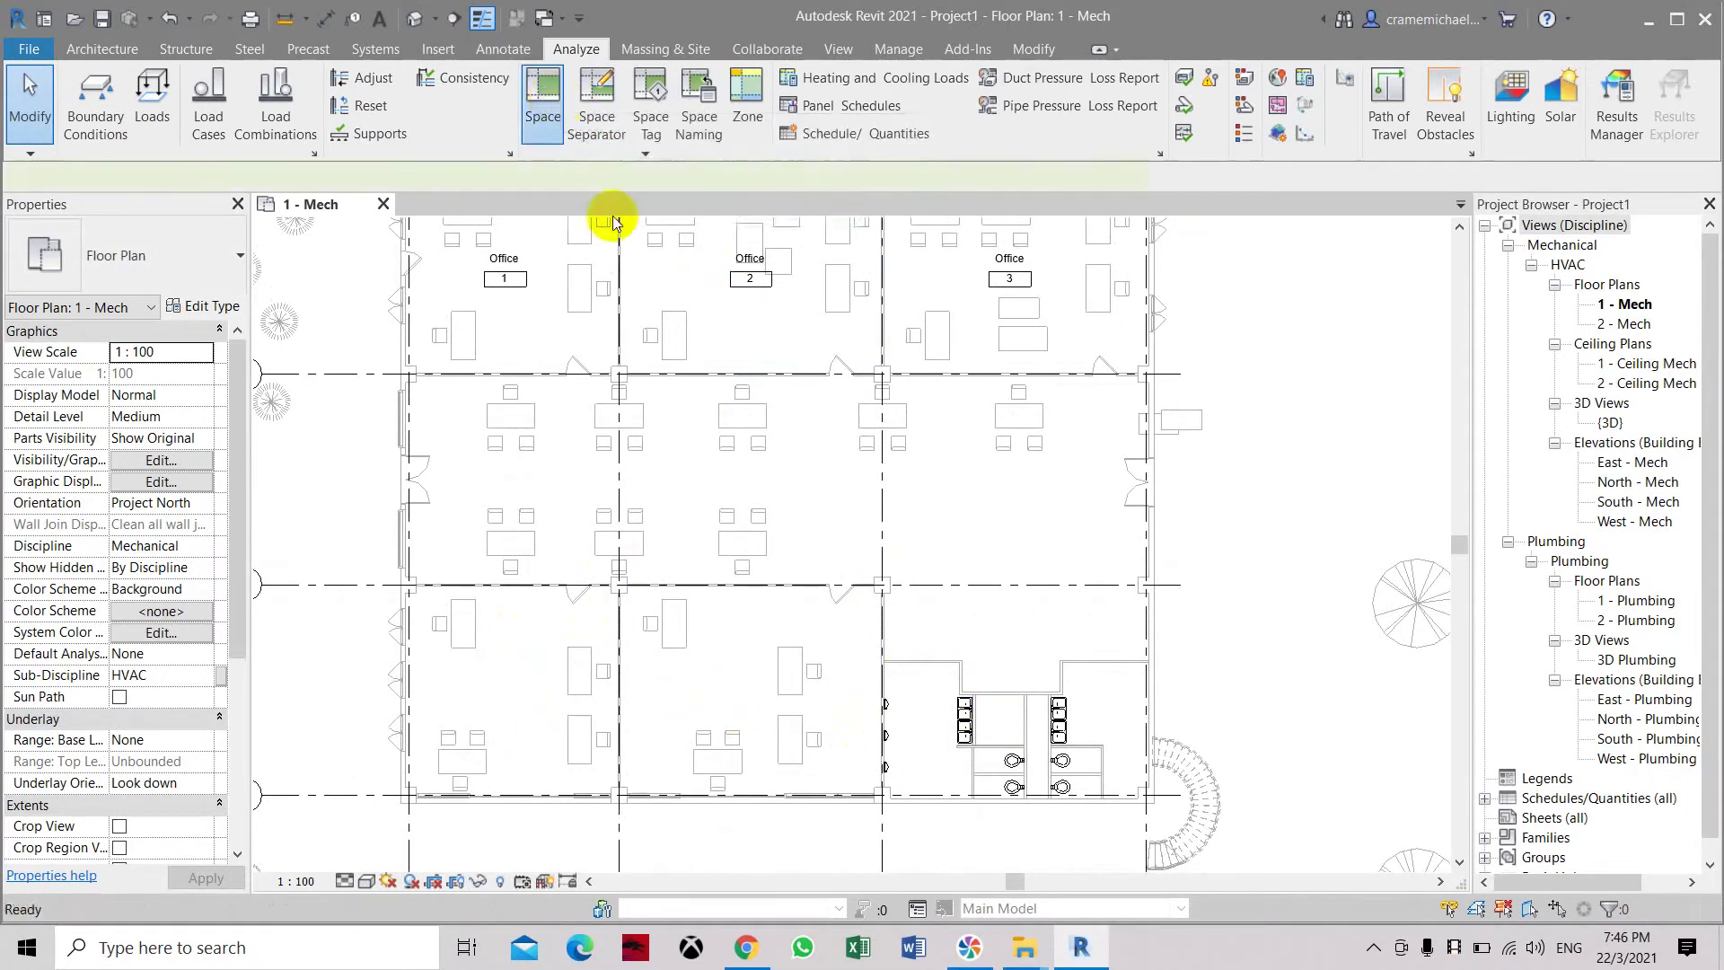
{"action": "left_click", "coordinate": [543, 99]}
{"action": "left_click", "coordinate": [732, 471]}
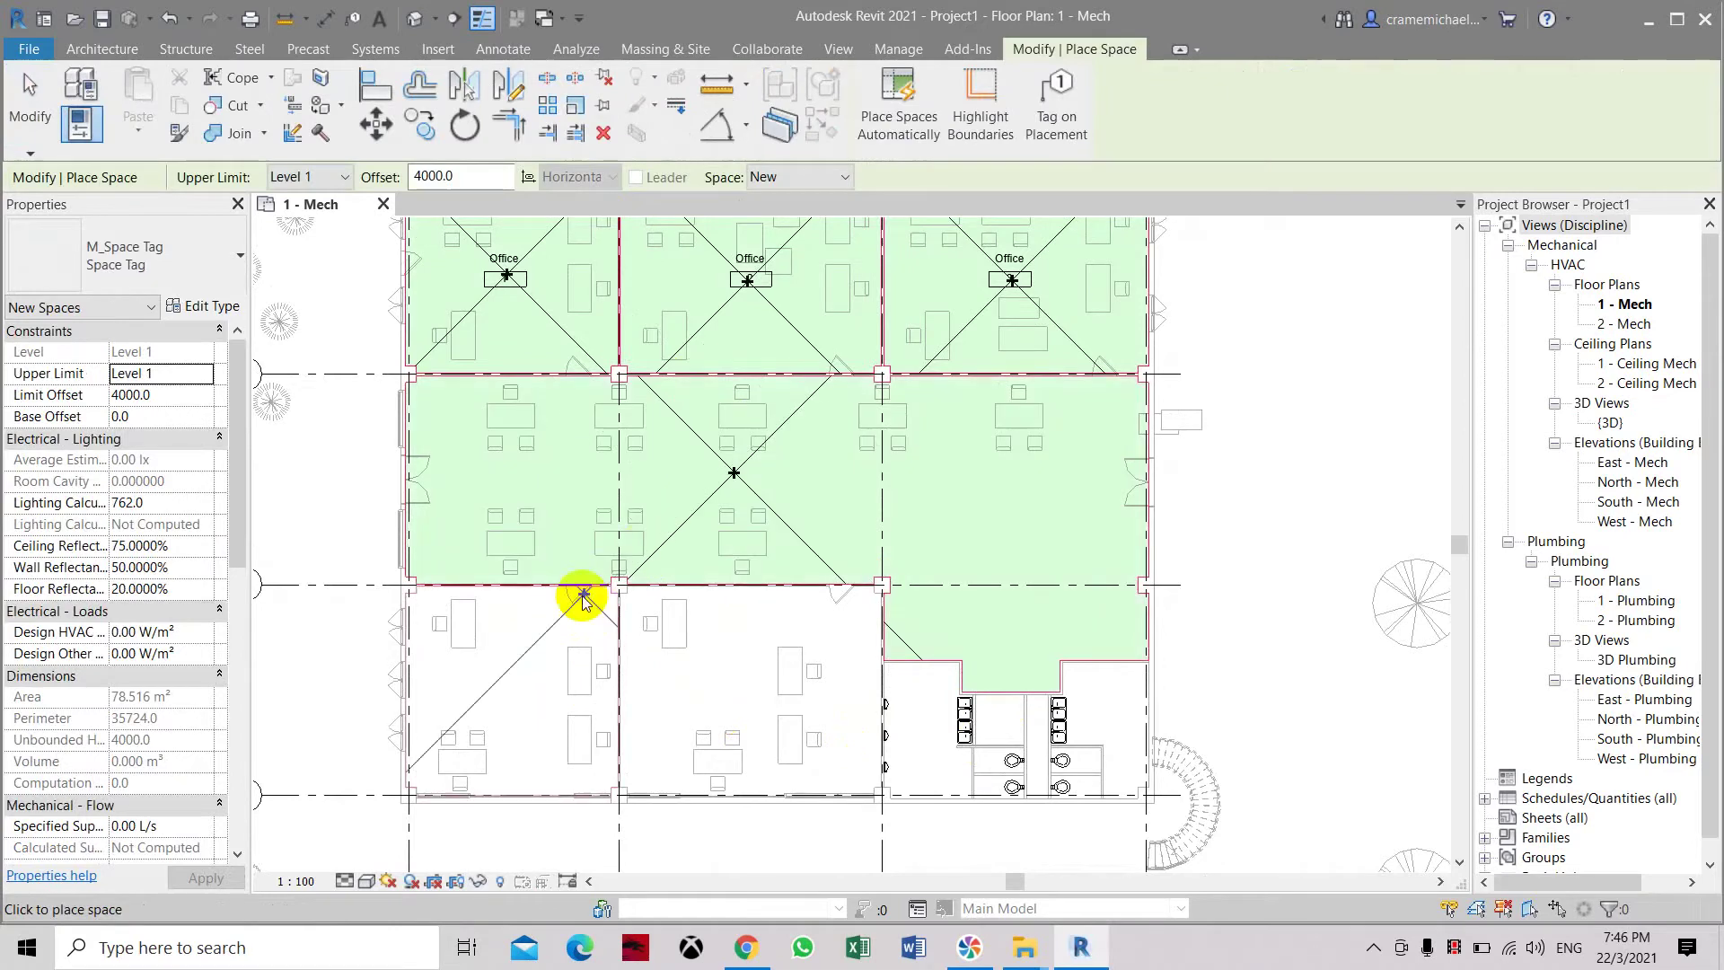
{"action": "left_click", "coordinate": [513, 694]}
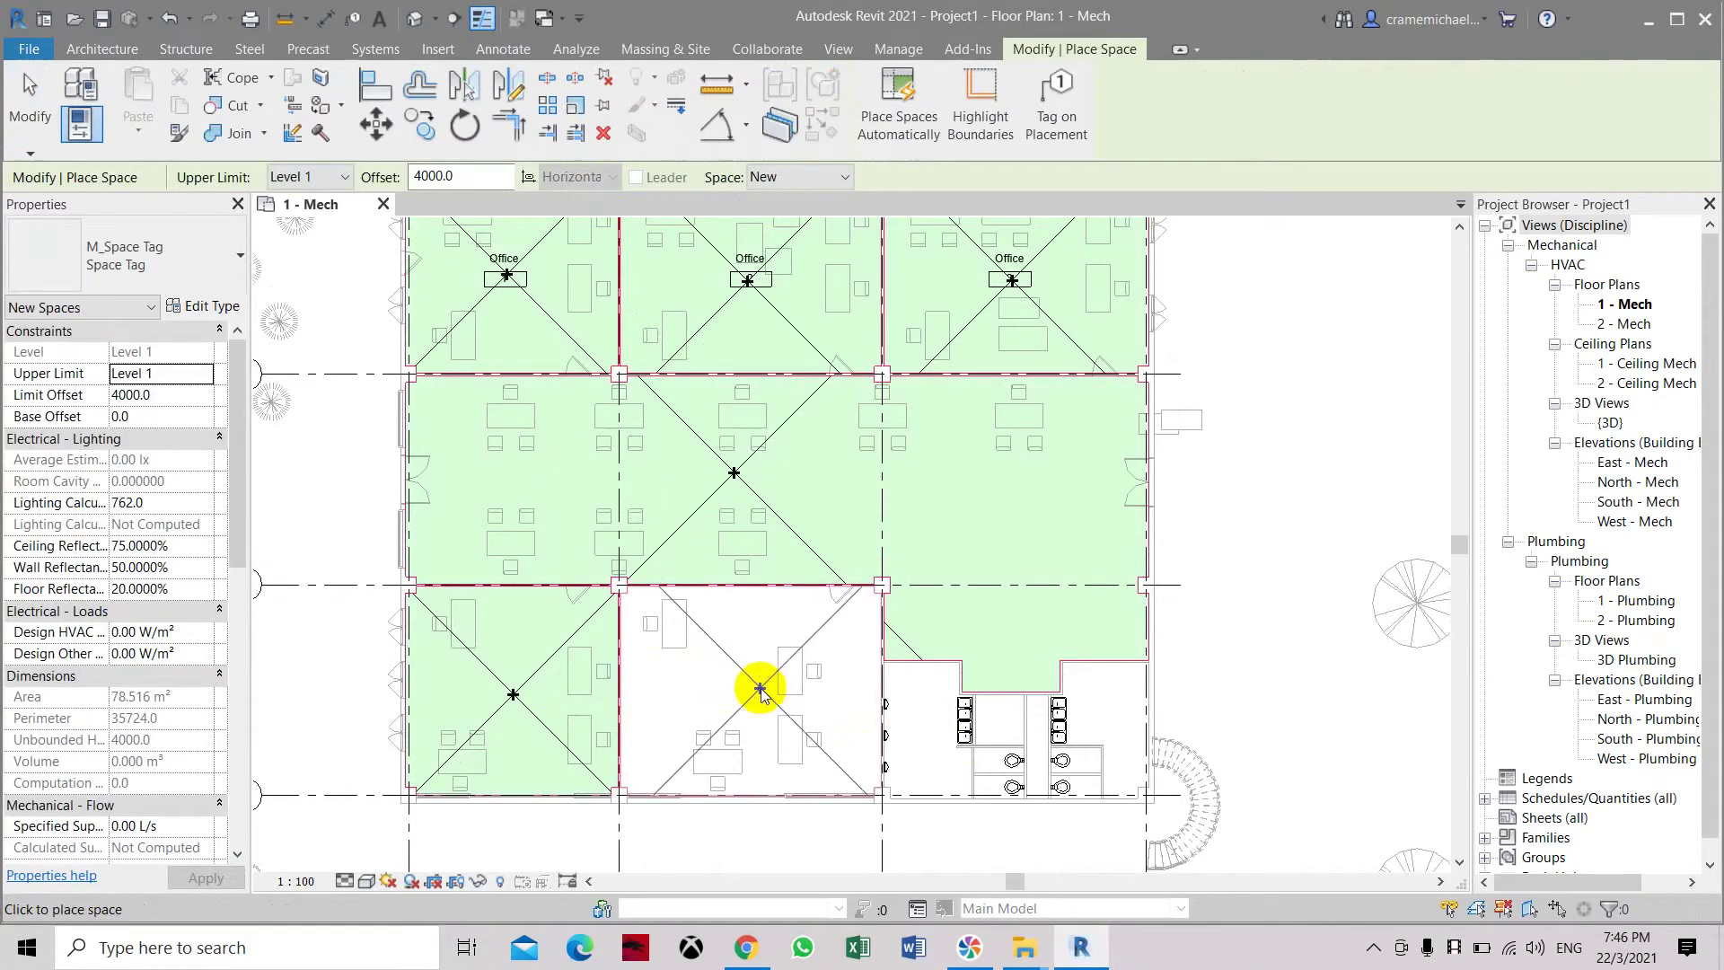
{"action": "left_click", "coordinate": [743, 683]}
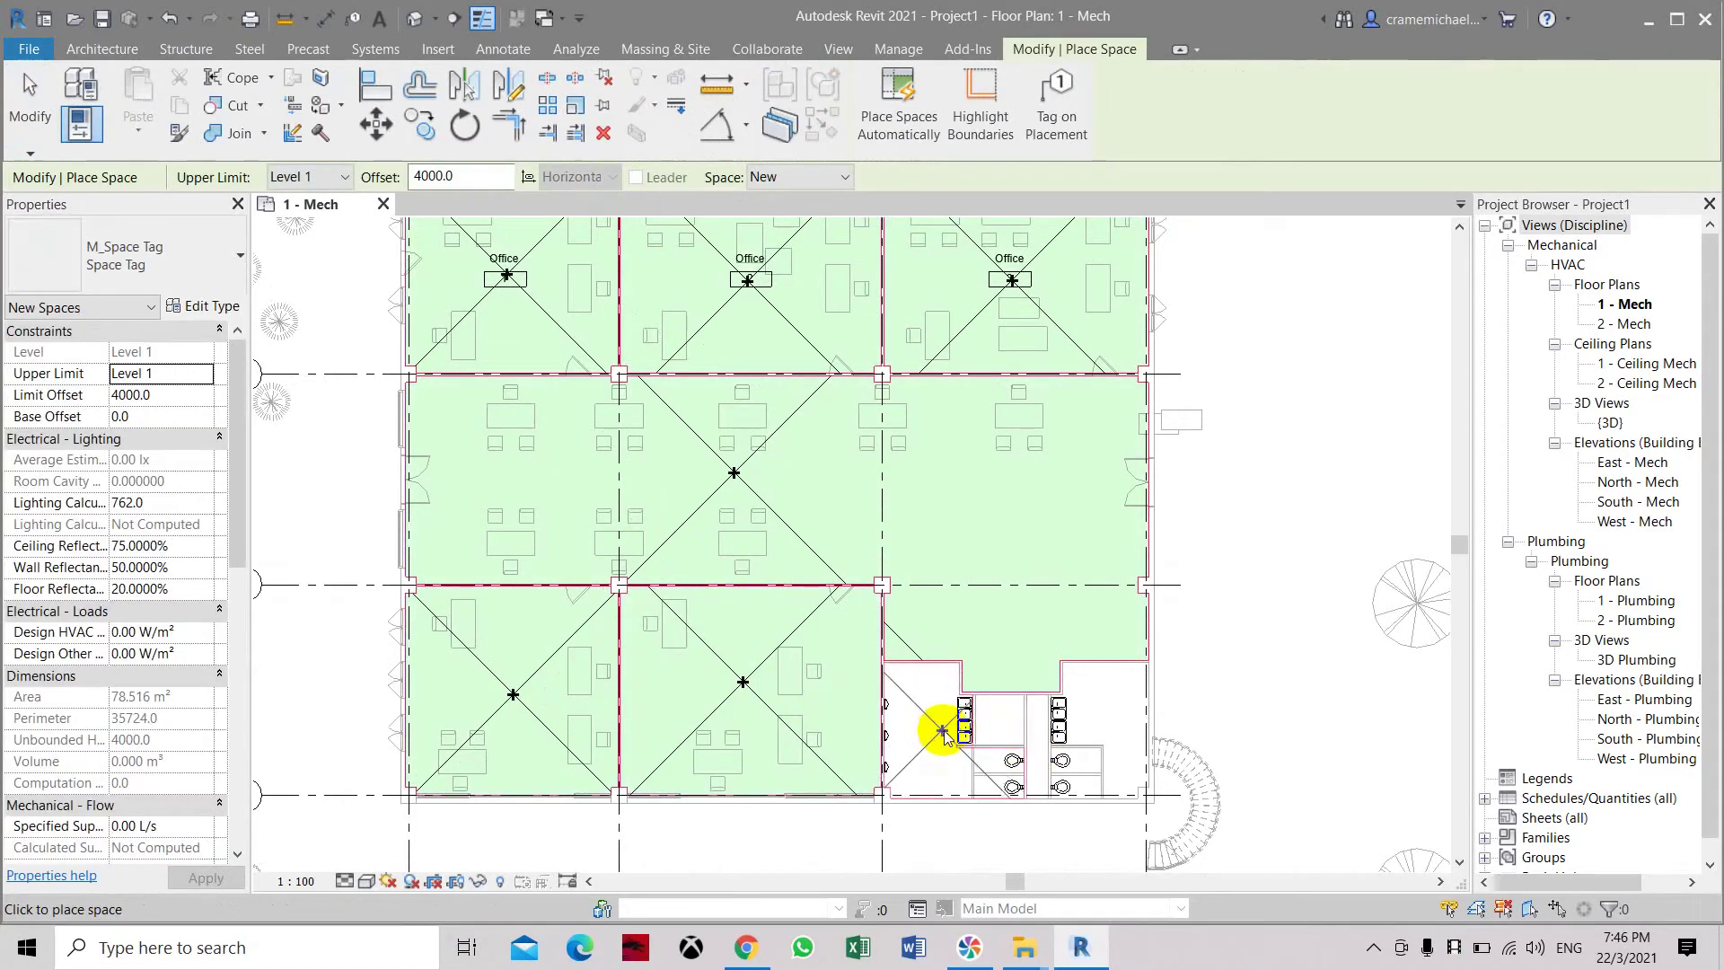
{"action": "left_click", "coordinate": [943, 732]}
{"action": "left_click", "coordinate": [1005, 731]}
{"action": "left_click", "coordinate": [1085, 725]}
{"action": "key", "text": "Escape"}
{"action": "key", "text": "Escape"}
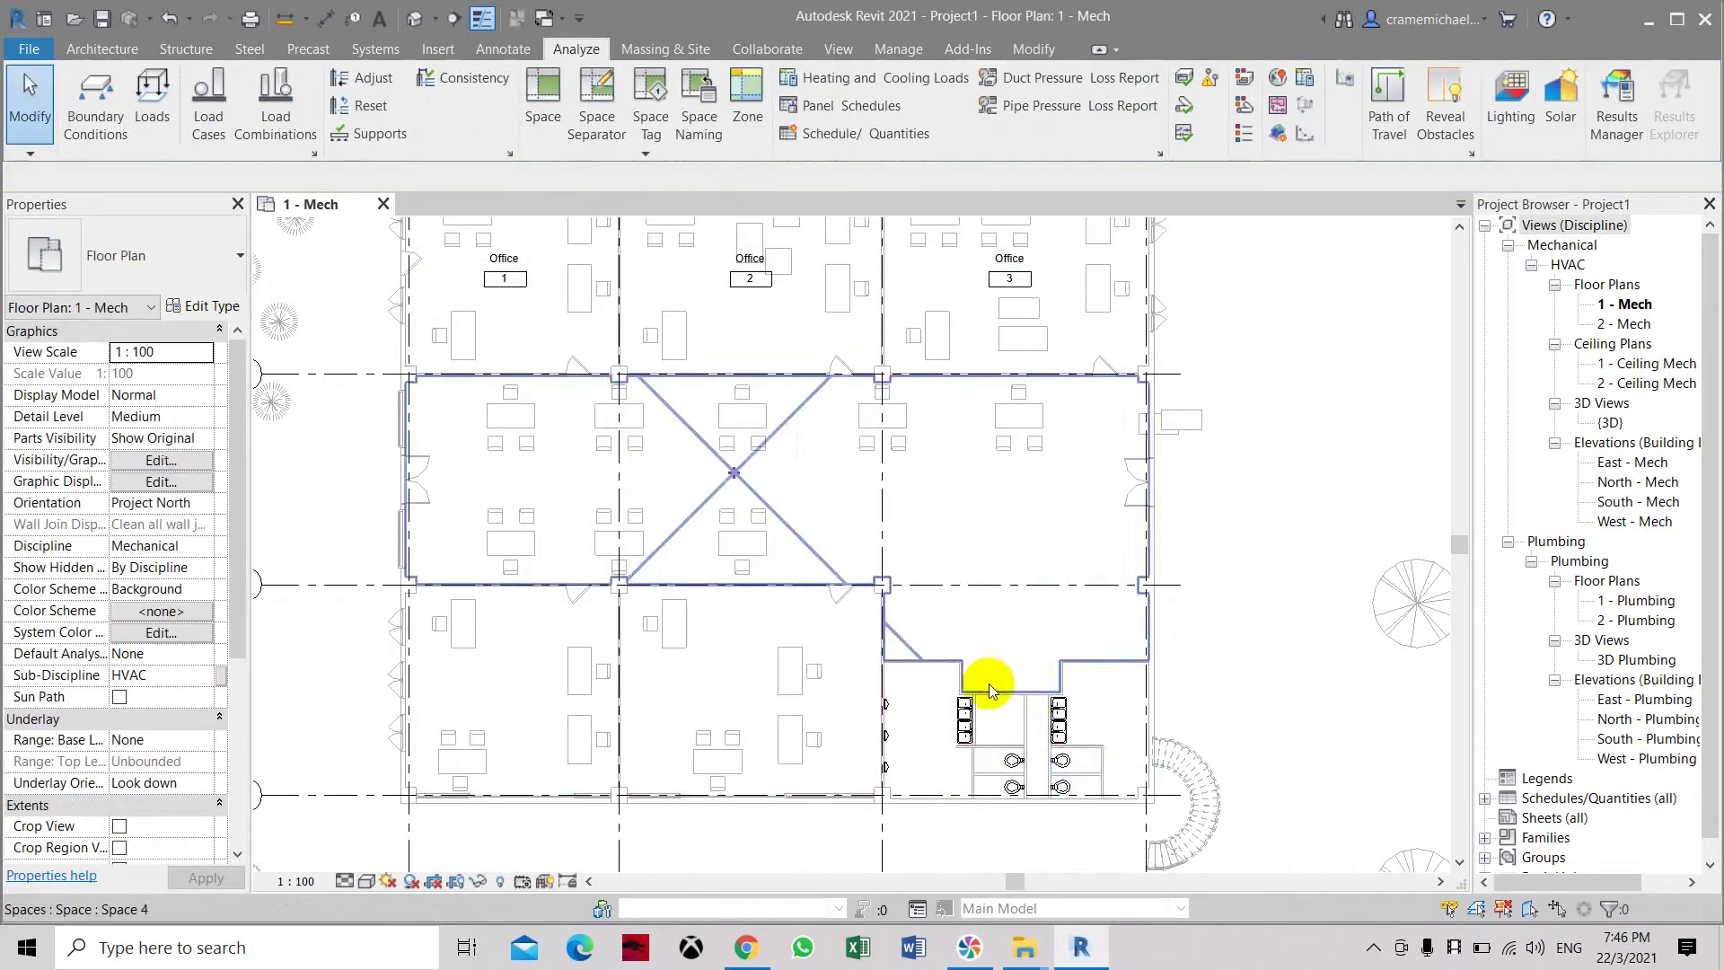
{"action": "left_click", "coordinate": [715, 489]}
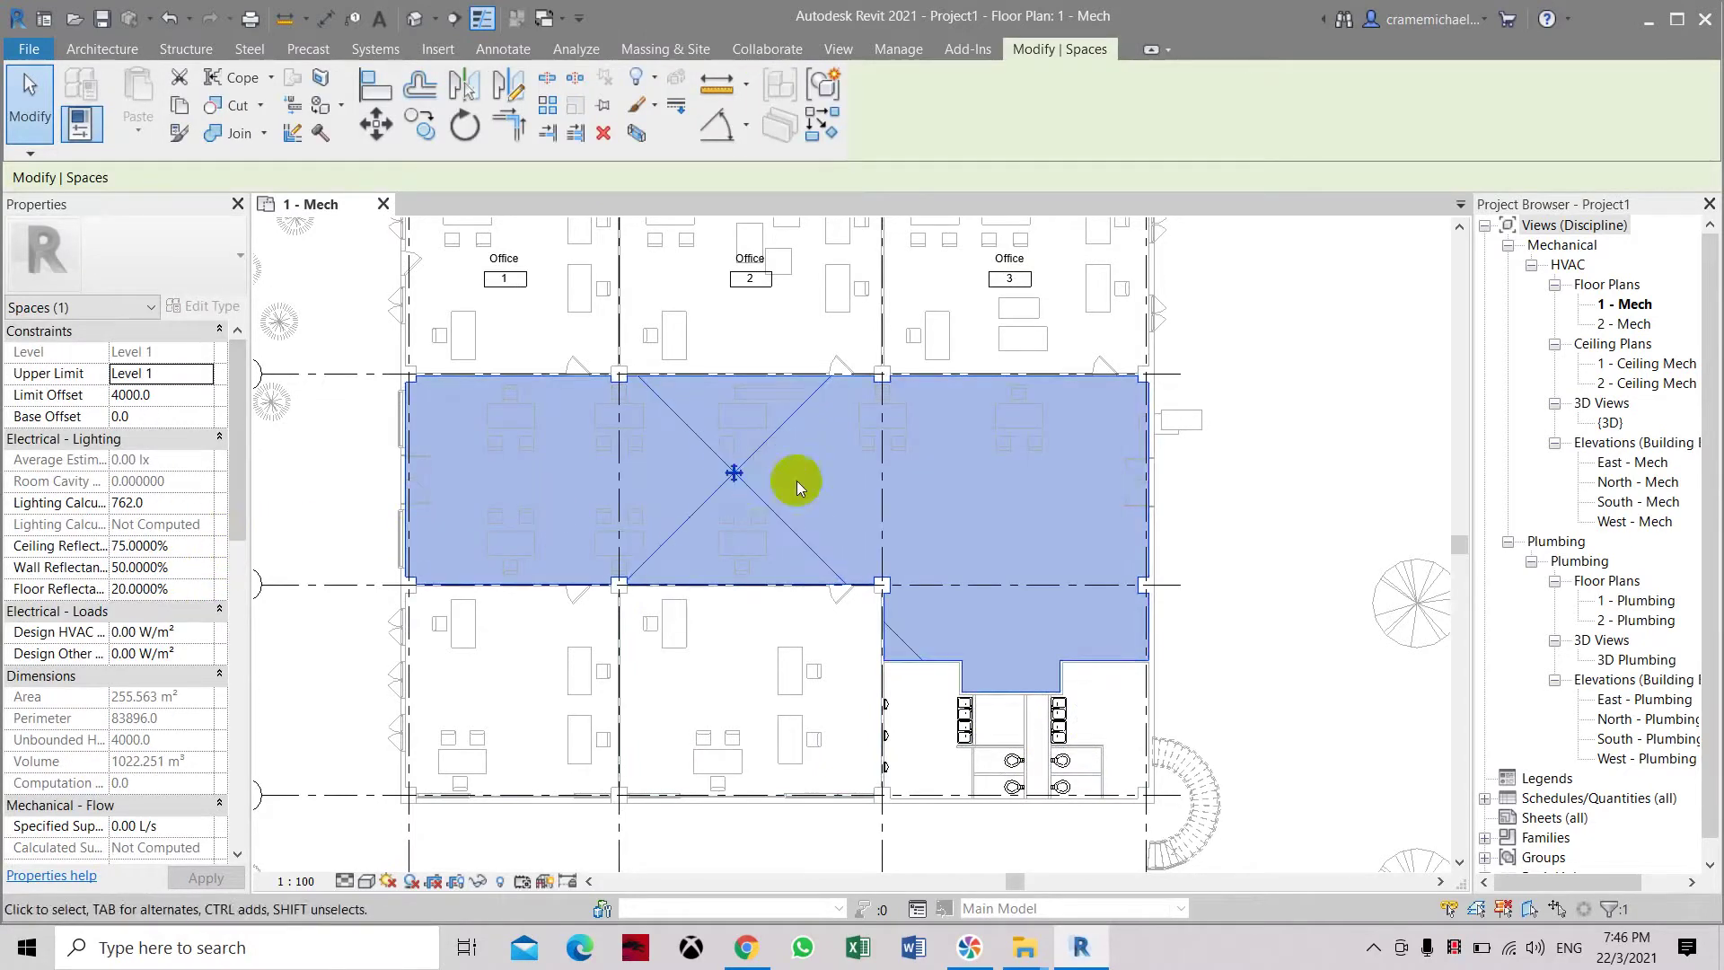
{"action": "left_click_drag", "start_coordinate": [239, 484], "coordinate": [250, 632]}
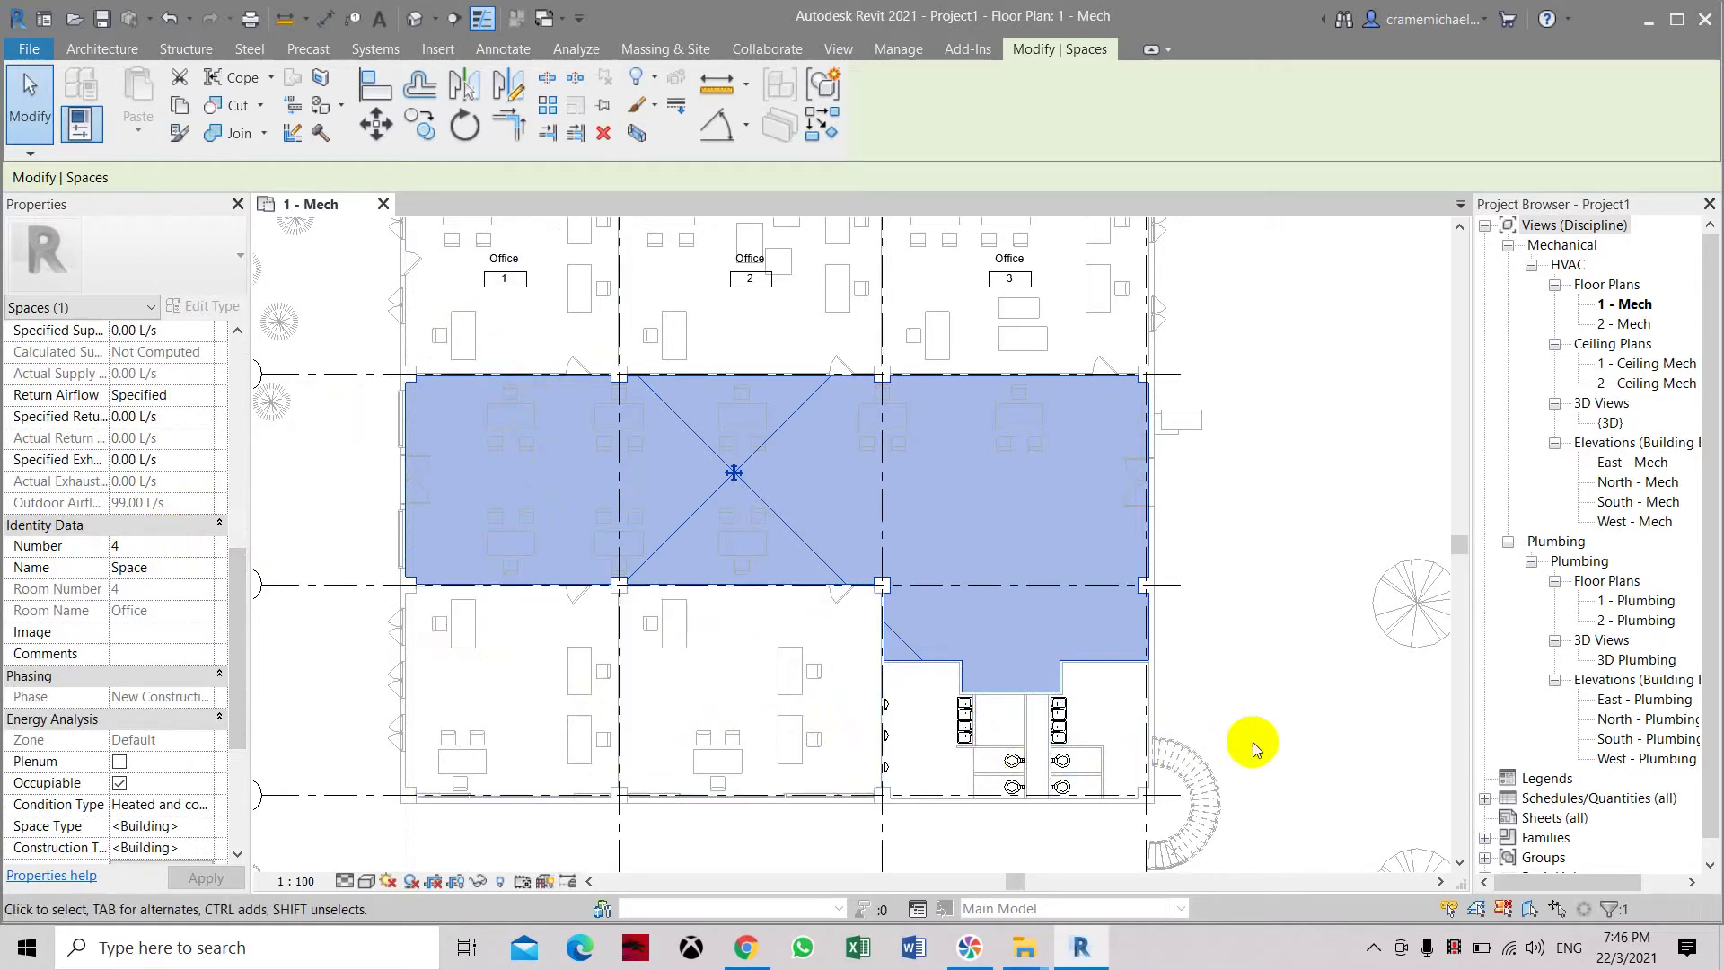
{"action": "scroll", "coordinate": [443, 476], "scroll_direction": "down", "scroll_amount": 2}
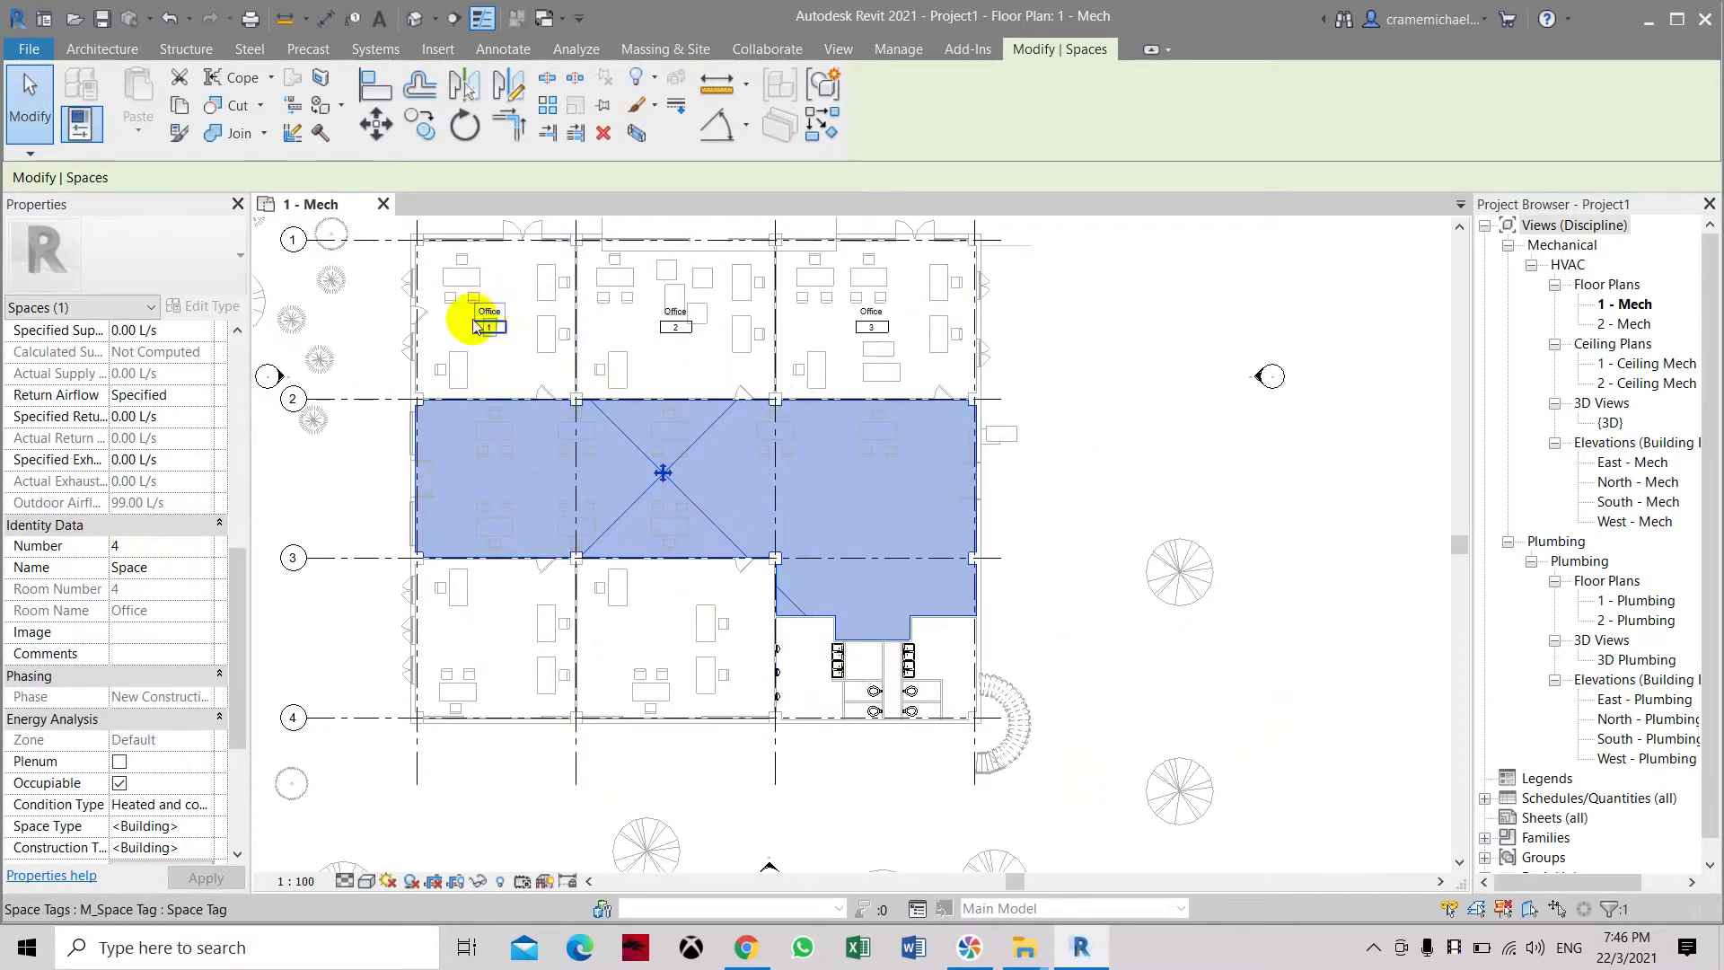
{"action": "scroll", "coordinate": [497, 346], "scroll_direction": "up", "scroll_amount": 2}
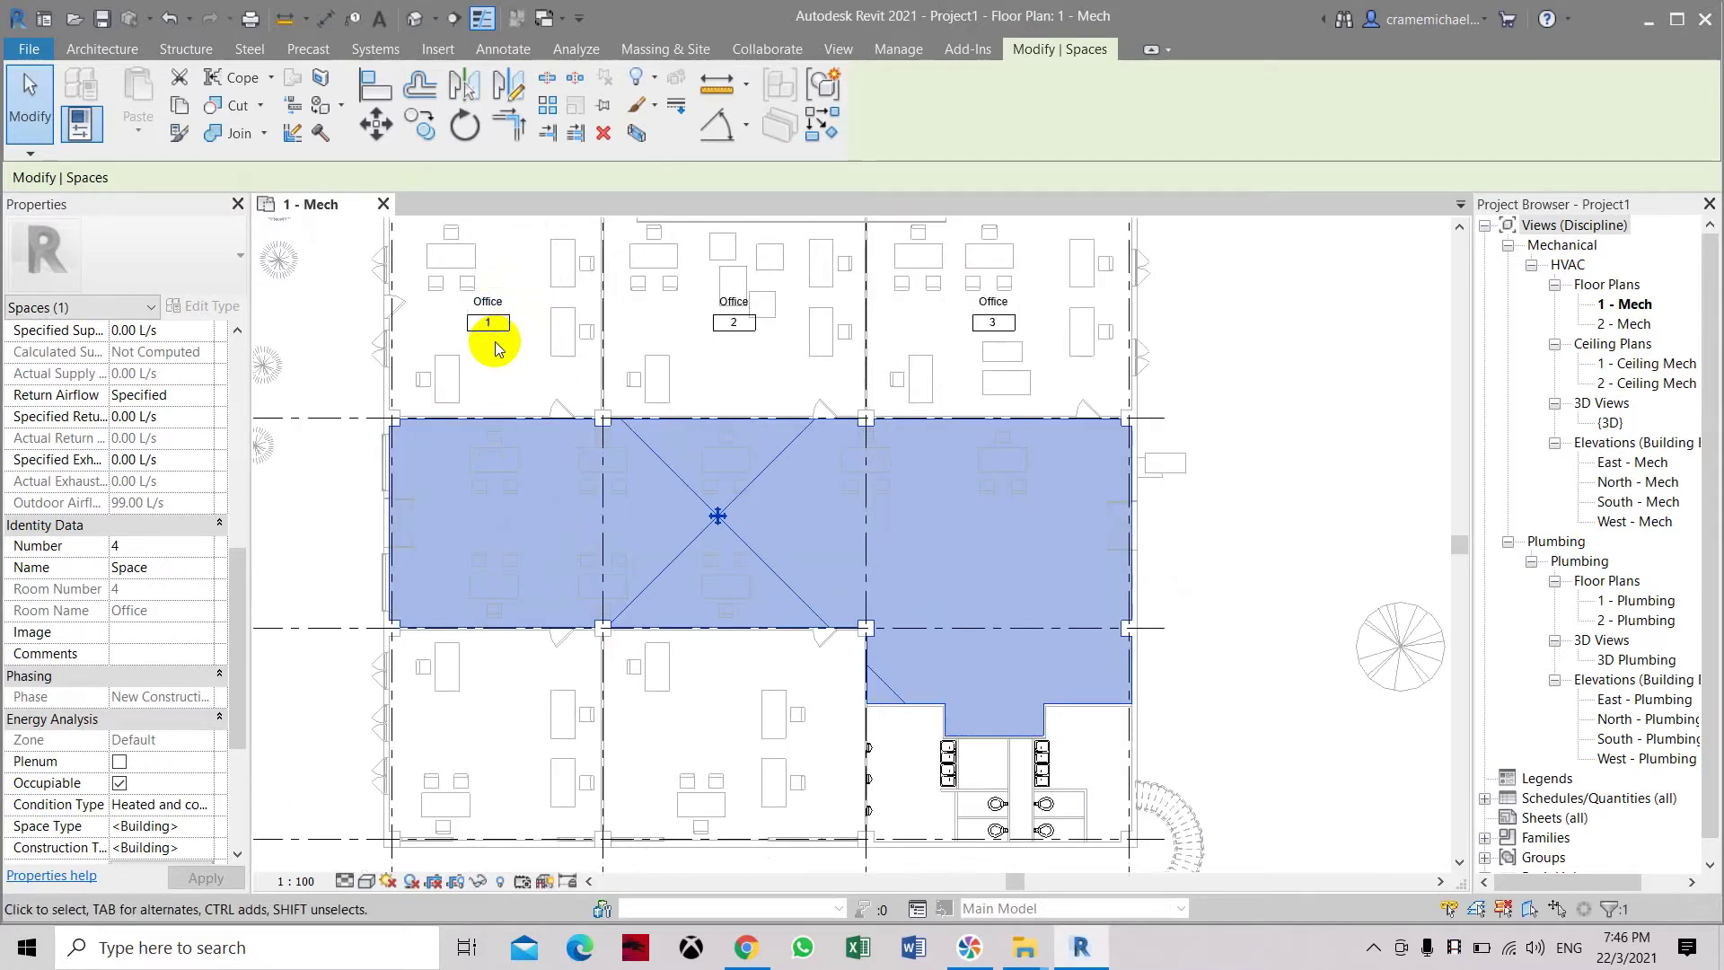
{"action": "scroll", "coordinate": [497, 346], "scroll_direction": "down", "scroll_amount": 2}
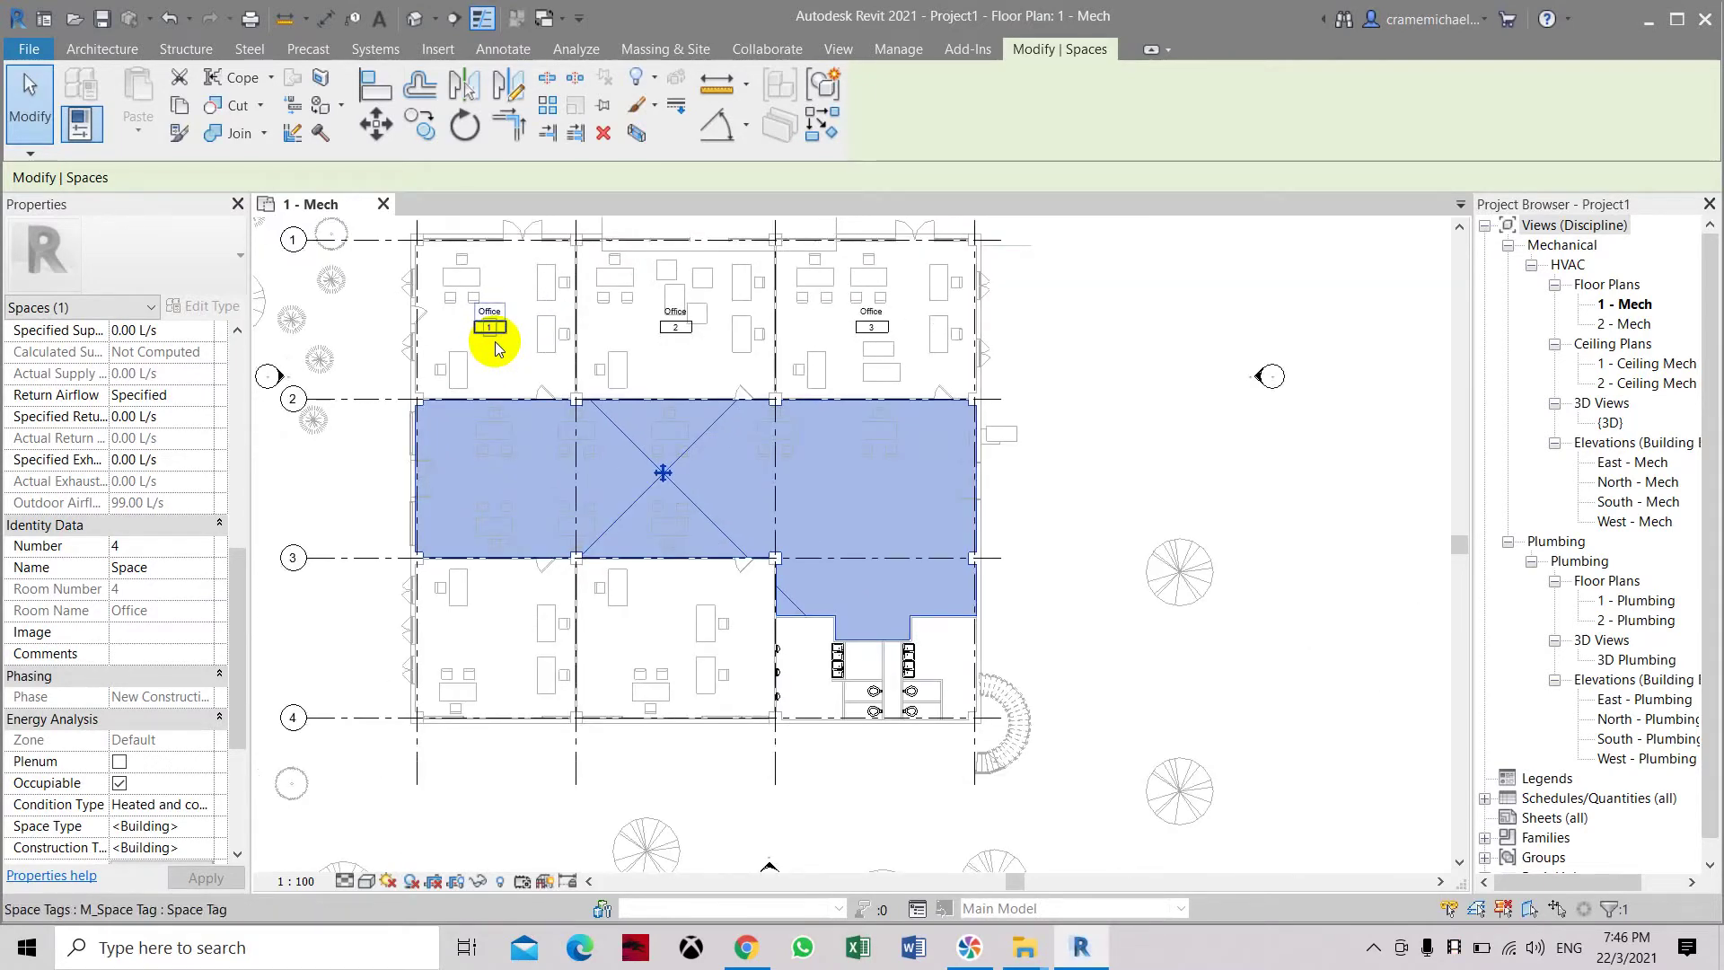
{"action": "scroll", "coordinate": [557, 603], "scroll_direction": "up", "scroll_amount": 2}
{"action": "scroll", "coordinate": [557, 603], "scroll_direction": "down", "scroll_amount": 2}
{"action": "middle_click_drag", "start_coordinate": [674, 481], "coordinate": [716, 550]}
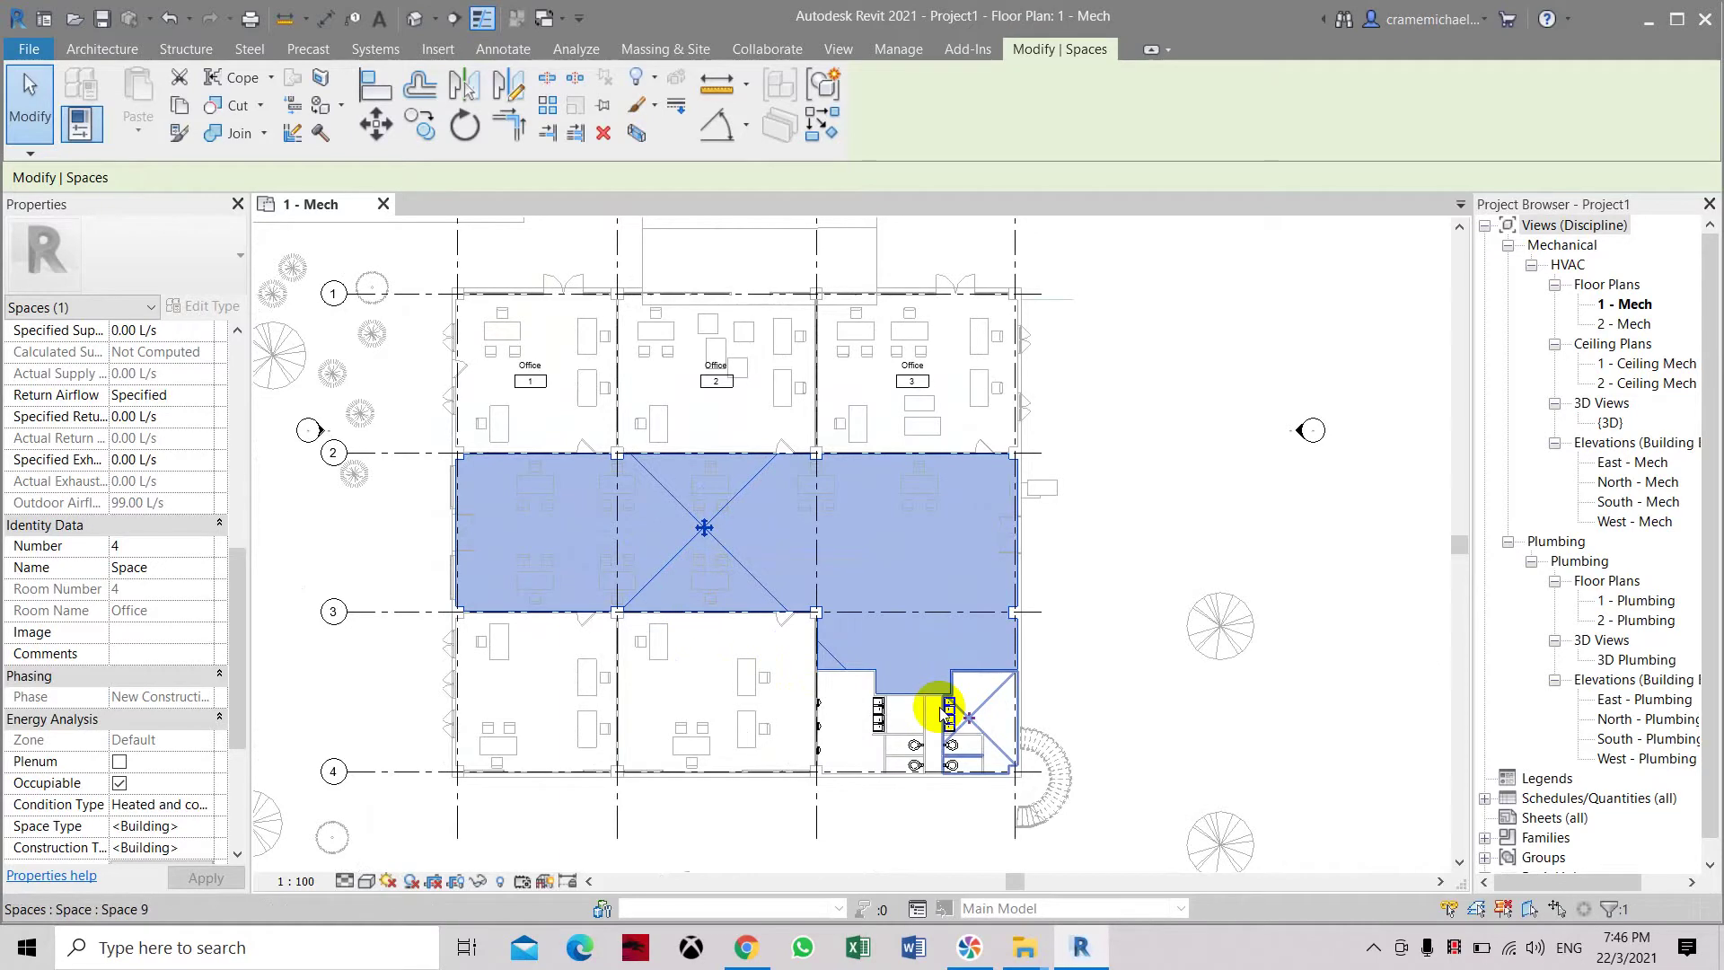
{"action": "key", "text": "Escape"}
- Tag the centre, lower-left and lower-middle spaces, then select the centre space's tag
{"action": "left_click", "coordinate": [651, 106]}
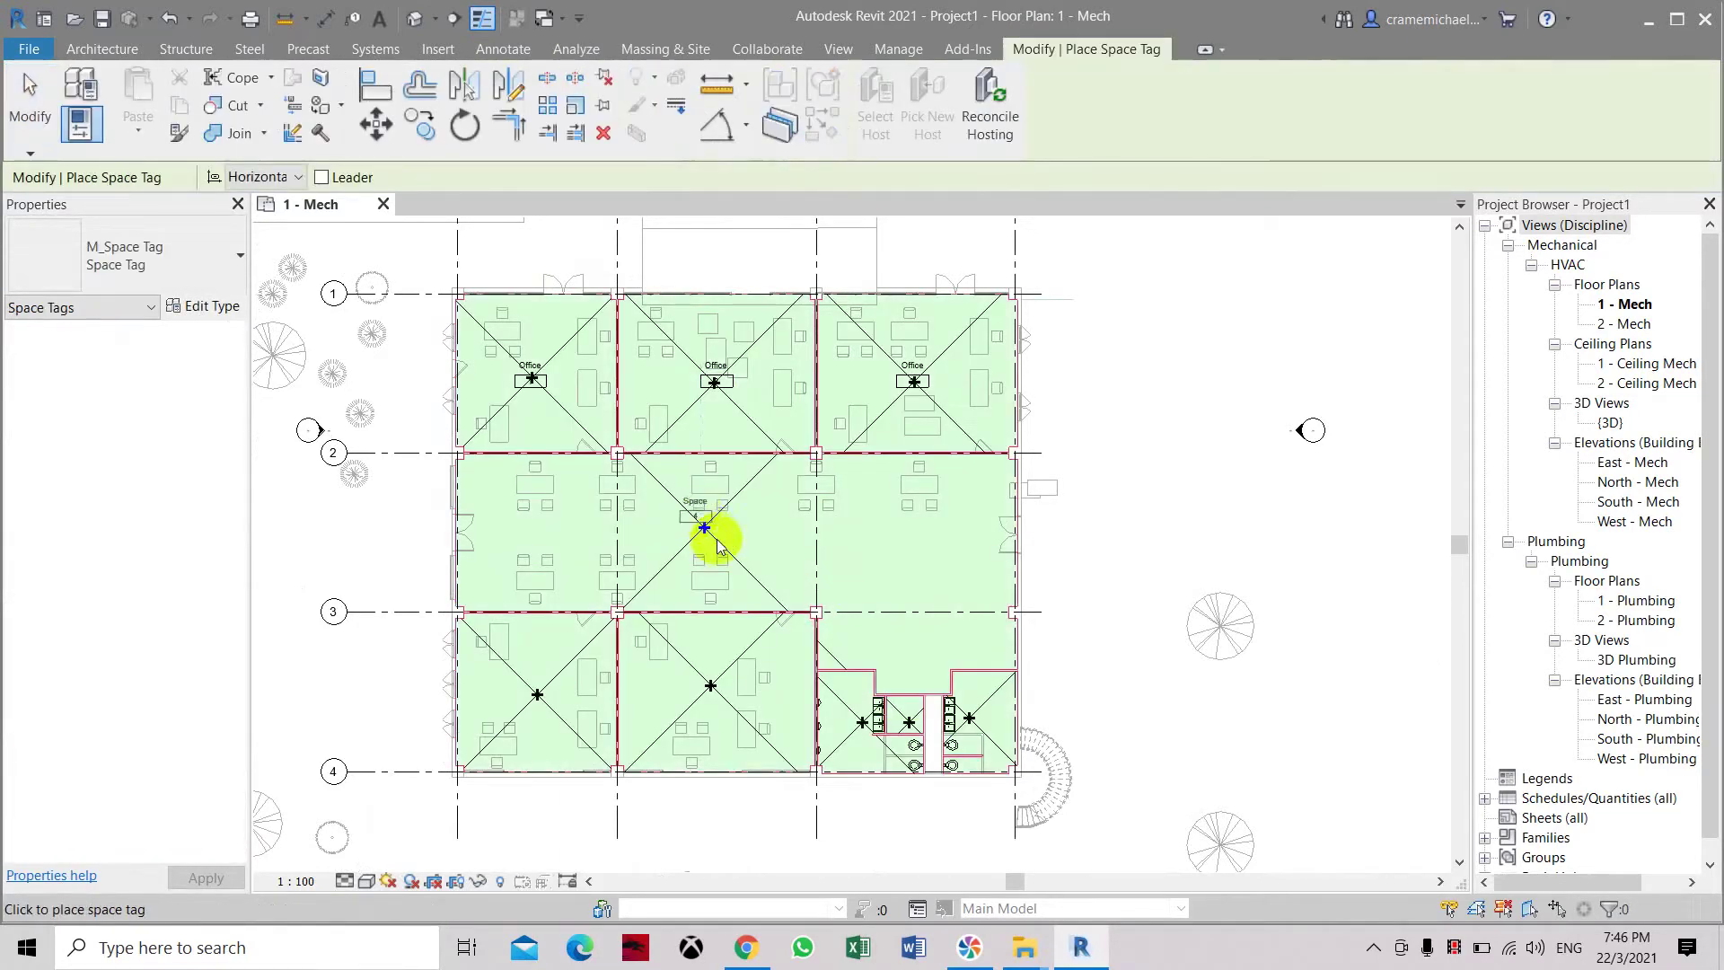
{"action": "left_click", "coordinate": [708, 529]}
{"action": "left_click", "coordinate": [535, 697]}
{"action": "left_click", "coordinate": [712, 689]}
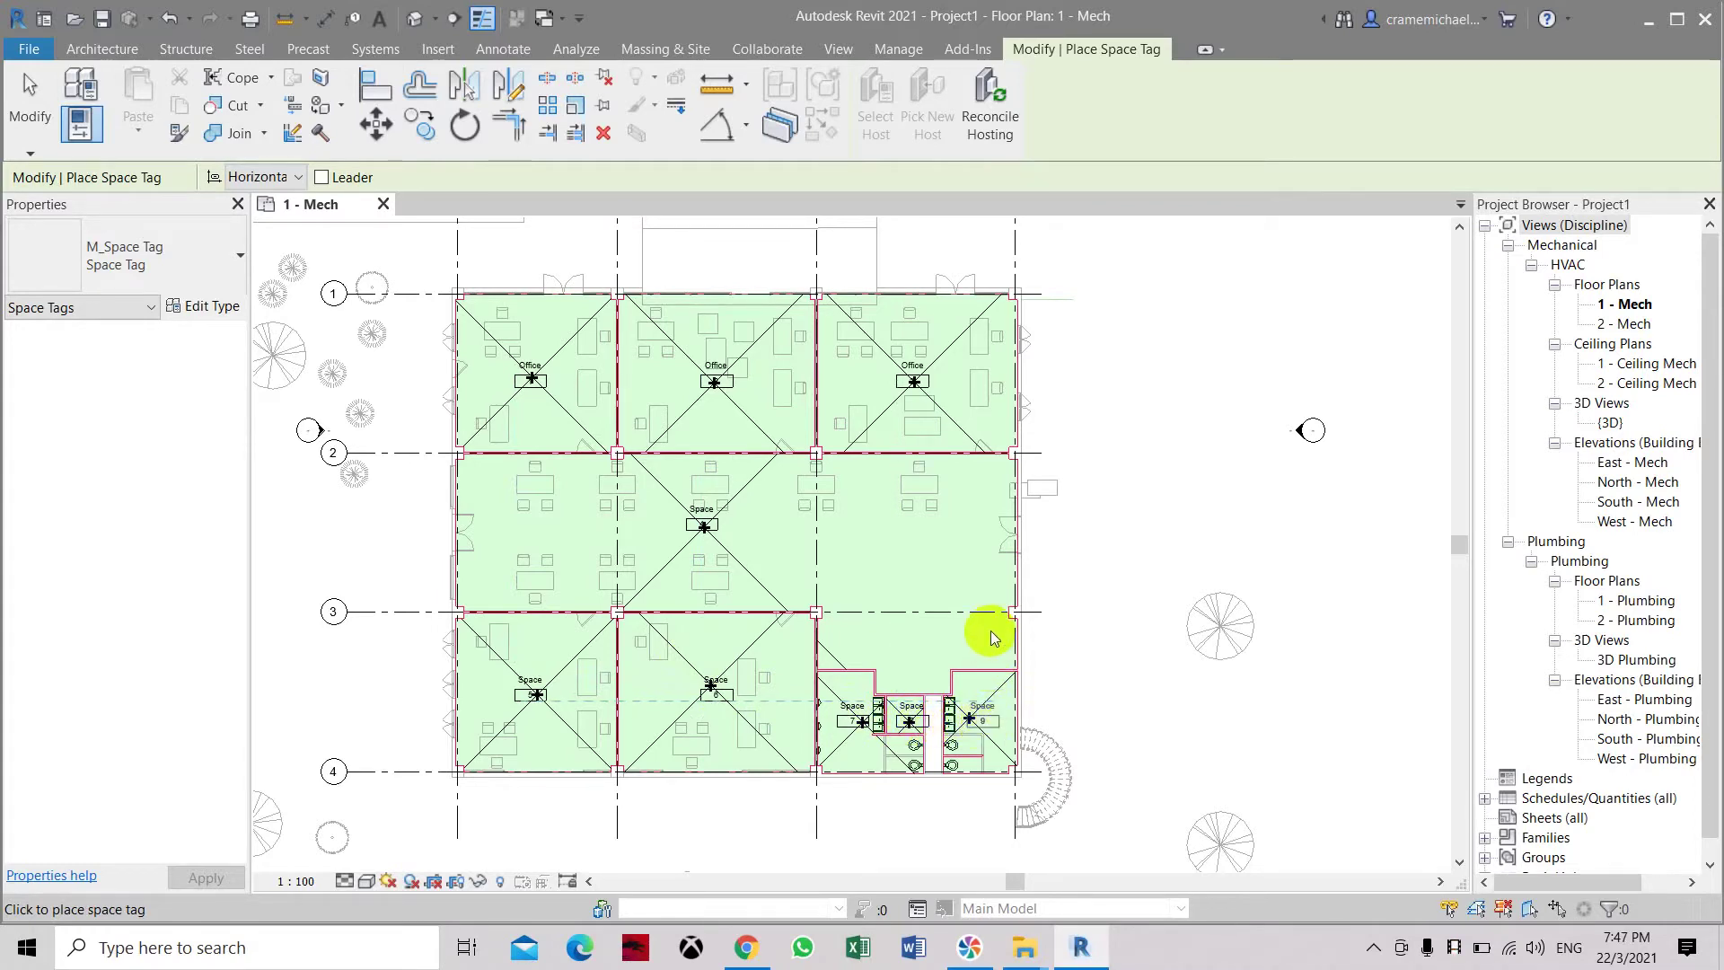
{"action": "key", "text": "Escape"}
{"action": "key", "text": "Escape"}
{"action": "left_click", "coordinate": [710, 528]}
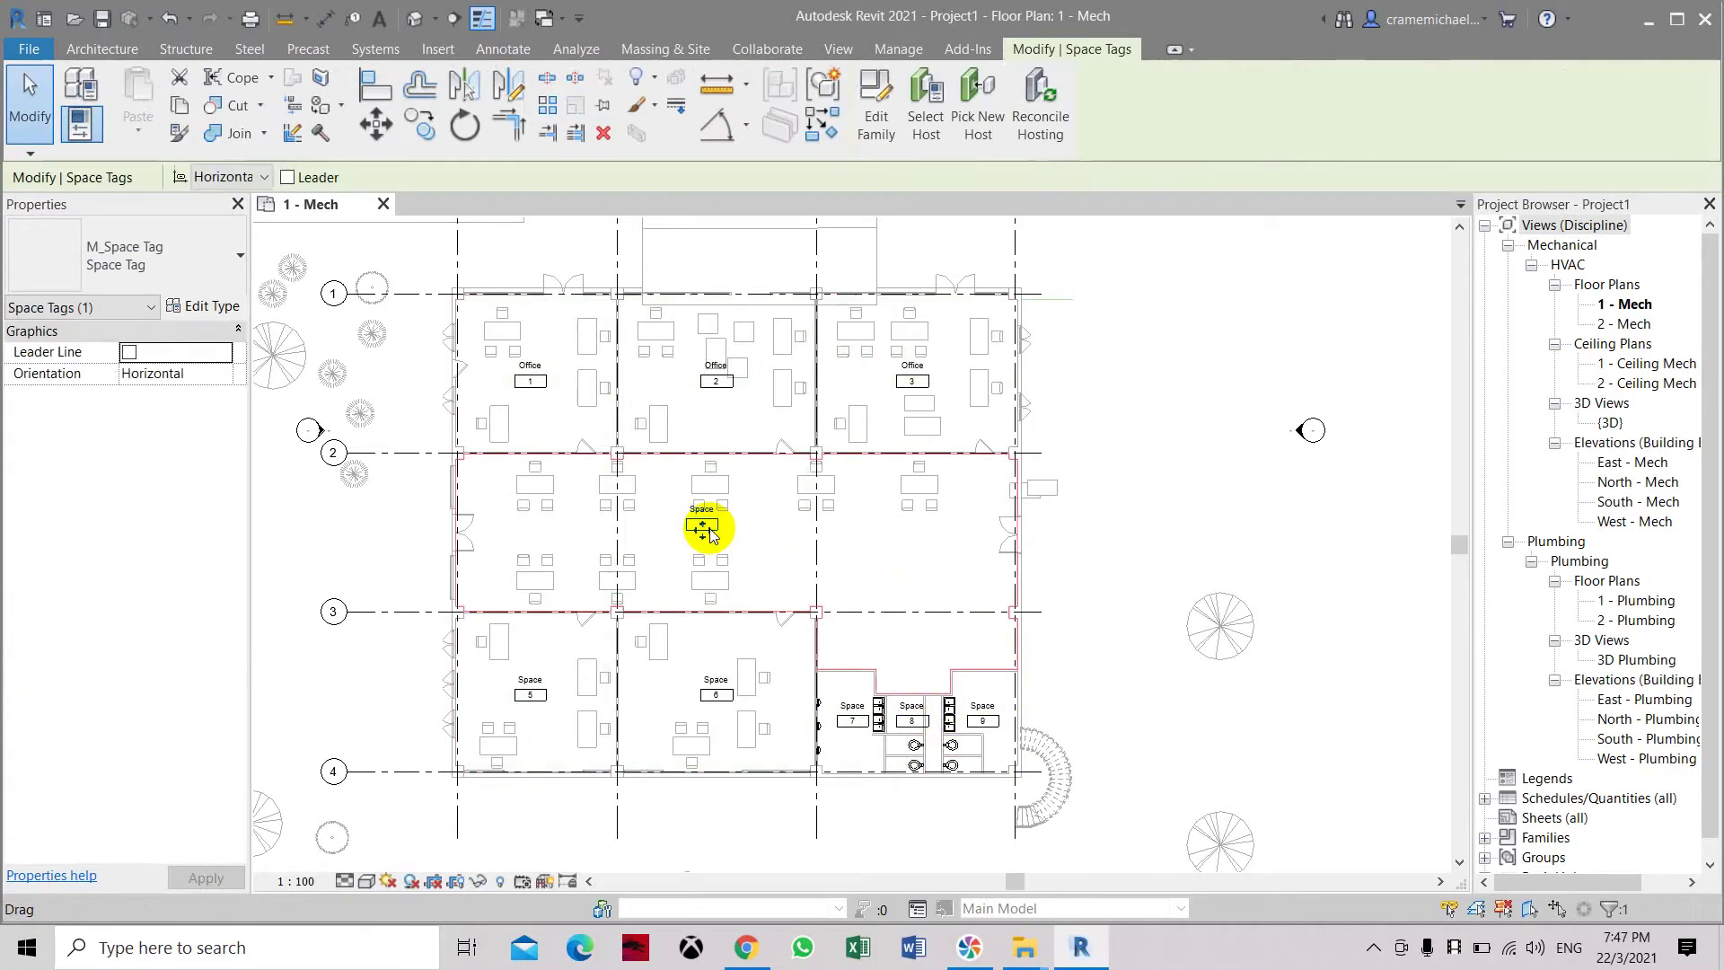
{"action": "left_click", "coordinate": [761, 526]}
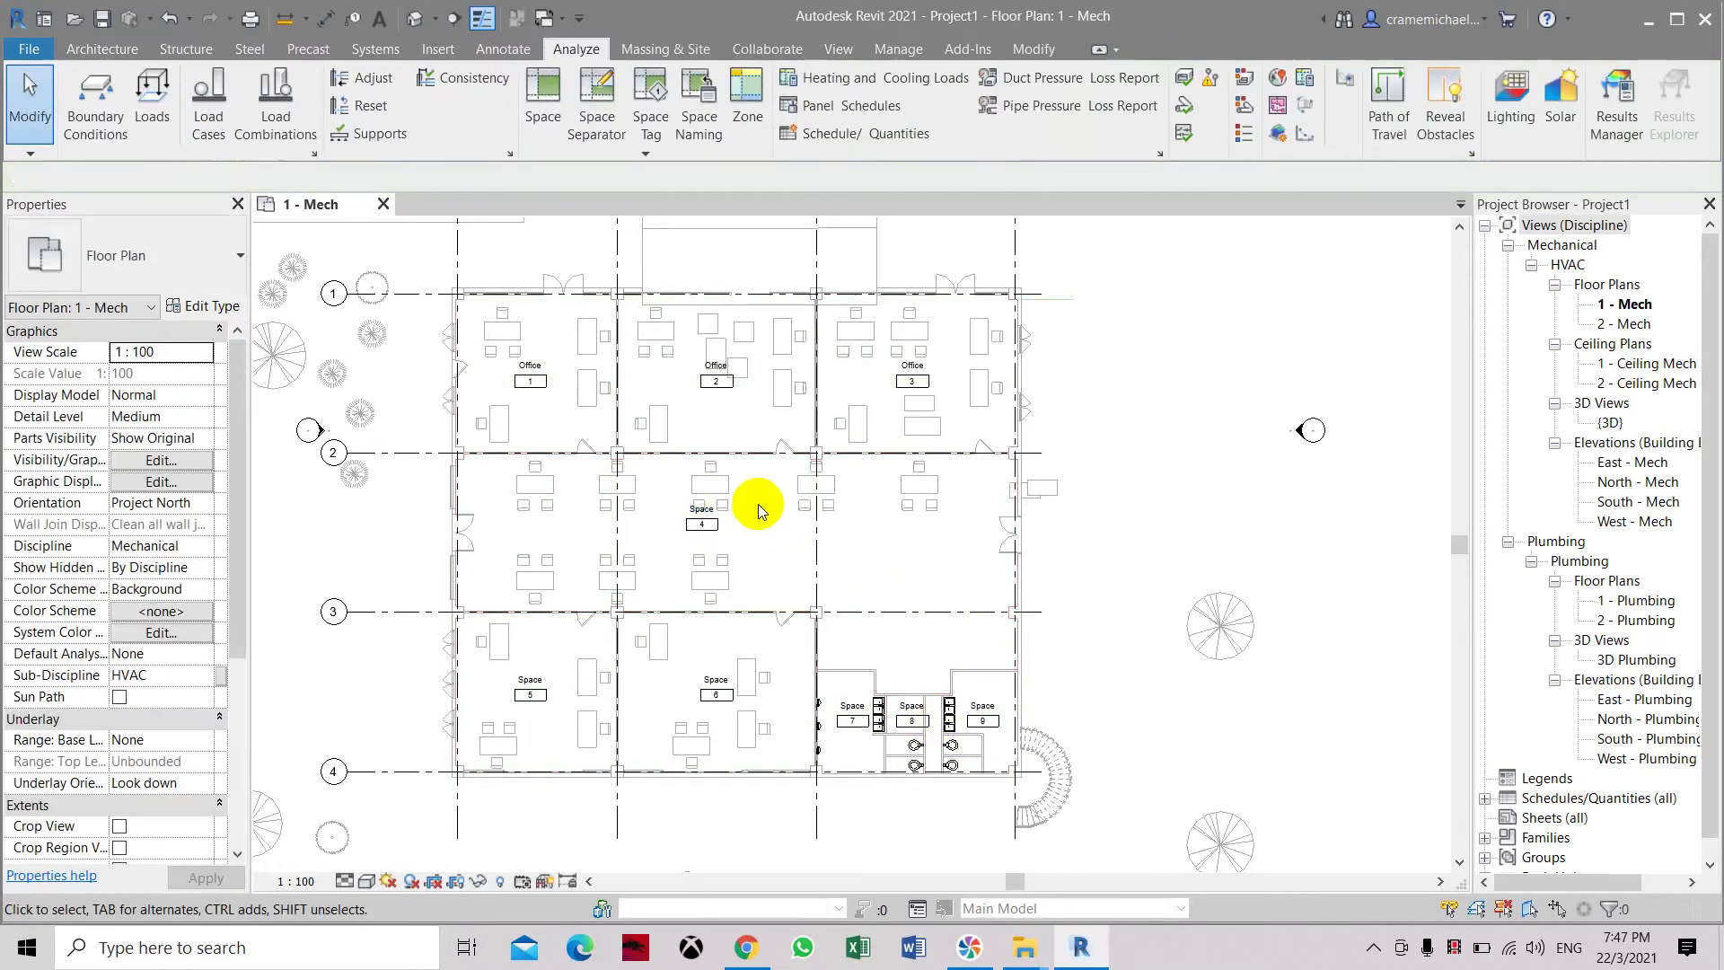
- Select spaces 4 through 9 and apply Space Naming so they take the Office name and numbers
{"action": "left_click", "coordinate": [628, 619]}
{"action": "left_click", "coordinate": [583, 669], "text": "ctrl"}
{"action": "left_click", "coordinate": [732, 654], "text": "ctrl"}
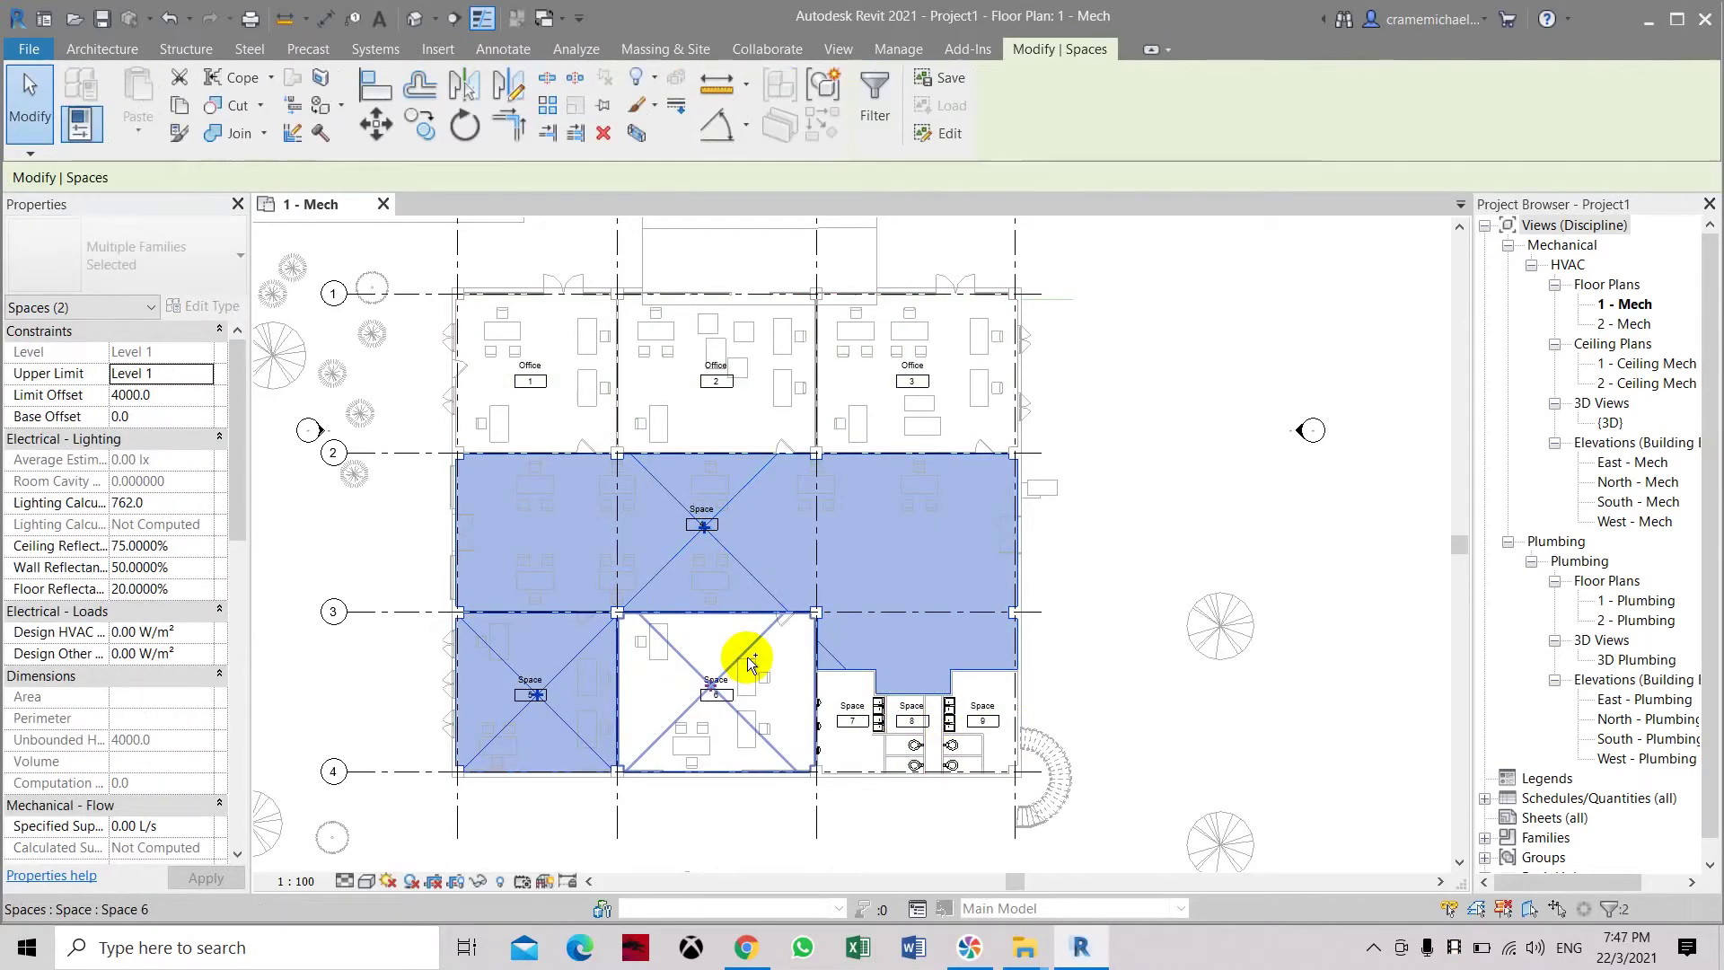
{"action": "left_click", "coordinate": [837, 688], "text": "ctrl"}
{"action": "left_click_drag", "start_coordinate": [724, 816], "coordinate": [1120, 631], "text": "ctrl"}
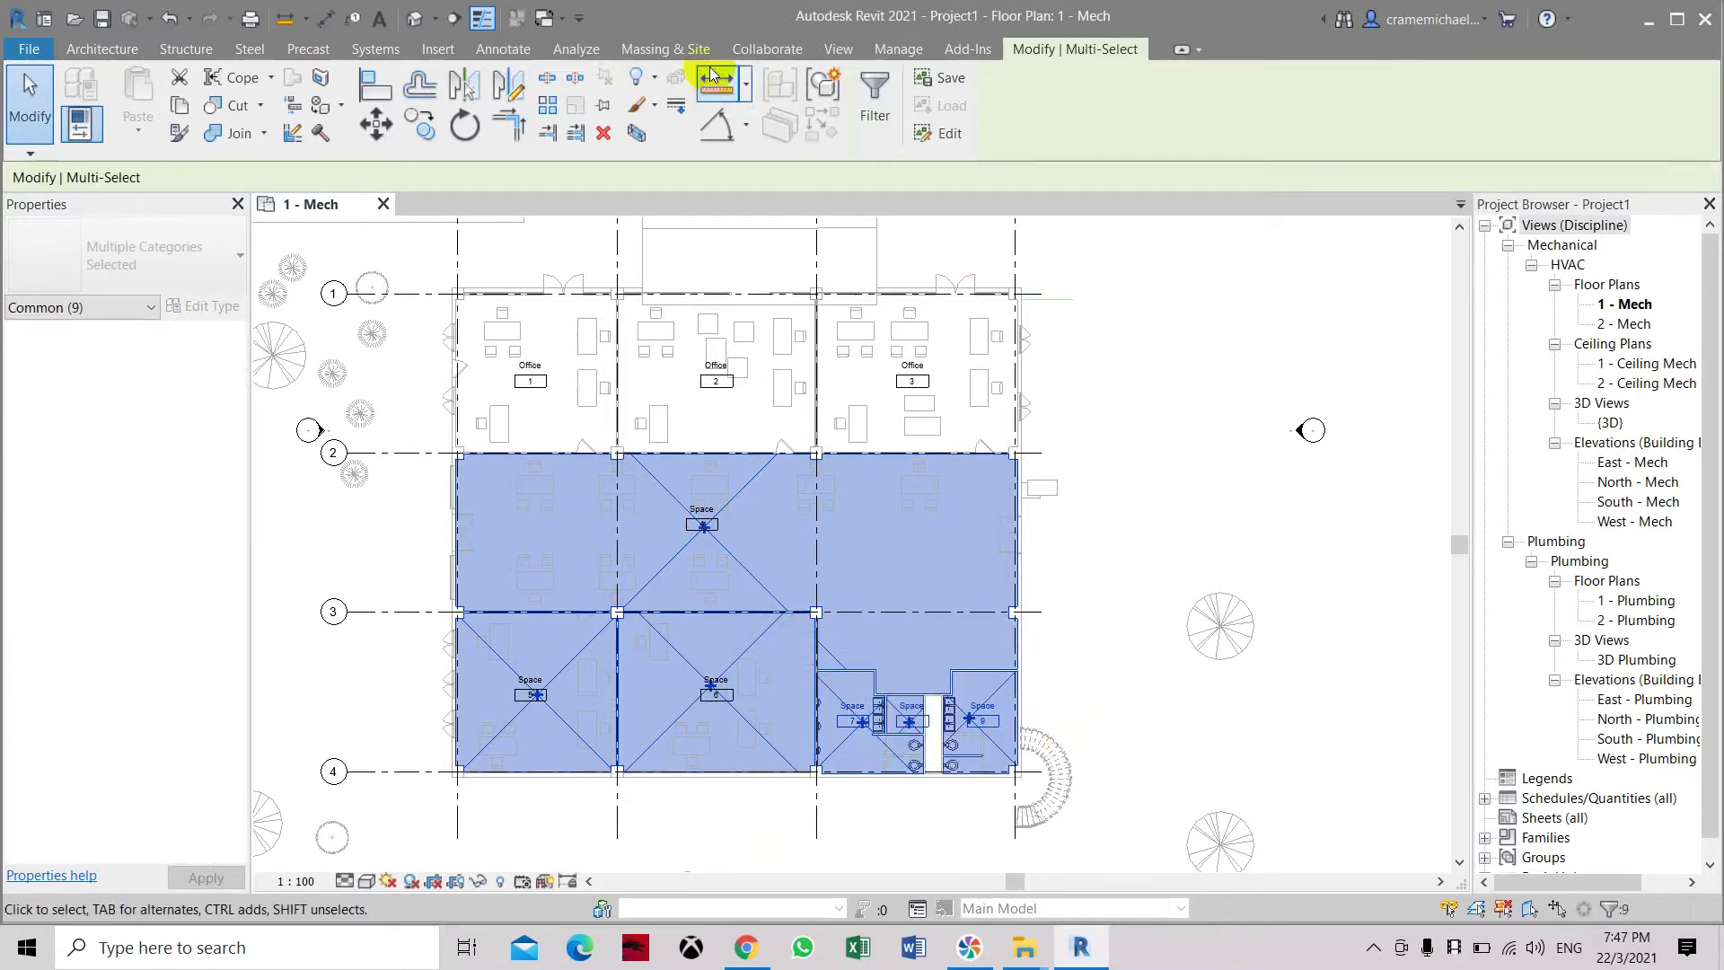
{"action": "left_click", "coordinate": [577, 49]}
{"action": "left_click", "coordinate": [692, 104]}
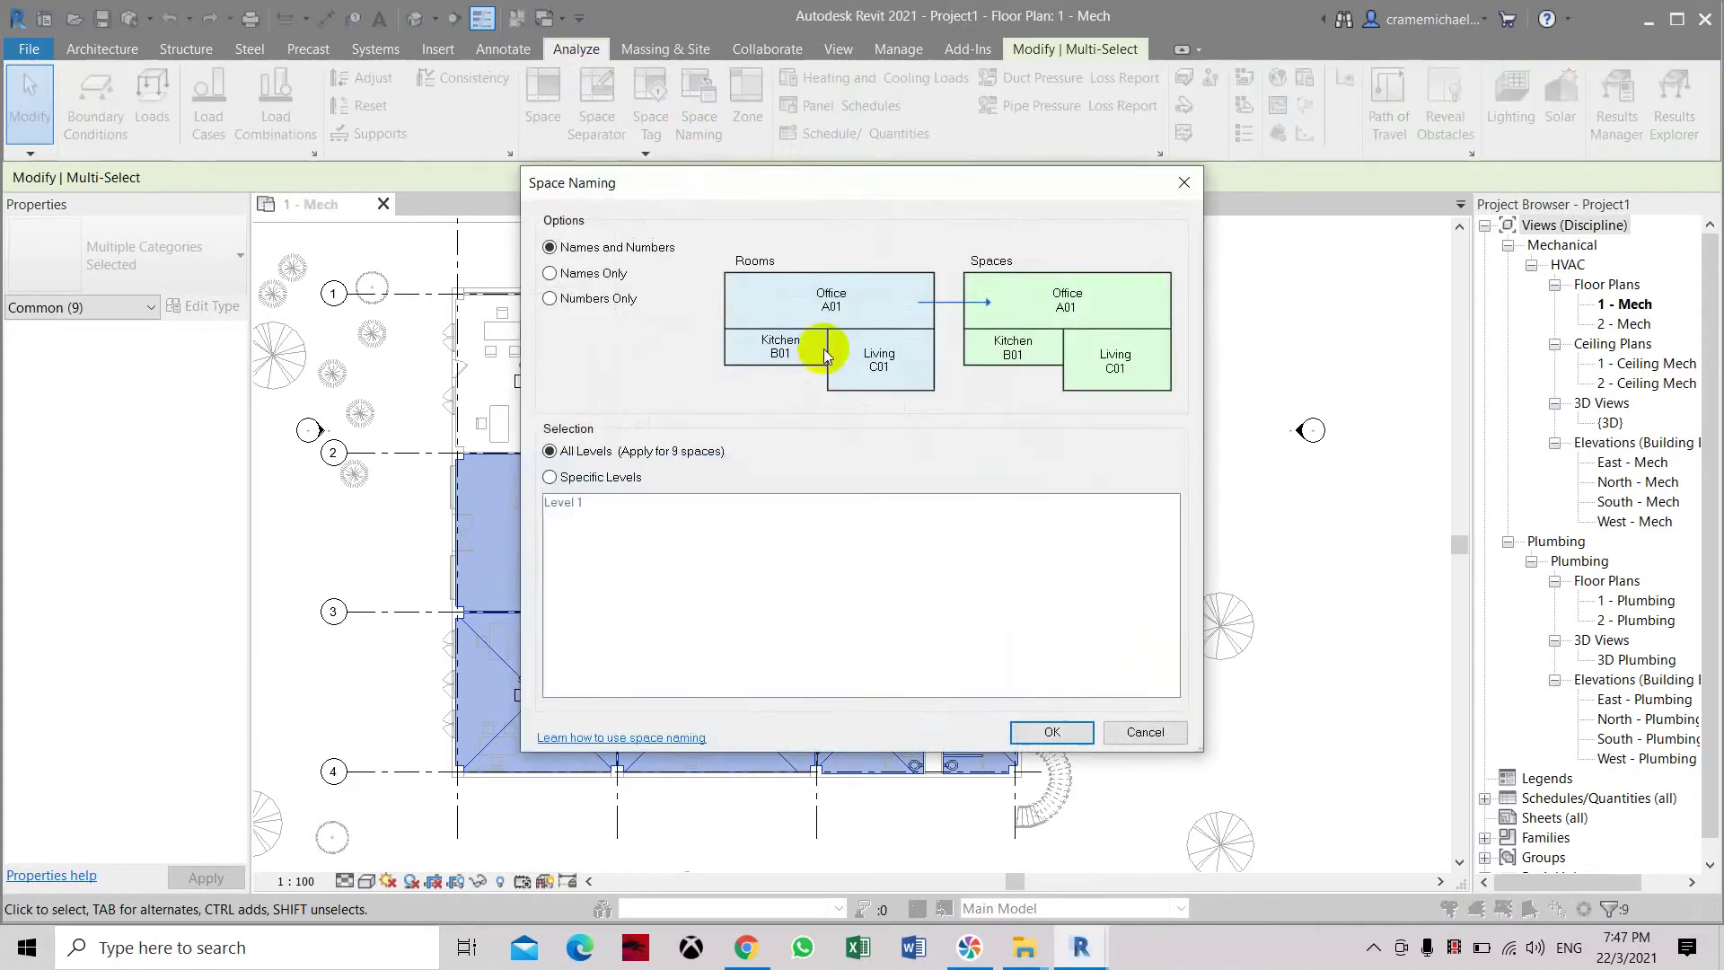
{"action": "left_click", "coordinate": [1053, 732]}
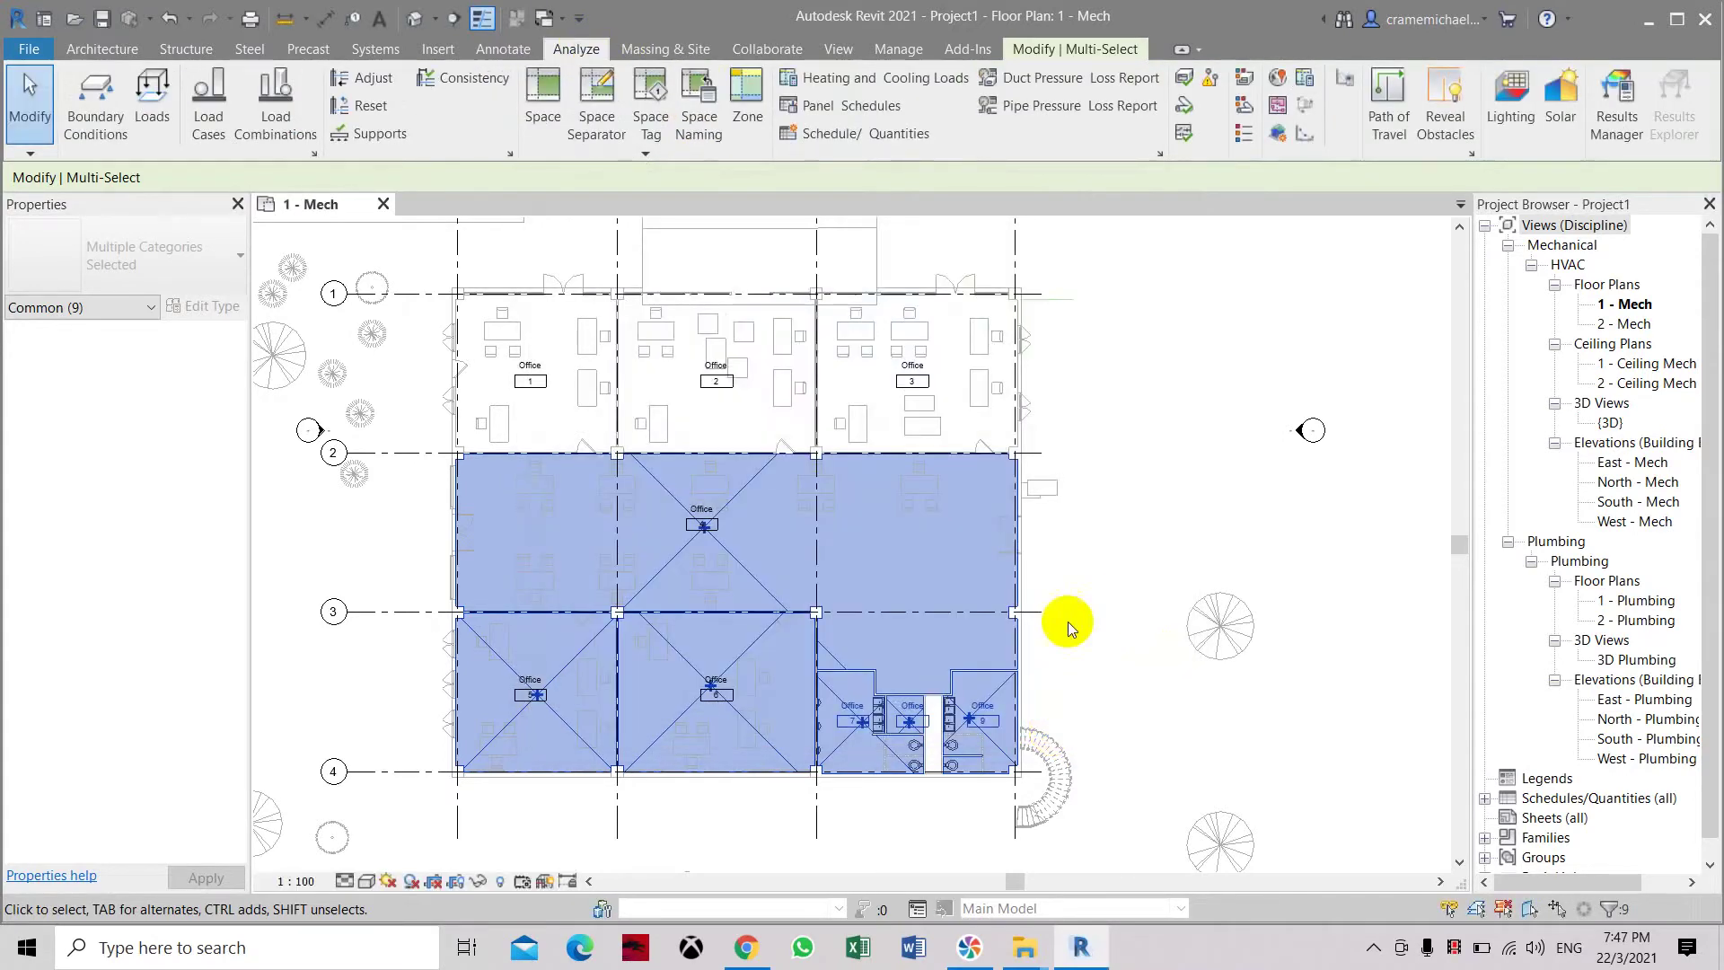
{"action": "left_click", "coordinate": [1129, 596]}
{"action": "scroll", "coordinate": [729, 681], "scroll_direction": "down", "scroll_amount": 5}
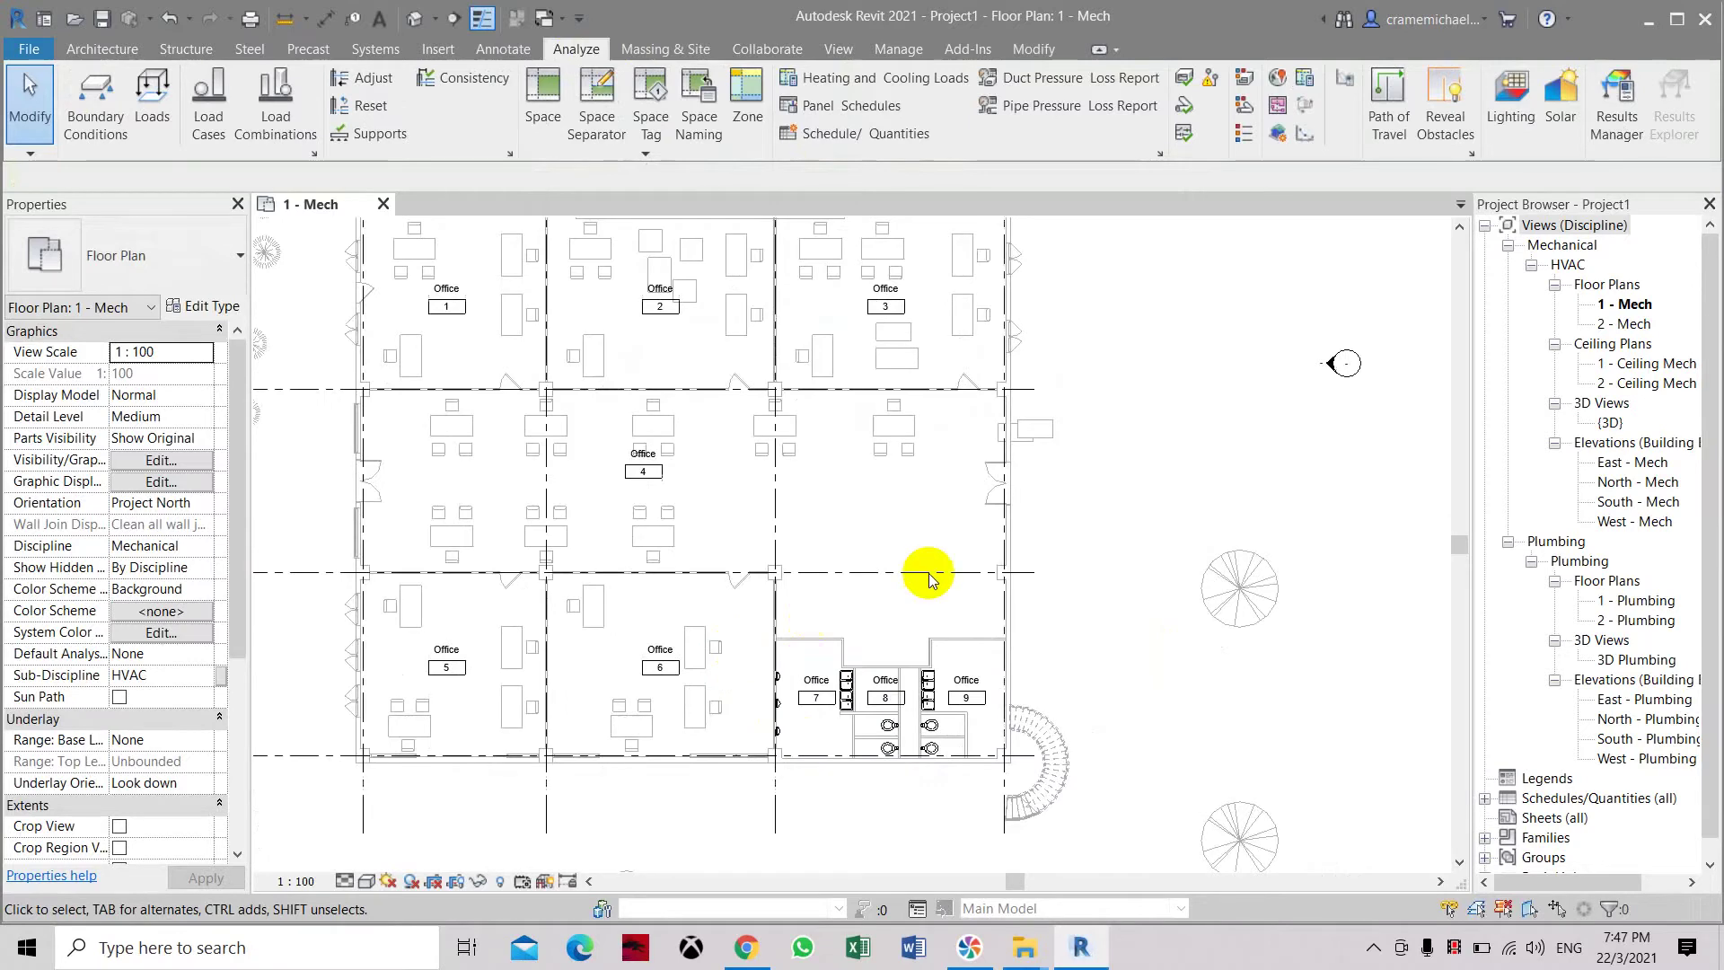
- Set the Office 1 space's Upper Limit to Level 2 in Properties
{"action": "scroll", "coordinate": [687, 436], "scroll_direction": "up", "scroll_amount": 4}
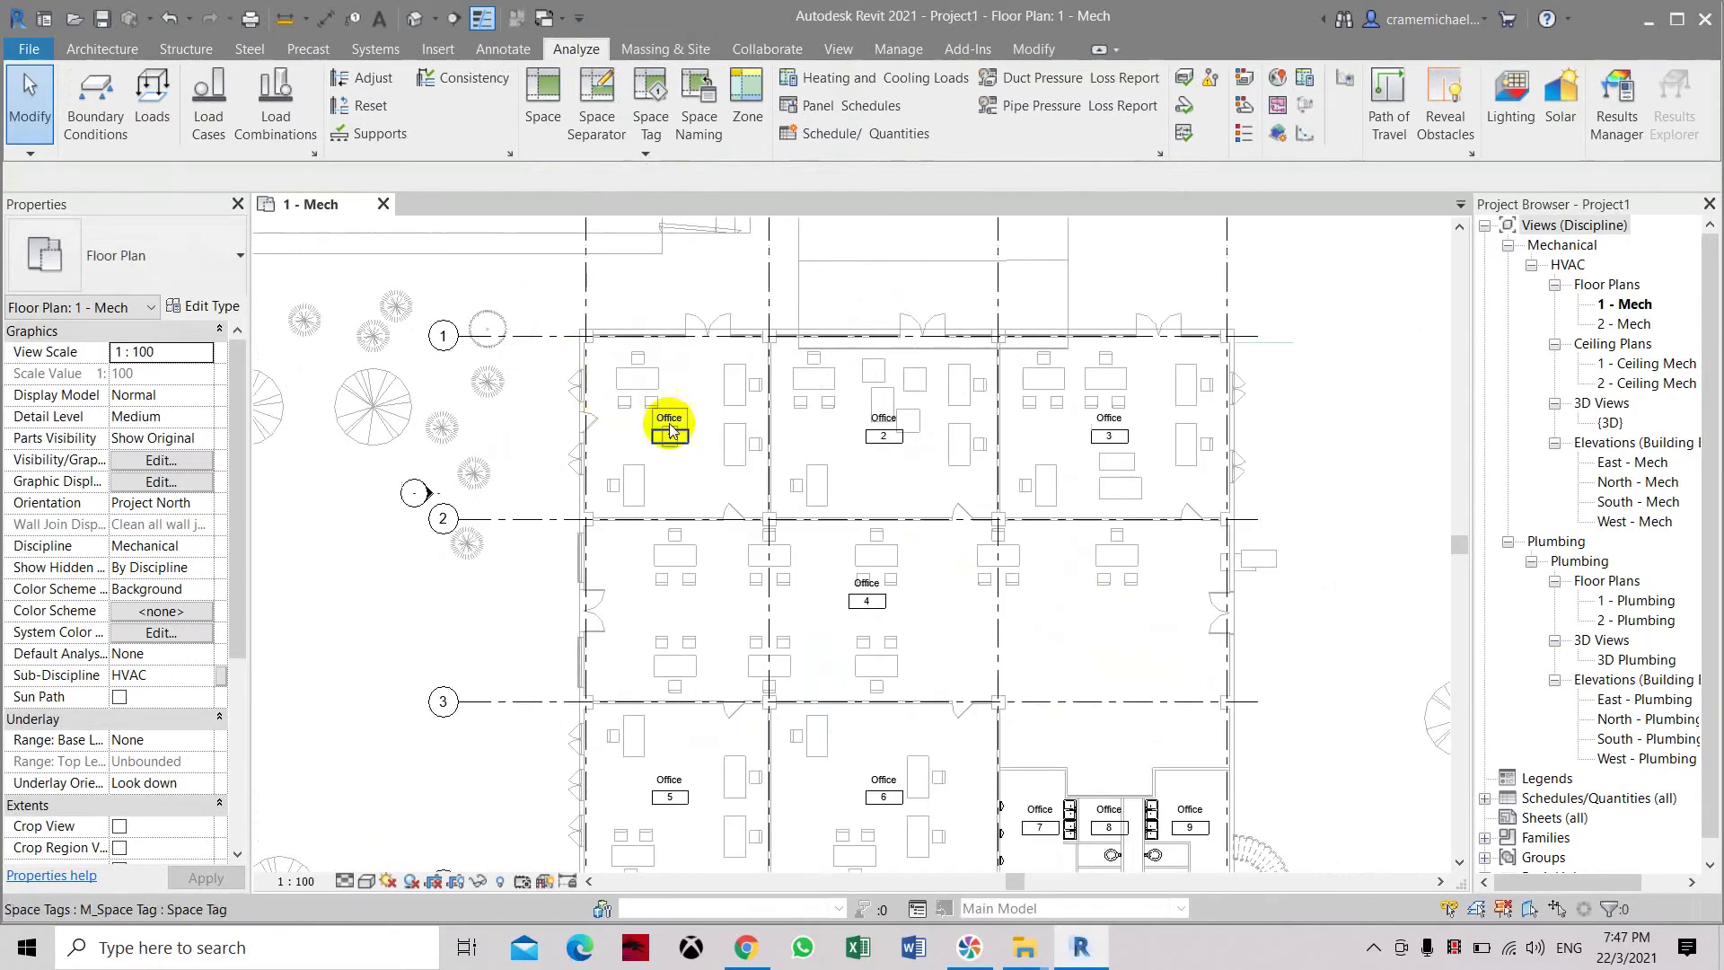
{"action": "scroll", "coordinate": [701, 440], "scroll_direction": "down", "scroll_amount": 2}
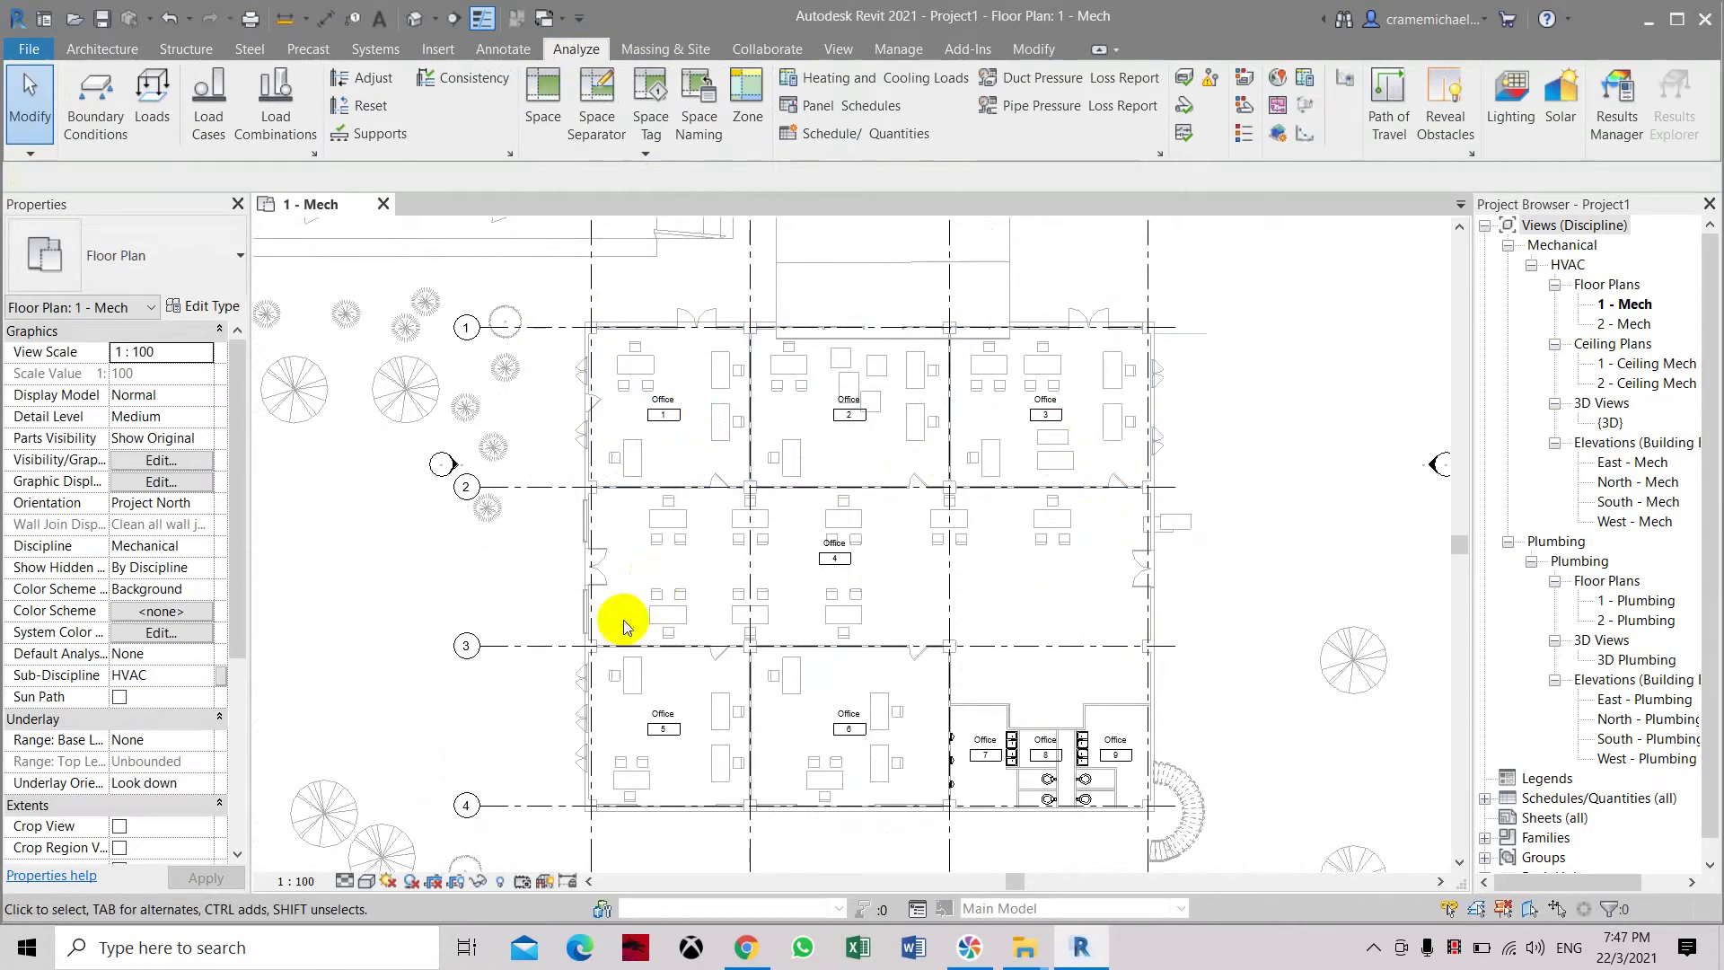
{"action": "middle_click_drag", "start_coordinate": [1094, 738], "coordinate": [943, 732]}
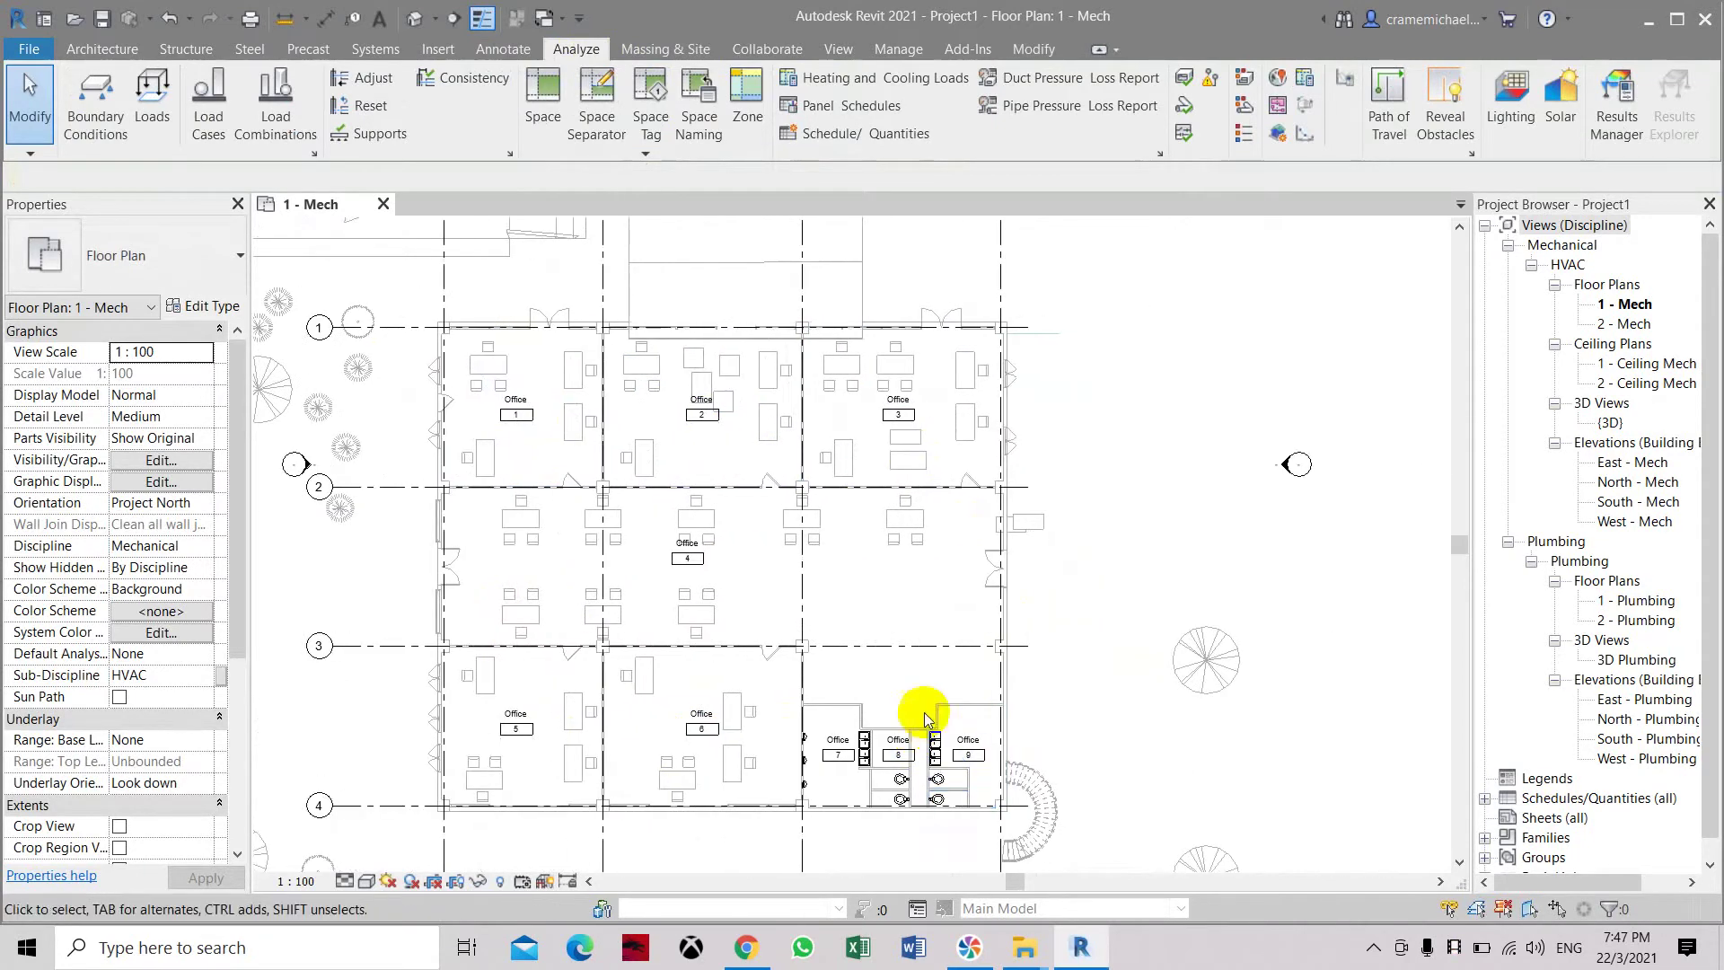
{"action": "left_click", "coordinate": [536, 384]}
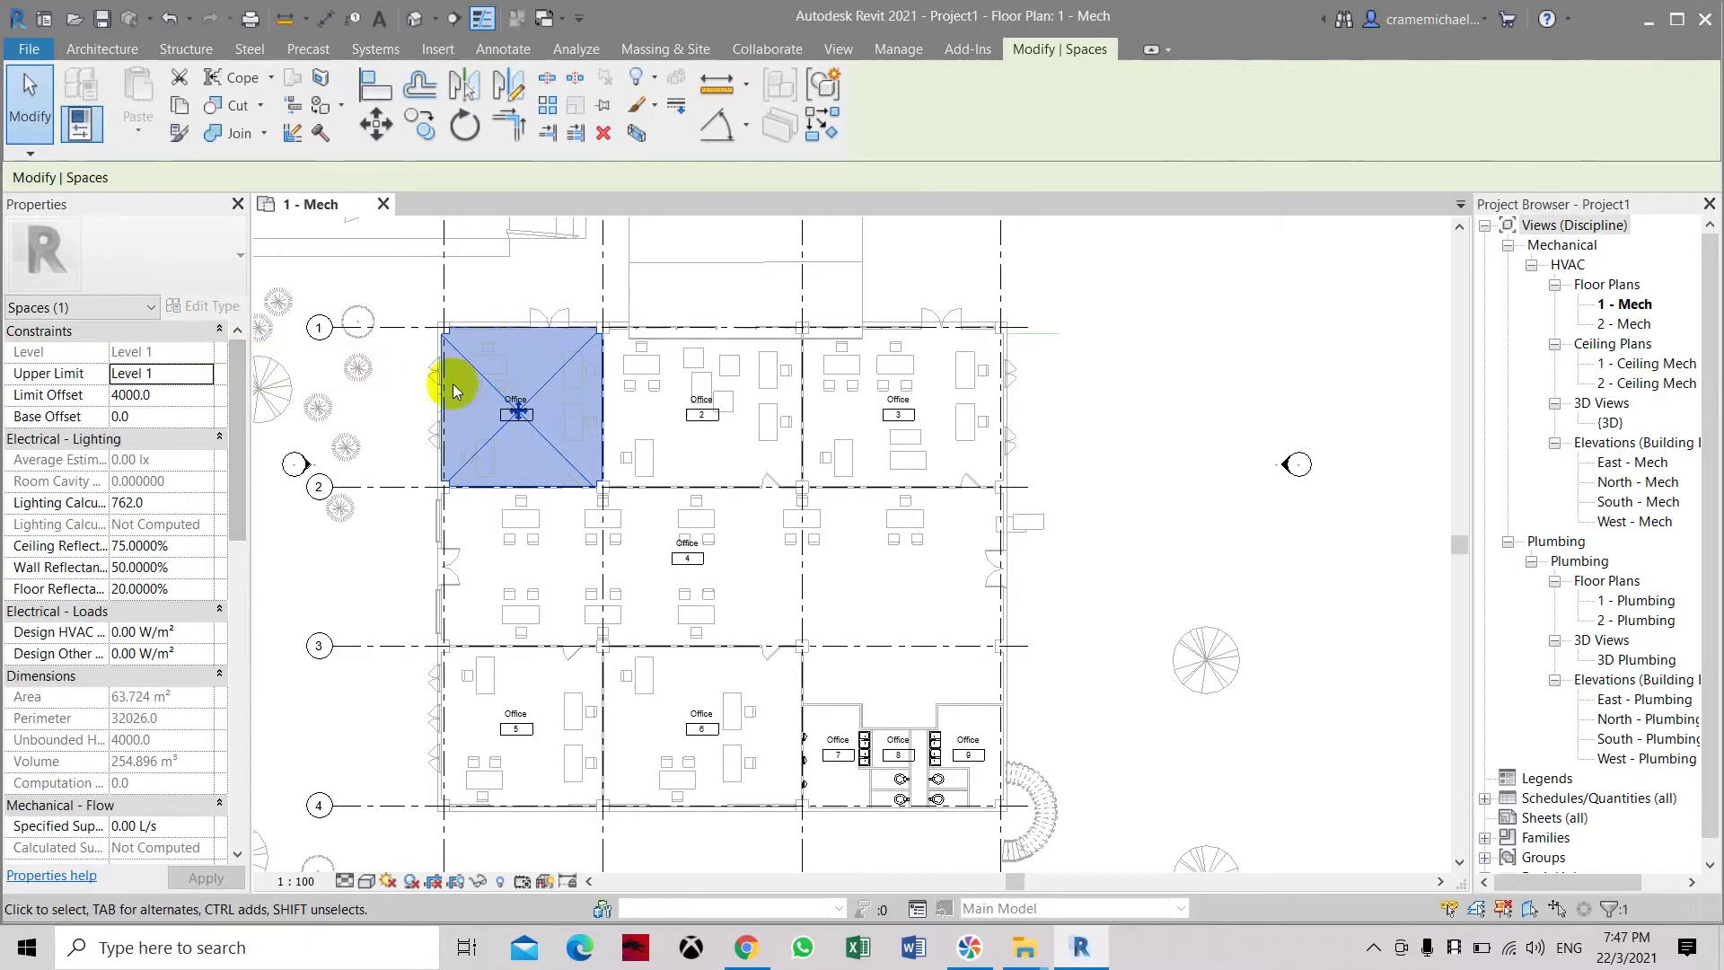
{"action": "scroll", "coordinate": [483, 395], "scroll_direction": "up", "scroll_amount": 1}
{"action": "scroll", "coordinate": [483, 395], "scroll_direction": "up", "scroll_amount": 1}
{"action": "middle_click_drag", "start_coordinate": [578, 385], "coordinate": [666, 364]}
{"action": "key", "text": "Escape"}
{"action": "left_click", "coordinate": [681, 364]}
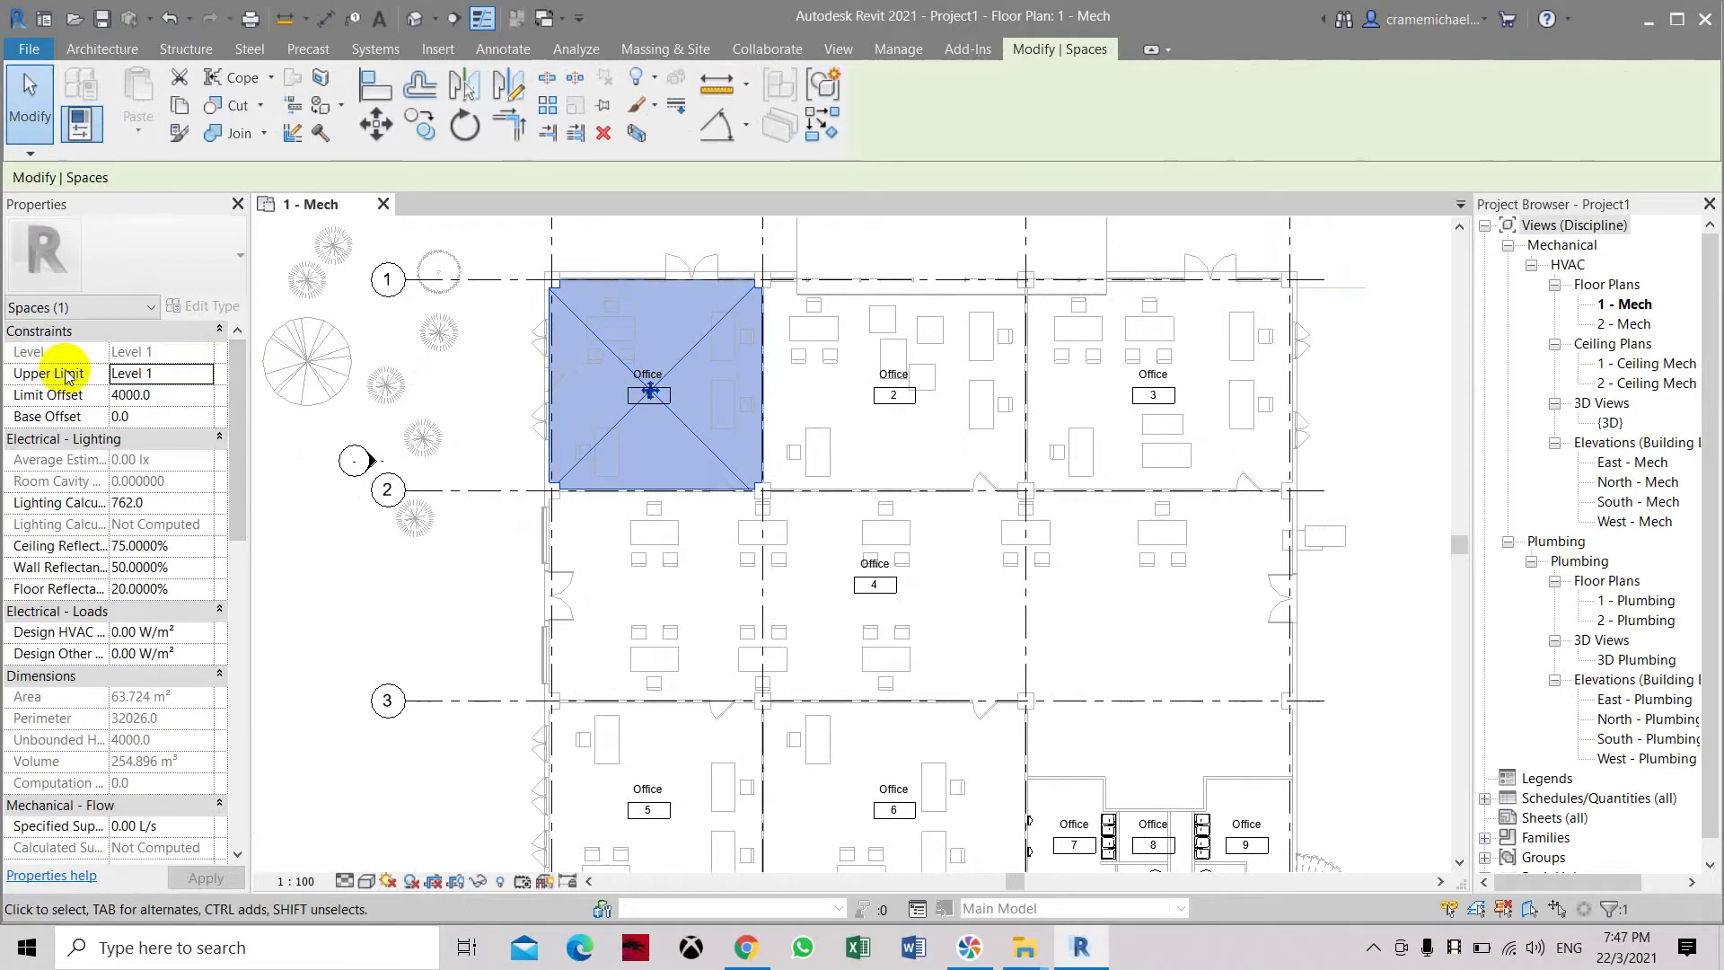
{"action": "left_click", "coordinate": [196, 381]}
{"action": "left_click", "coordinate": [173, 400]}
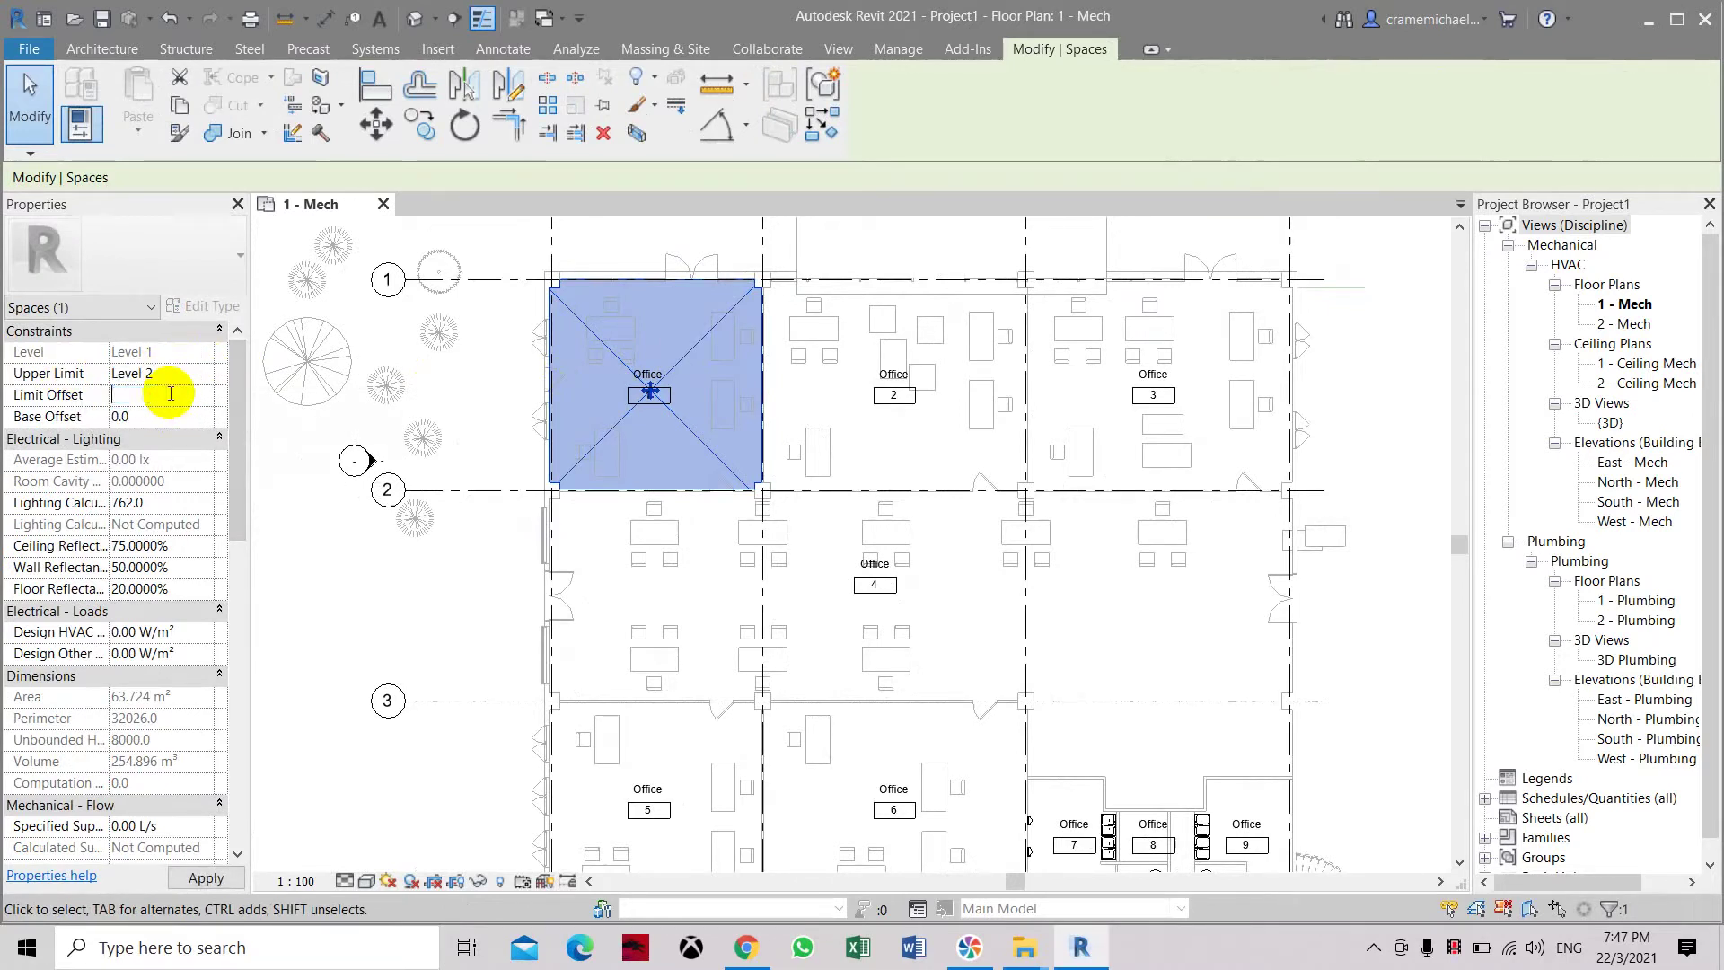
- Set Office 1's Limit Offset to 0
{"action": "left_click", "coordinate": [170, 404]}
{"action": "type", "text": "0"}
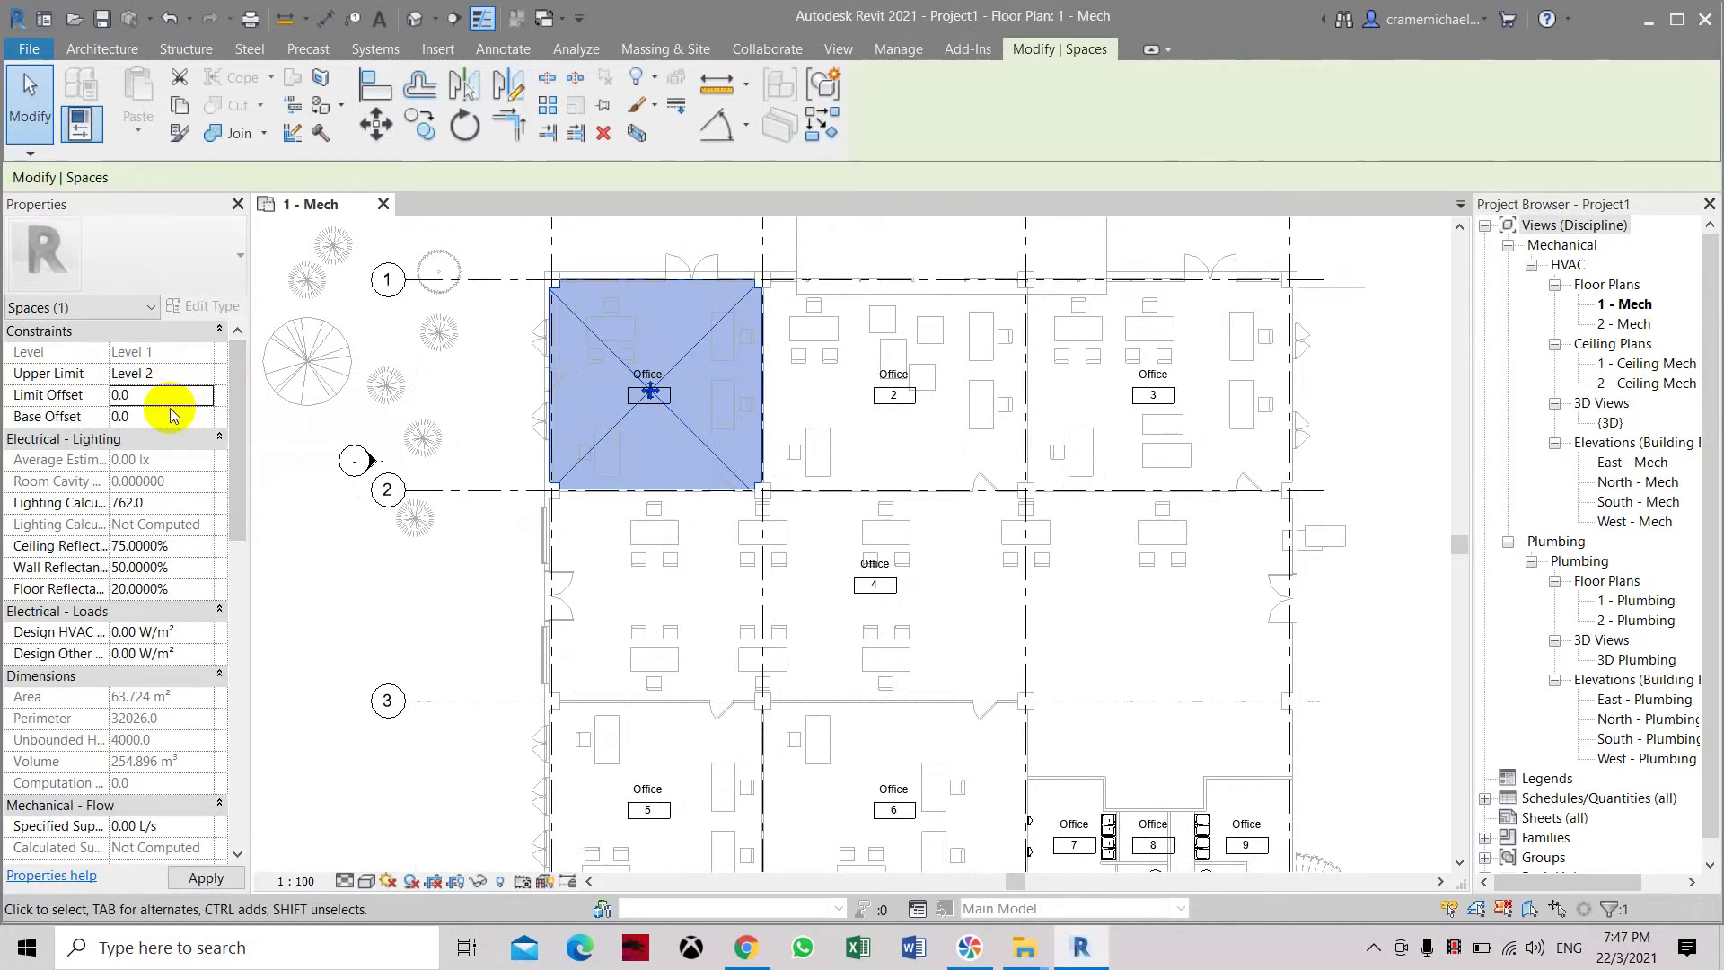
{"action": "left_click", "coordinate": [924, 412]}
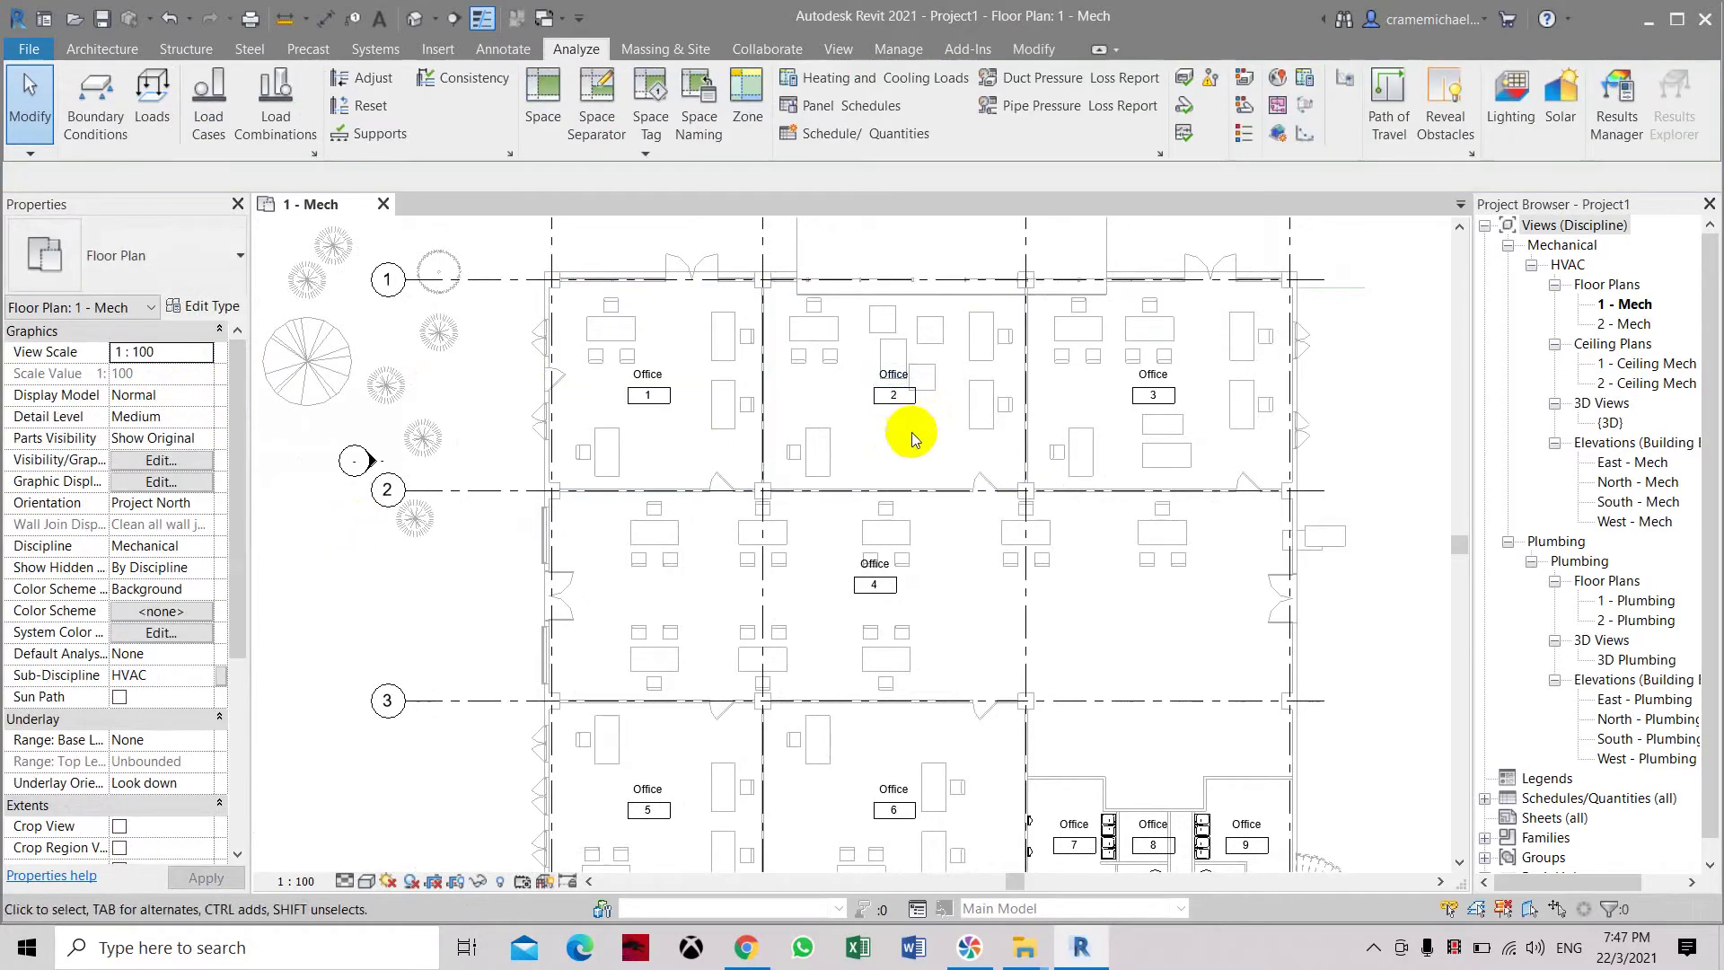
{"action": "left_click", "coordinate": [928, 437]}
{"action": "key", "text": "Escape"}
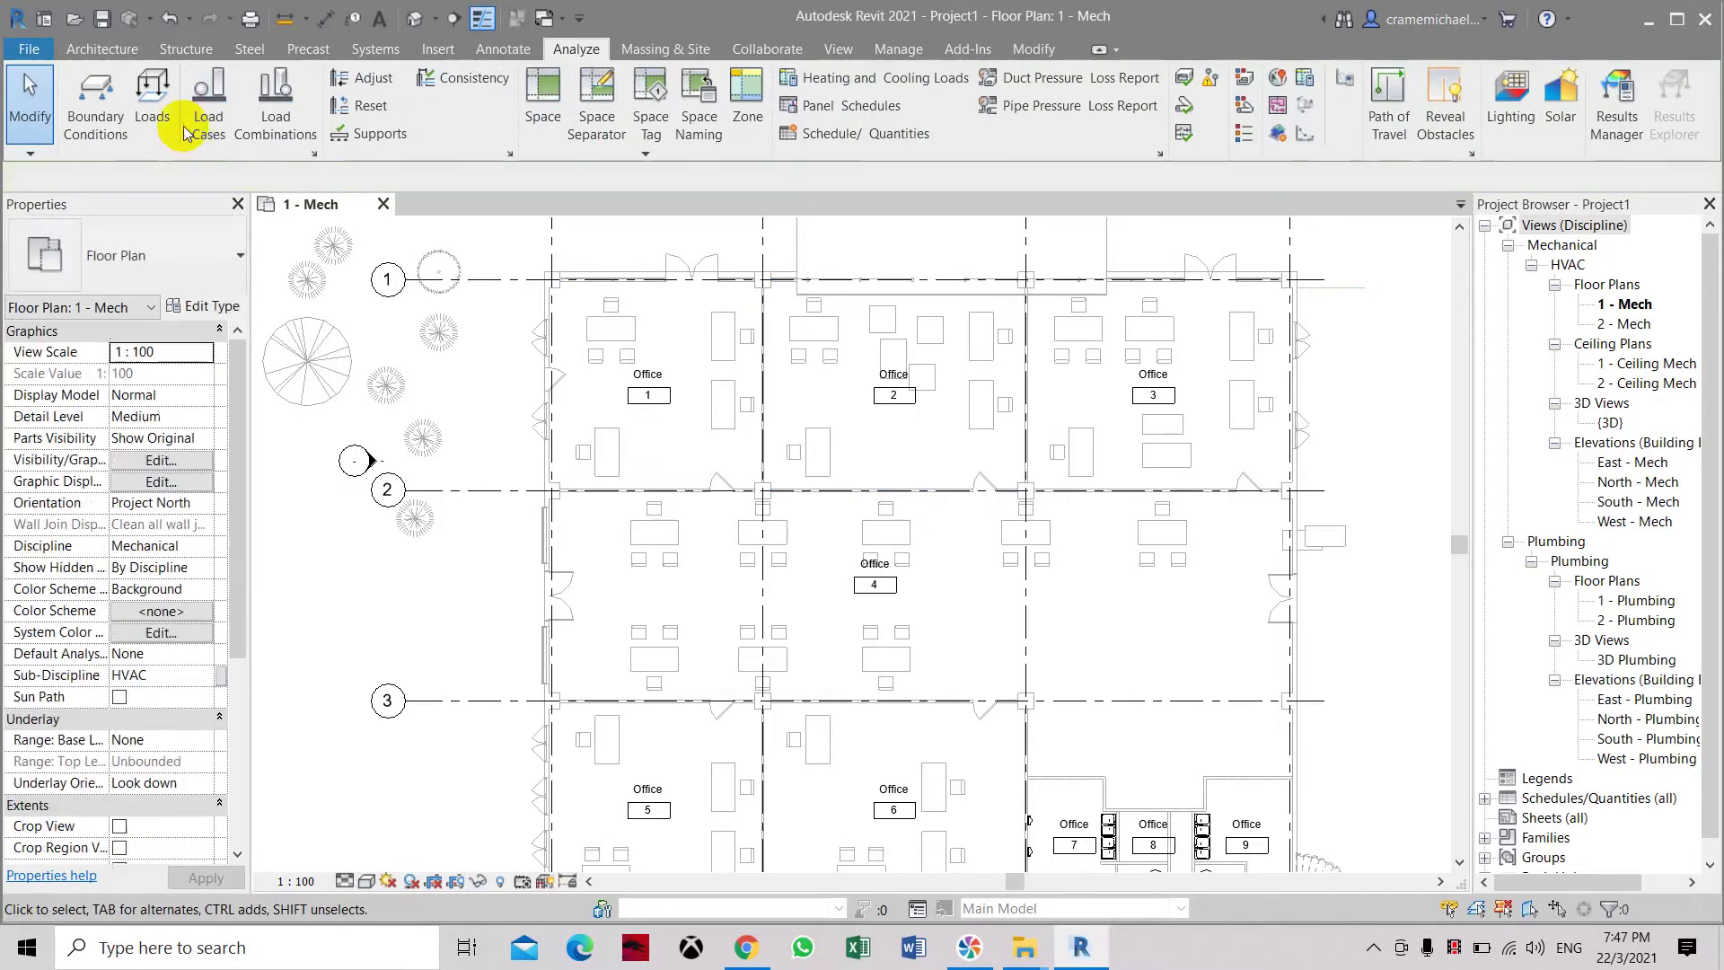
{"action": "left_click", "coordinate": [621, 353]}
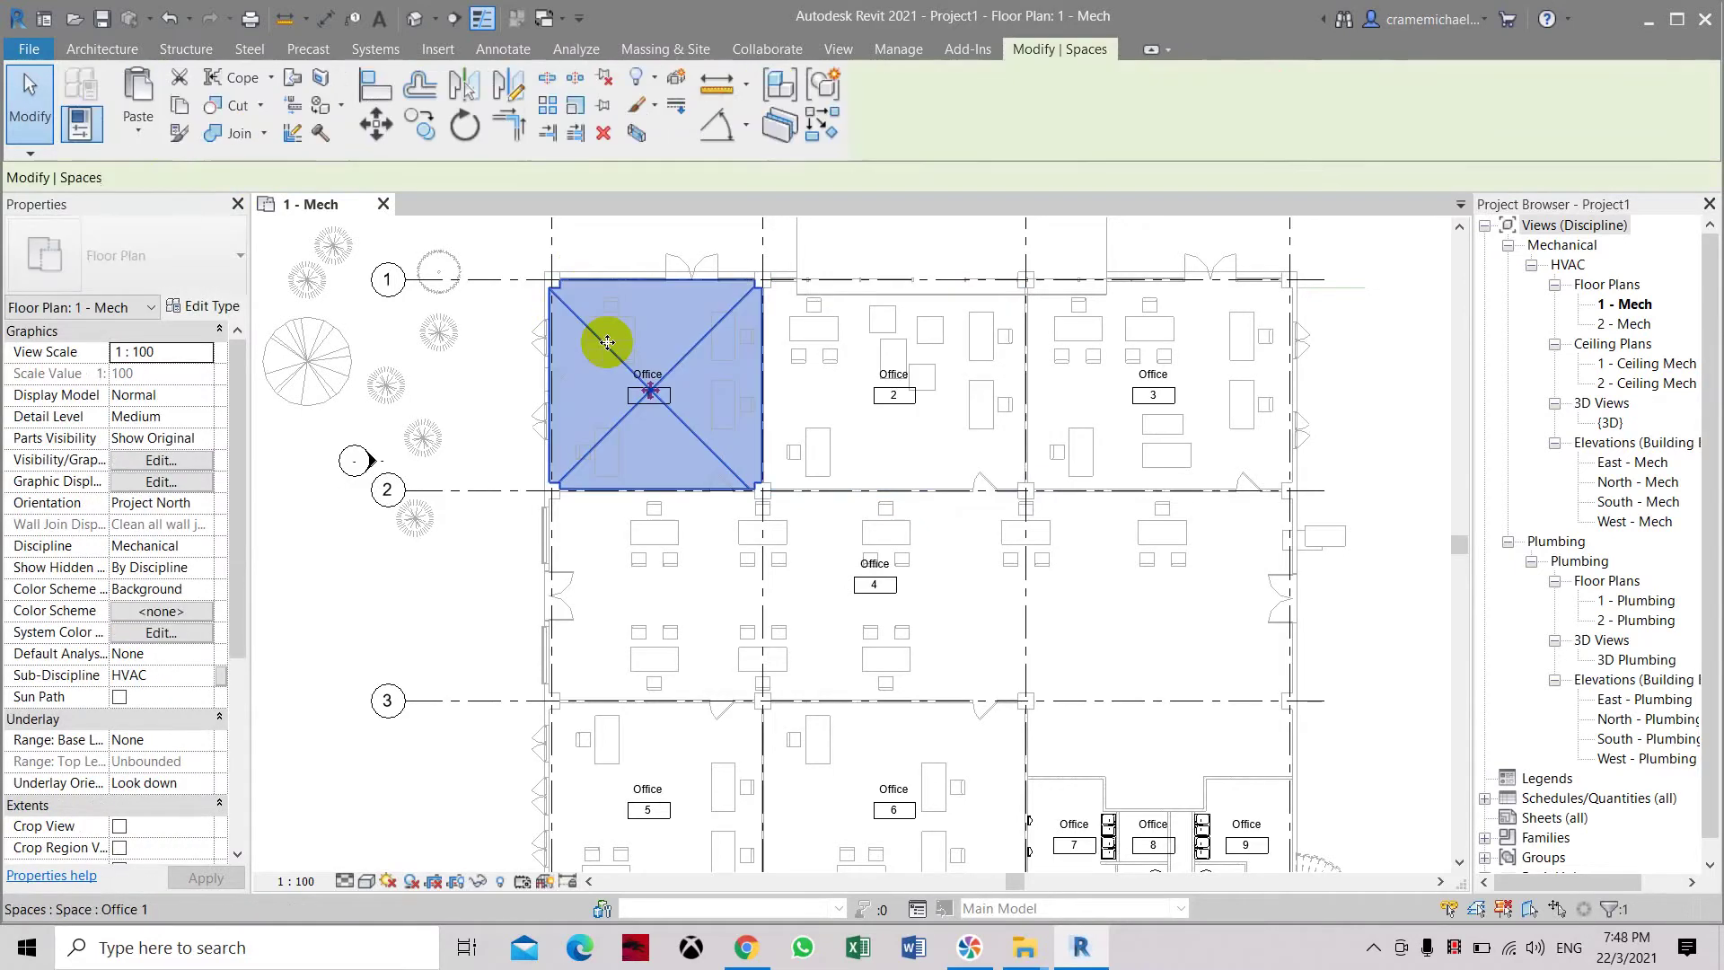
- Give Office 2 an Upper Limit of Level 2 and a Limit Offset of 0
{"action": "left_click", "coordinate": [175, 135]}
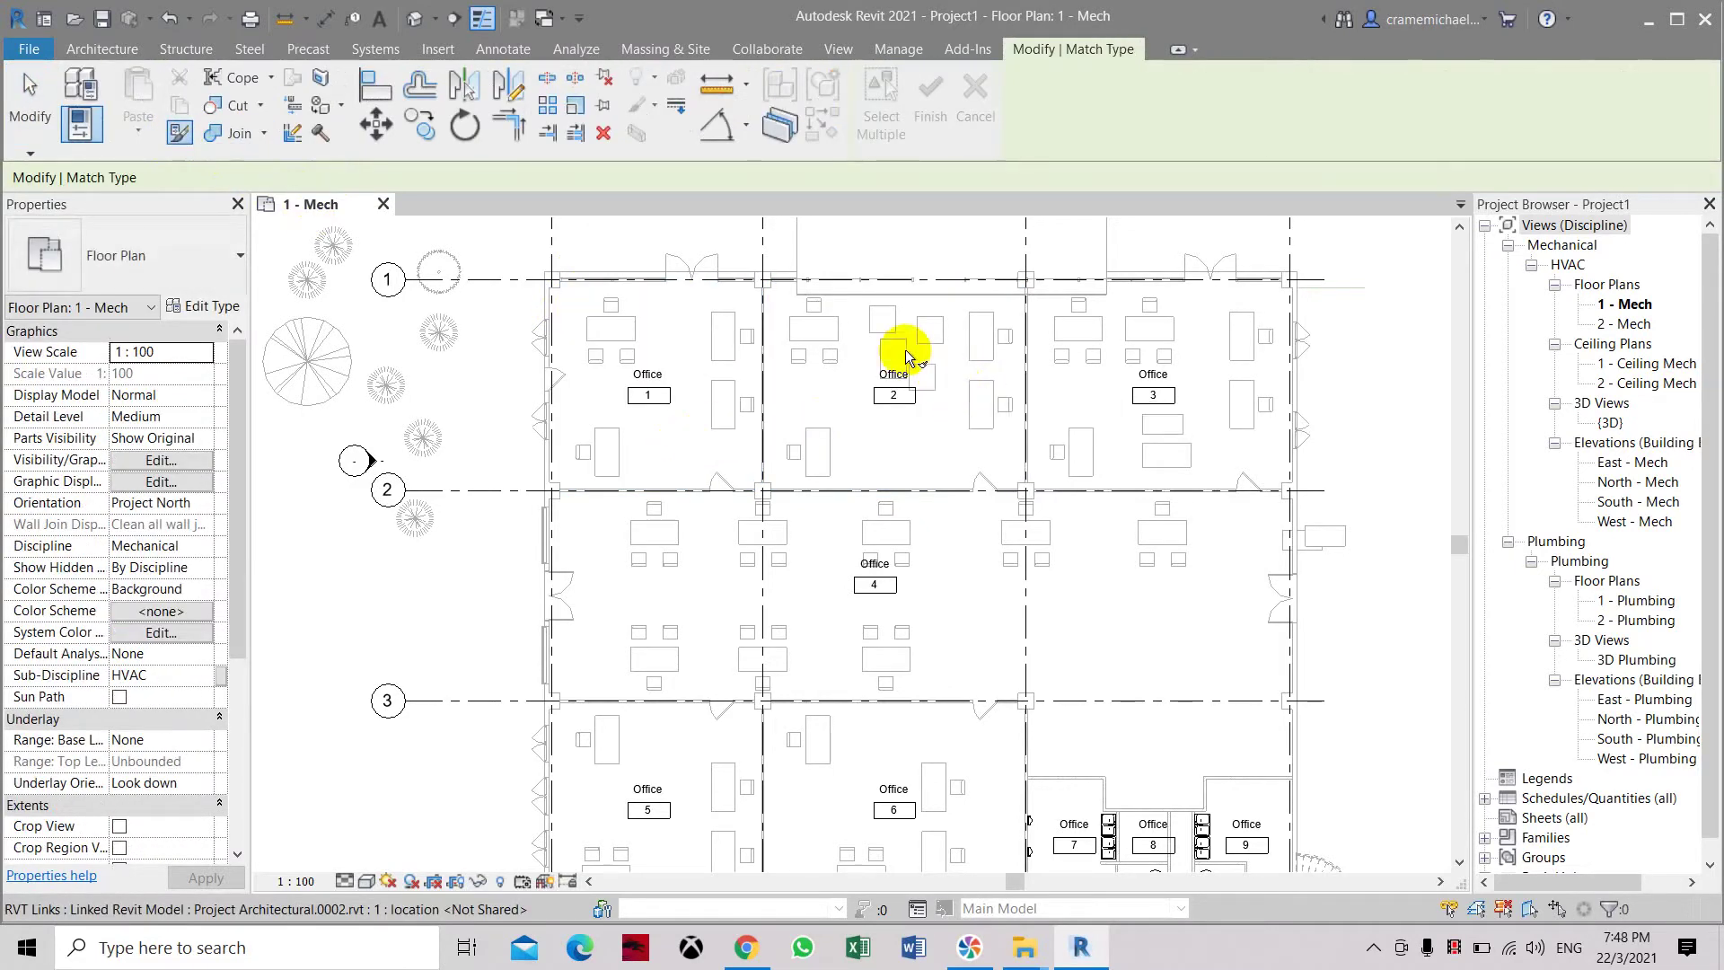
{"action": "scroll", "coordinate": [934, 368], "scroll_direction": "down", "scroll_amount": 2}
{"action": "key", "text": "Escape"}
{"action": "middle_click_drag", "start_coordinate": [893, 409], "coordinate": [803, 406]}
{"action": "left_click", "coordinate": [804, 406]}
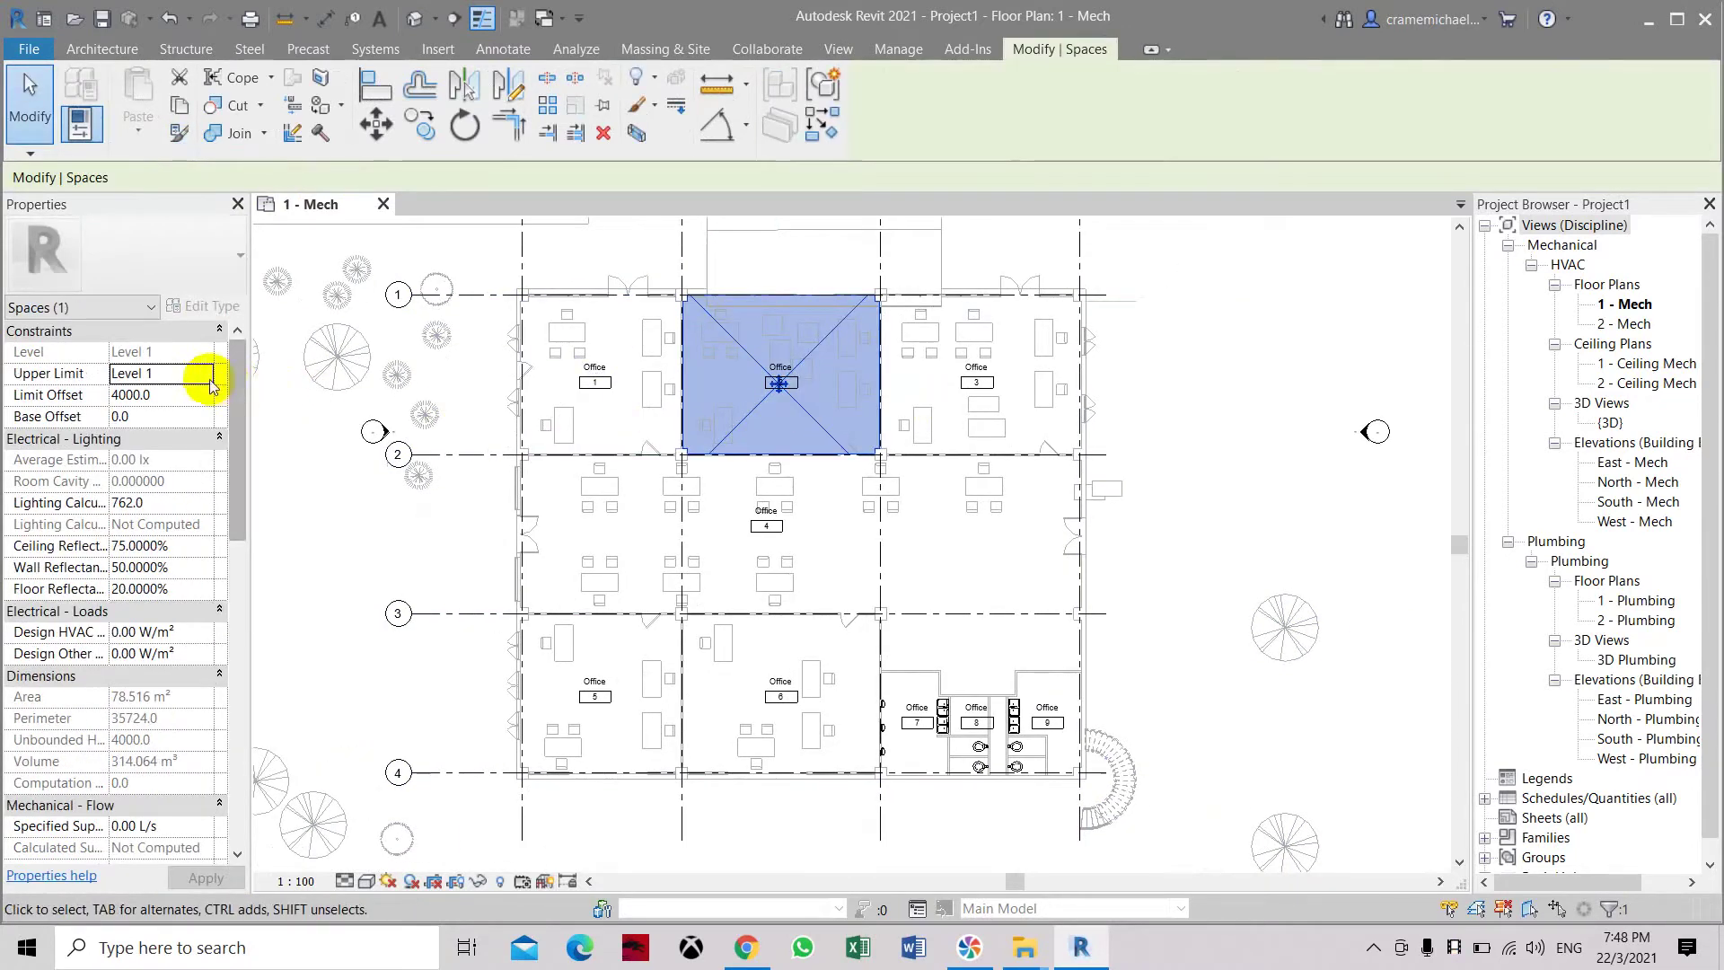
{"action": "left_click", "coordinate": [204, 374]}
{"action": "left_click", "coordinate": [183, 415]}
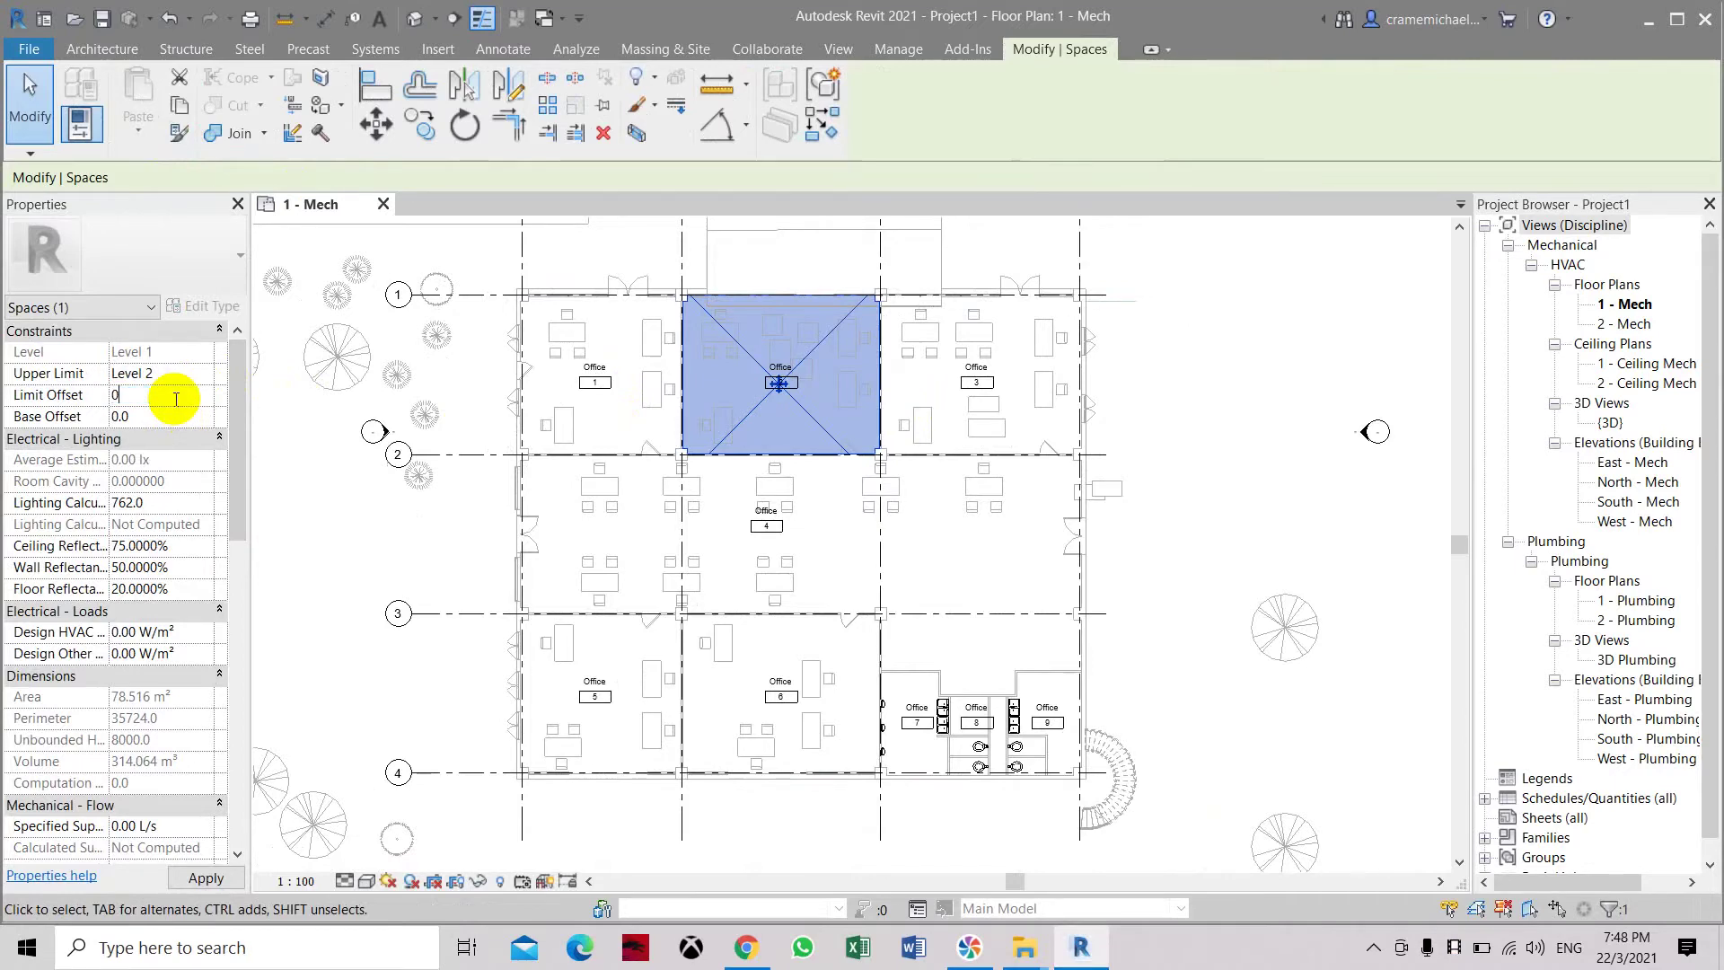
{"action": "left_click", "coordinate": [176, 398]}
{"action": "type", "text": "0"}
{"action": "key", "text": "Return"}
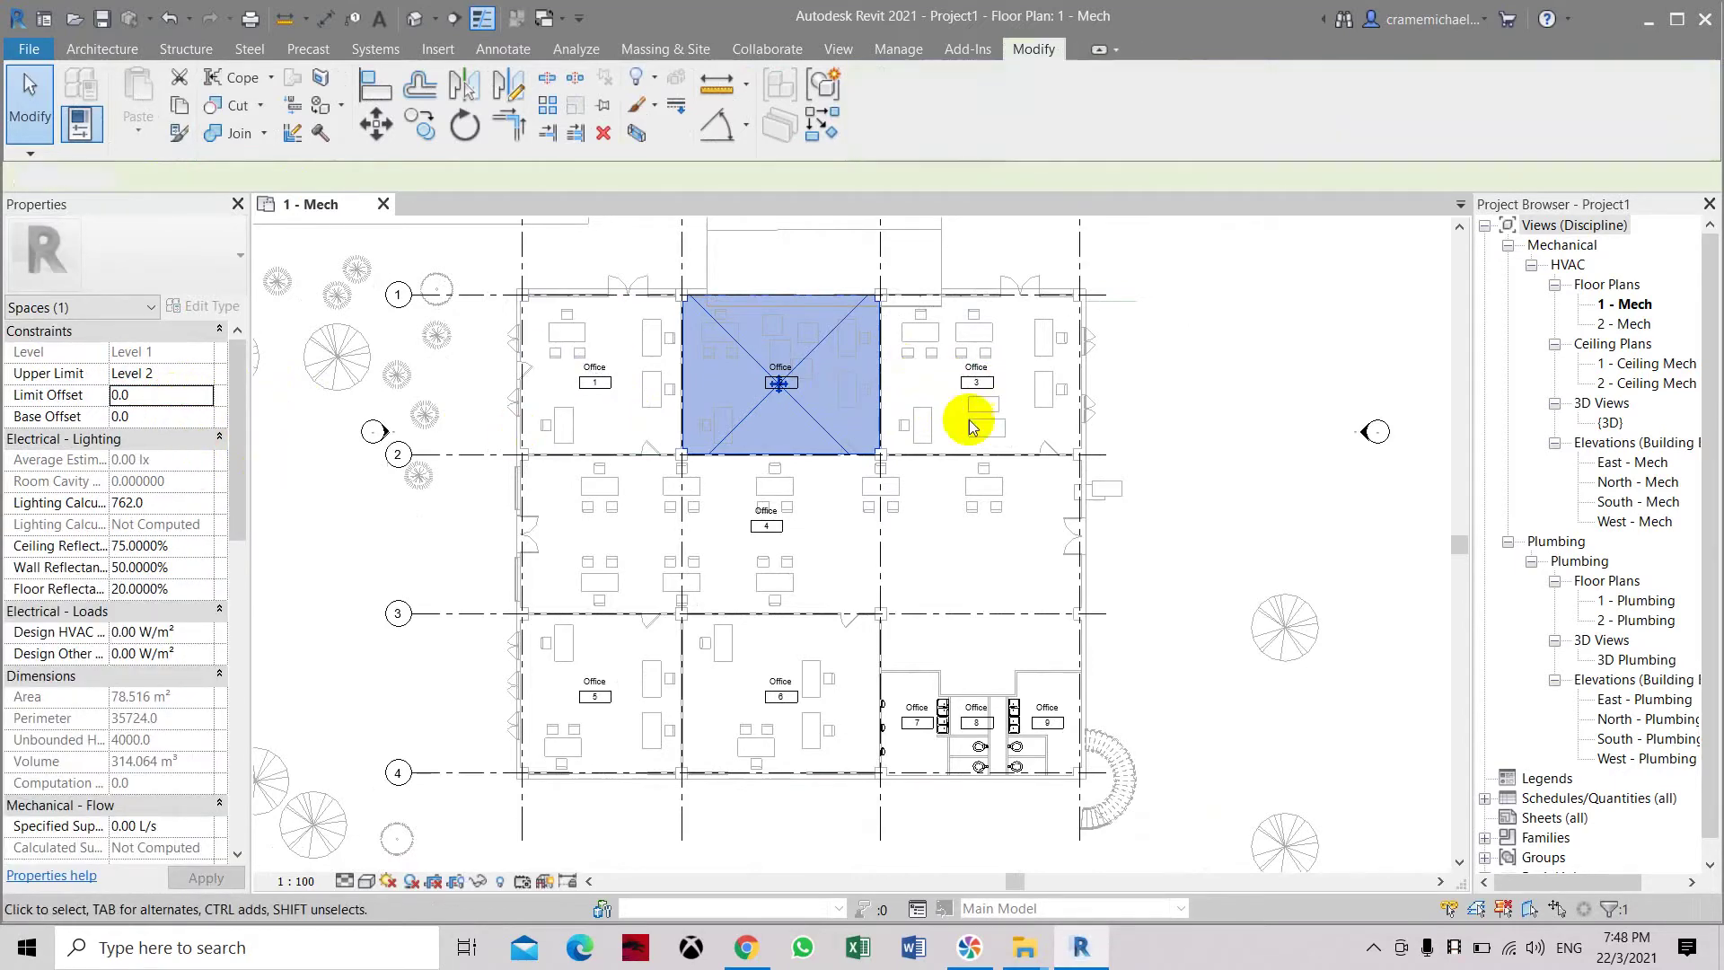
{"action": "left_click", "coordinate": [970, 413]}
- Give Office 3 an Upper Limit of Level 2 and a Limit Offset of 0
{"action": "left_click", "coordinate": [984, 386]}
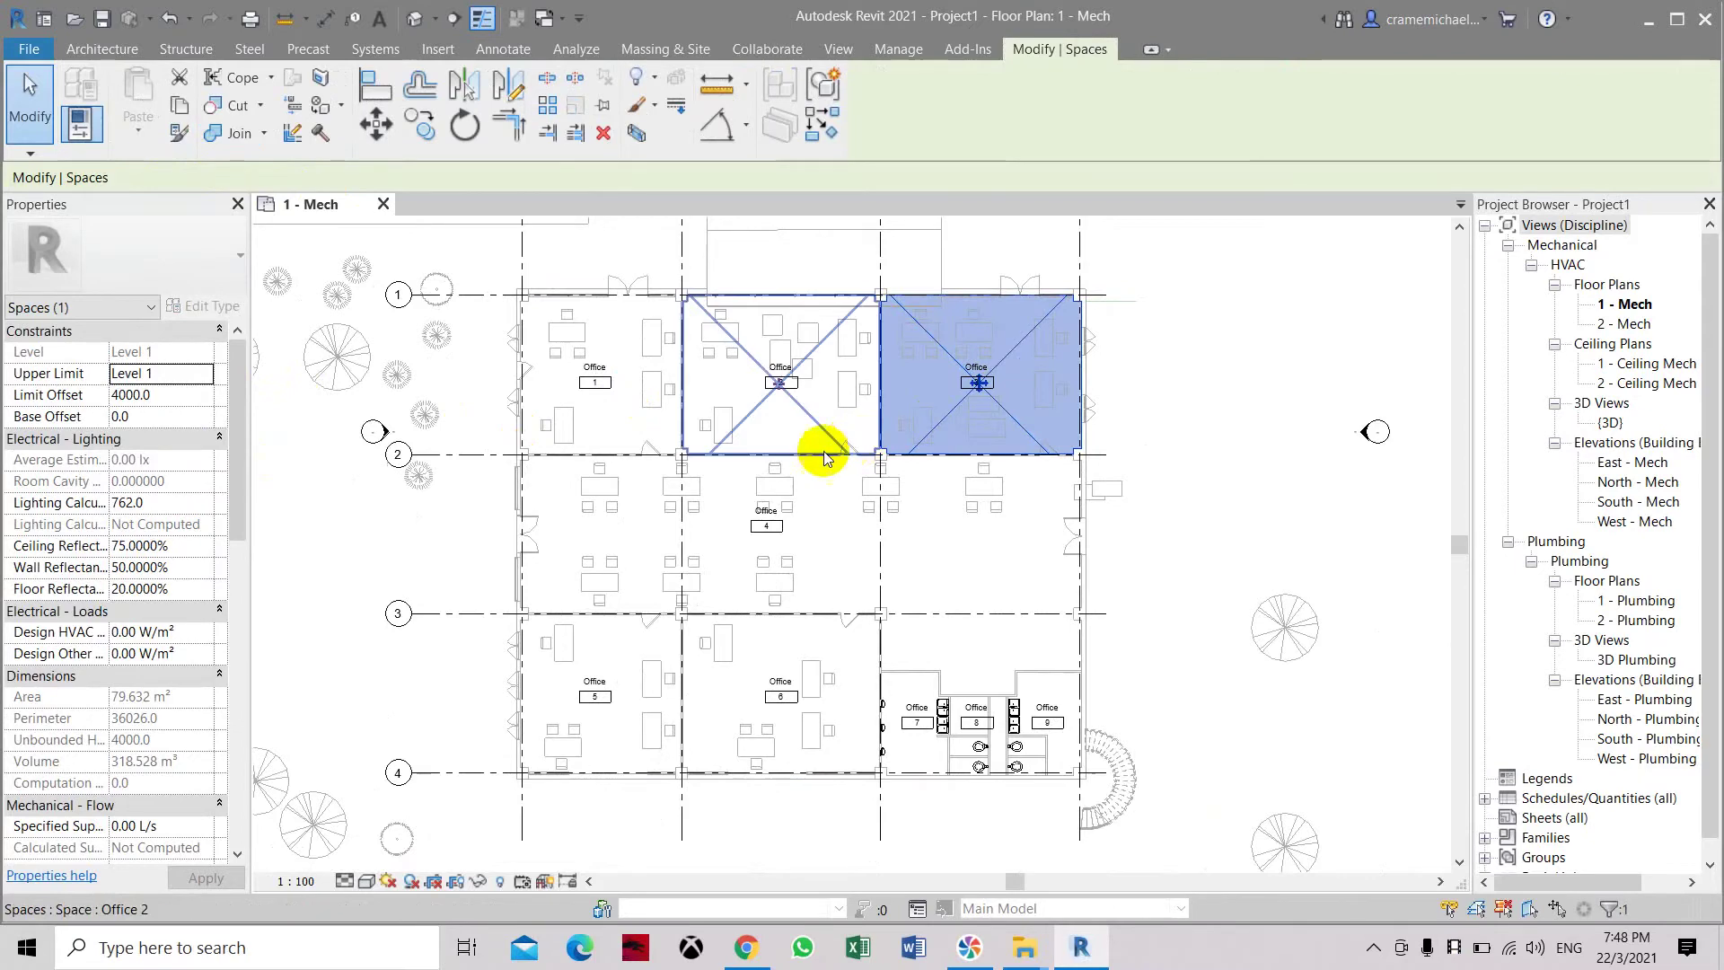
{"action": "left_click", "coordinate": [204, 373]}
{"action": "left_click", "coordinate": [176, 415]}
{"action": "left_click", "coordinate": [178, 396]}
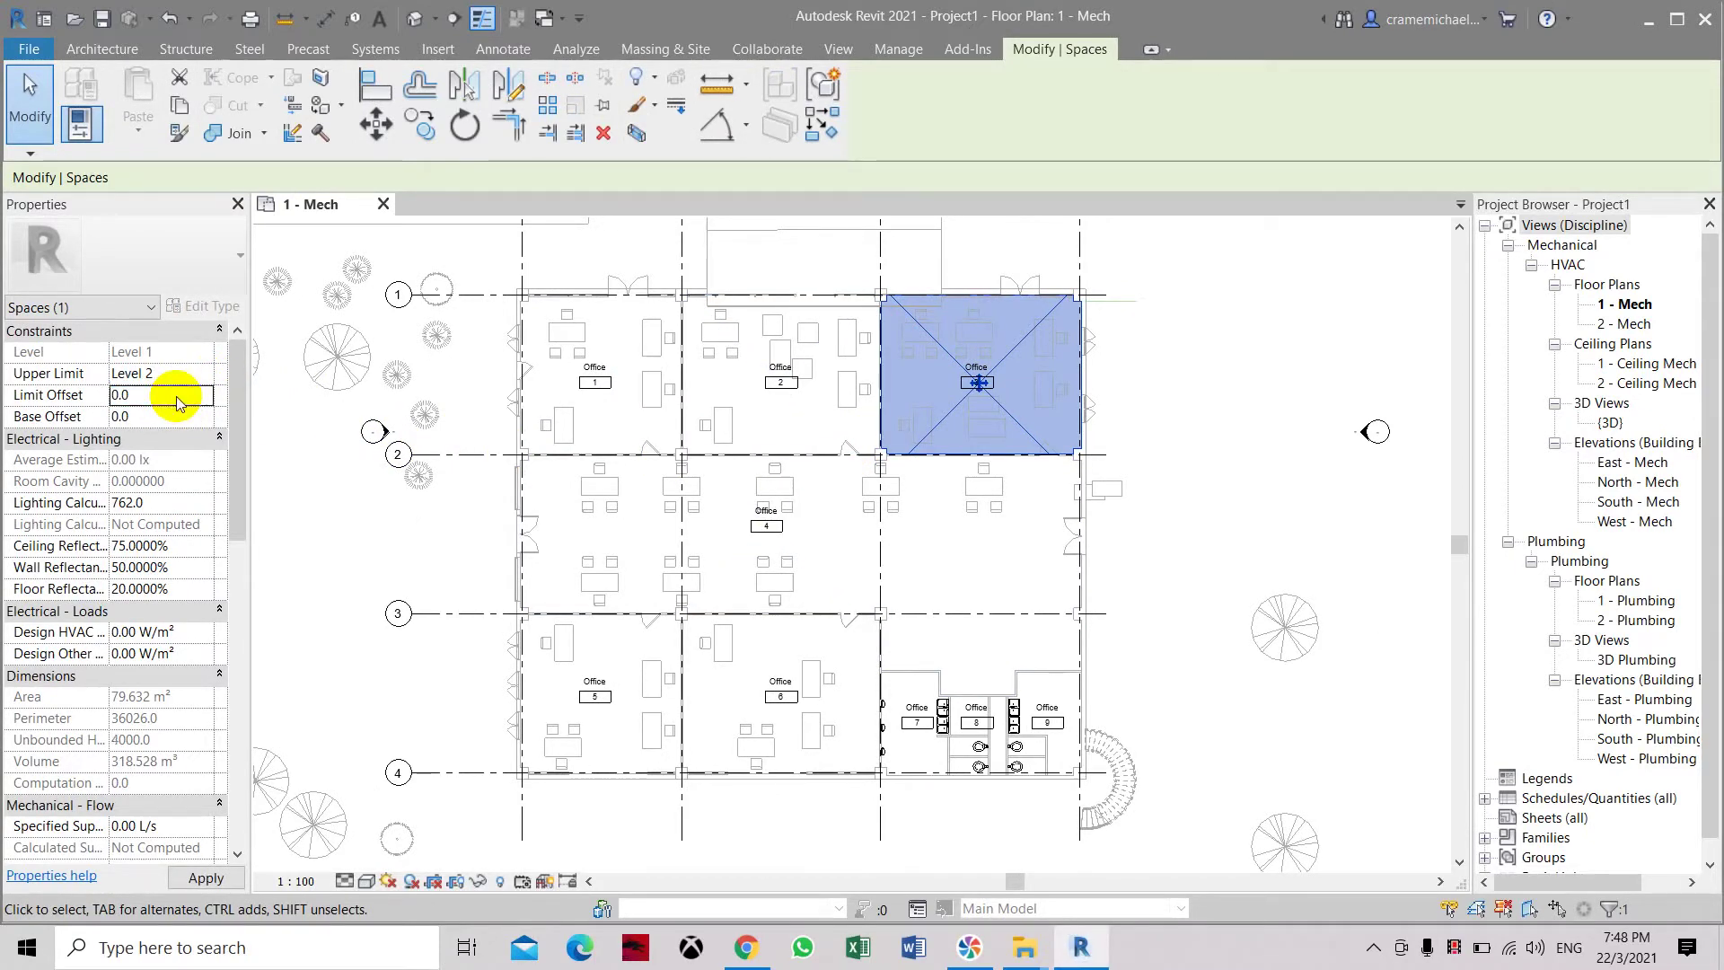
{"action": "left_click", "coordinate": [782, 554]}
{"action": "left_click", "coordinate": [779, 552]}
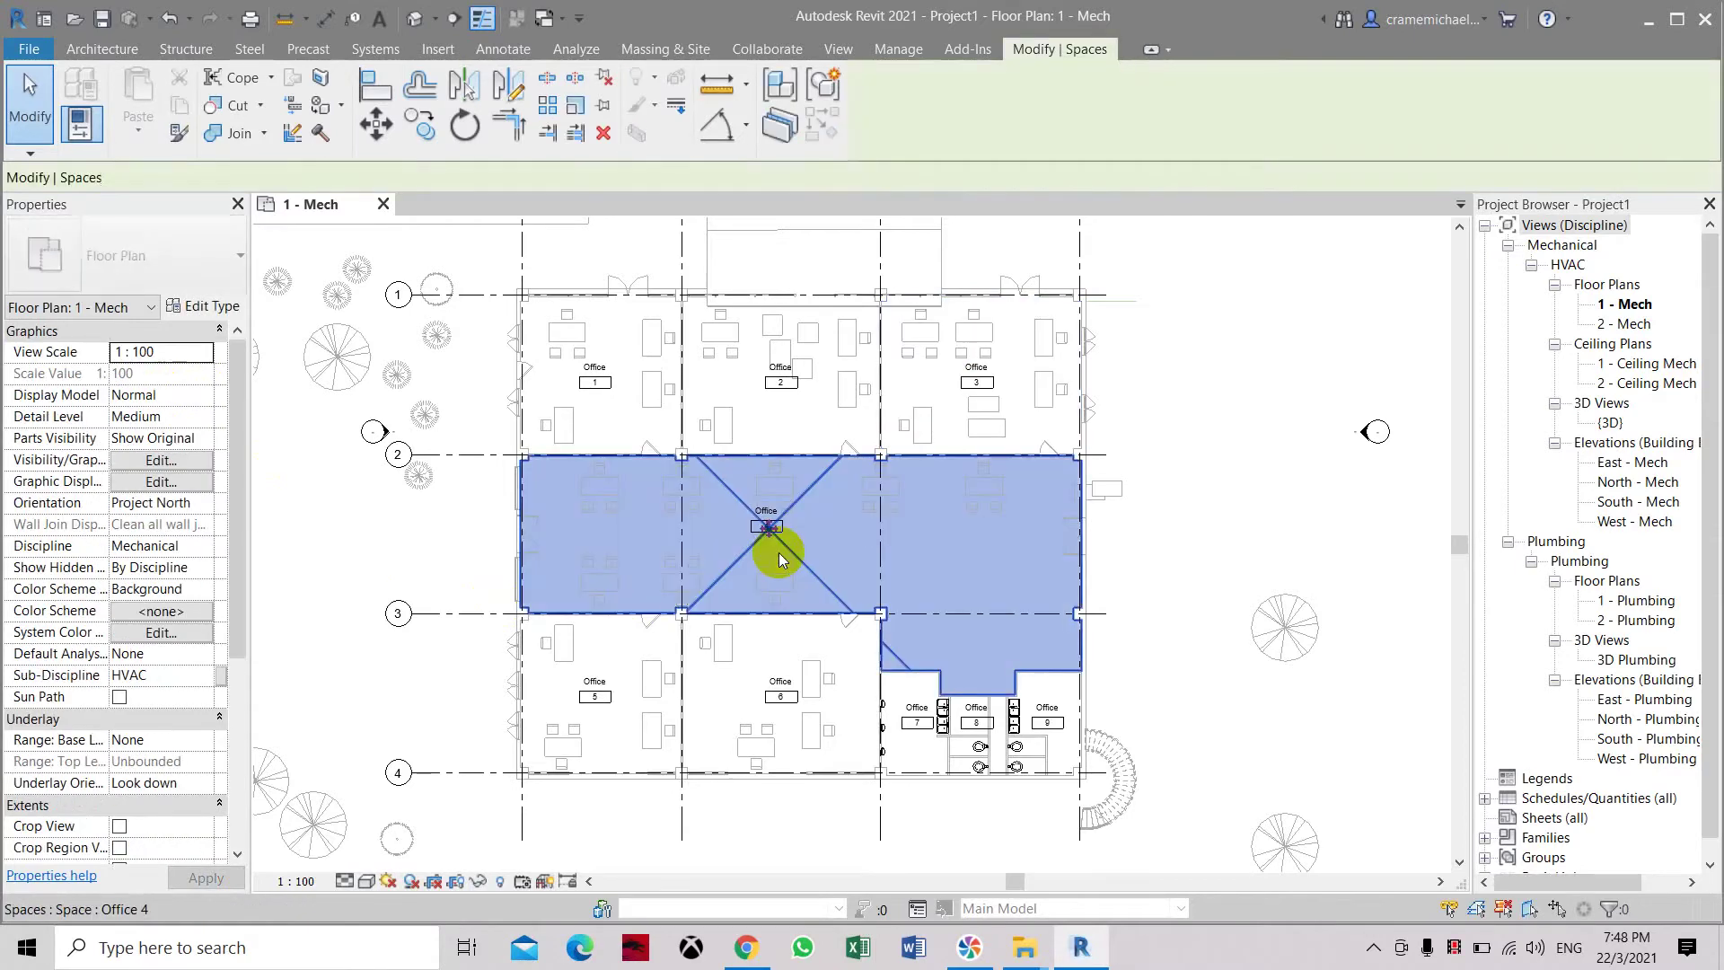
- Add the Office 5, 6, 7, 9 and 8 spaces to the selection
{"action": "left_click", "coordinate": [635, 662], "text": "ctrl"}
{"action": "left_click", "coordinate": [821, 669], "text": "ctrl"}
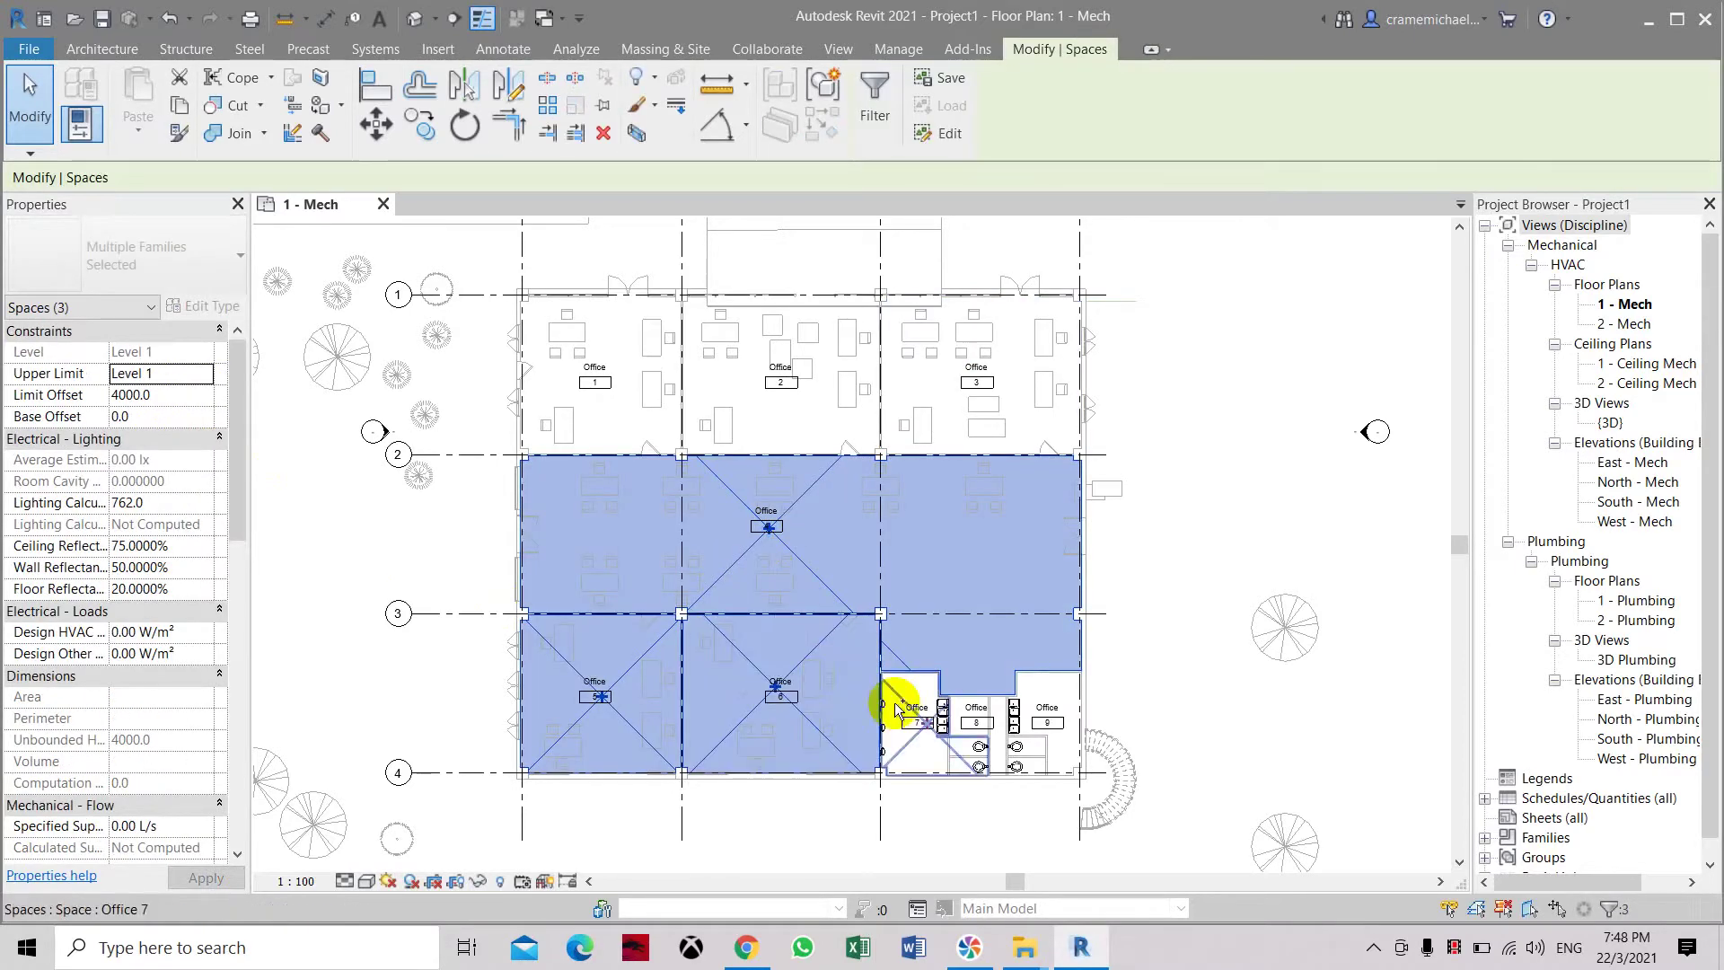
{"action": "left_click", "coordinate": [925, 705], "text": "ctrl"}
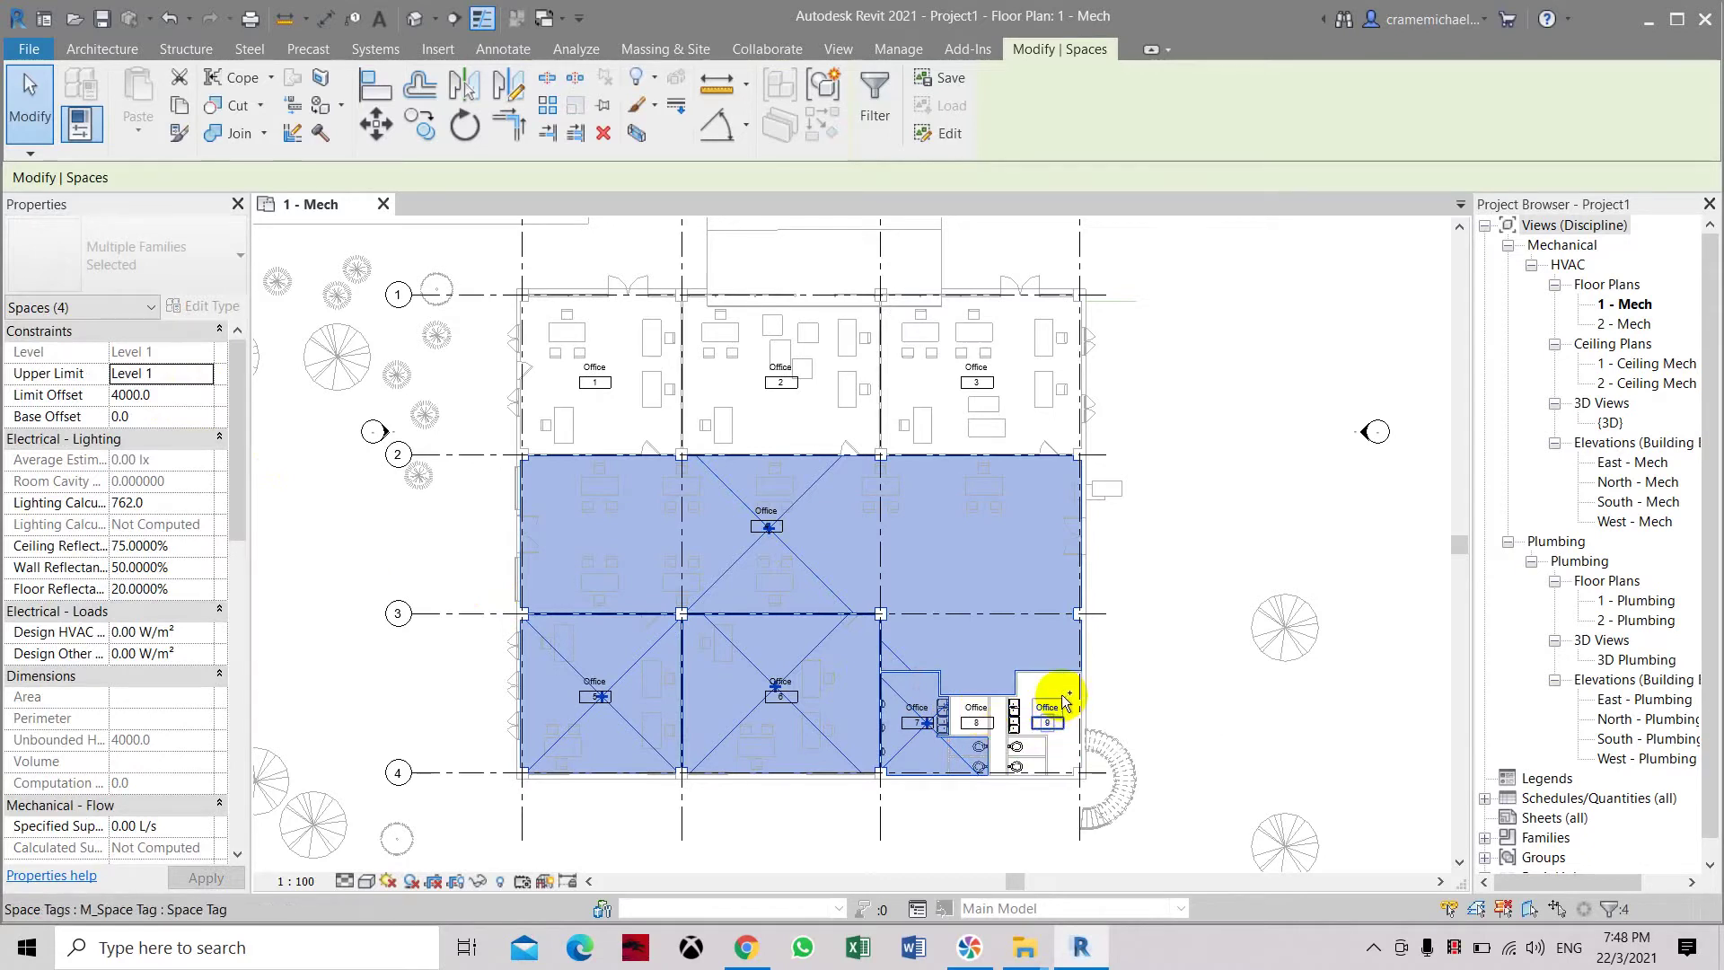
{"action": "left_click", "coordinate": [1072, 759], "text": "ctrl"}
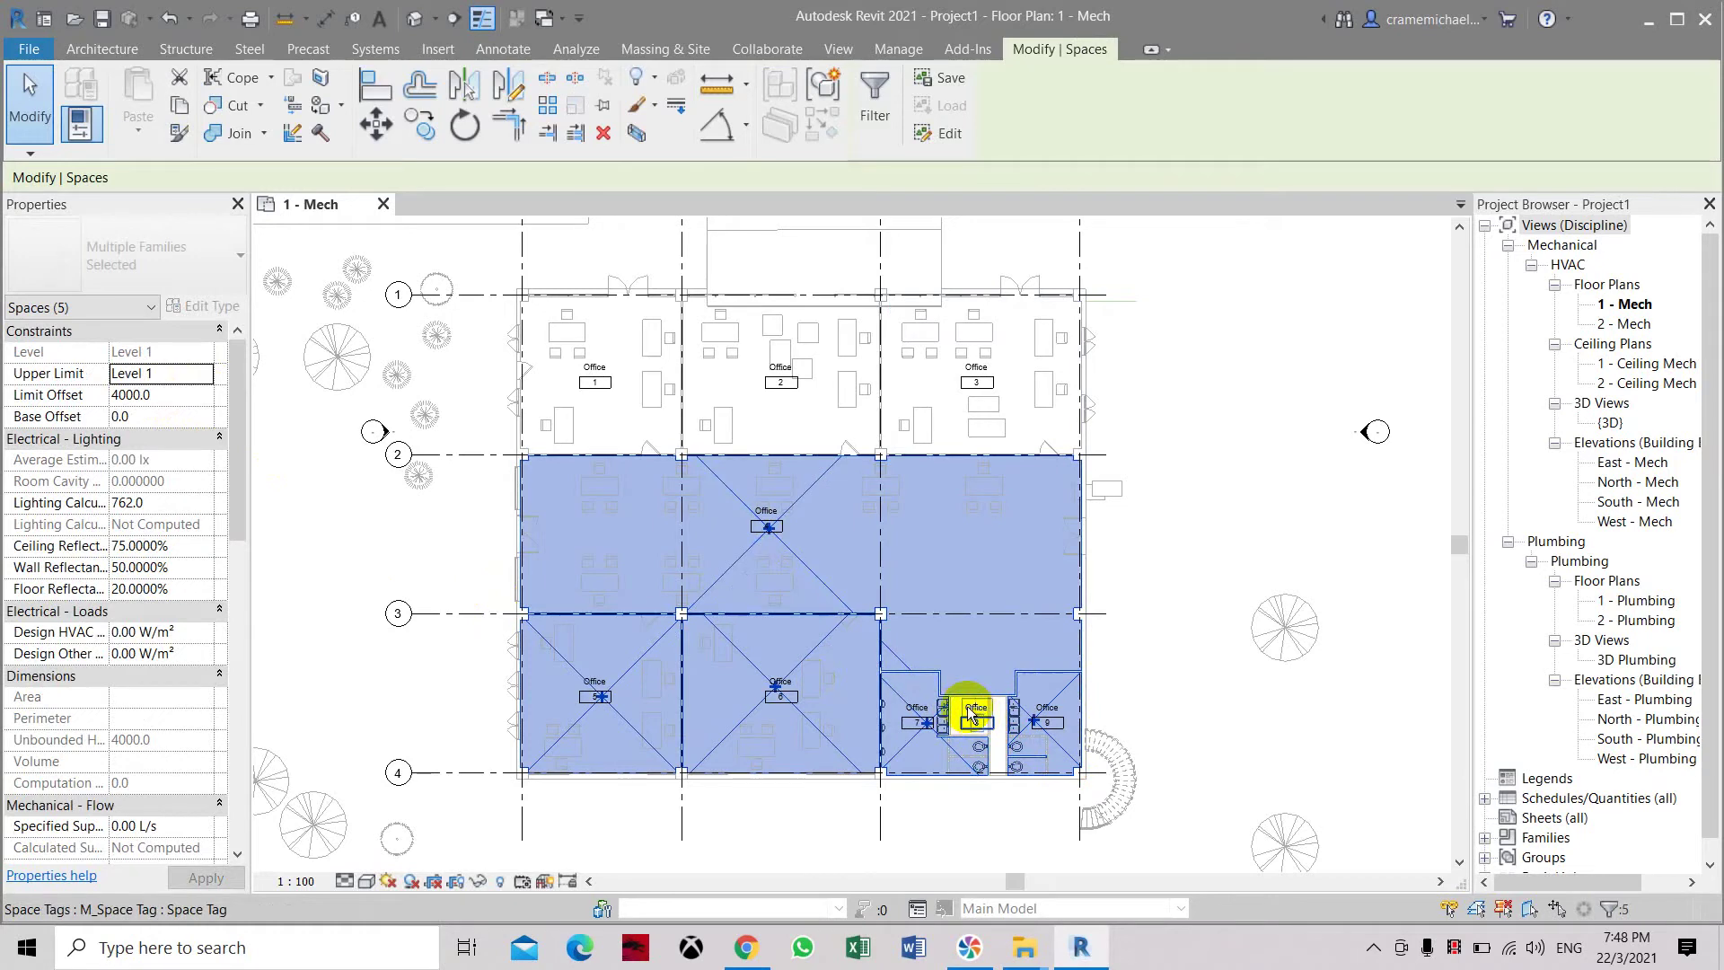
{"action": "scroll", "coordinate": [974, 719], "scroll_direction": "up", "scroll_amount": 3}
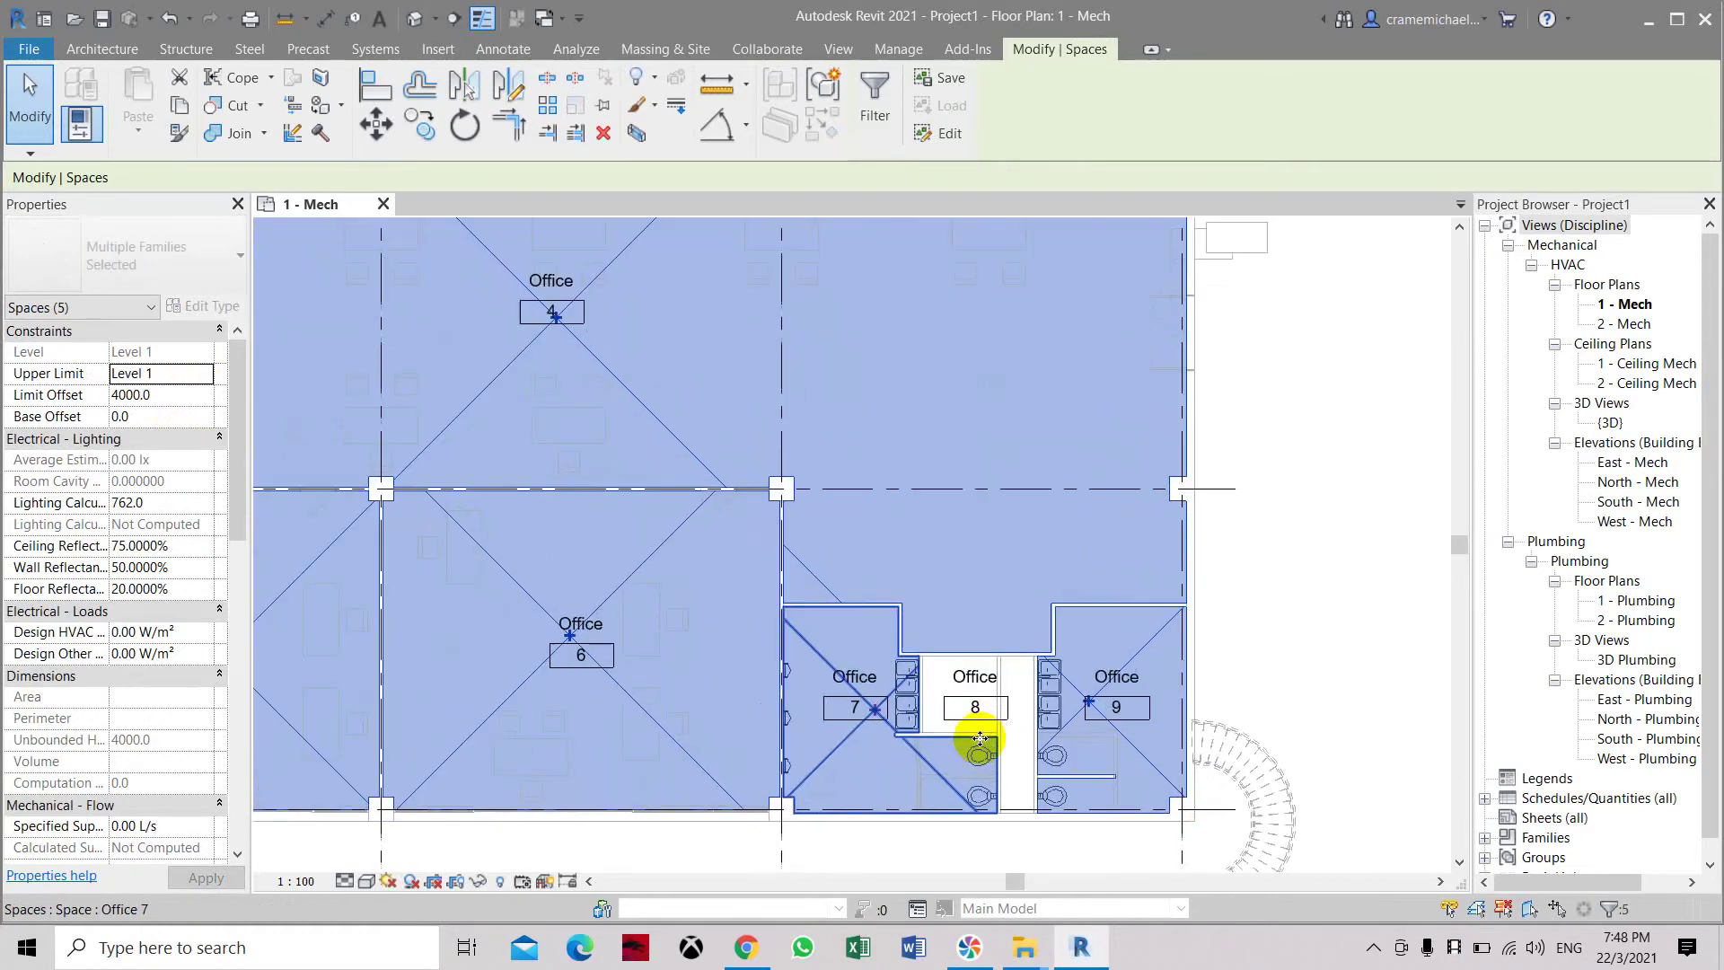
{"action": "left_click", "coordinate": [943, 699], "text": "ctrl"}
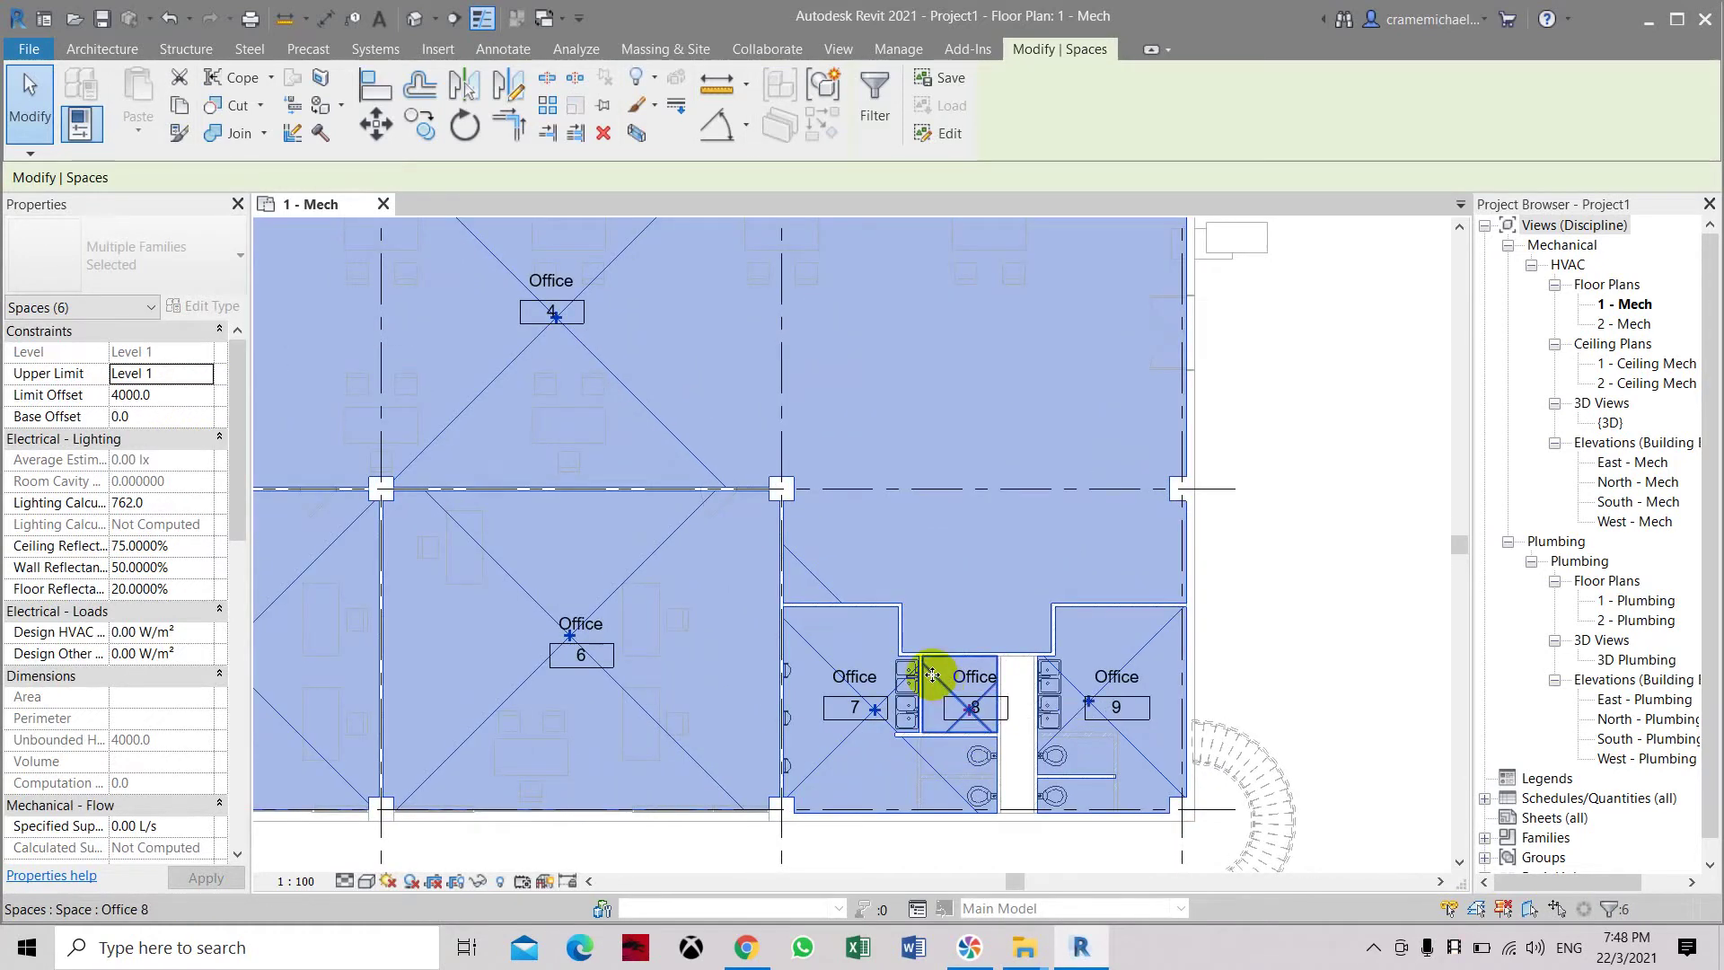
- Set the selected spaces' Upper Limit to Level 2 with Limit Offset 0, then deselect
{"action": "left_click", "coordinate": [198, 377]}
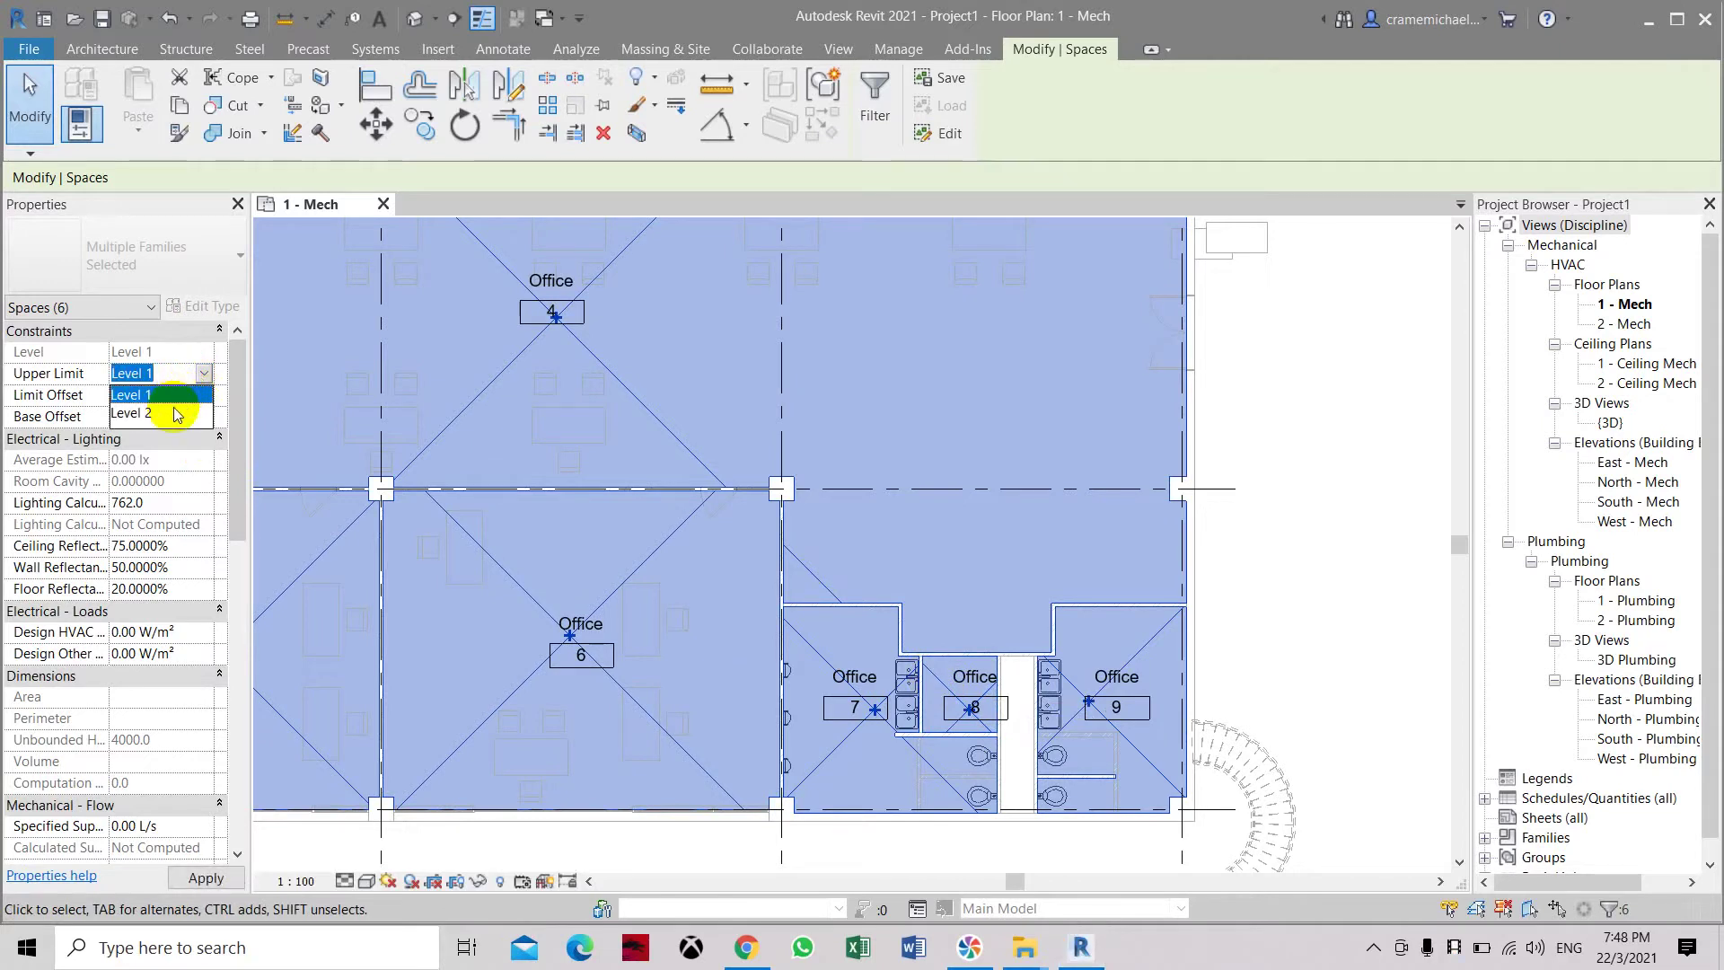
{"action": "left_click", "coordinate": [174, 407]}
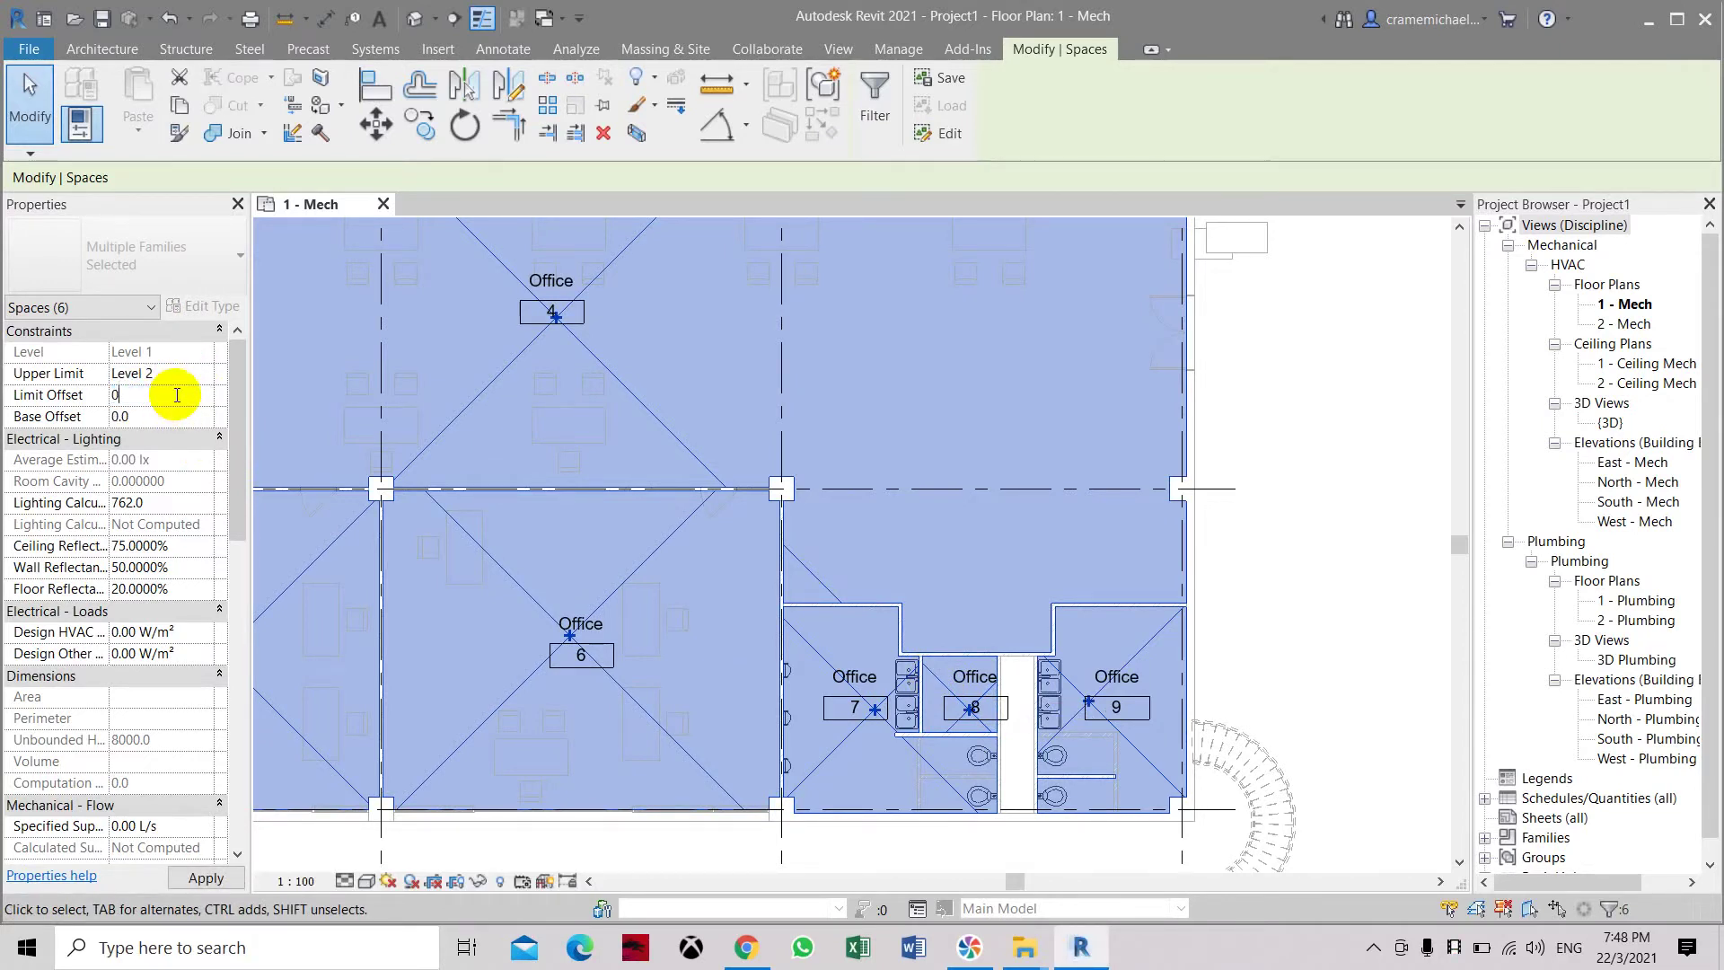
{"action": "left_click", "coordinate": [178, 401]}
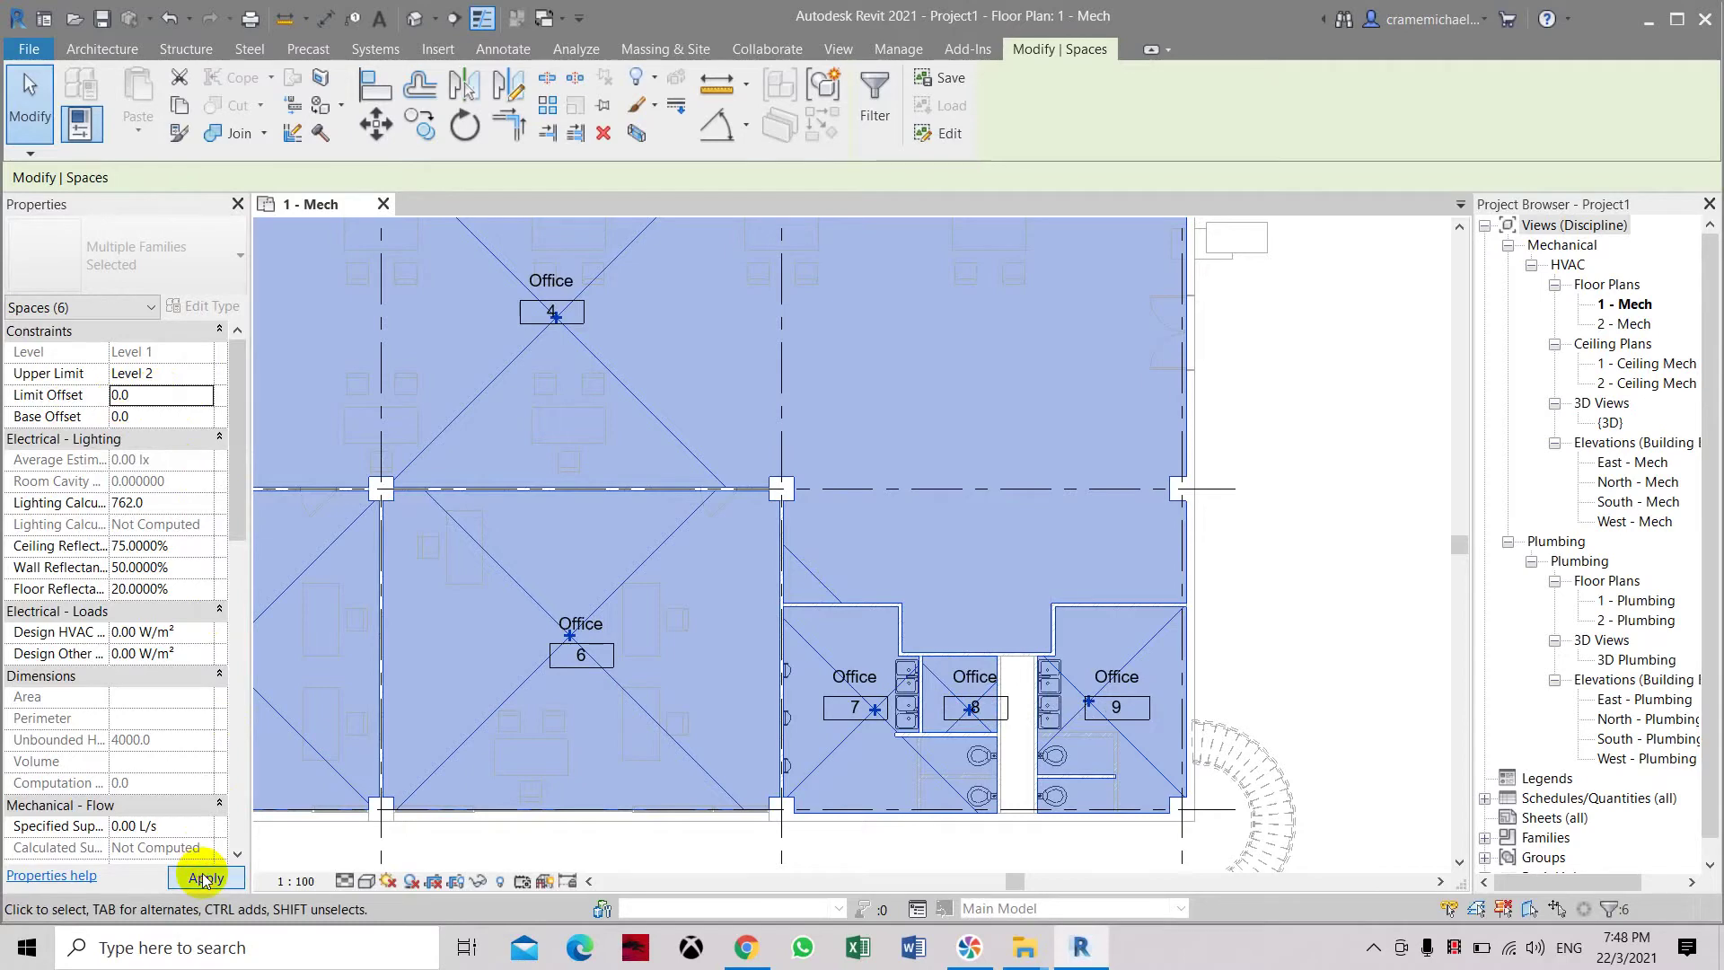
{"action": "scroll", "coordinate": [1020, 481], "scroll_direction": "down", "scroll_amount": 4}
{"action": "left_click", "coordinate": [1177, 411]}
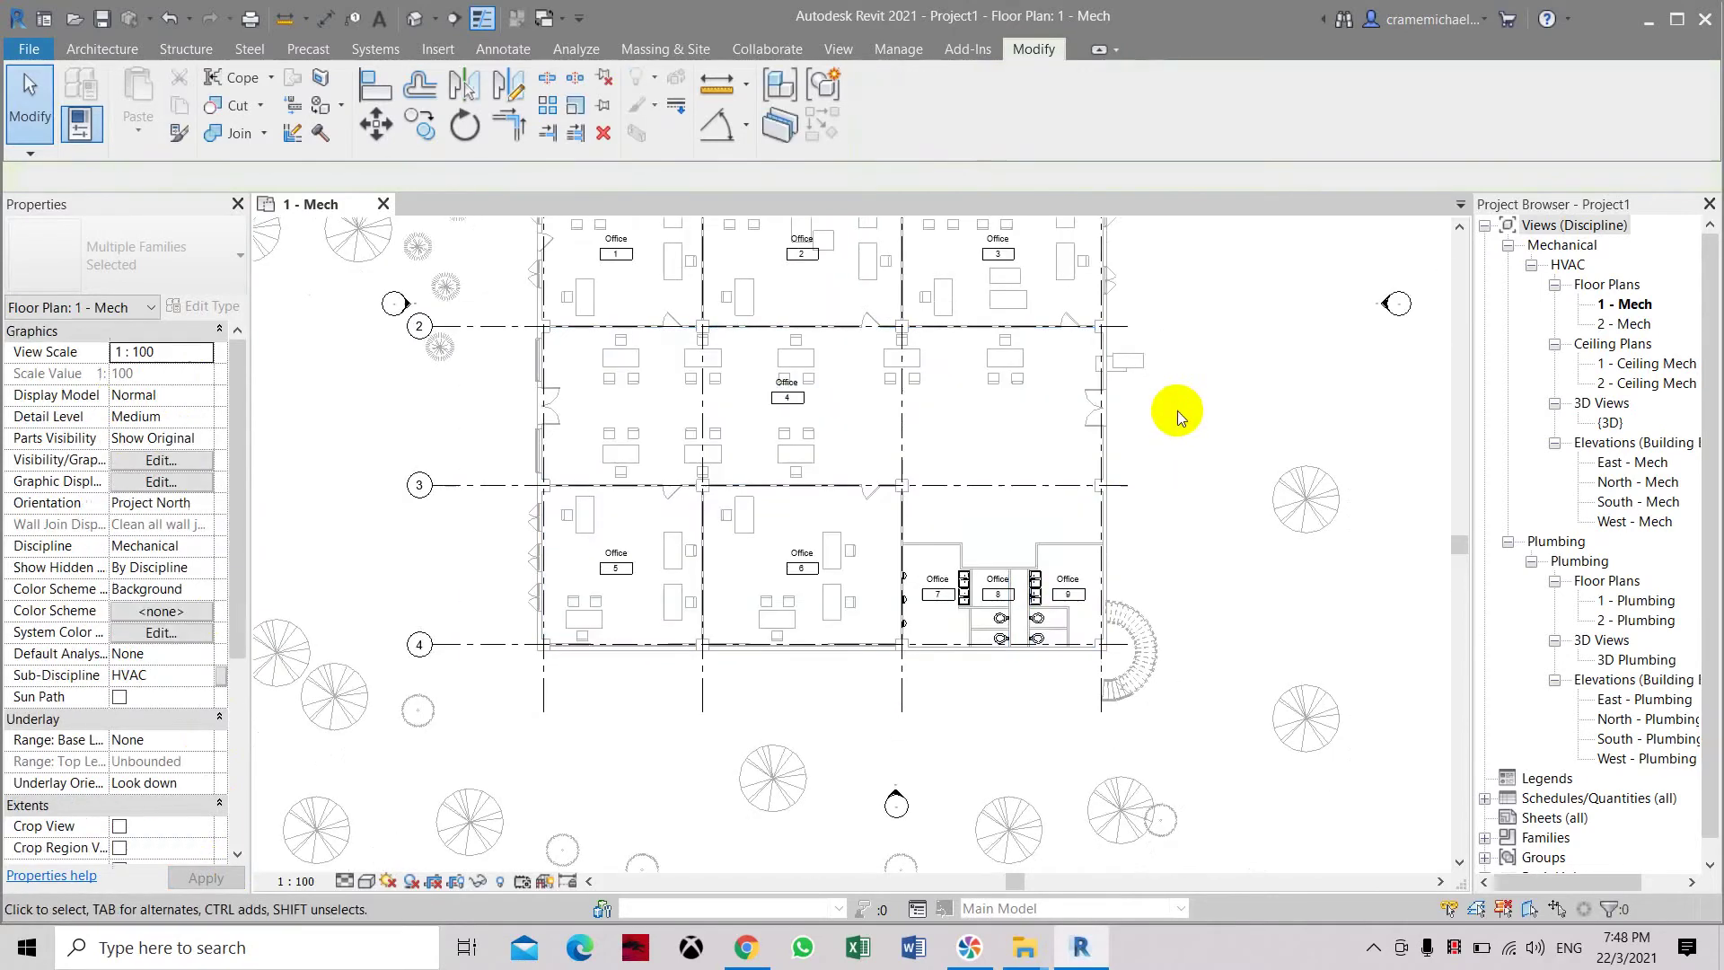
- Check the Office 4 space, then select Office 1 and review its height limits in Properties
{"action": "left_click", "coordinate": [799, 430]}
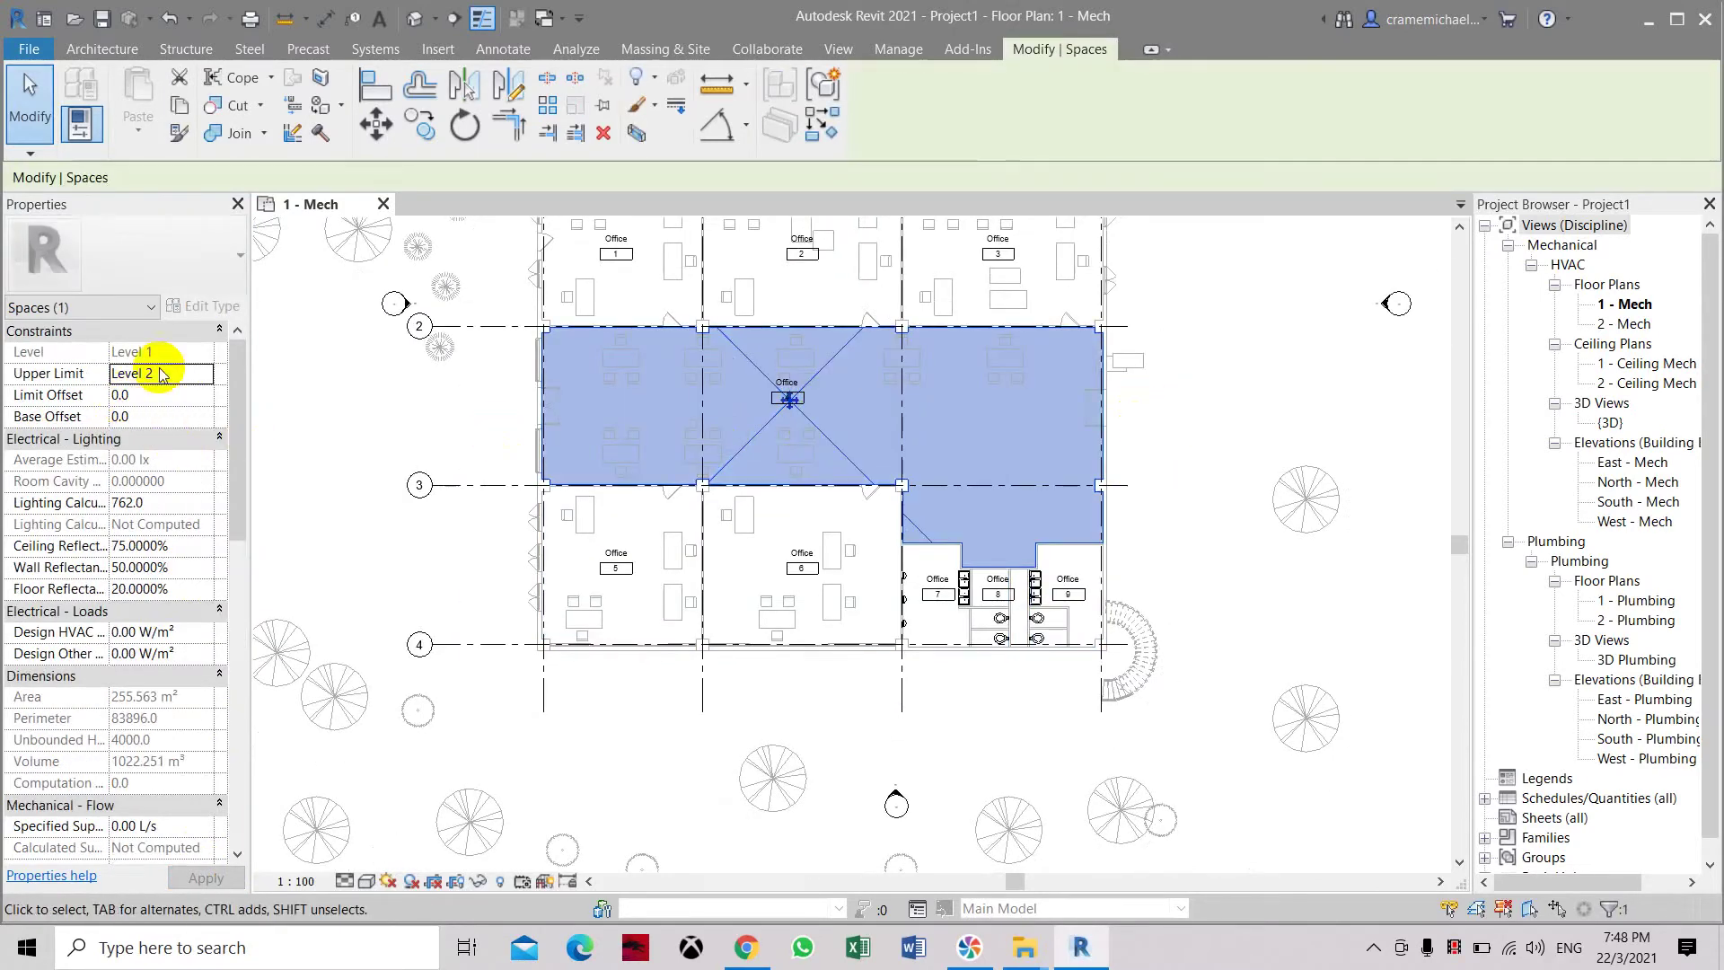
{"action": "left_click", "coordinate": [835, 616]}
{"action": "scroll", "coordinate": [618, 675], "scroll_direction": "up", "scroll_amount": 3}
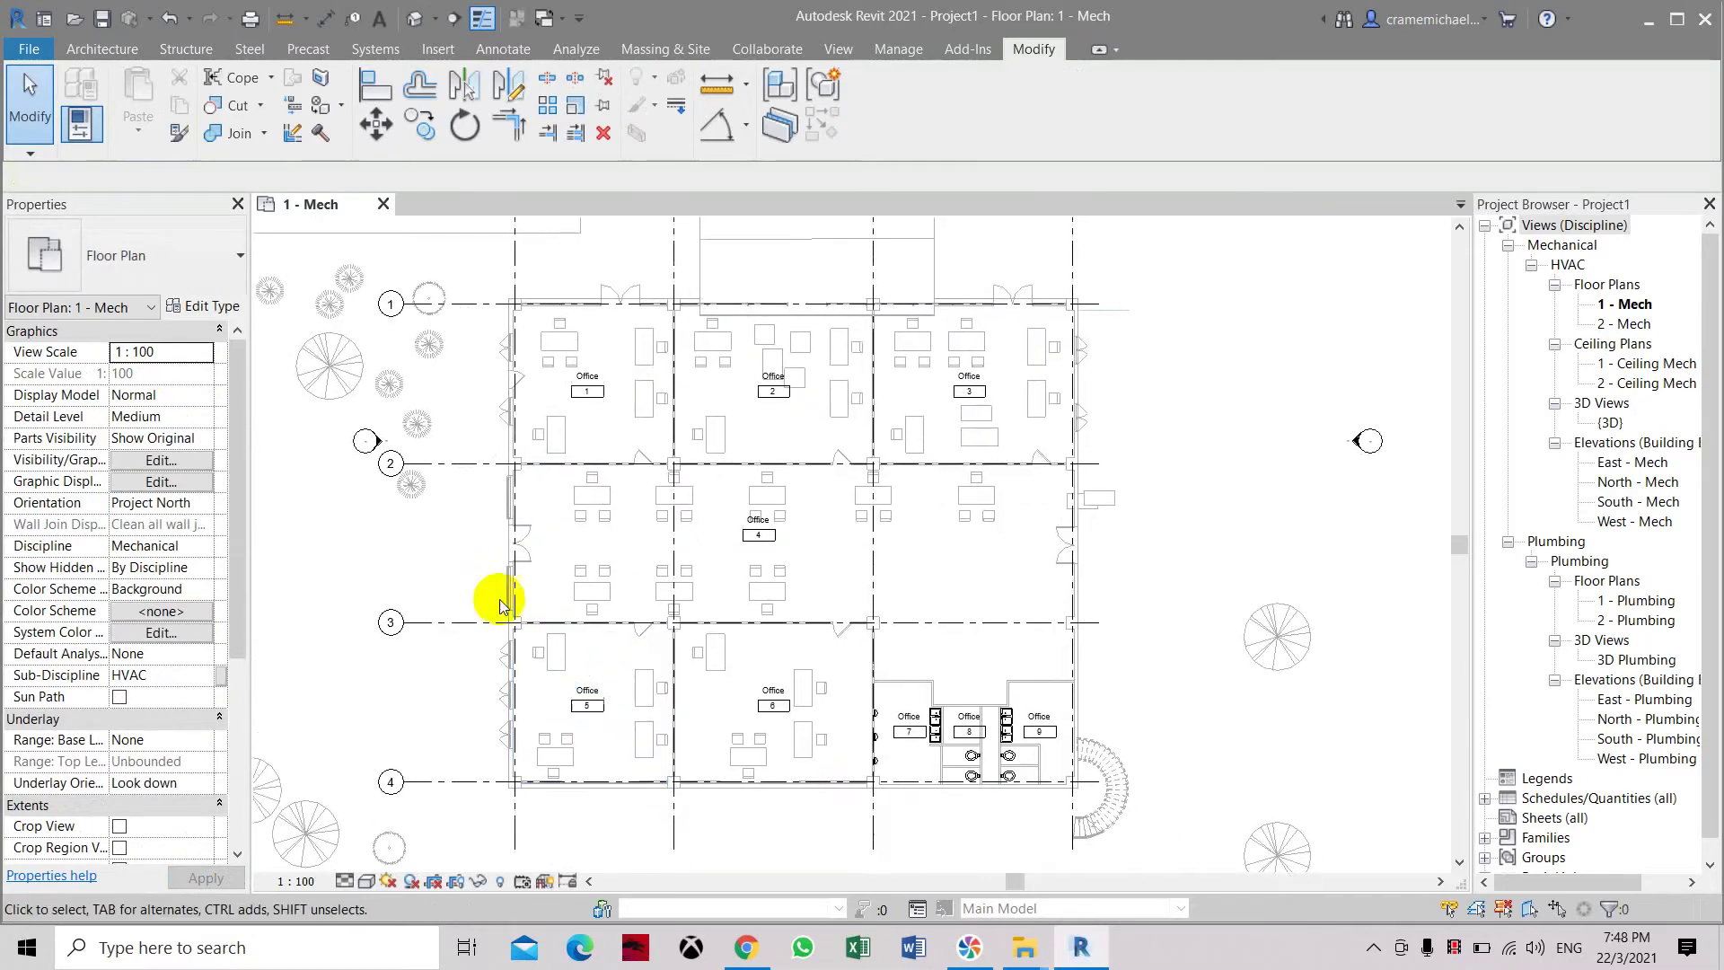
{"action": "left_click", "coordinate": [622, 366]}
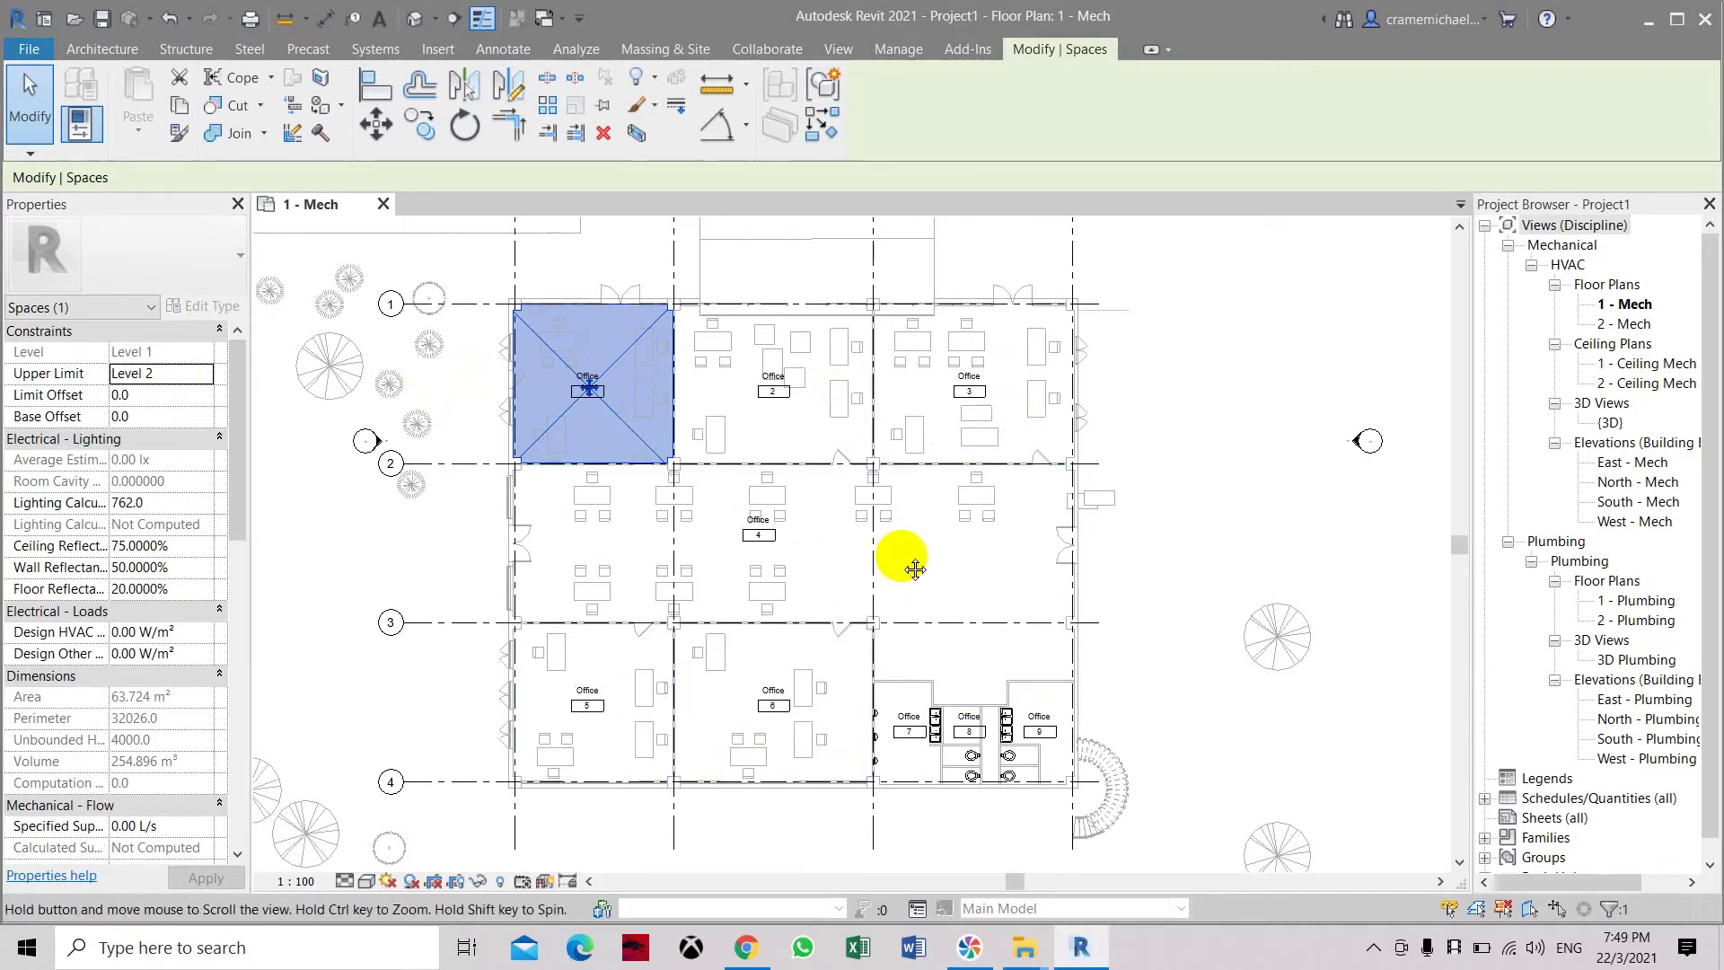
{"action": "middle_click_drag", "start_coordinate": [915, 568], "coordinate": [825, 564]}
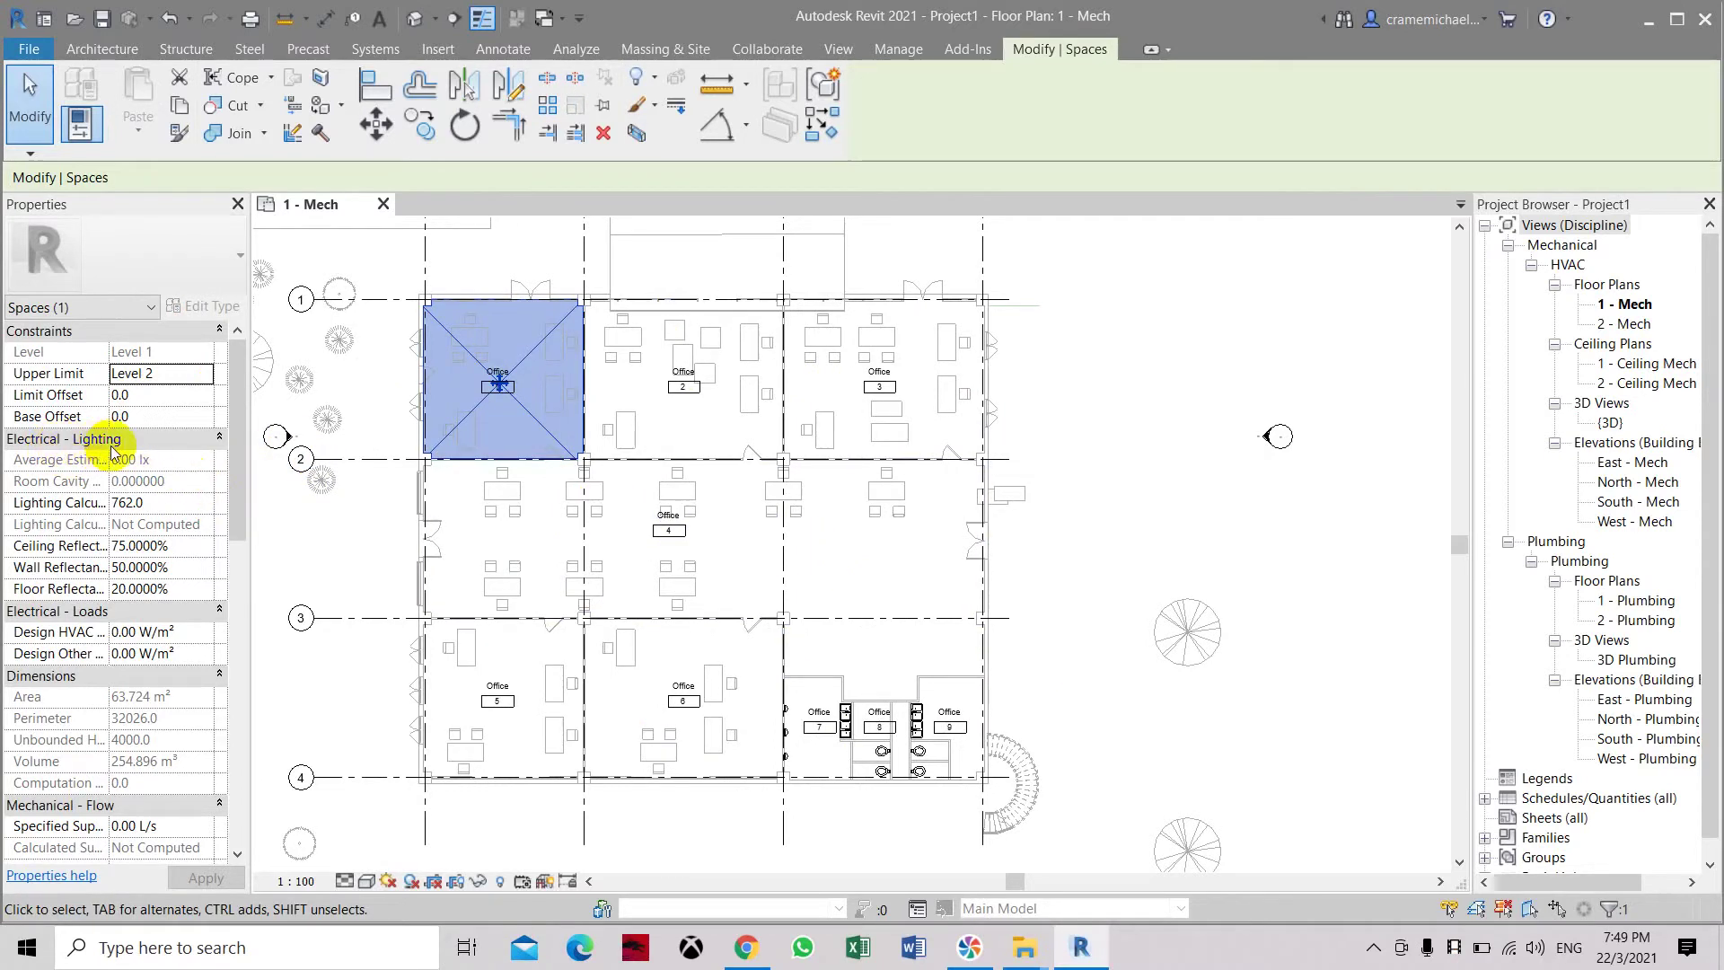
{"action": "scroll", "coordinate": [239, 476], "scroll_direction": "down", "scroll_amount": 2}
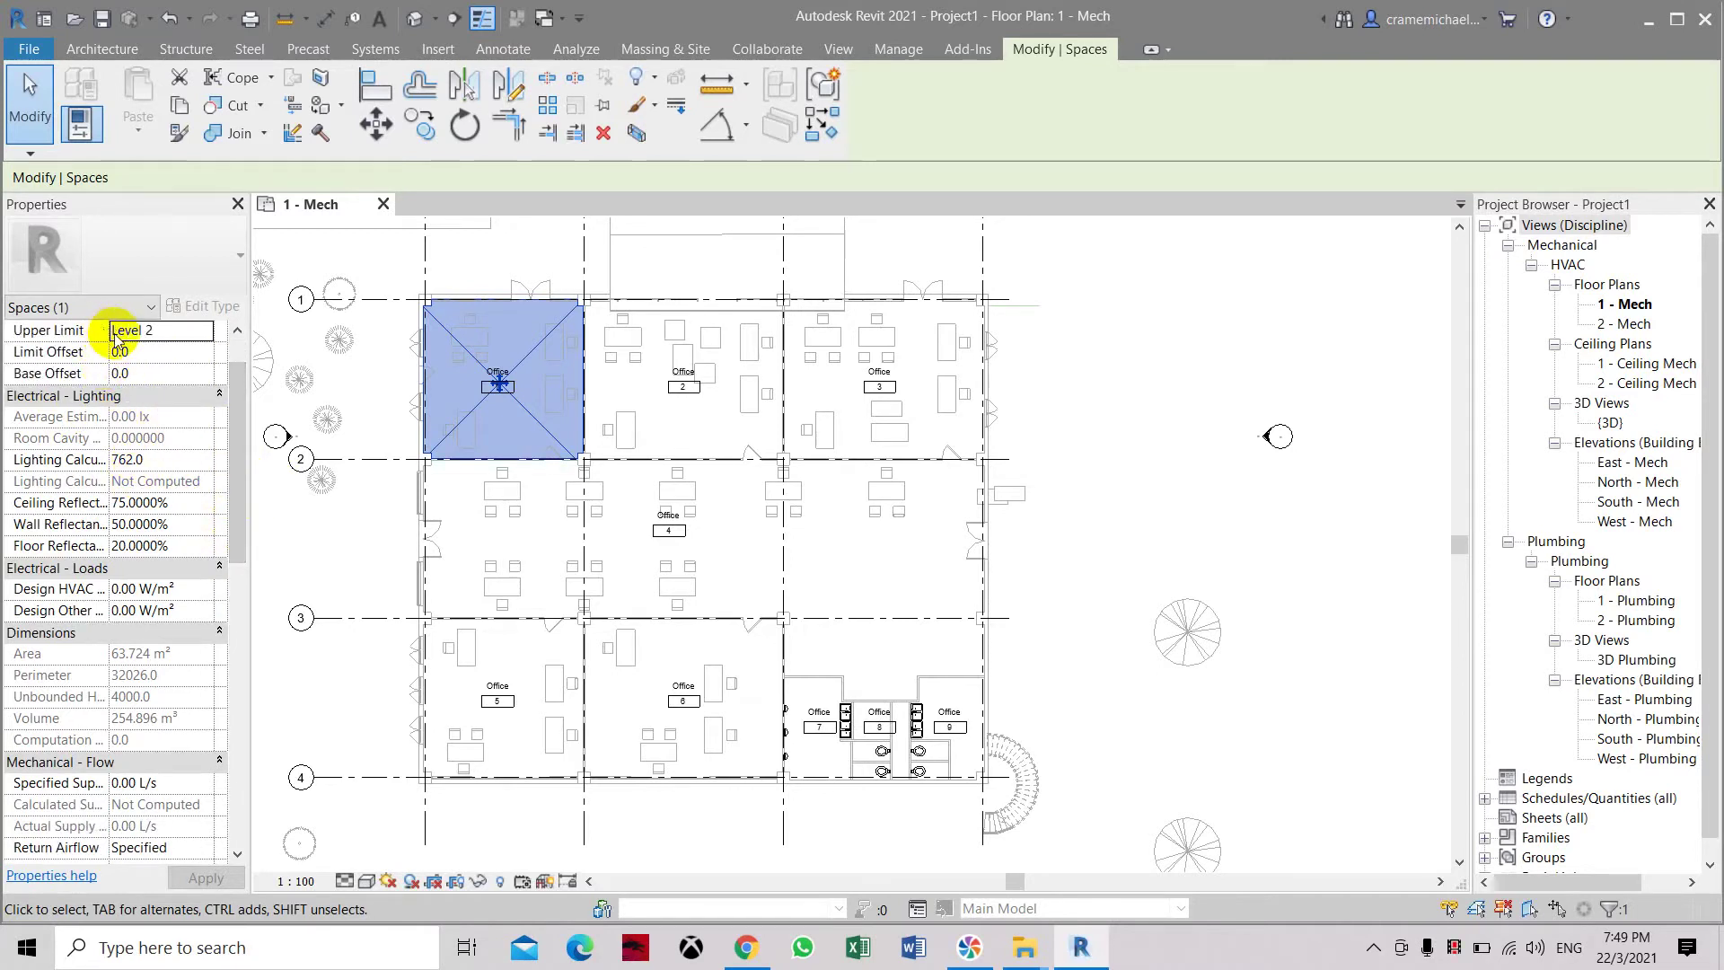
{"action": "left_click_drag", "start_coordinate": [280, 321], "coordinate": [338, 322]}
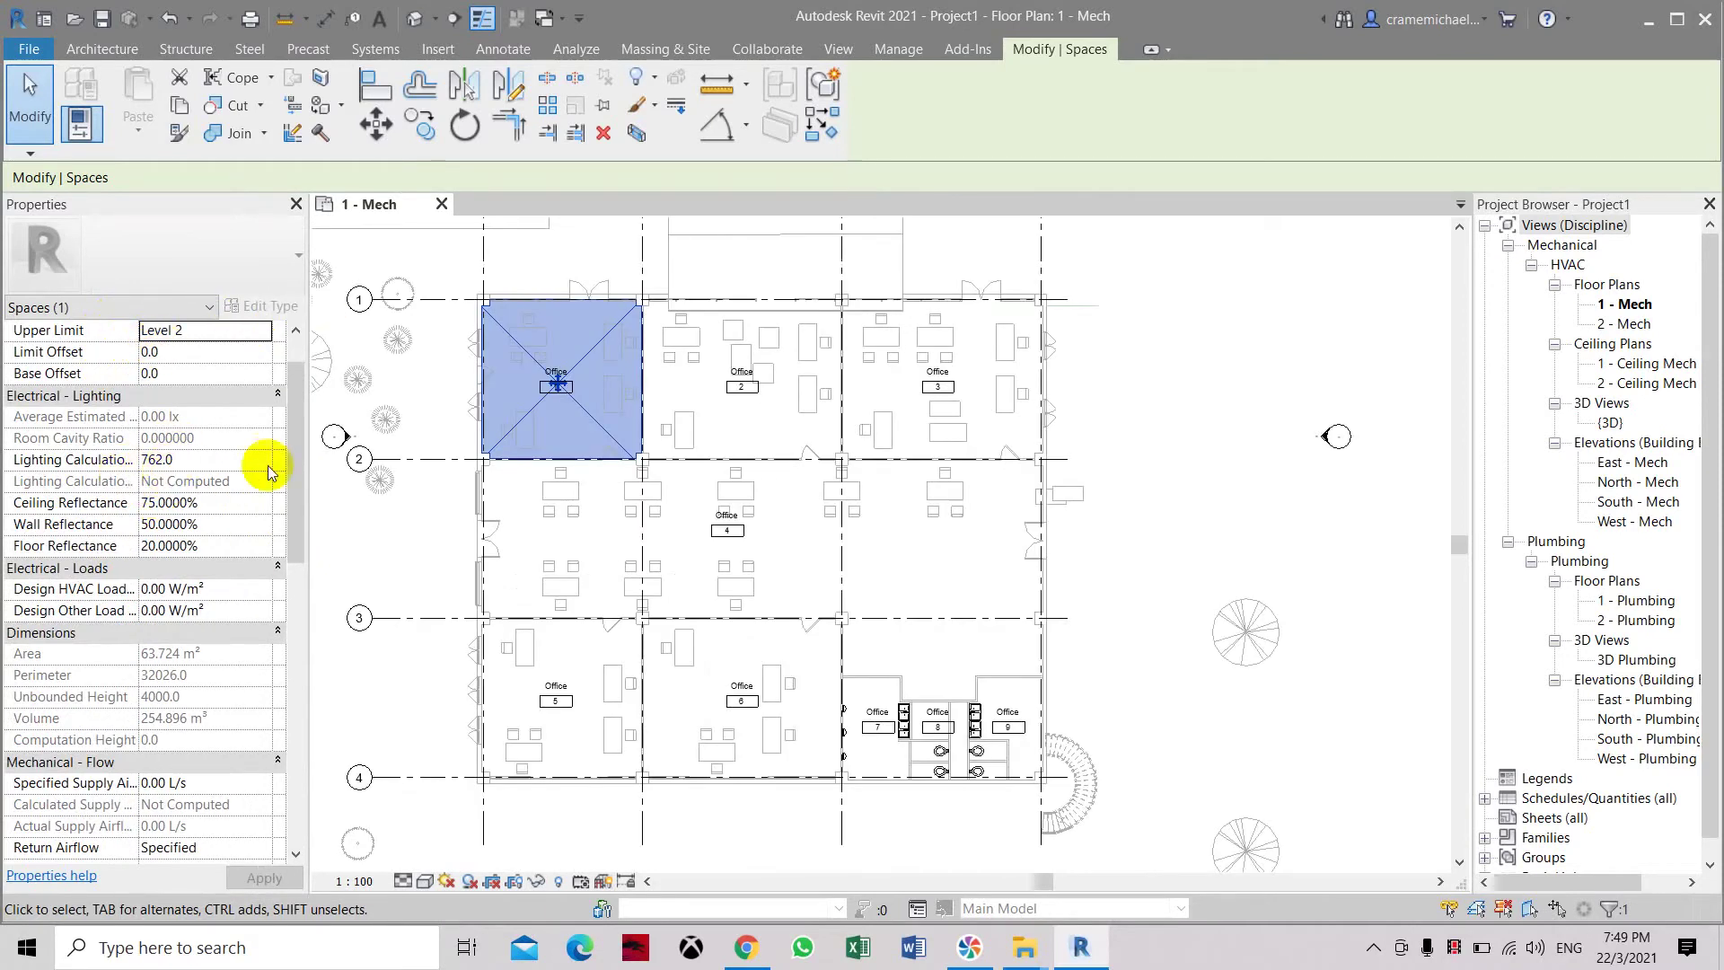
- Widen the Properties name column and scroll to Office 1's Energy Analysis settings
{"action": "left_click_drag", "start_coordinate": [141, 348], "coordinate": [167, 348]}
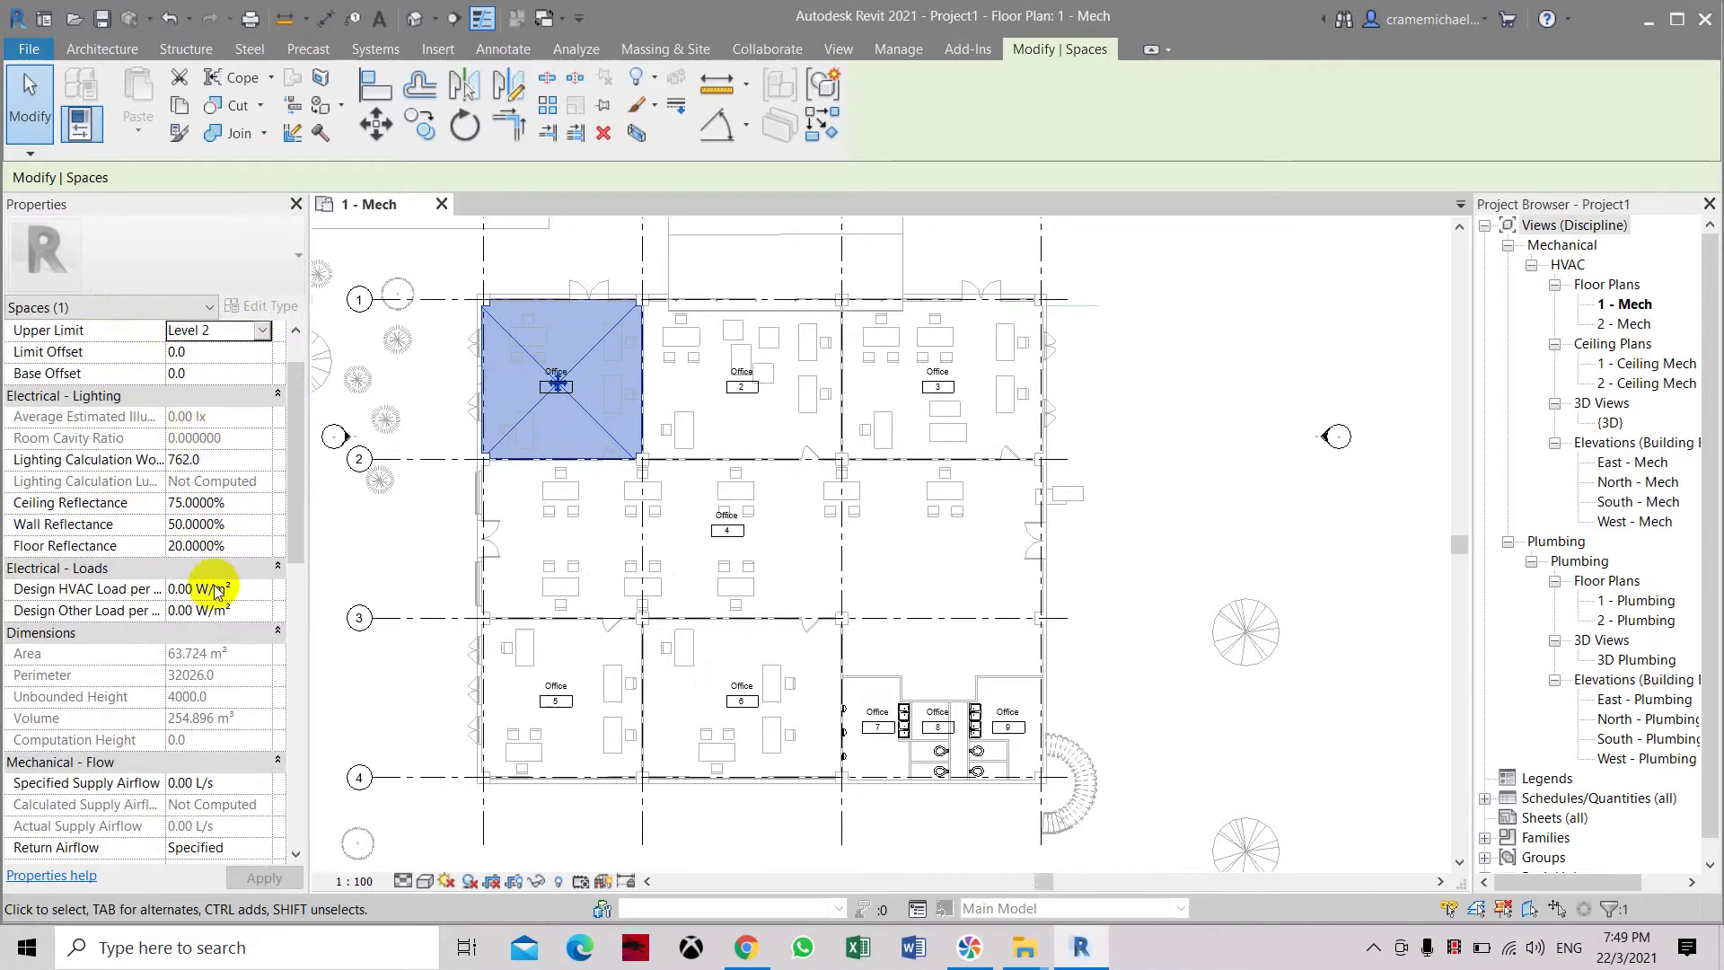
{"action": "scroll", "coordinate": [215, 590], "scroll_direction": "down", "scroll_amount": 1}
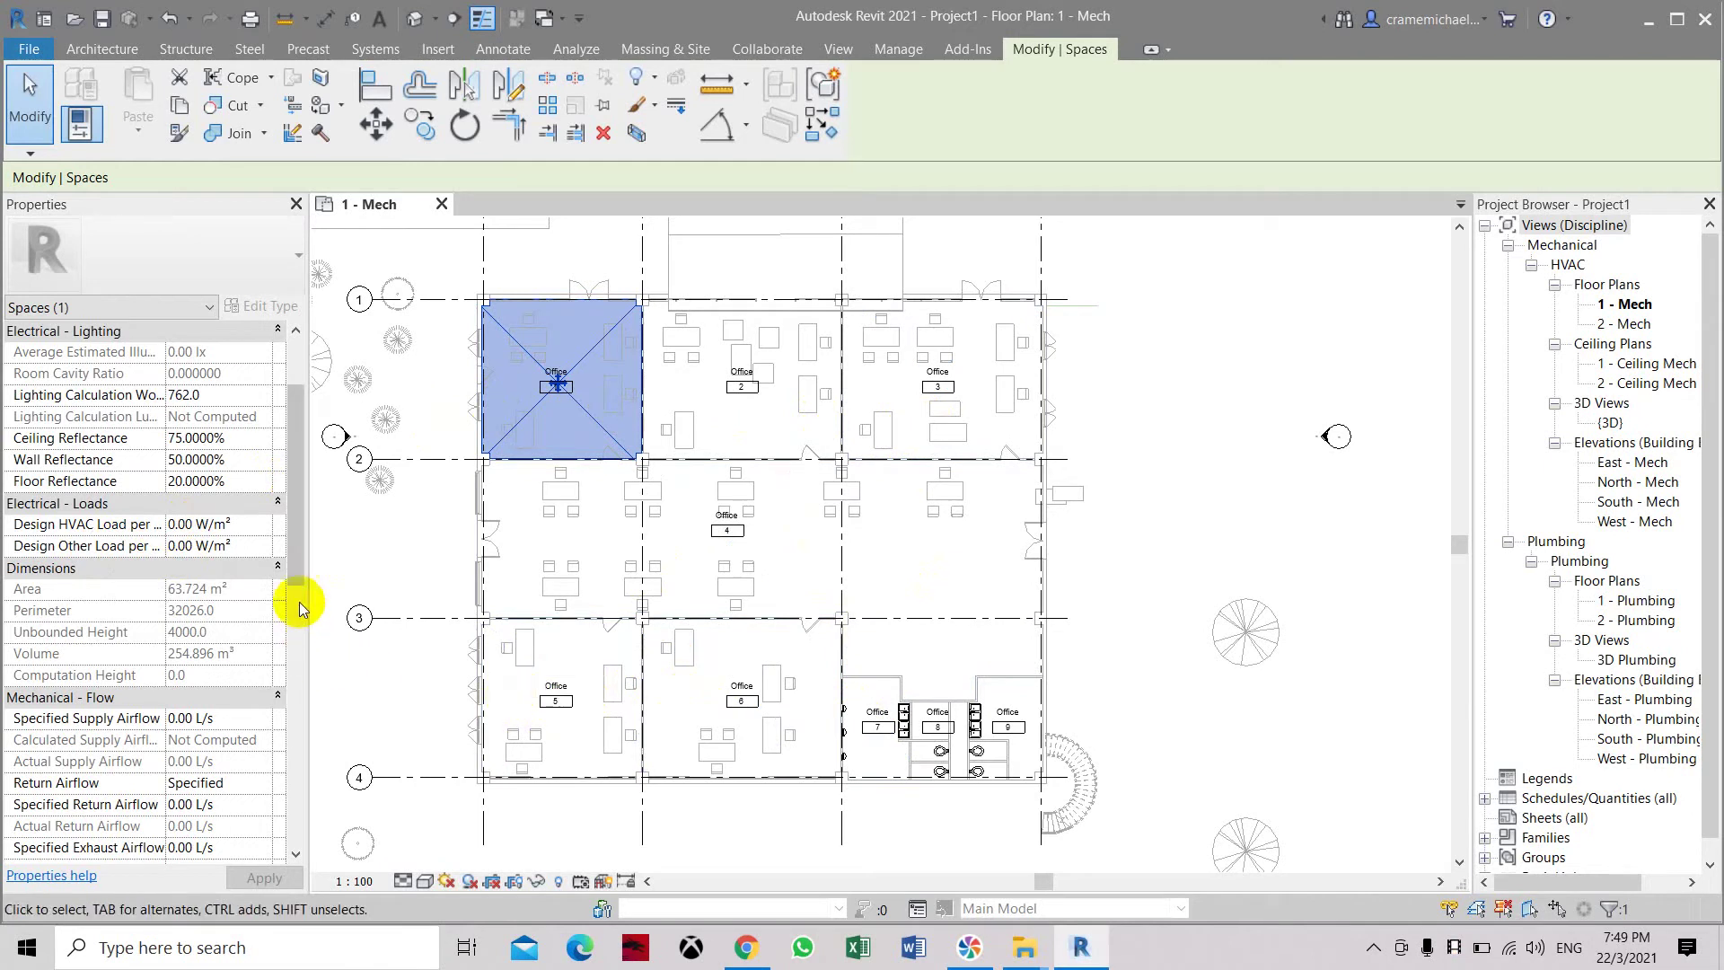
{"action": "left_click_drag", "start_coordinate": [293, 562], "coordinate": [293, 584]}
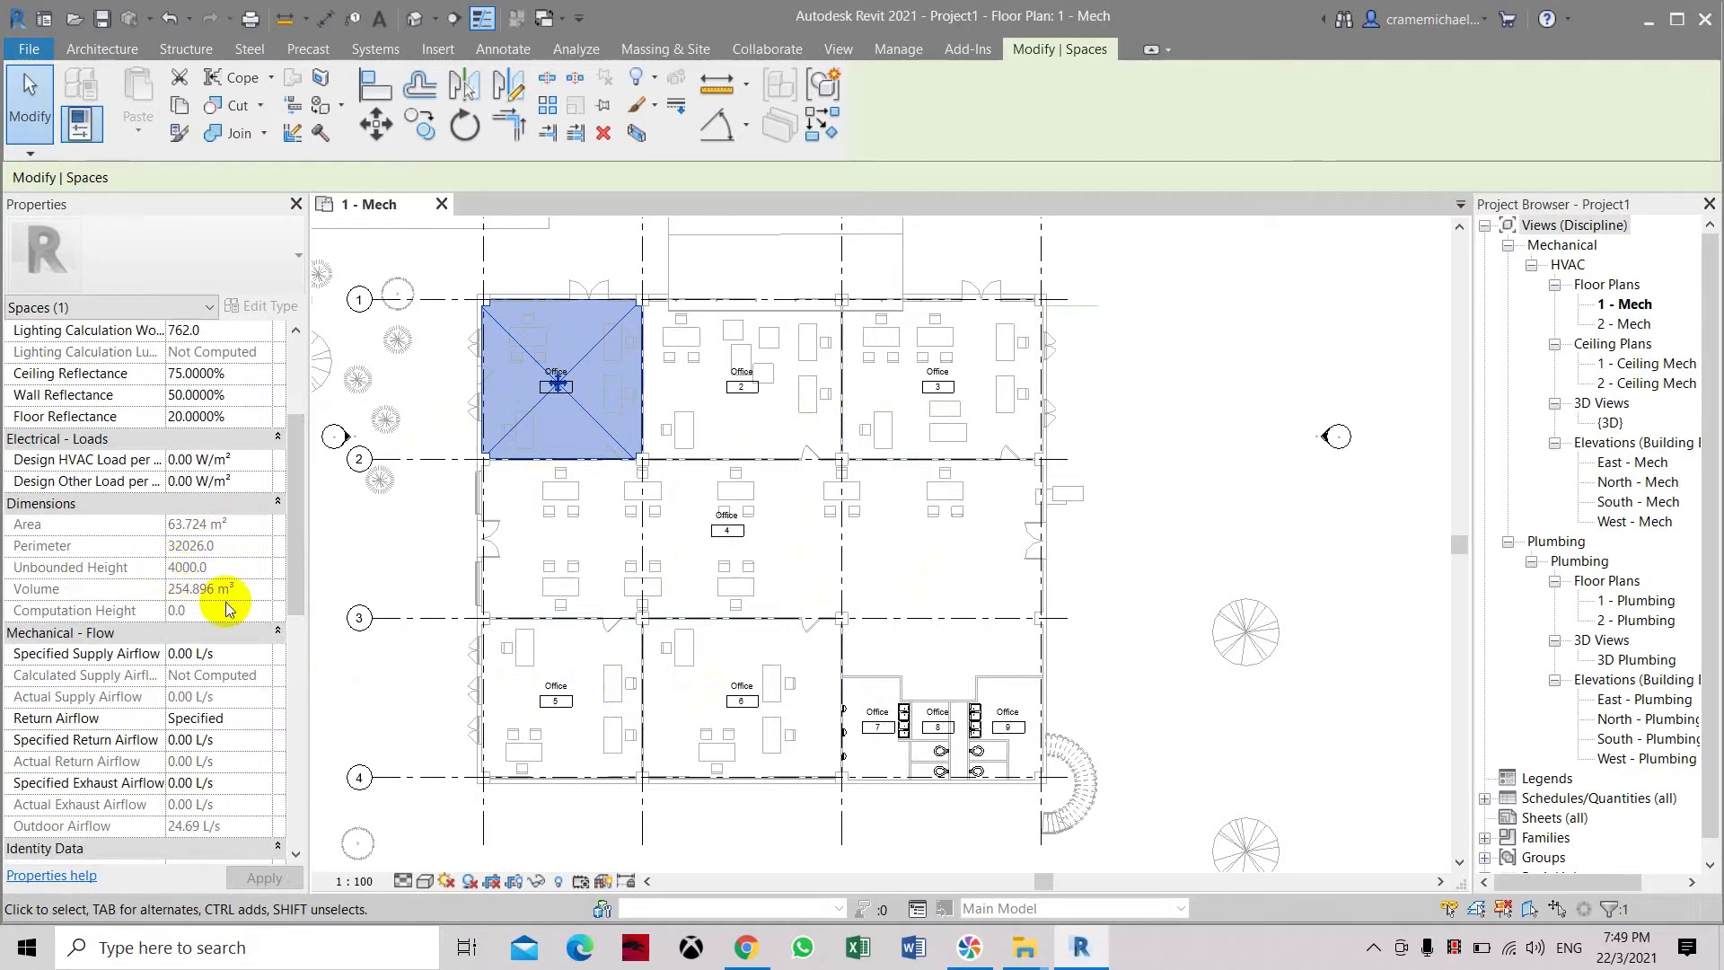
{"action": "left_click_drag", "start_coordinate": [293, 587], "coordinate": [277, 685]}
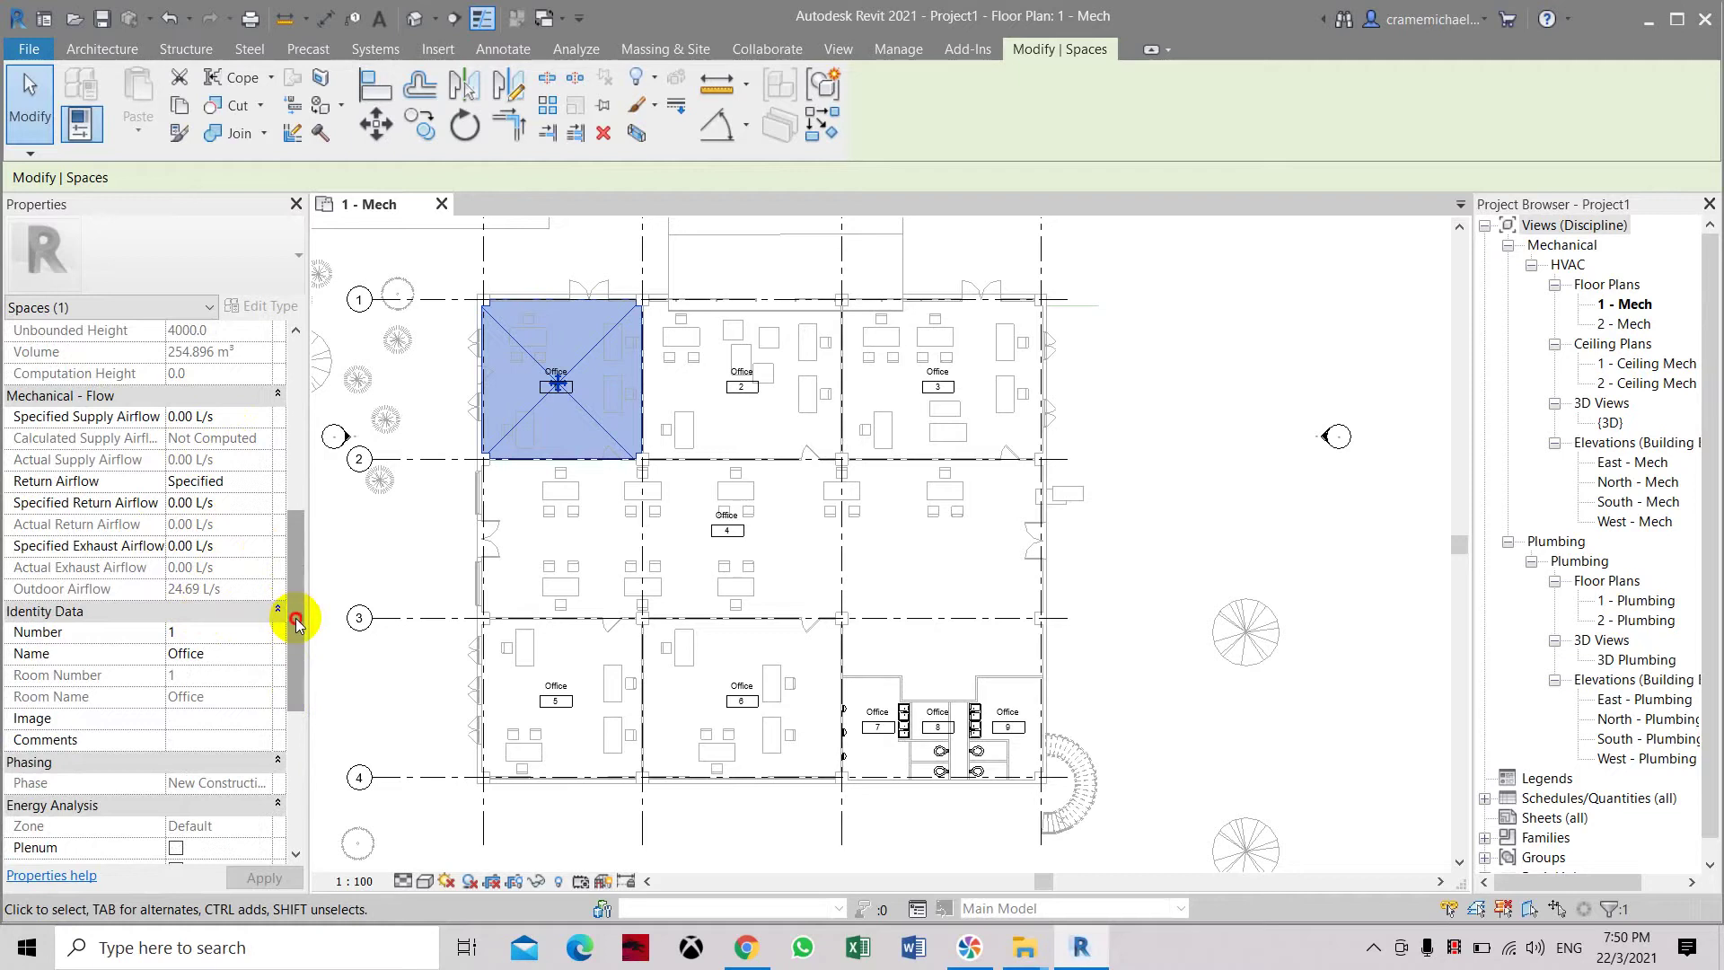
{"action": "left_click_drag", "start_coordinate": [296, 623], "coordinate": [296, 629]}
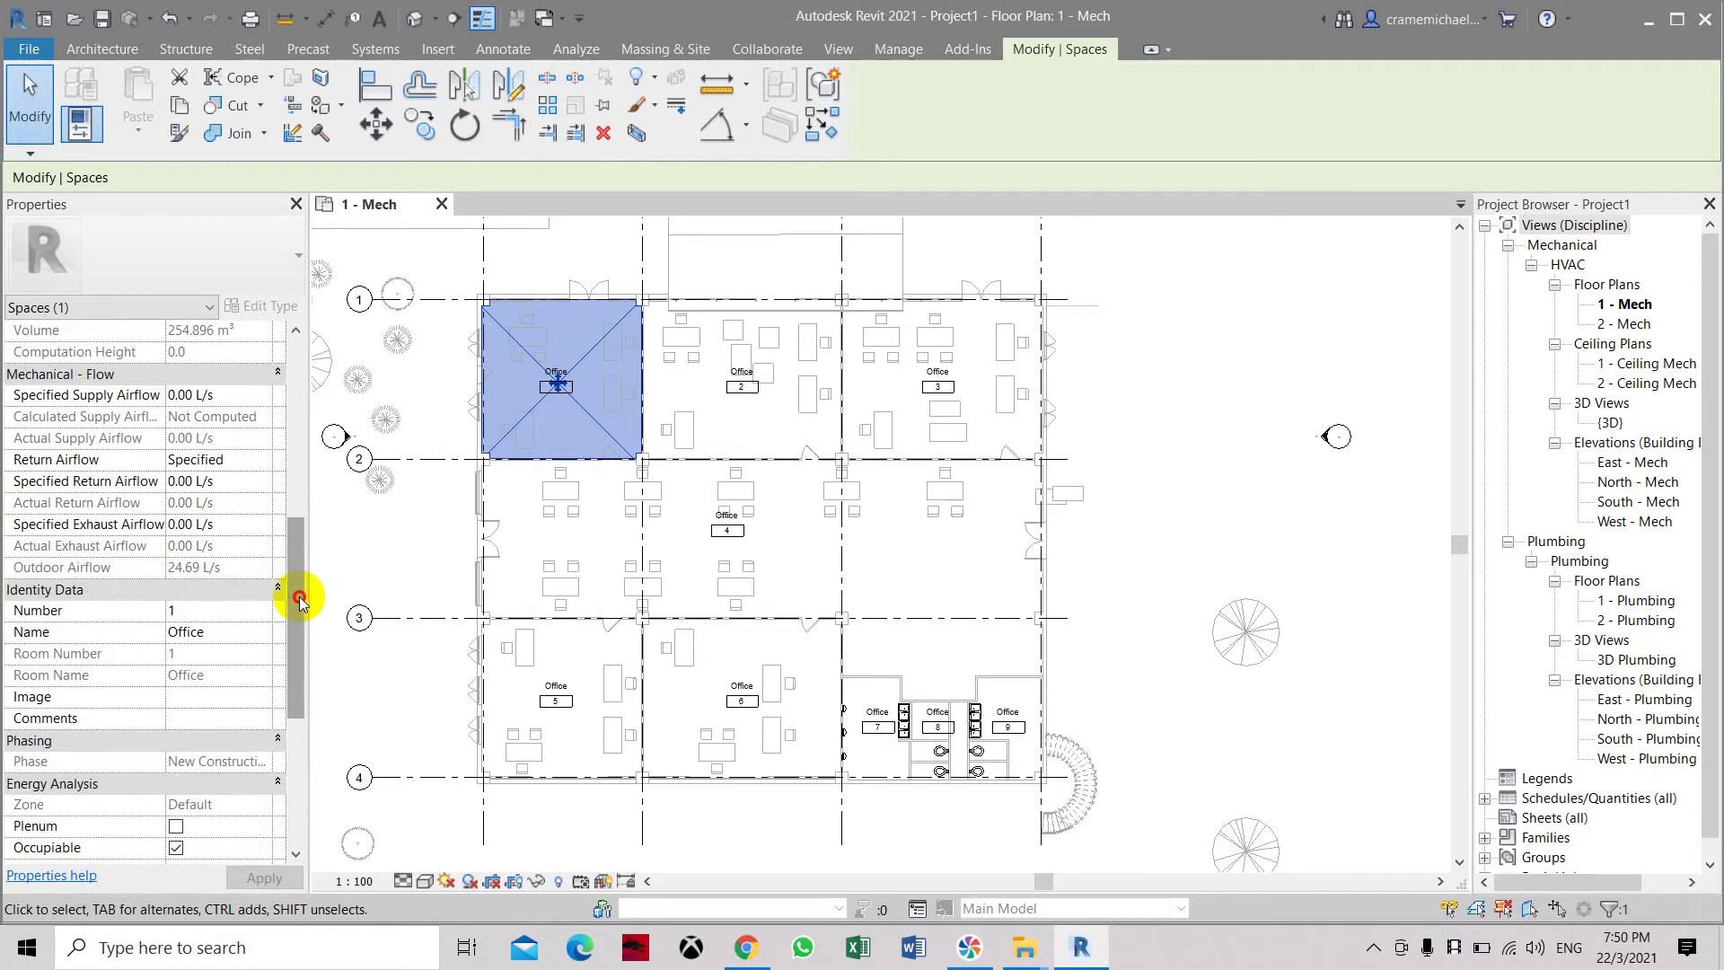
{"action": "left_click_drag", "start_coordinate": [294, 638], "coordinate": [296, 583]}
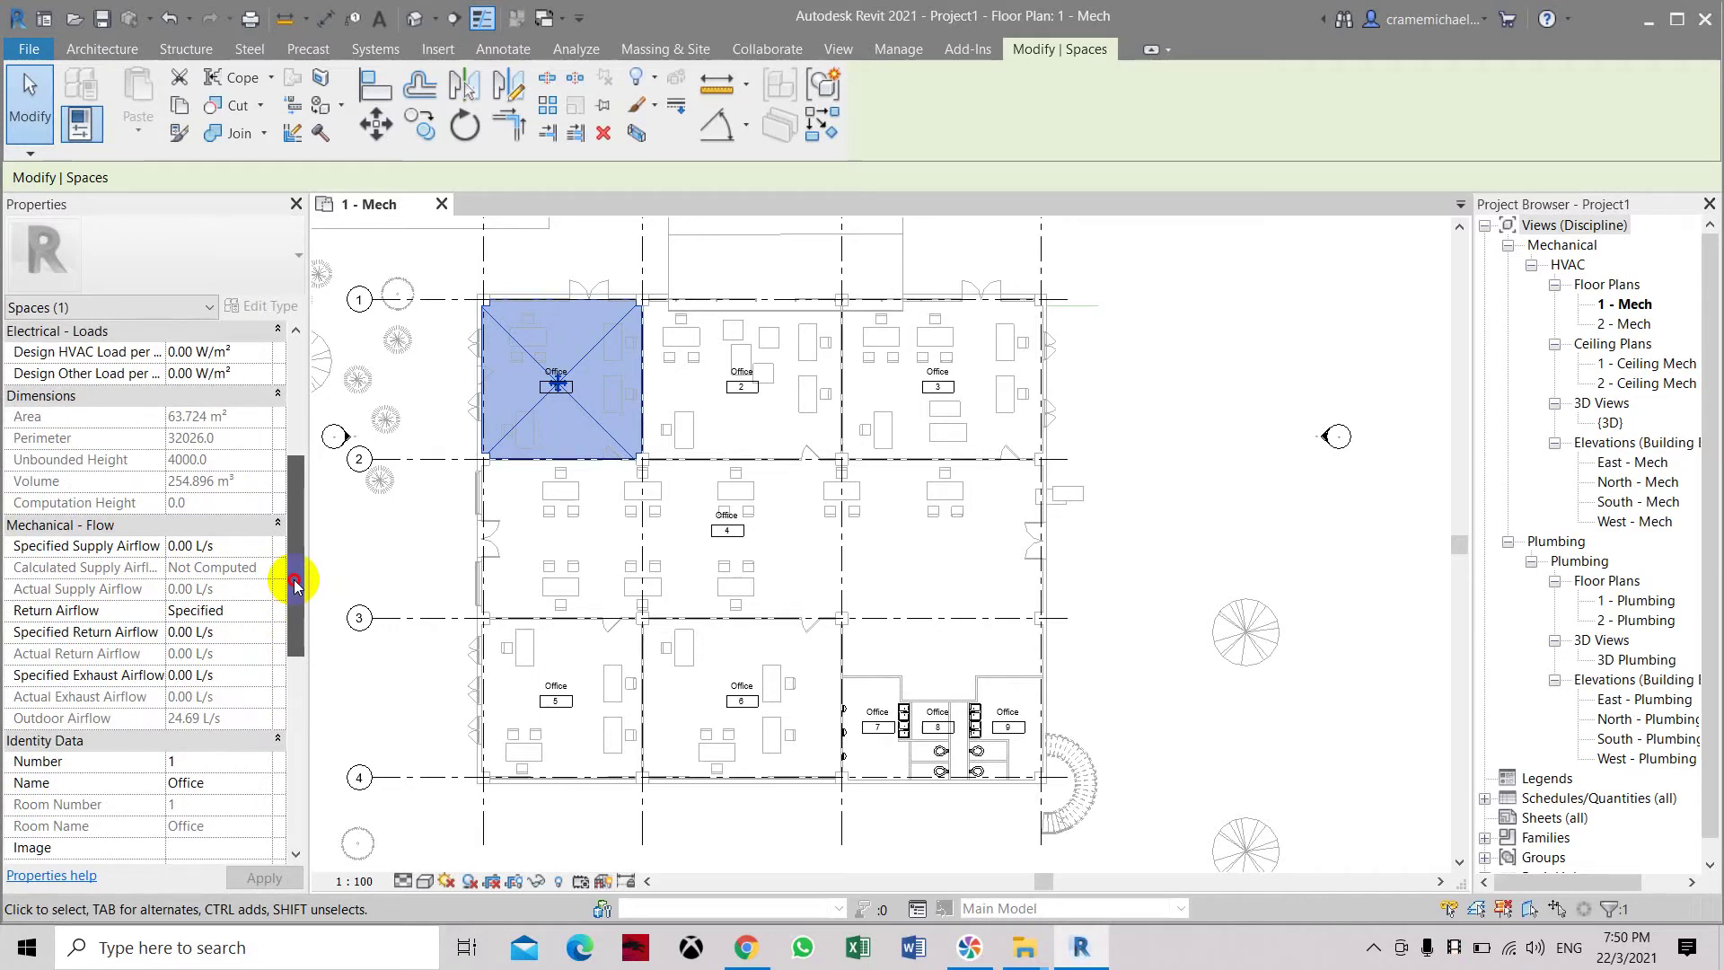
{"action": "left_click_drag", "start_coordinate": [293, 584], "coordinate": [294, 645]}
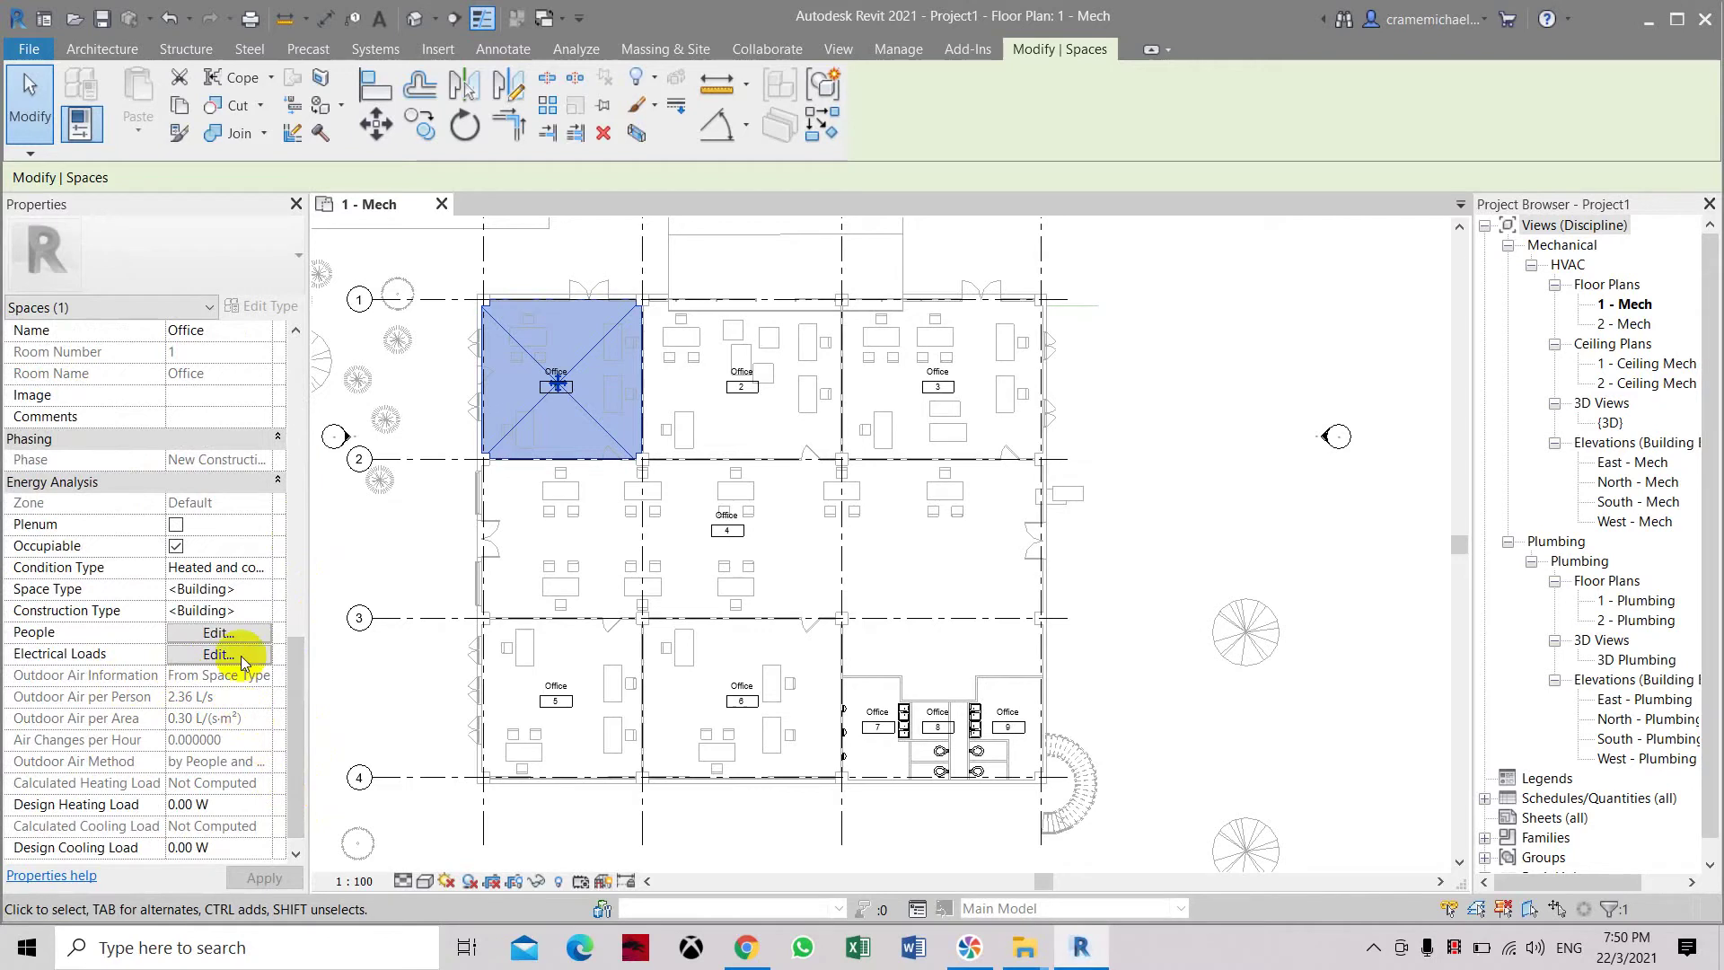
- Set Office 1's Condition Type to Cooled and bring up Space Type Settings
{"action": "left_click", "coordinate": [270, 571]}
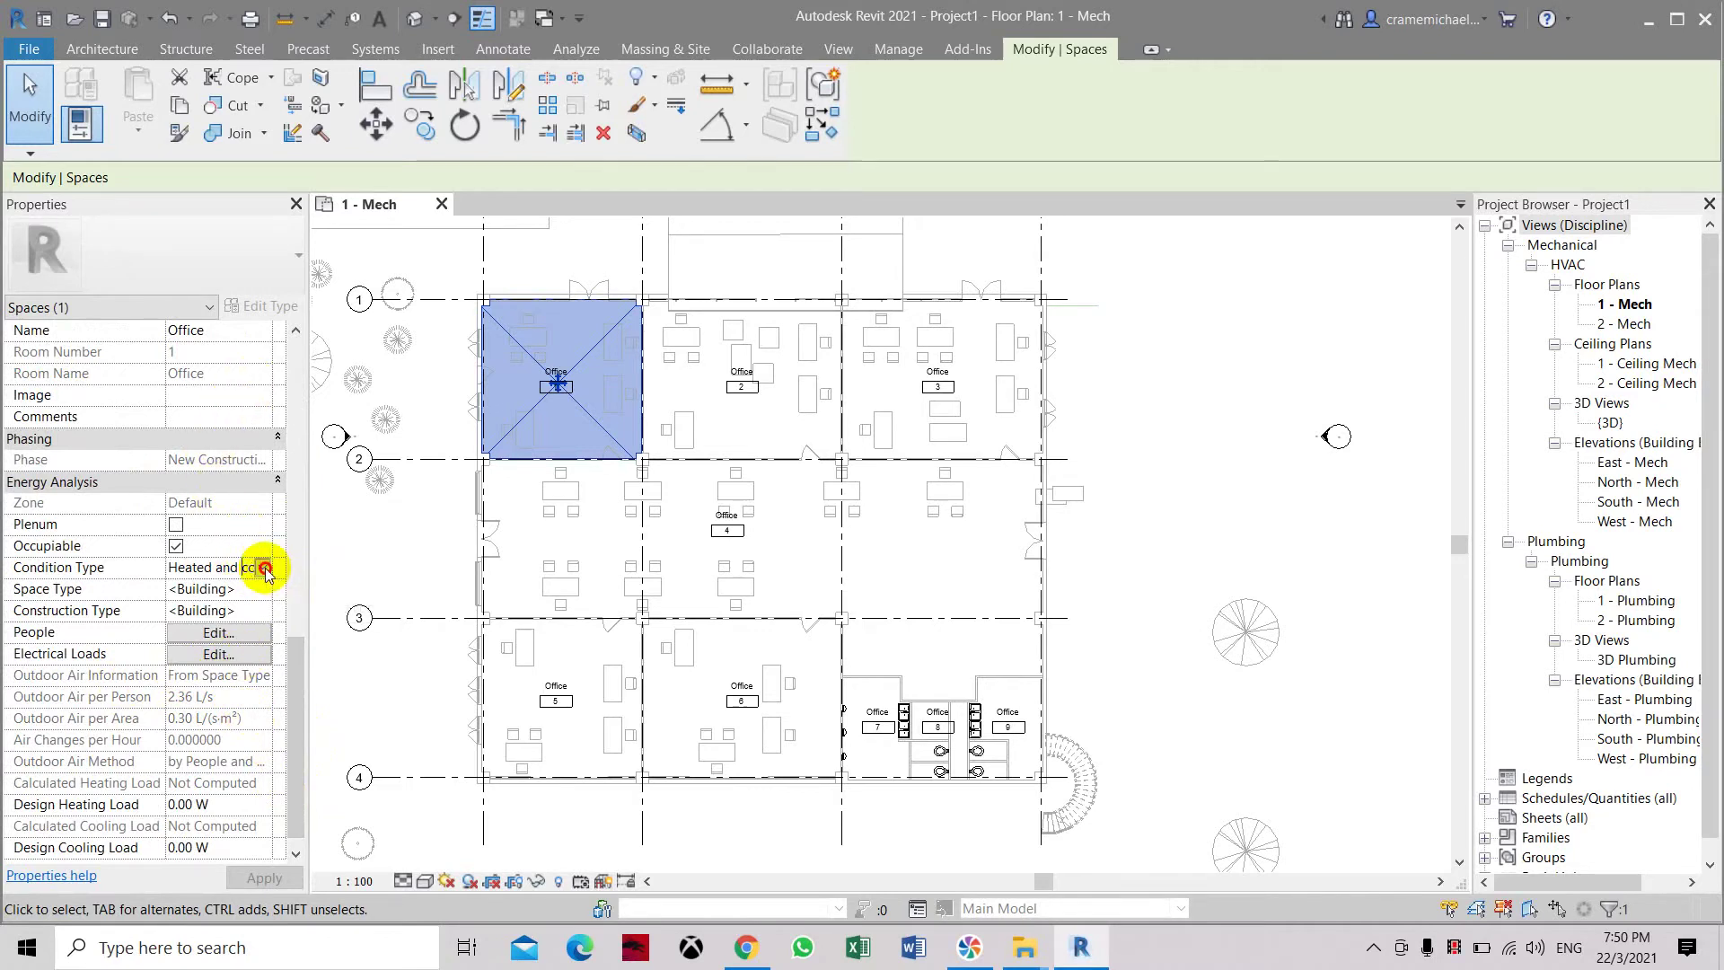
{"action": "left_click", "coordinate": [263, 569]}
{"action": "left_click", "coordinate": [192, 608]}
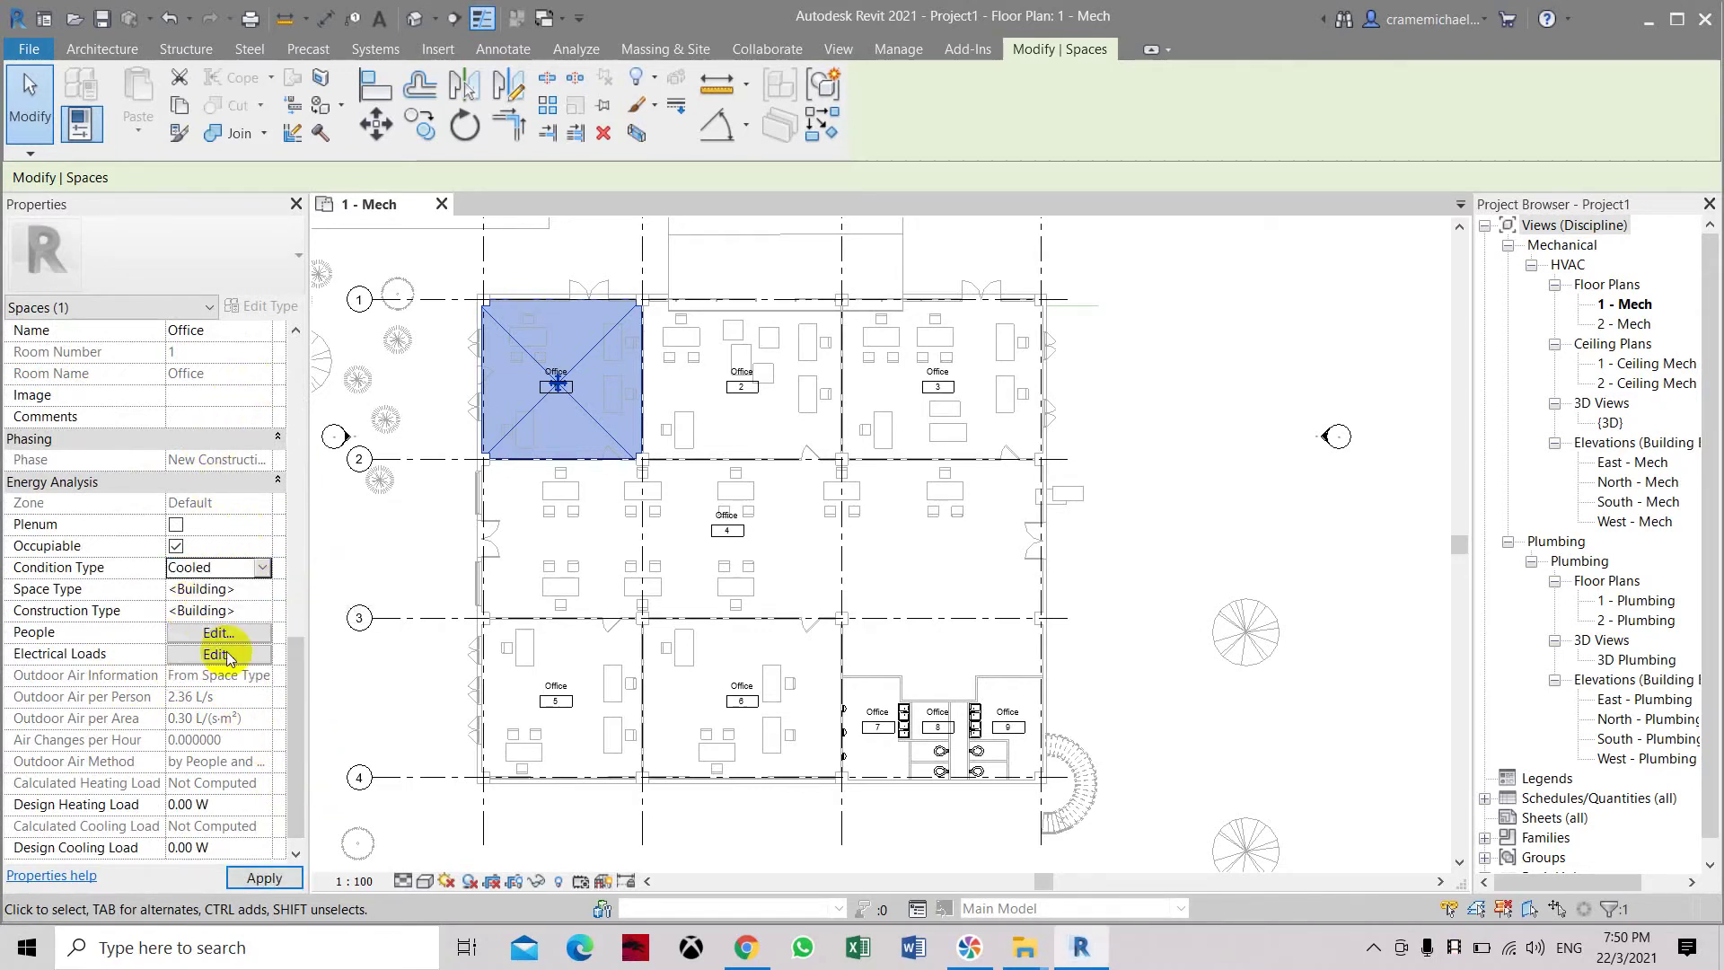
{"action": "left_click", "coordinate": [260, 593]}
{"action": "left_click", "coordinate": [259, 593]}
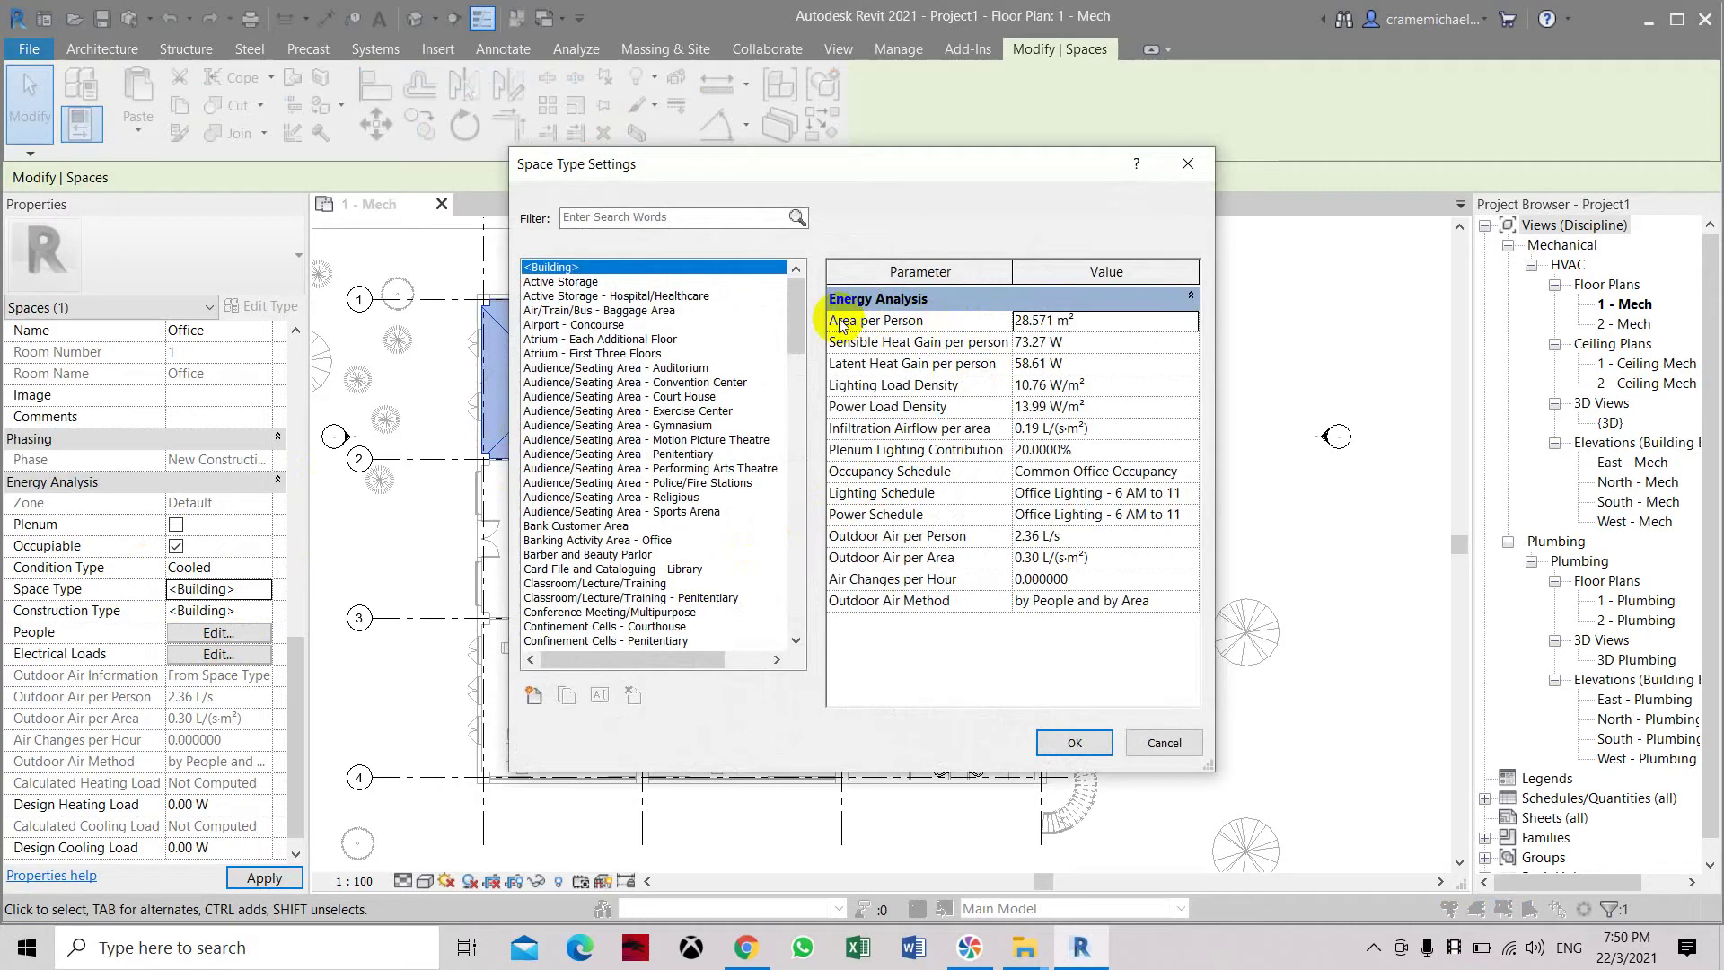
- Select Office - Open Plan after comparing it with Office - Enclosed and Inactive Storage
{"action": "left_click_drag", "start_coordinate": [805, 316], "coordinate": [820, 556]}
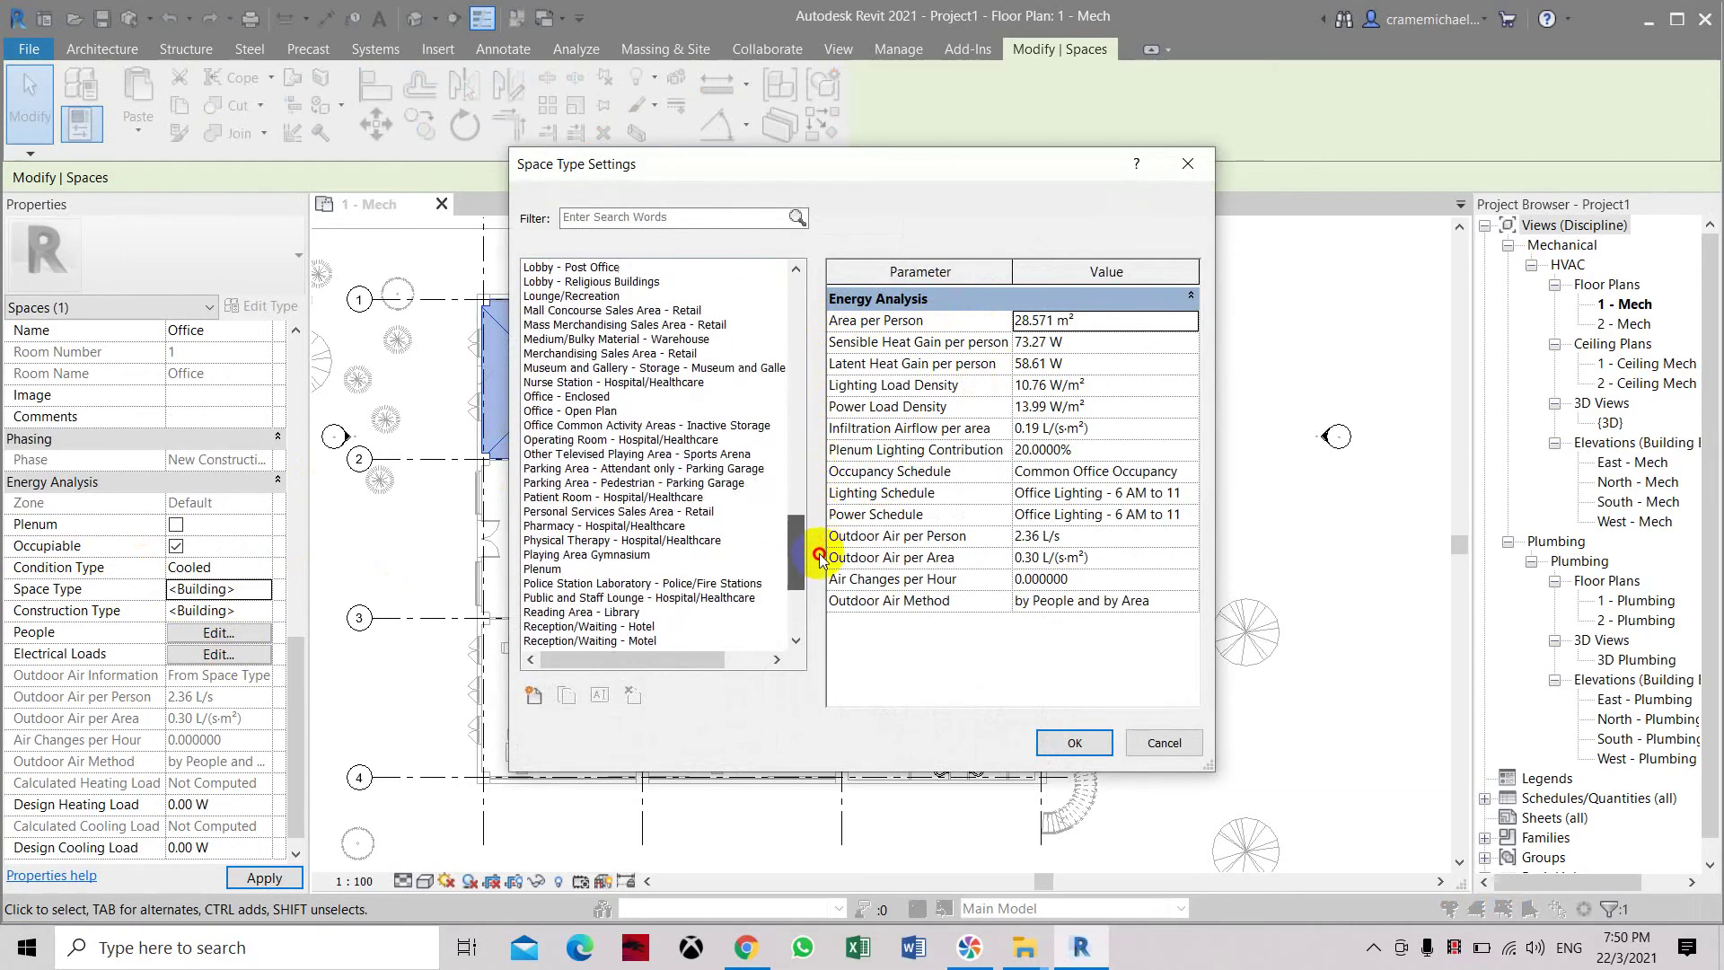
{"action": "left_click", "coordinate": [588, 413]}
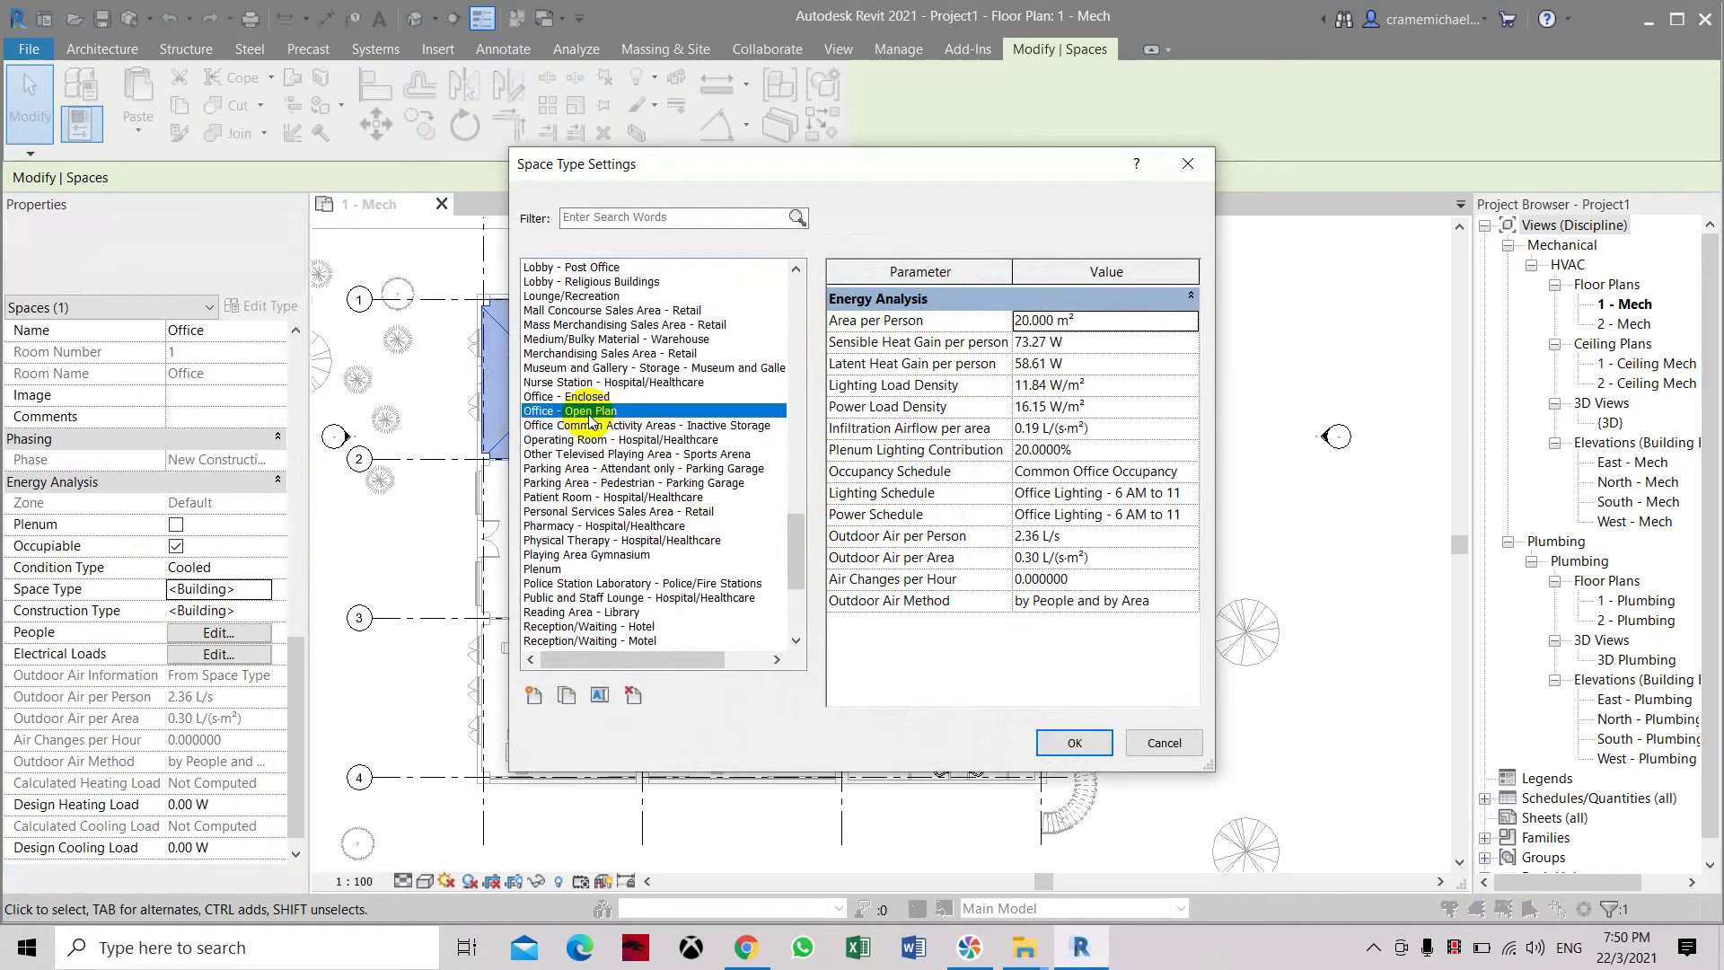
{"action": "left_click", "coordinate": [586, 397]}
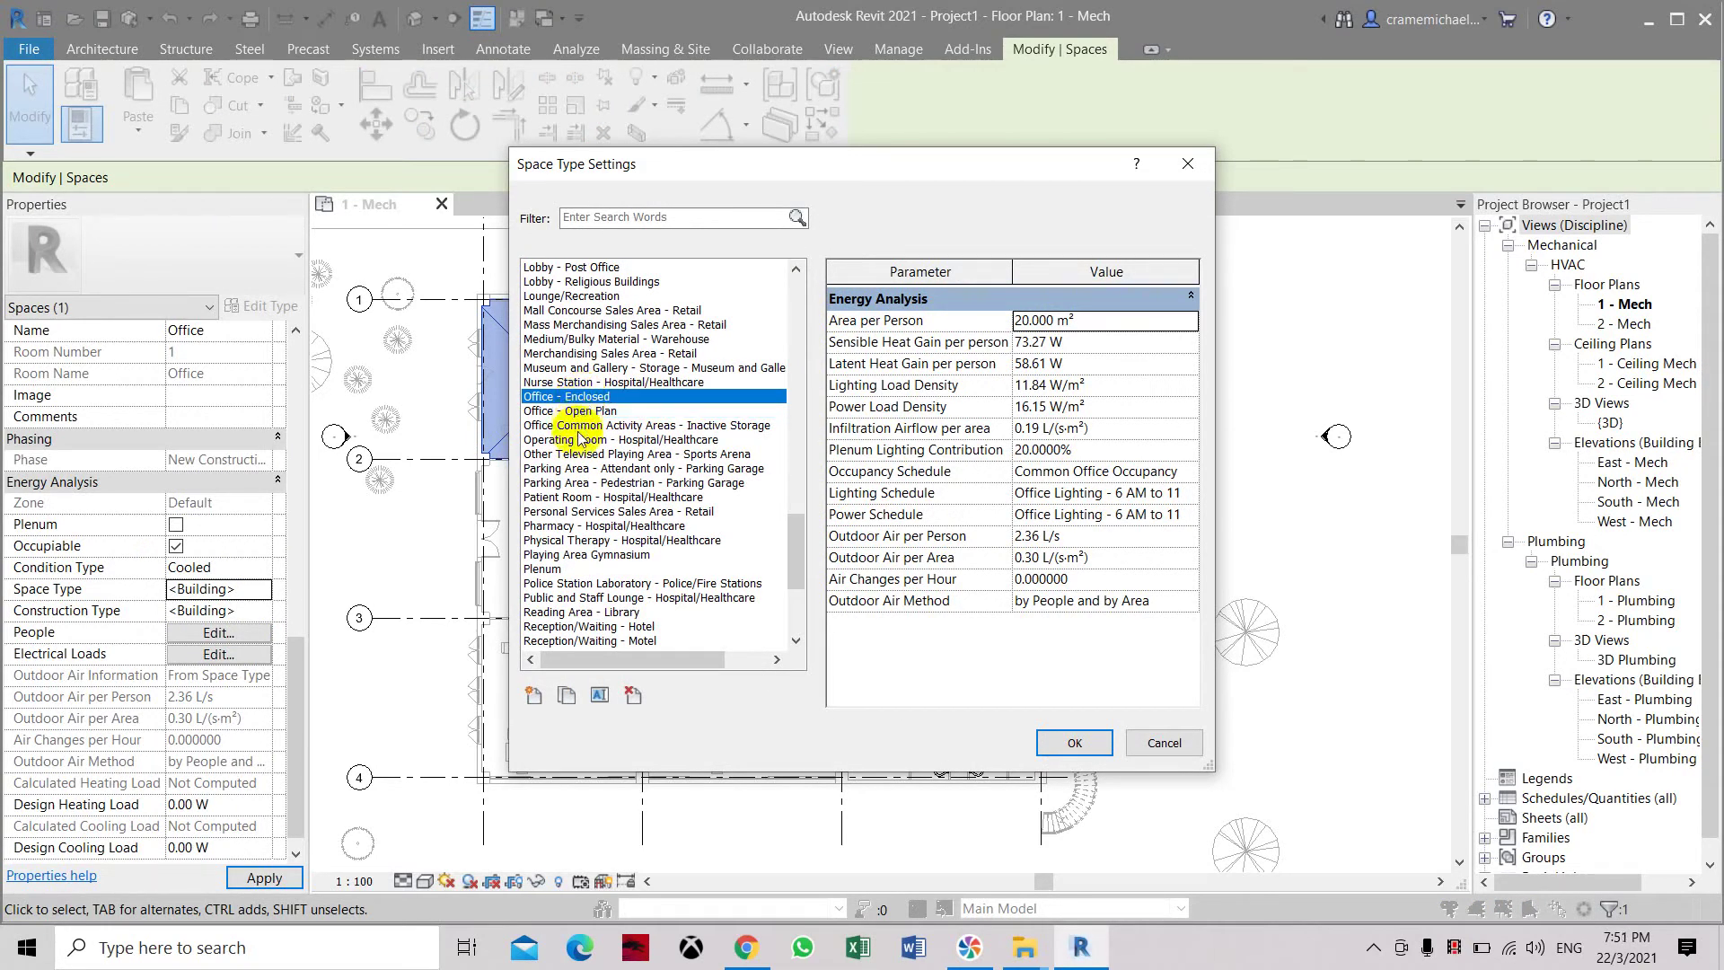
{"action": "left_click", "coordinate": [579, 428]}
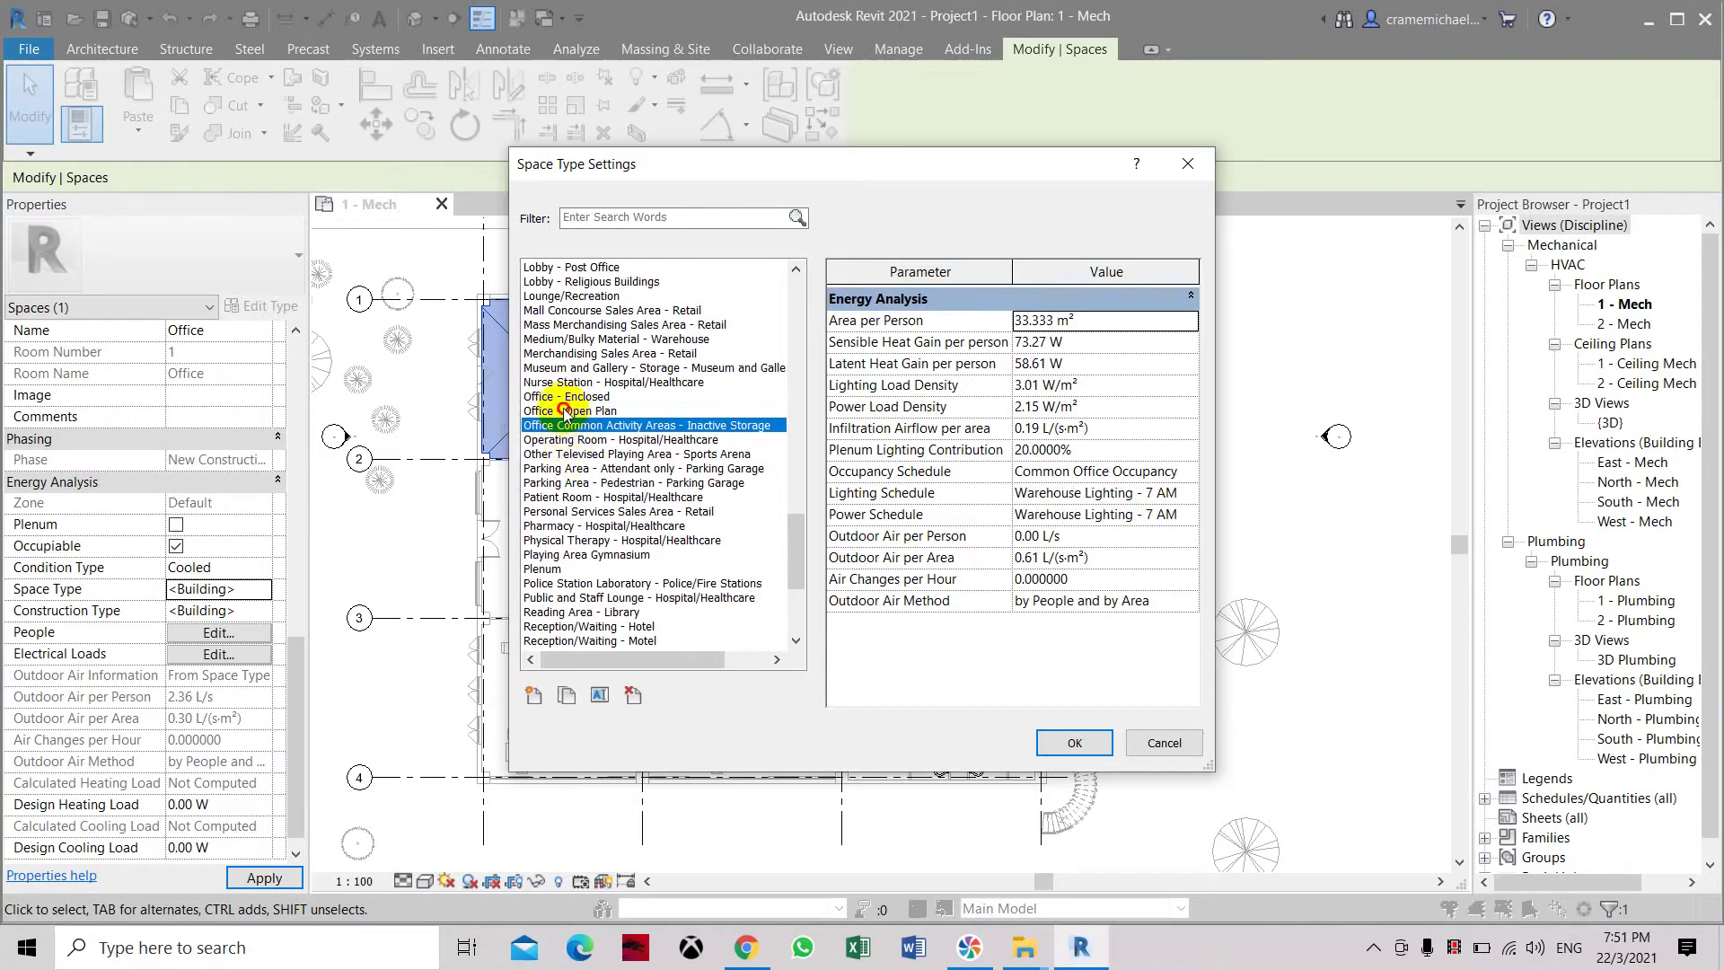
{"action": "left_click", "coordinate": [565, 412]}
{"action": "left_click", "coordinate": [565, 397]}
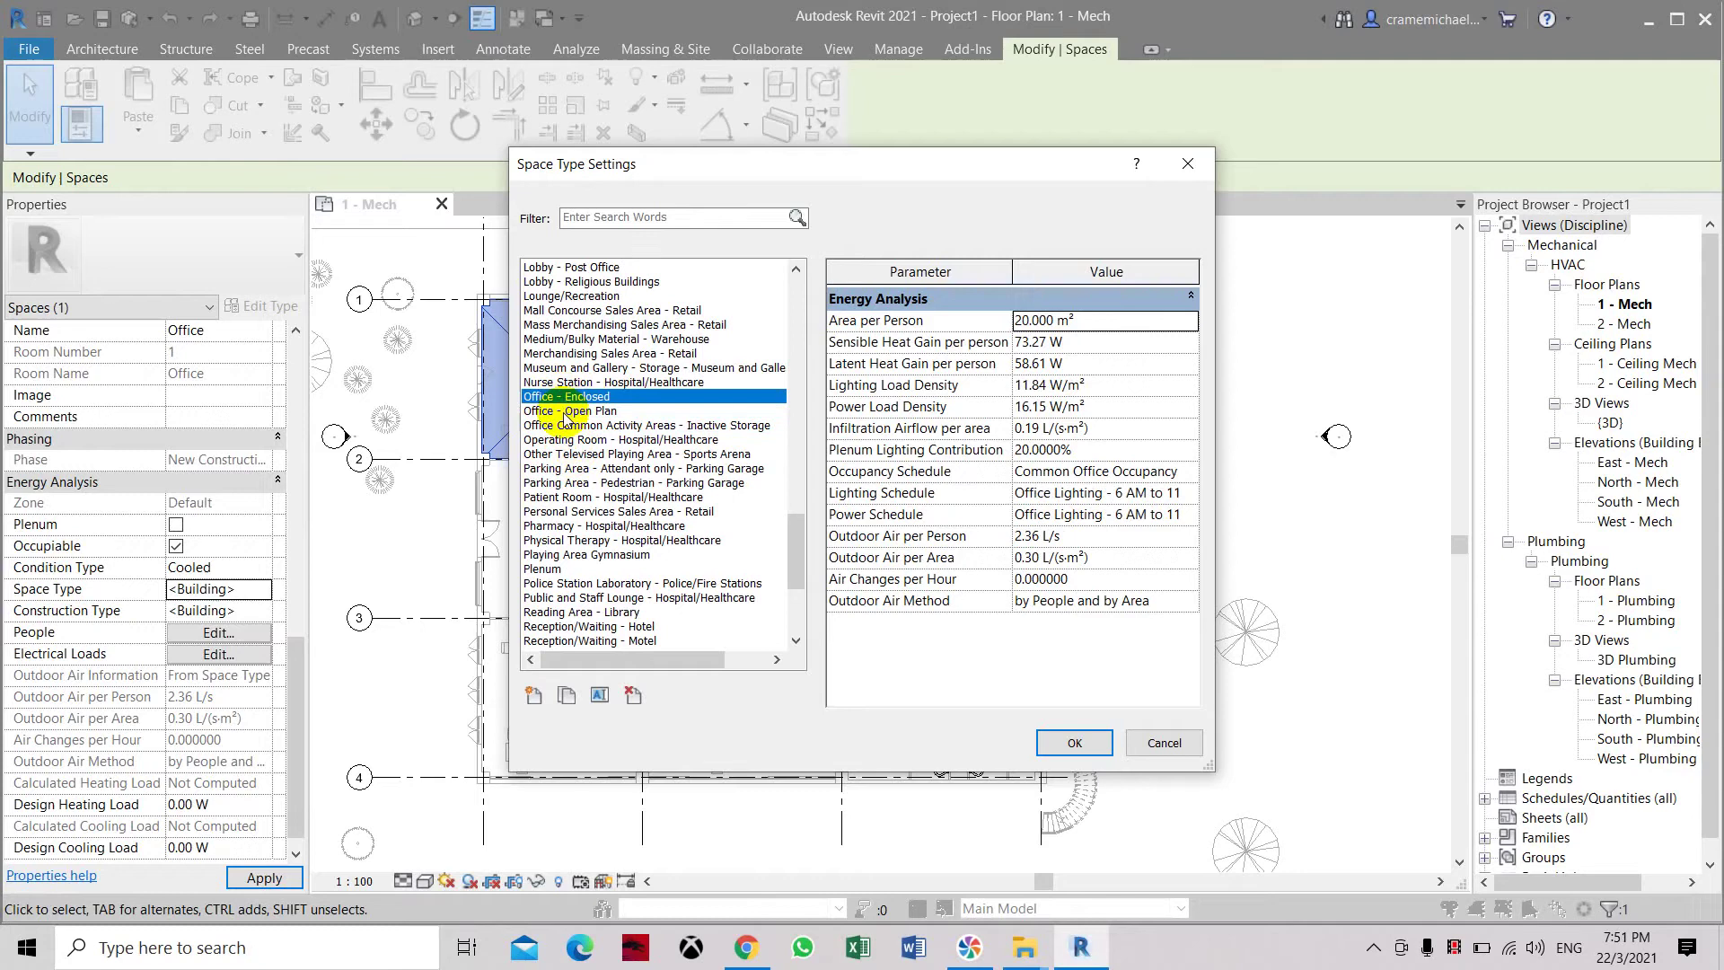
{"action": "left_click", "coordinate": [566, 412]}
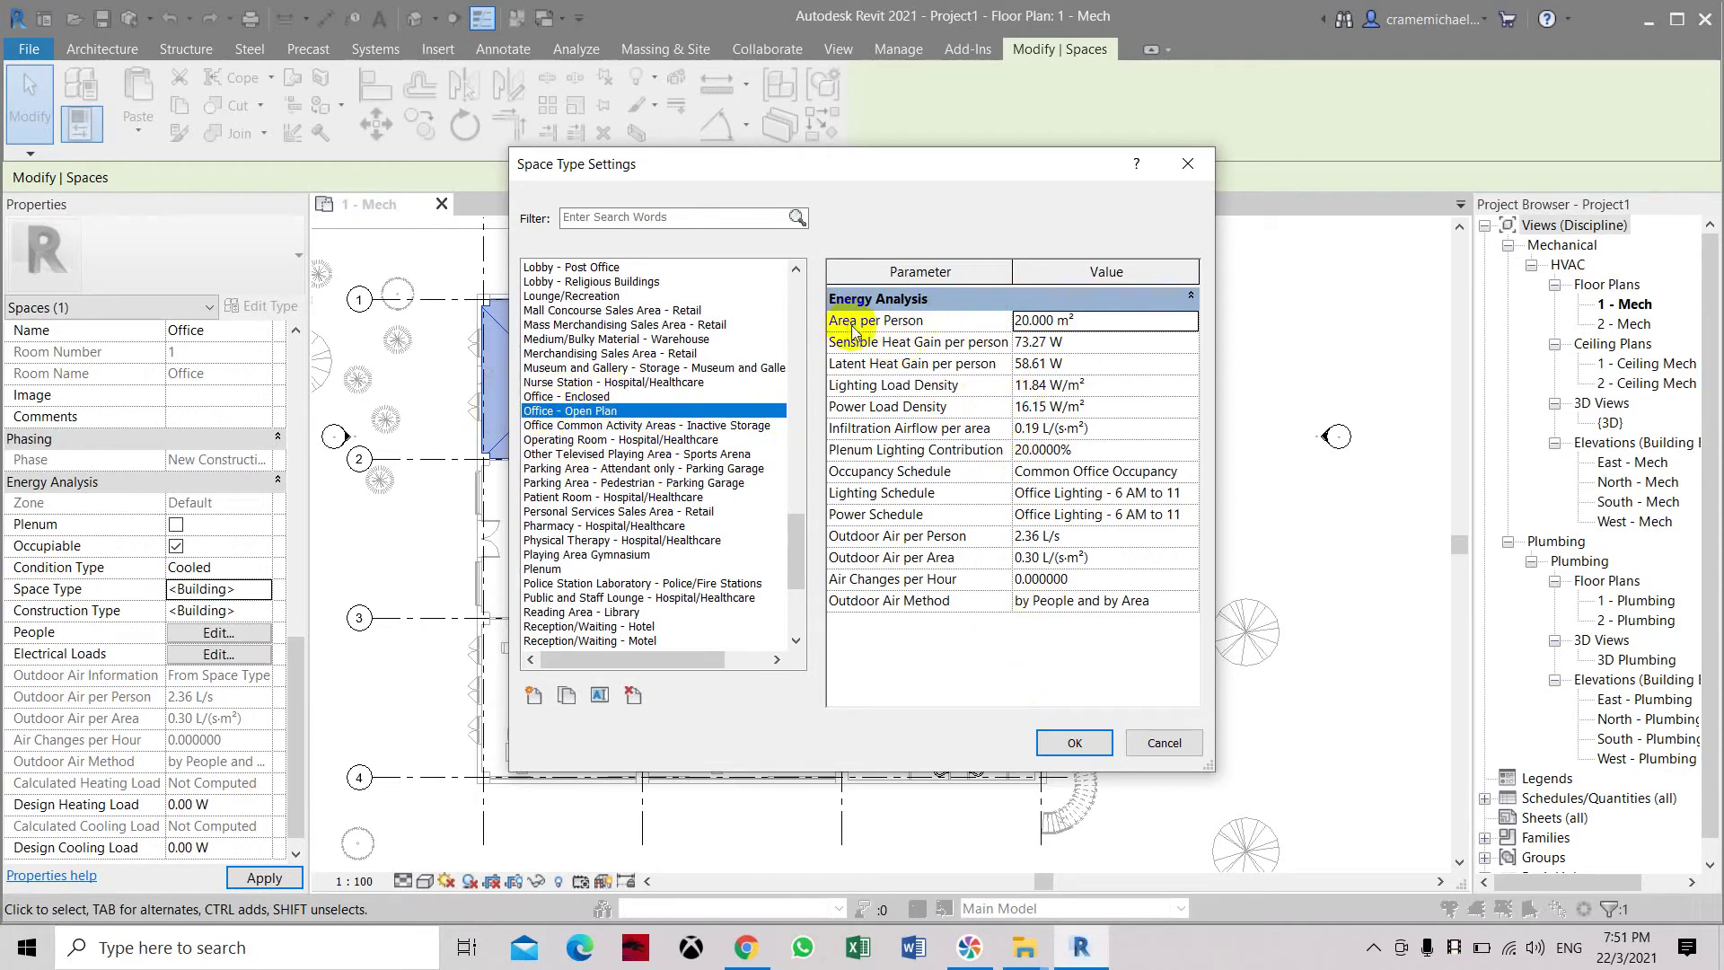
- Review the 20.000 m² Area per Person and Outdoor Air Method, then confirm Office - Open Plan
{"action": "left_click", "coordinate": [1024, 321]}
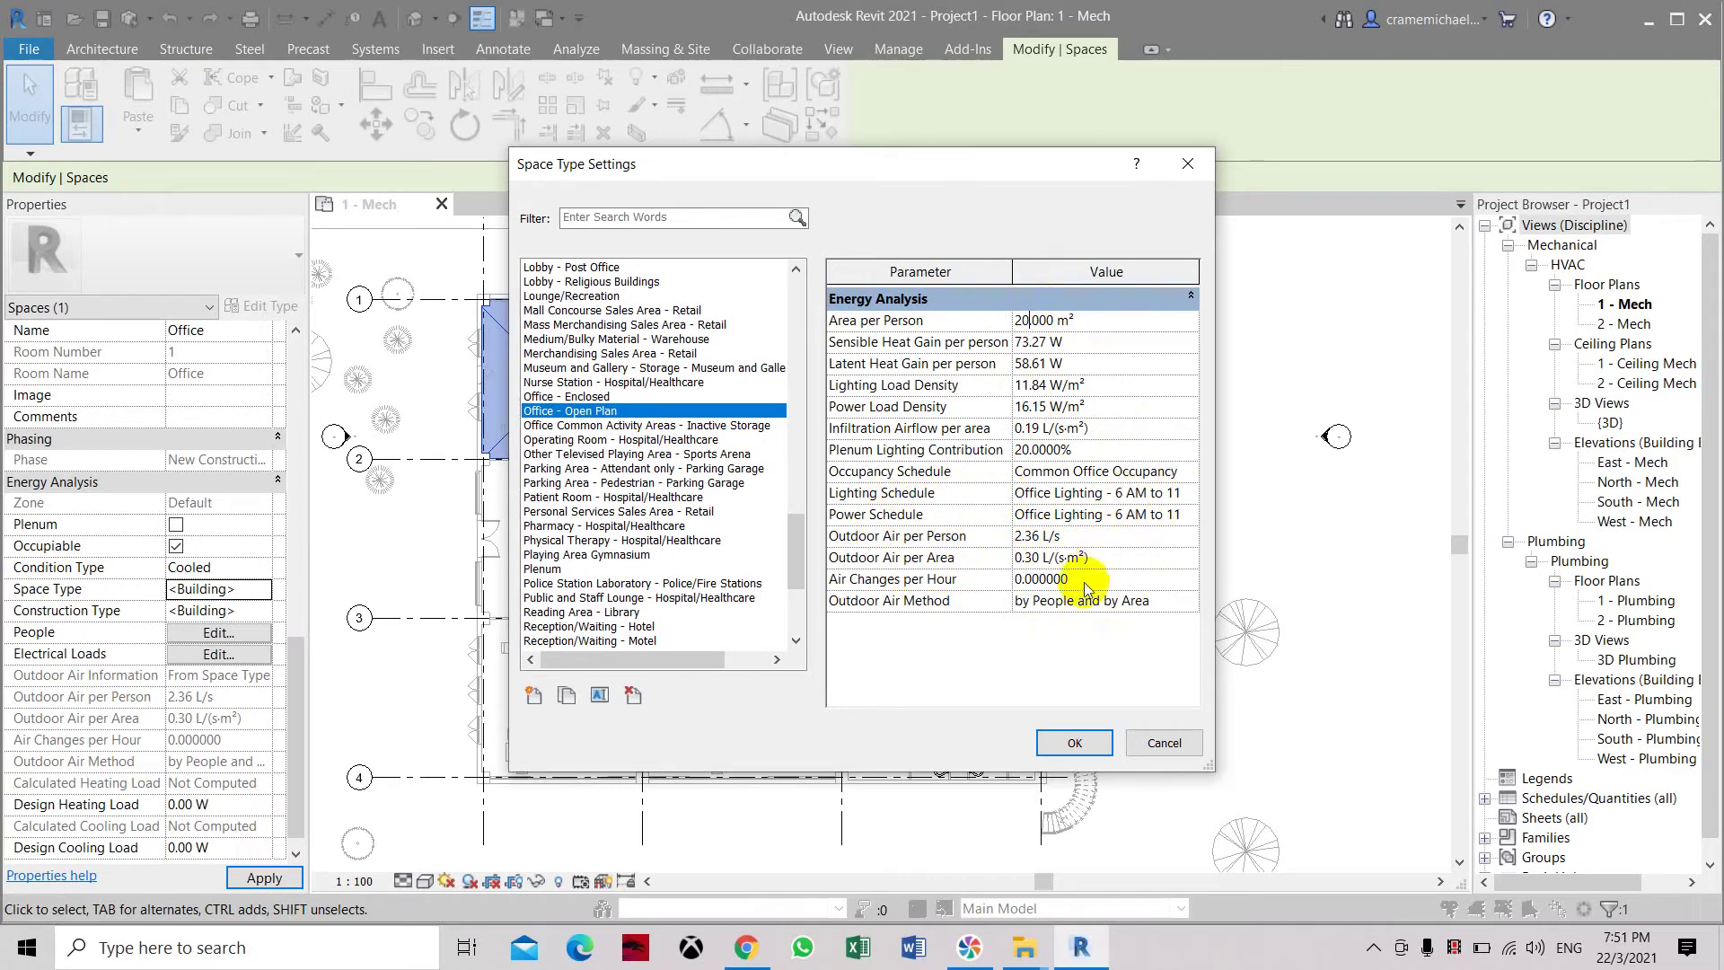
{"action": "left_click", "coordinate": [1139, 601]}
{"action": "left_click", "coordinate": [1190, 601]}
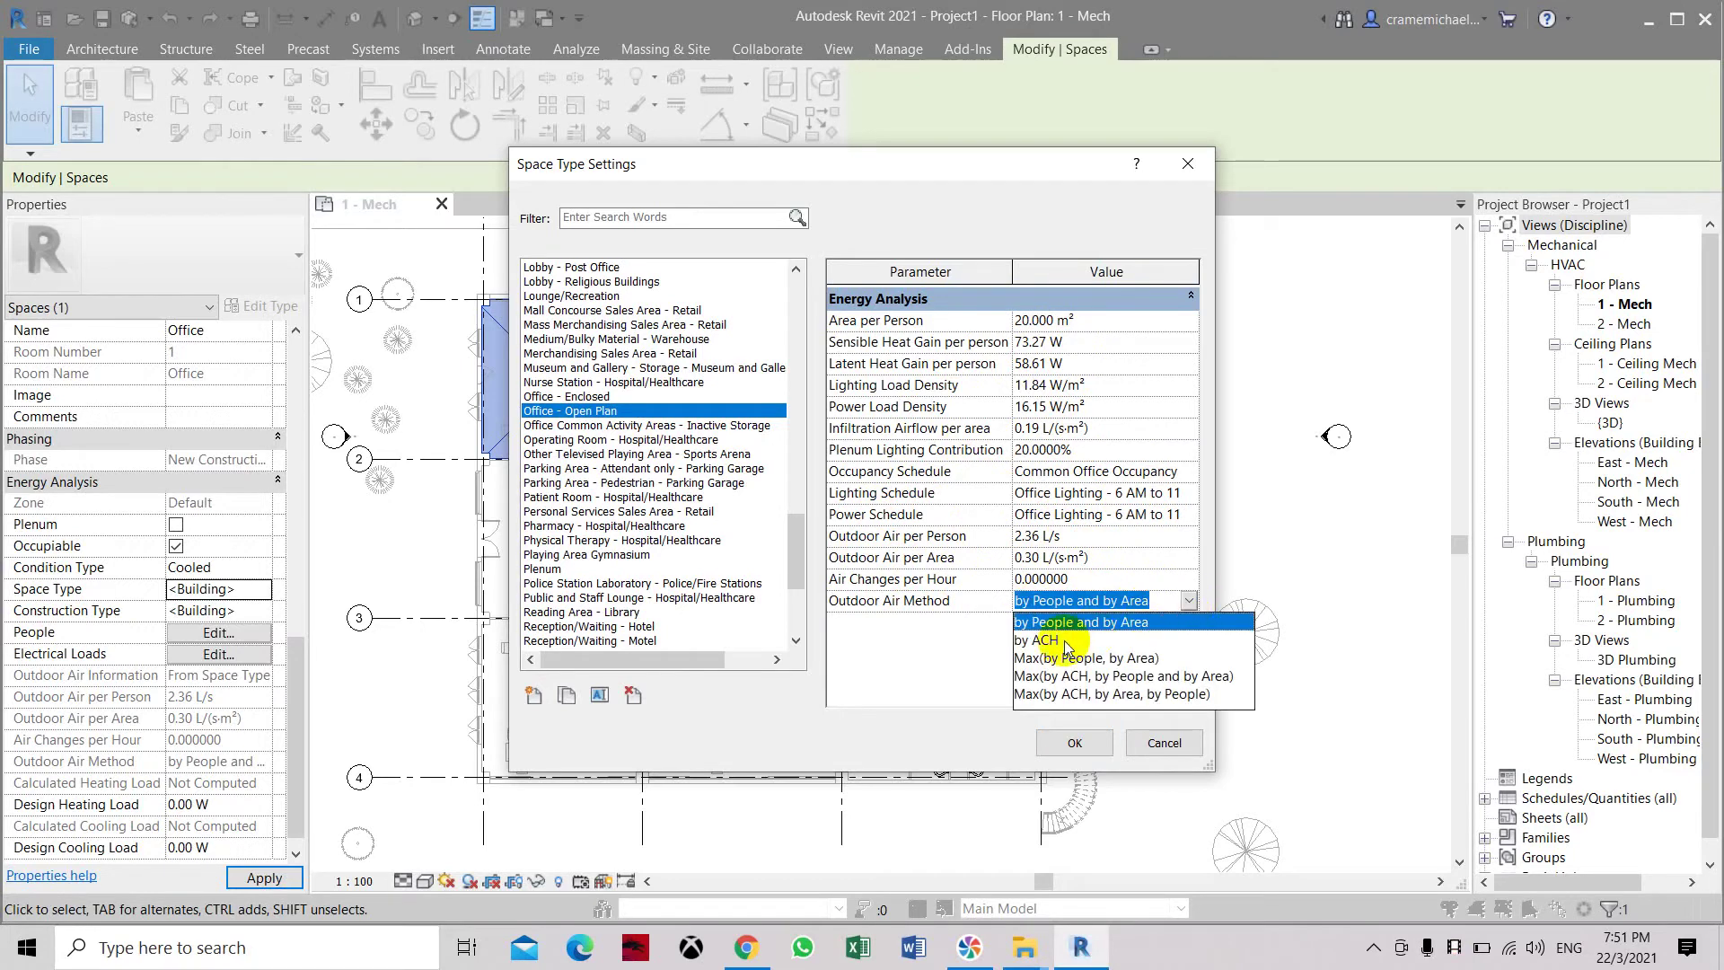
{"action": "left_click", "coordinate": [1065, 744]}
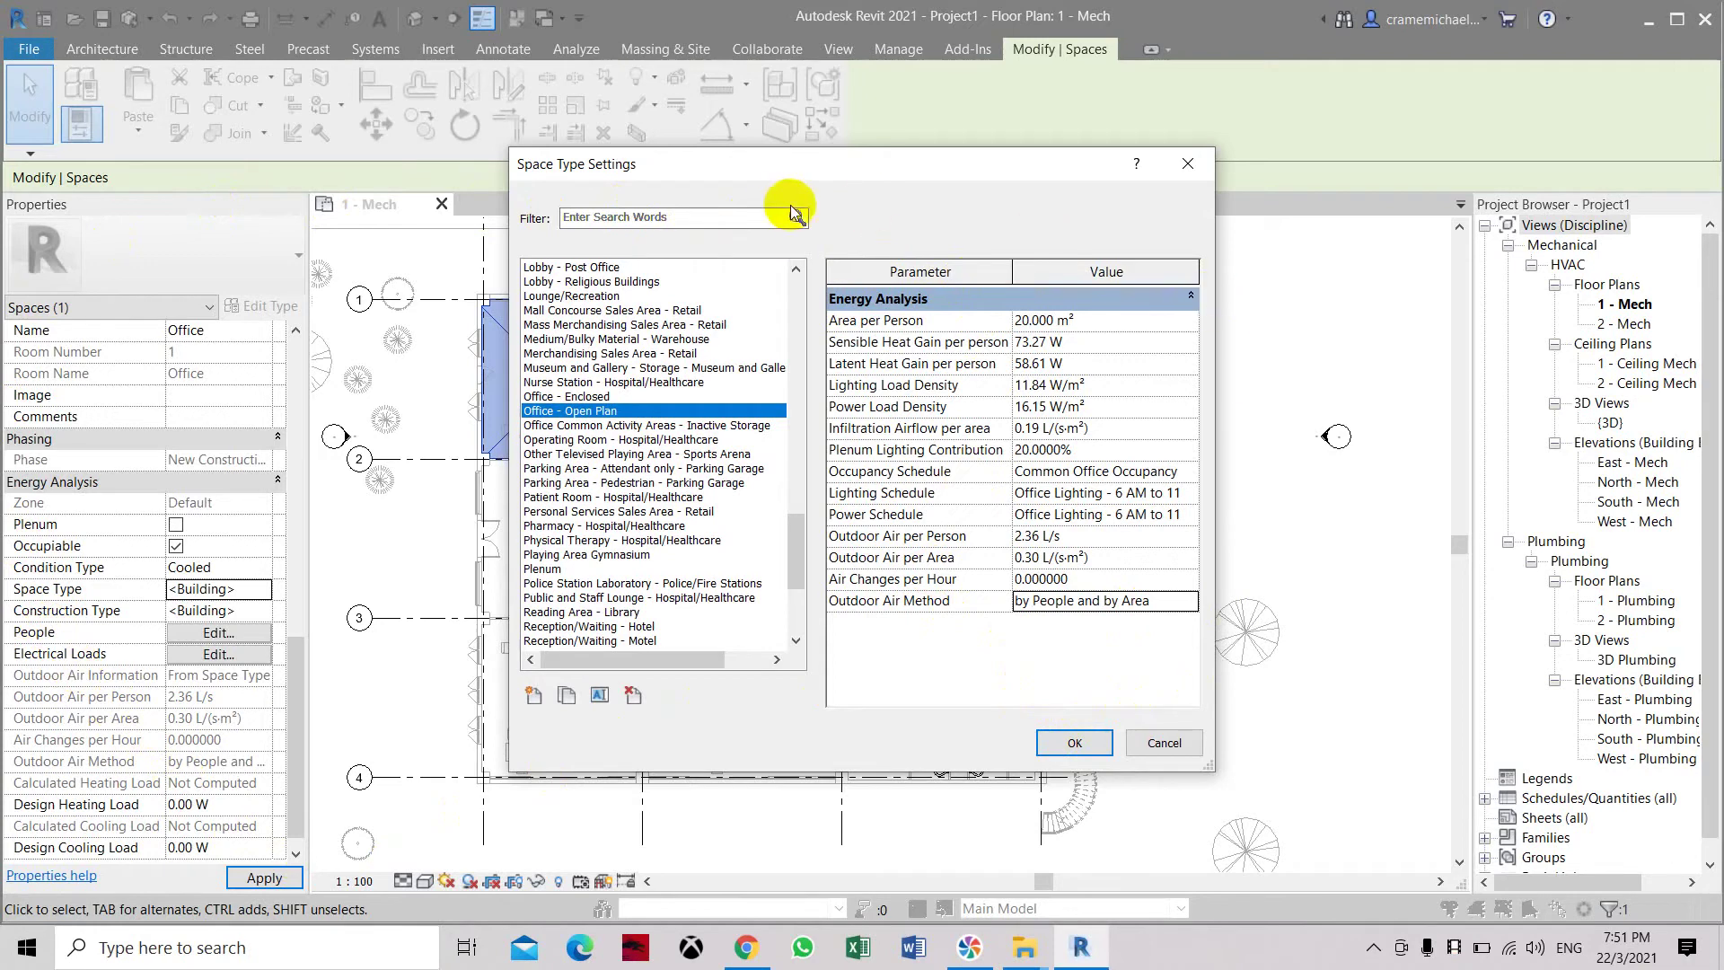
{"action": "left_click", "coordinate": [1075, 746]}
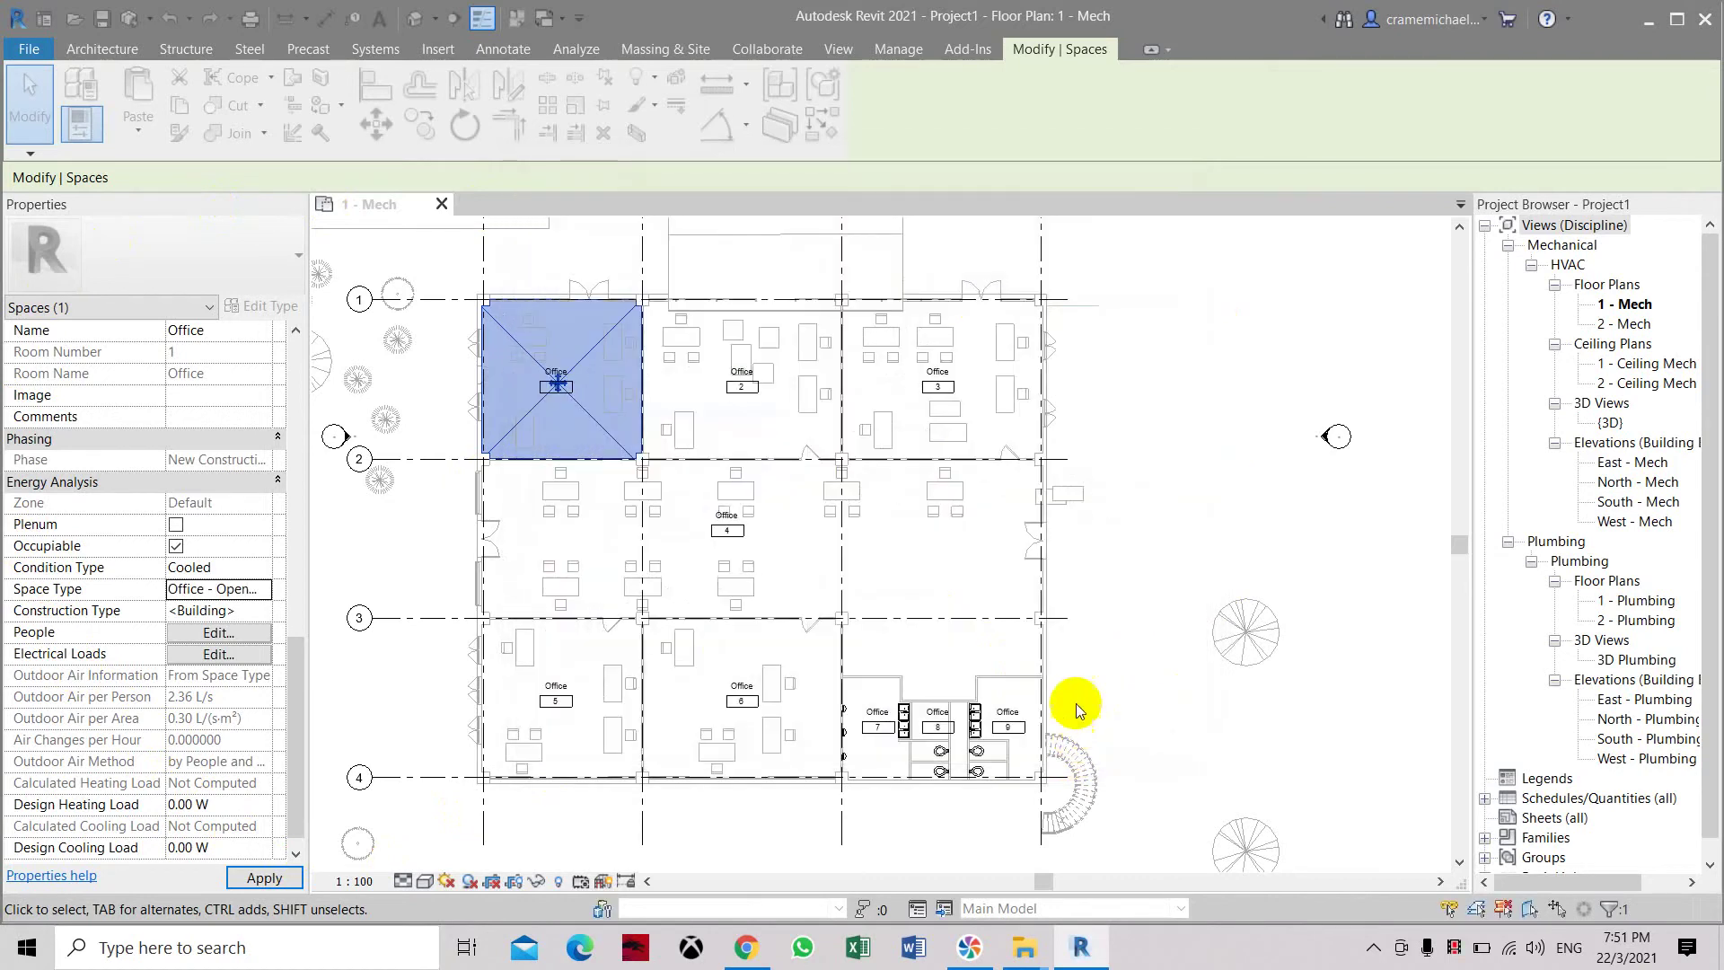
- Zoom out to the whole floor plan and clear the space selection
{"action": "scroll", "coordinate": [828, 456], "scroll_direction": "down", "scroll_amount": 3}
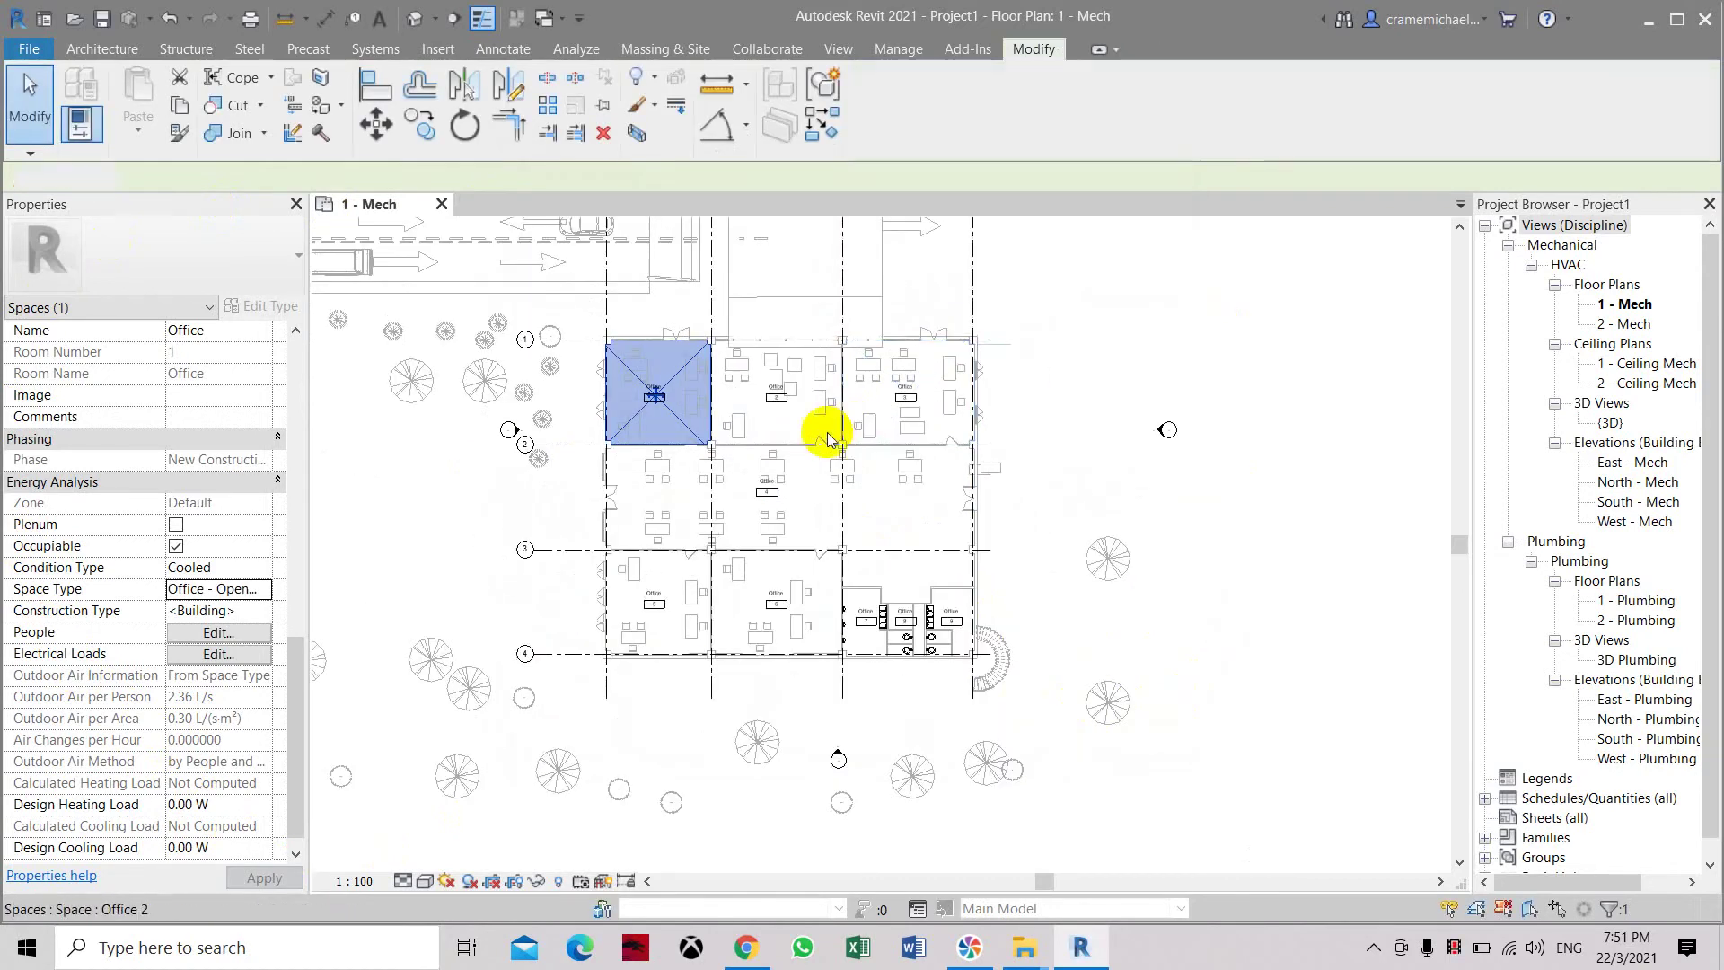
{"action": "key", "text": "Escape"}
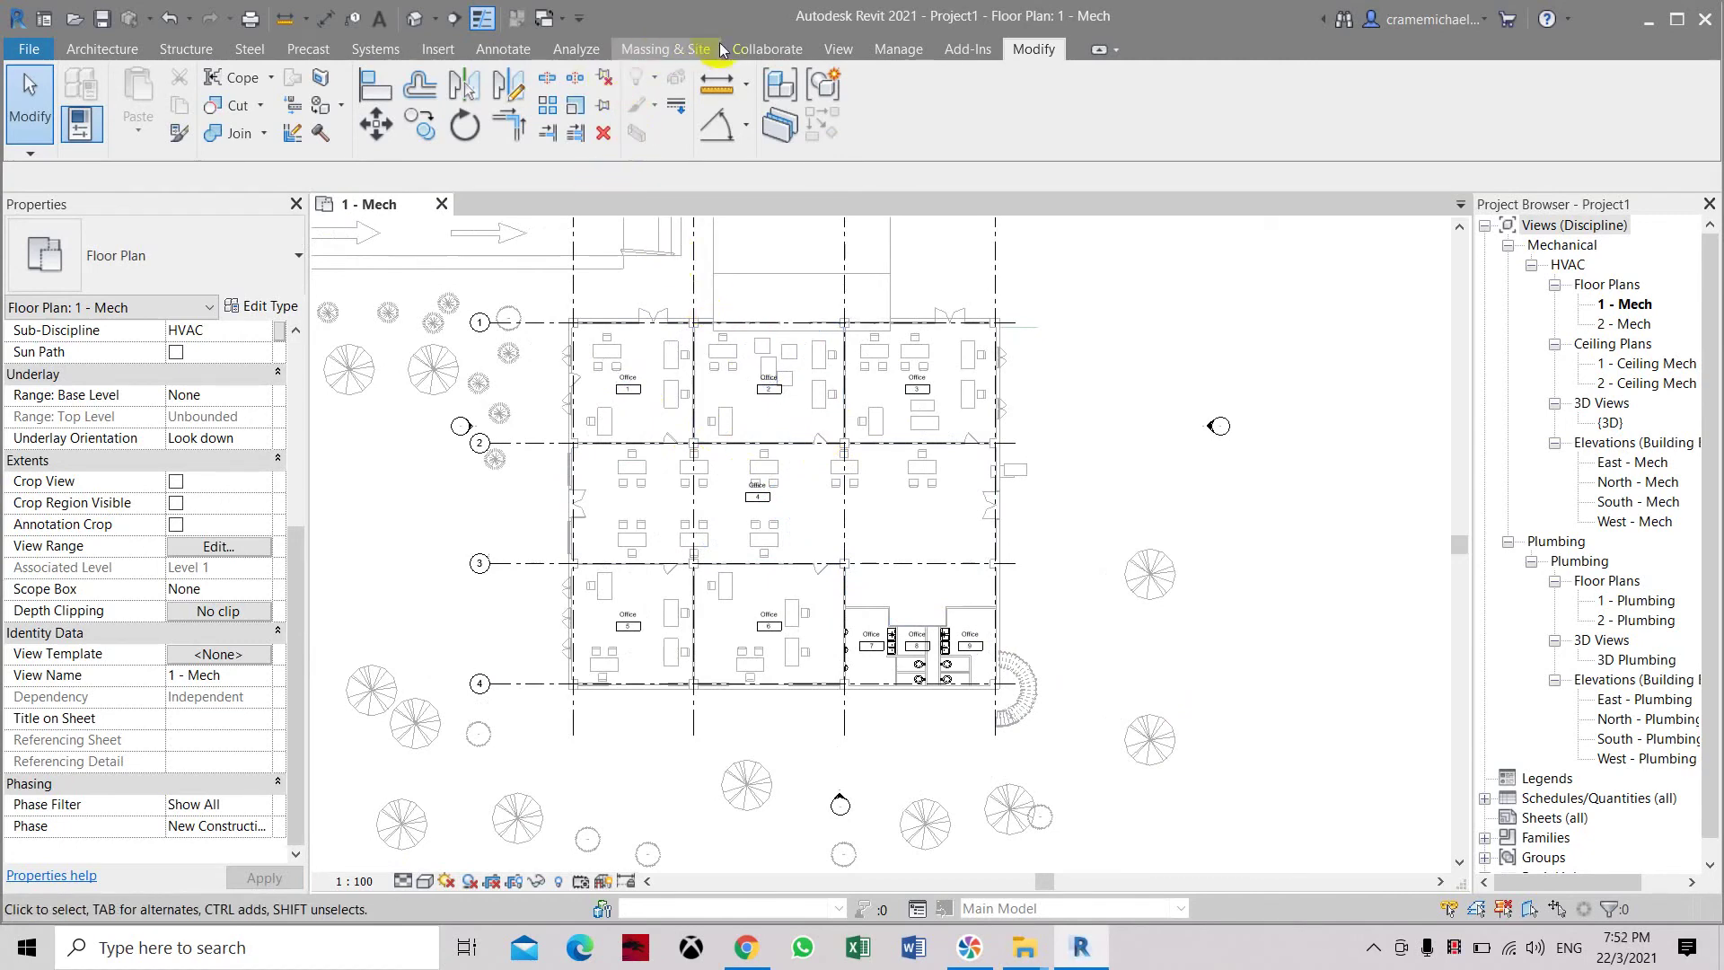
{"action": "left_click", "coordinate": [580, 50]}
- Start a new schedule and browse the Mechanical category list
{"action": "left_click", "coordinate": [833, 134]}
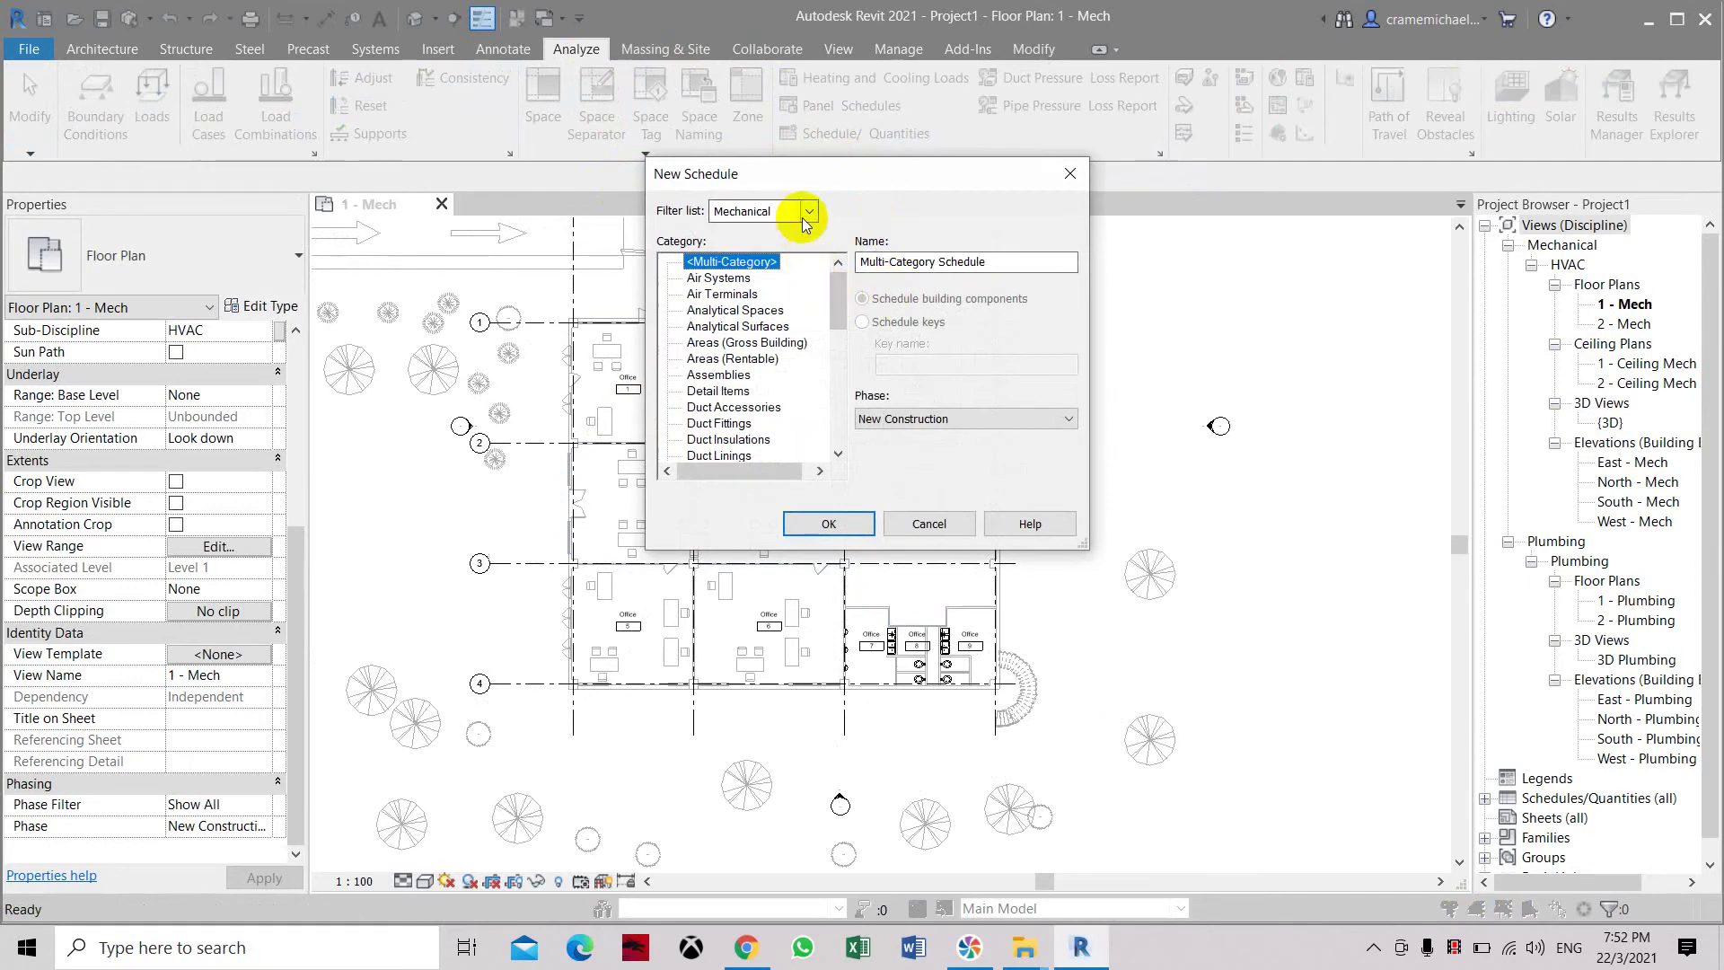
{"action": "left_click_drag", "start_coordinate": [833, 312], "coordinate": [792, 393]}
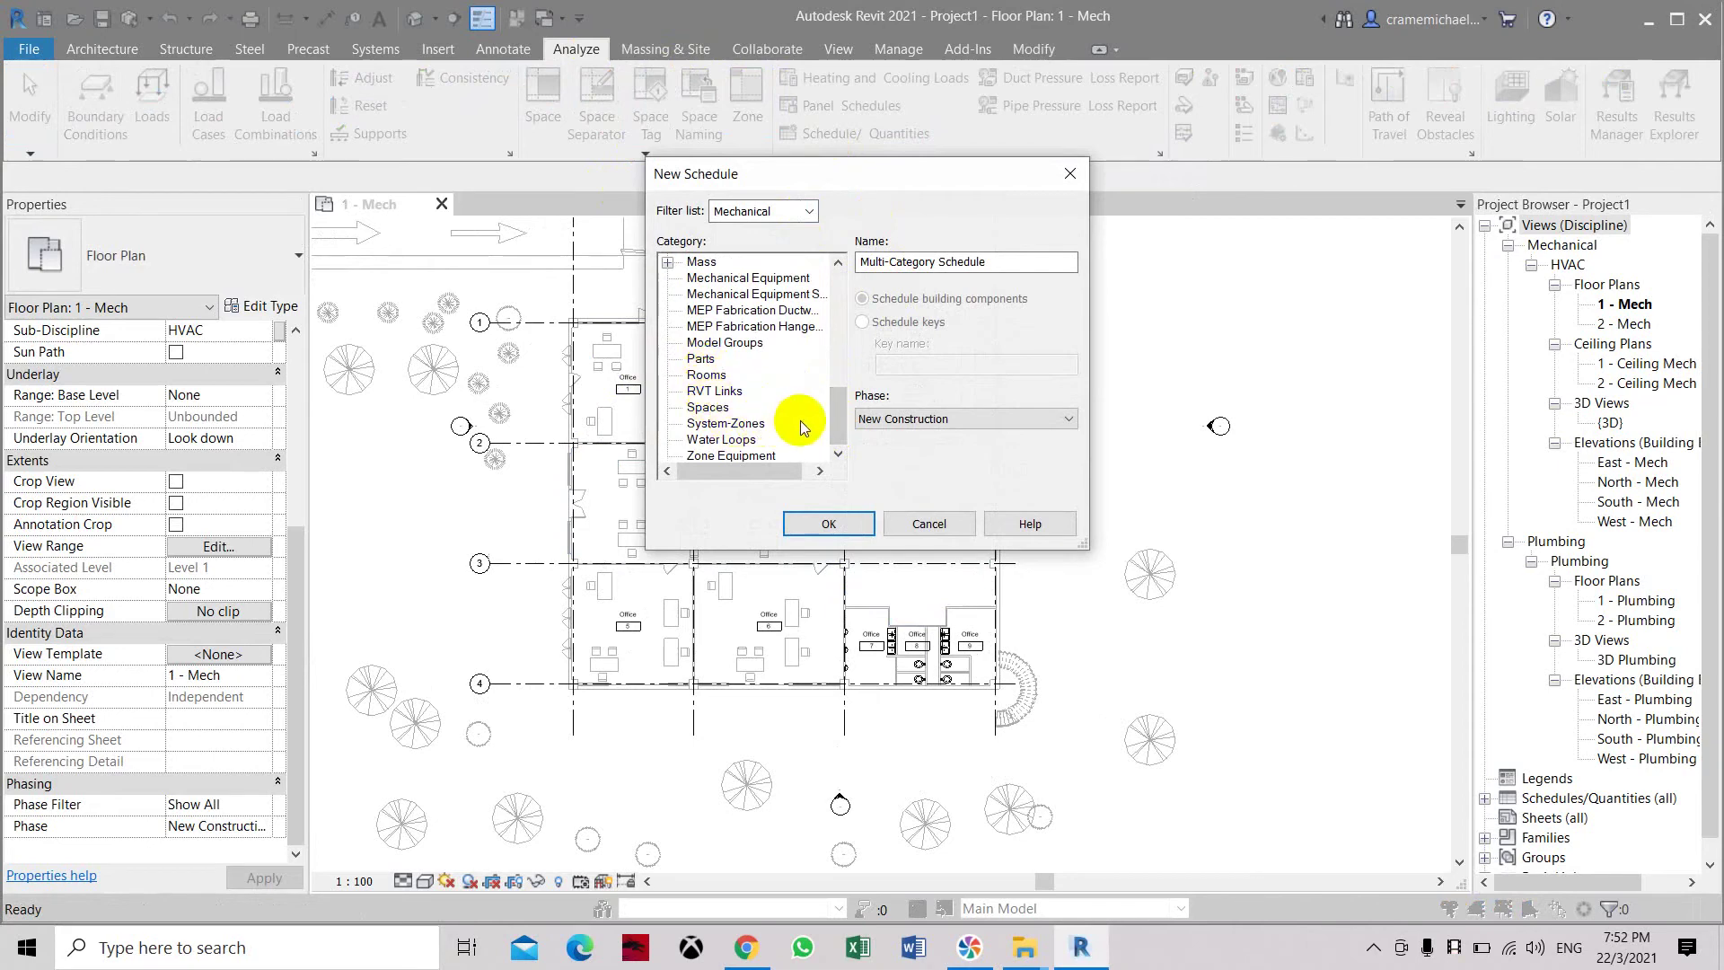
{"action": "left_click", "coordinate": [842, 448]}
{"action": "left_click_drag", "start_coordinate": [843, 435], "coordinate": [848, 284]}
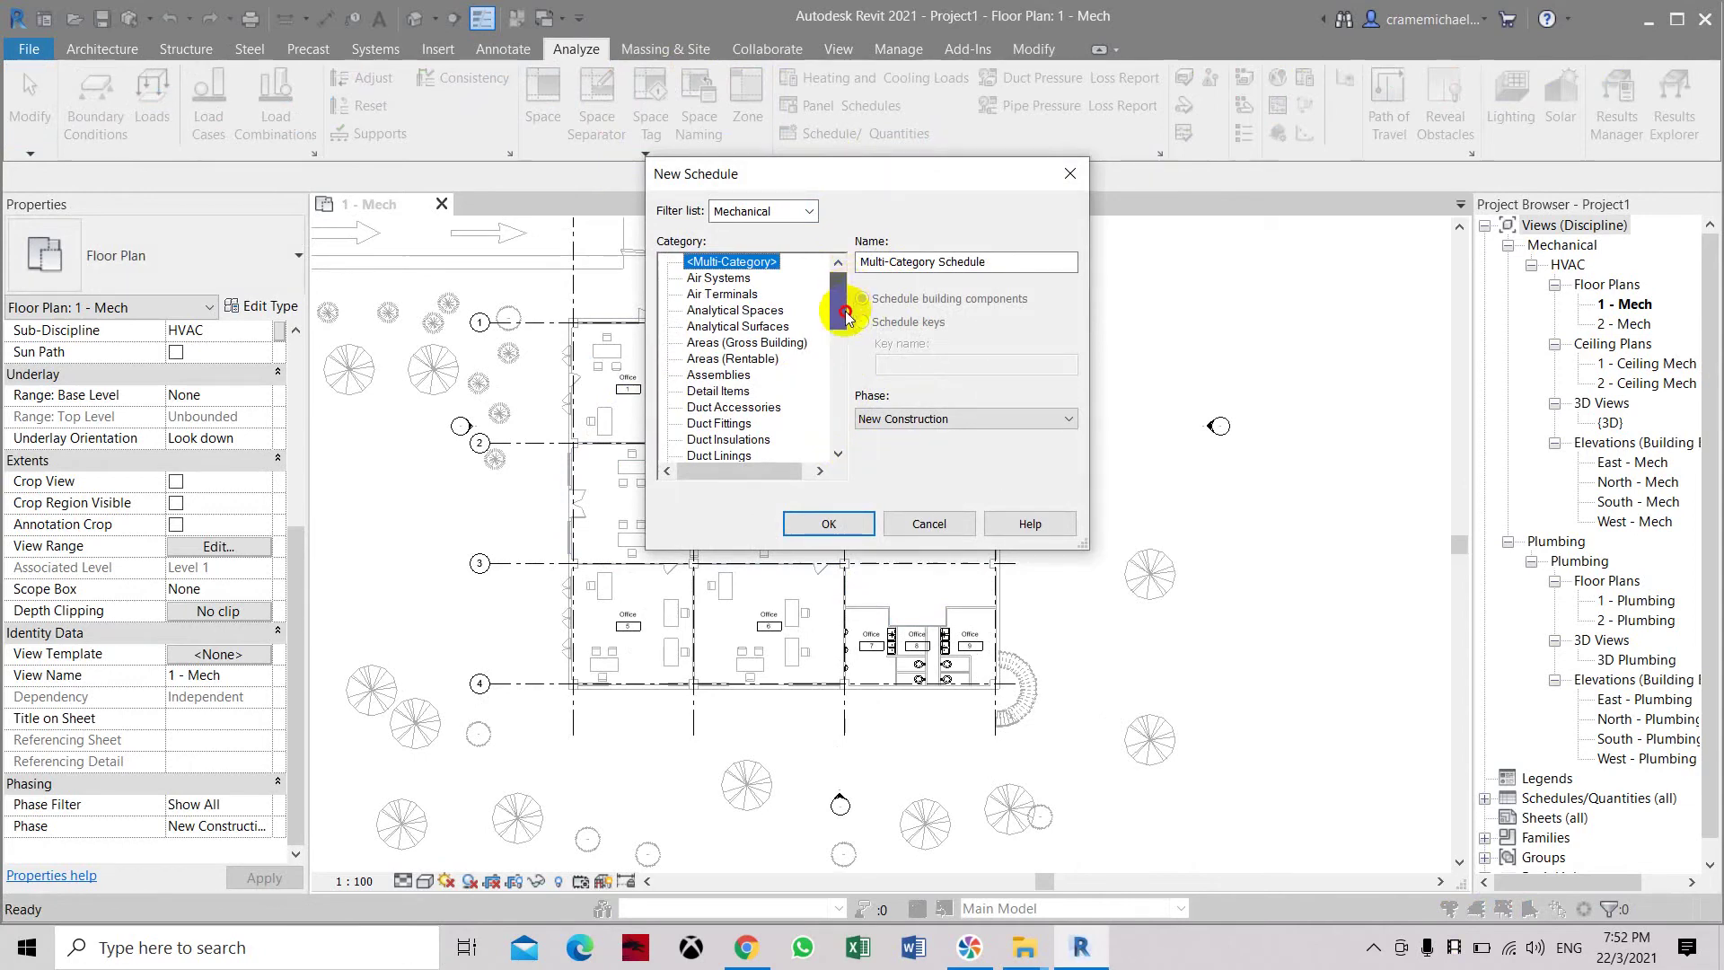
{"action": "left_click", "coordinate": [810, 211]}
{"action": "left_click", "coordinate": [813, 211]}
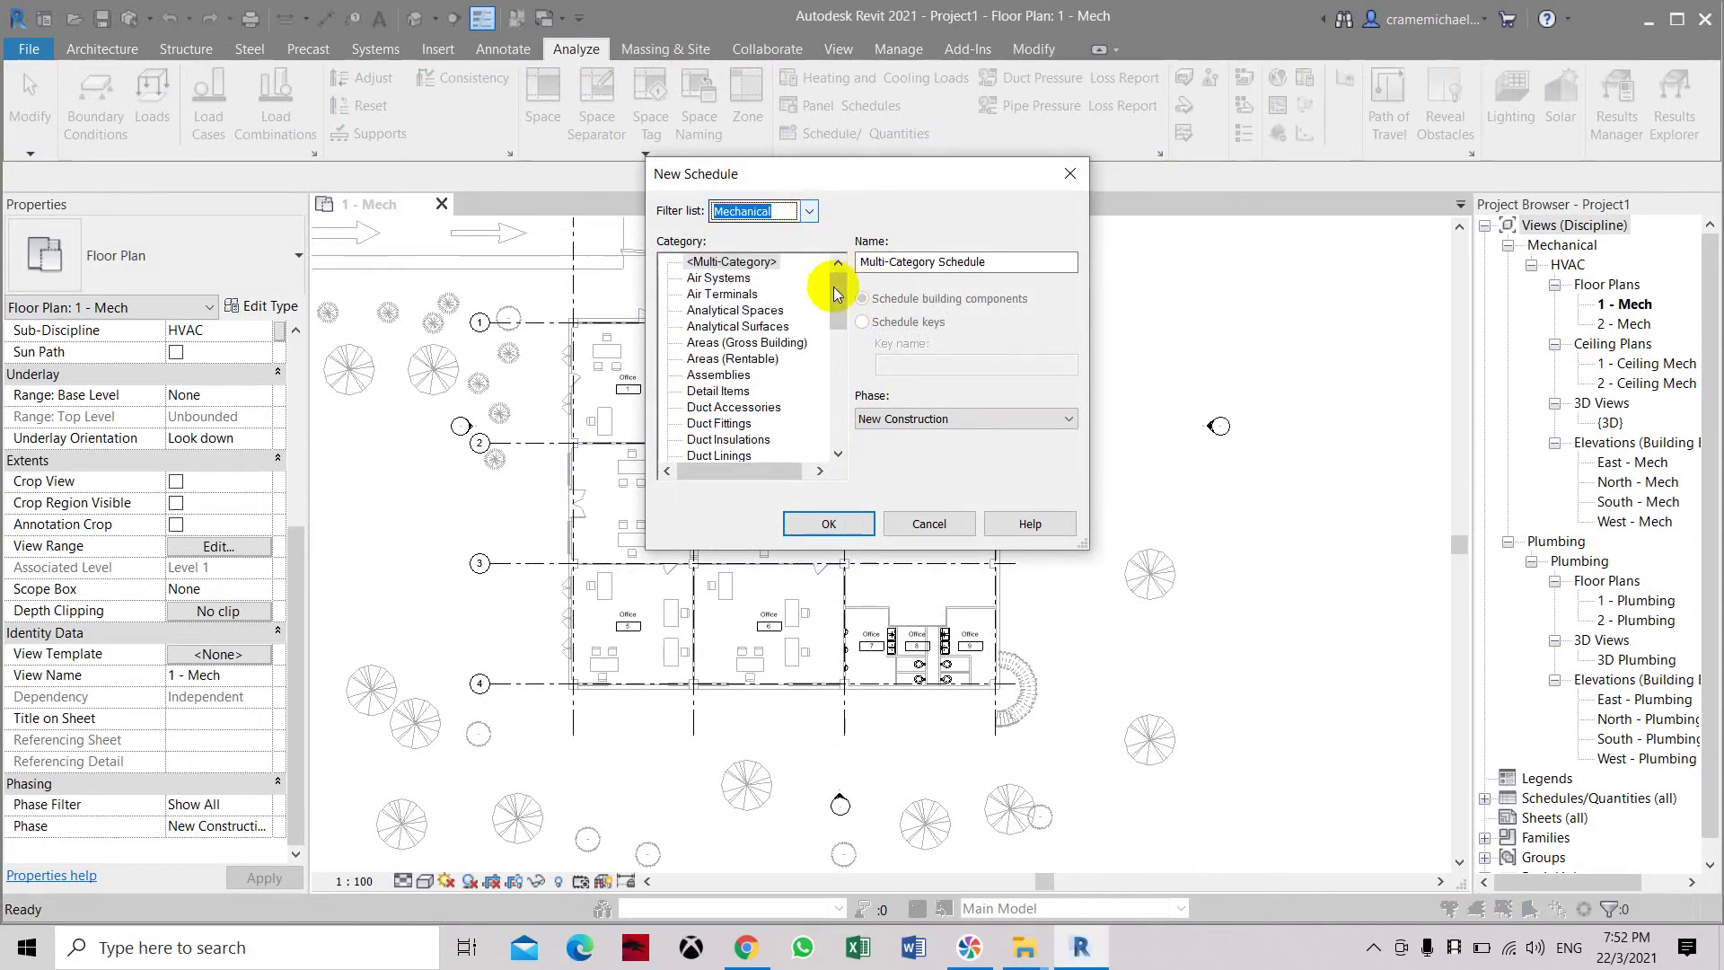
{"action": "left_click_drag", "start_coordinate": [834, 298], "coordinate": [836, 386]}
- Choose the Spaces category and create the Space Schedule
{"action": "left_click", "coordinate": [722, 309]}
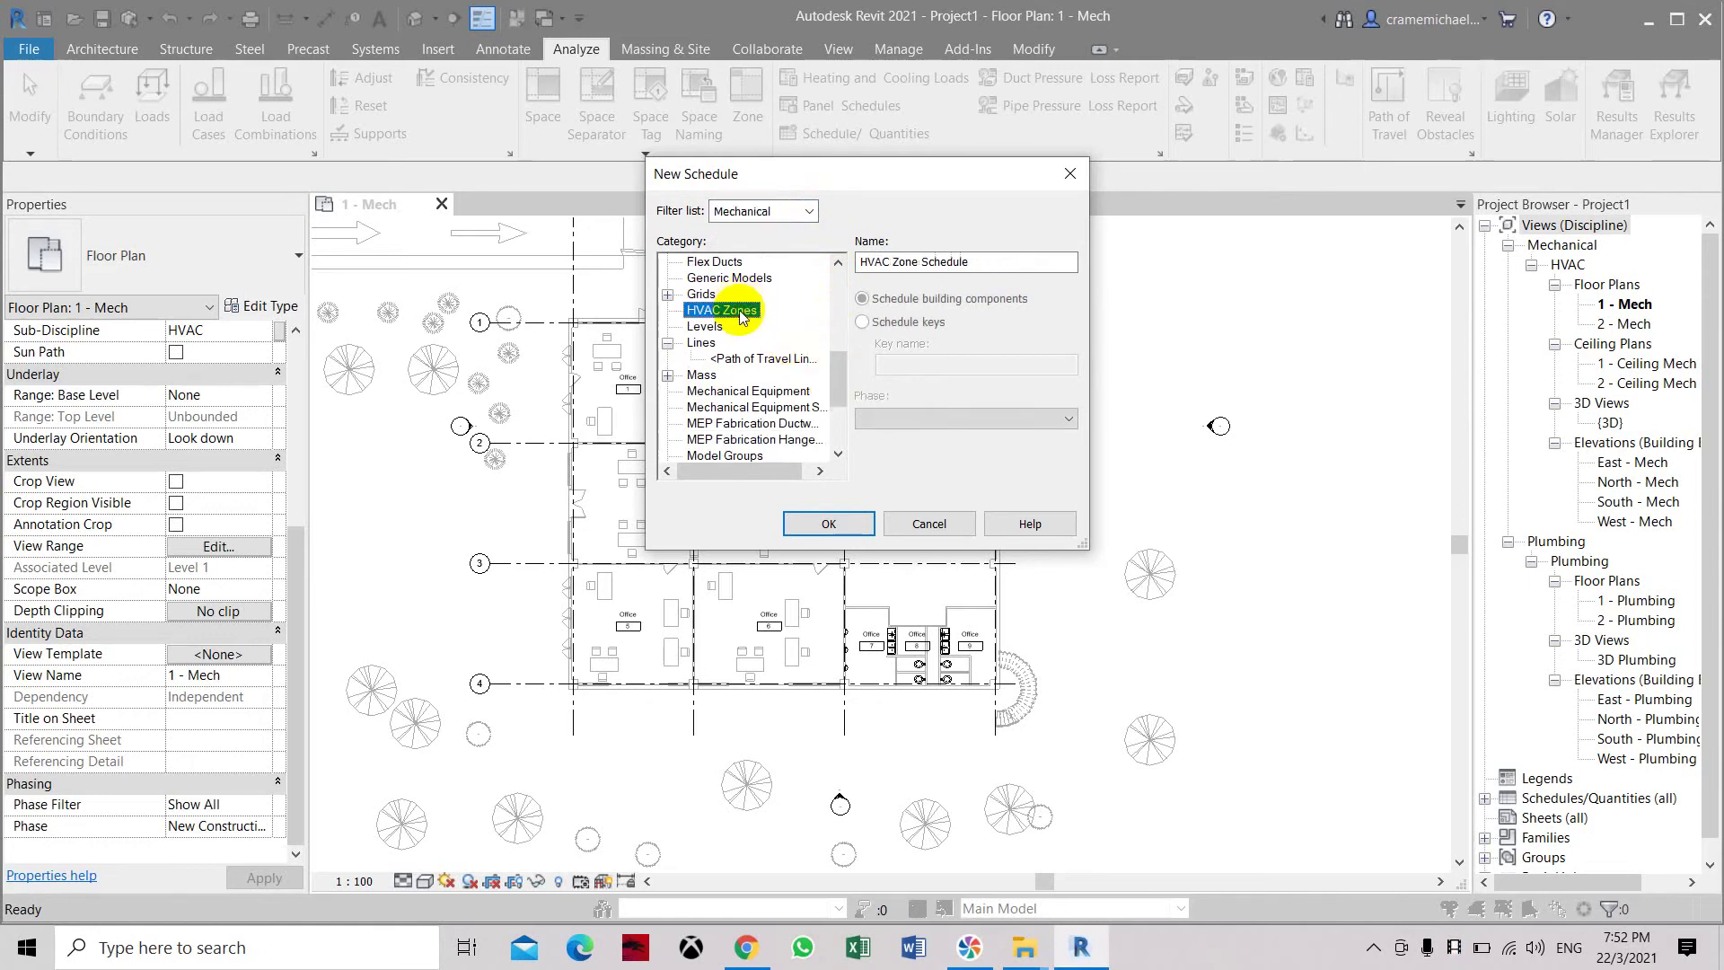
{"action": "left_click_drag", "start_coordinate": [836, 378], "coordinate": [833, 428]}
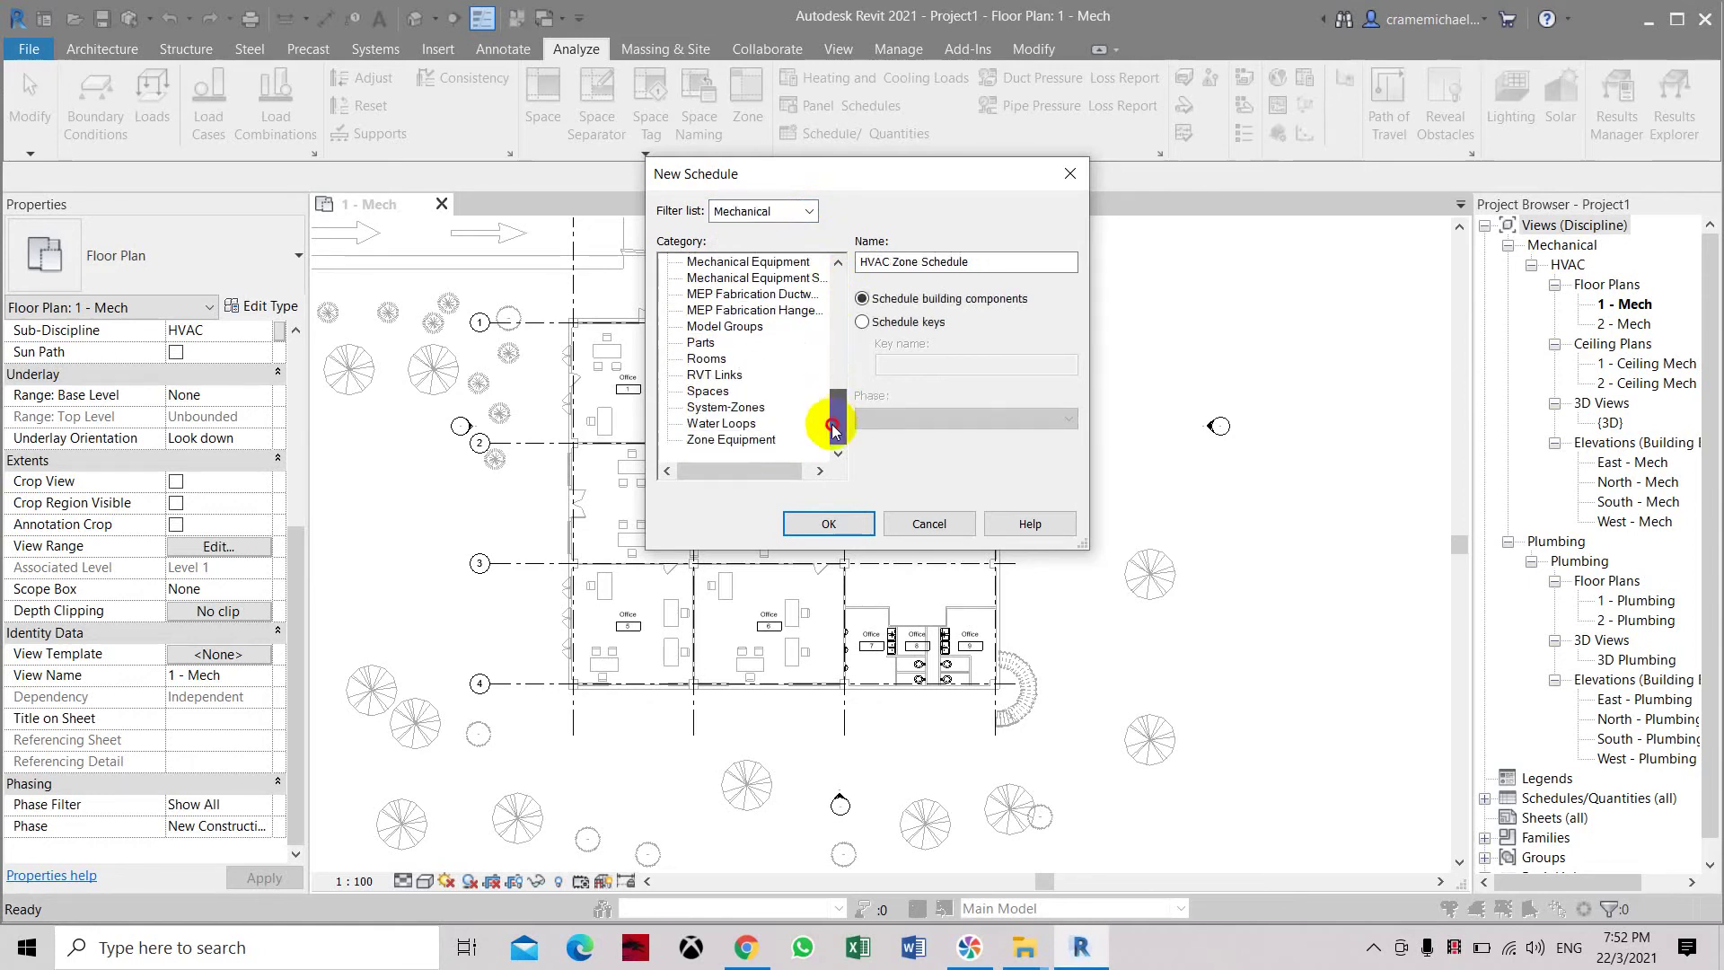
{"action": "left_click", "coordinate": [707, 359]}
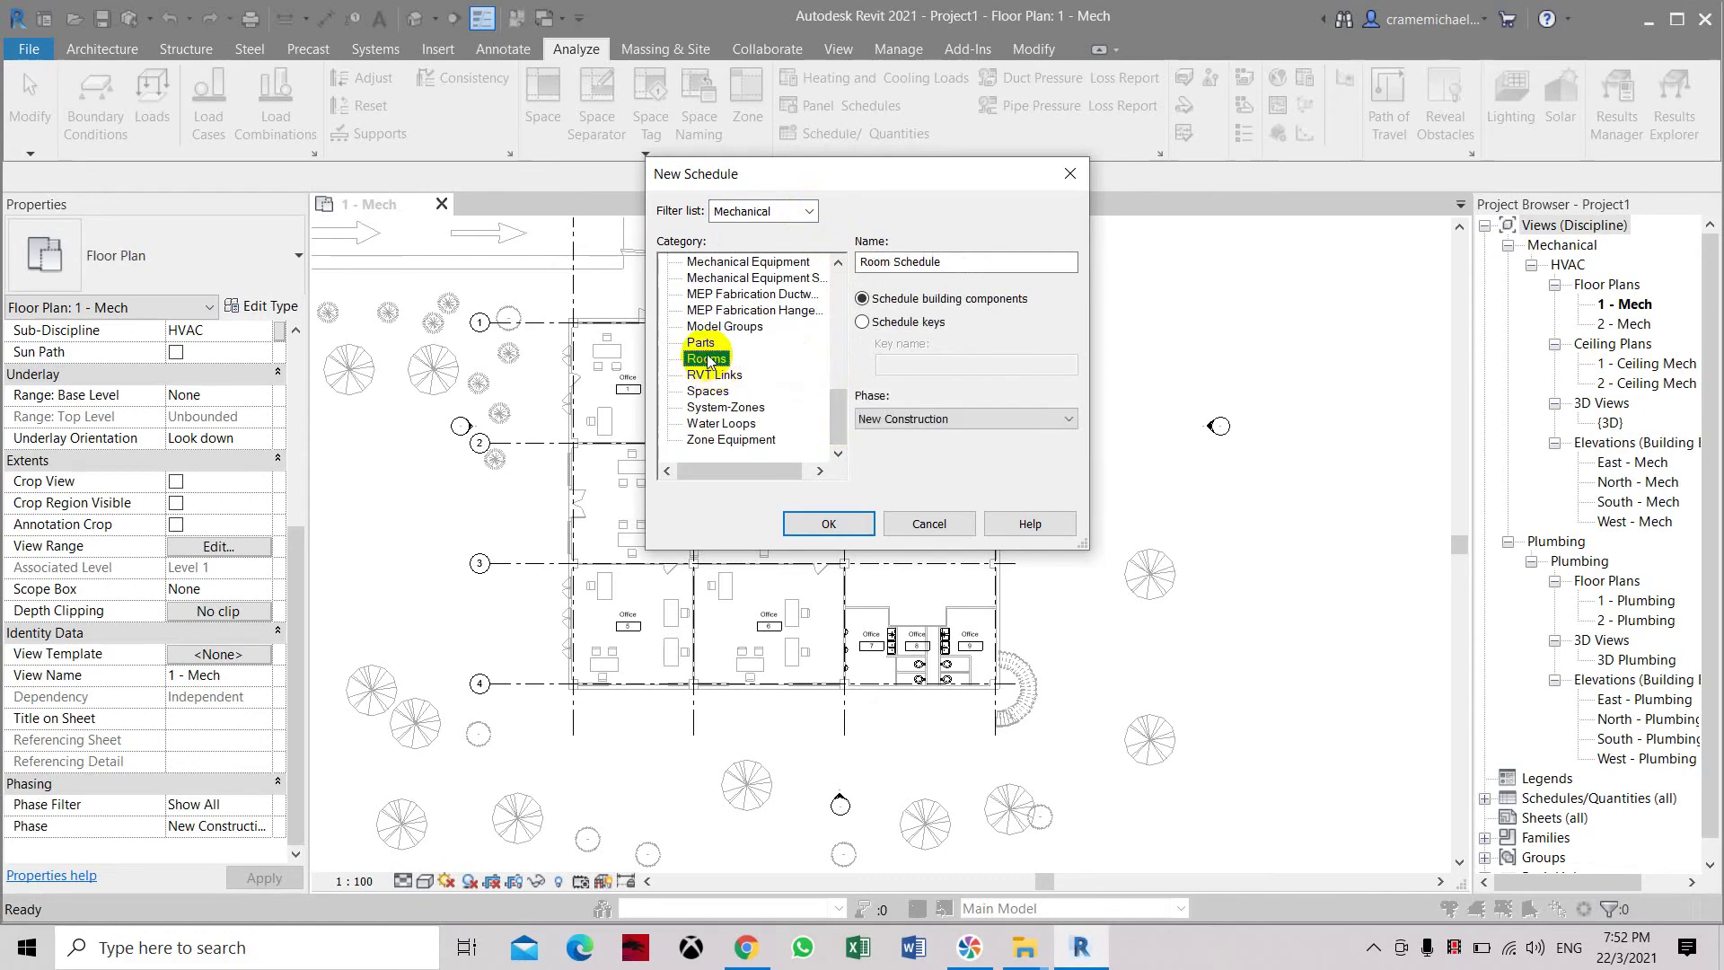
{"action": "left_click", "coordinate": [707, 392]}
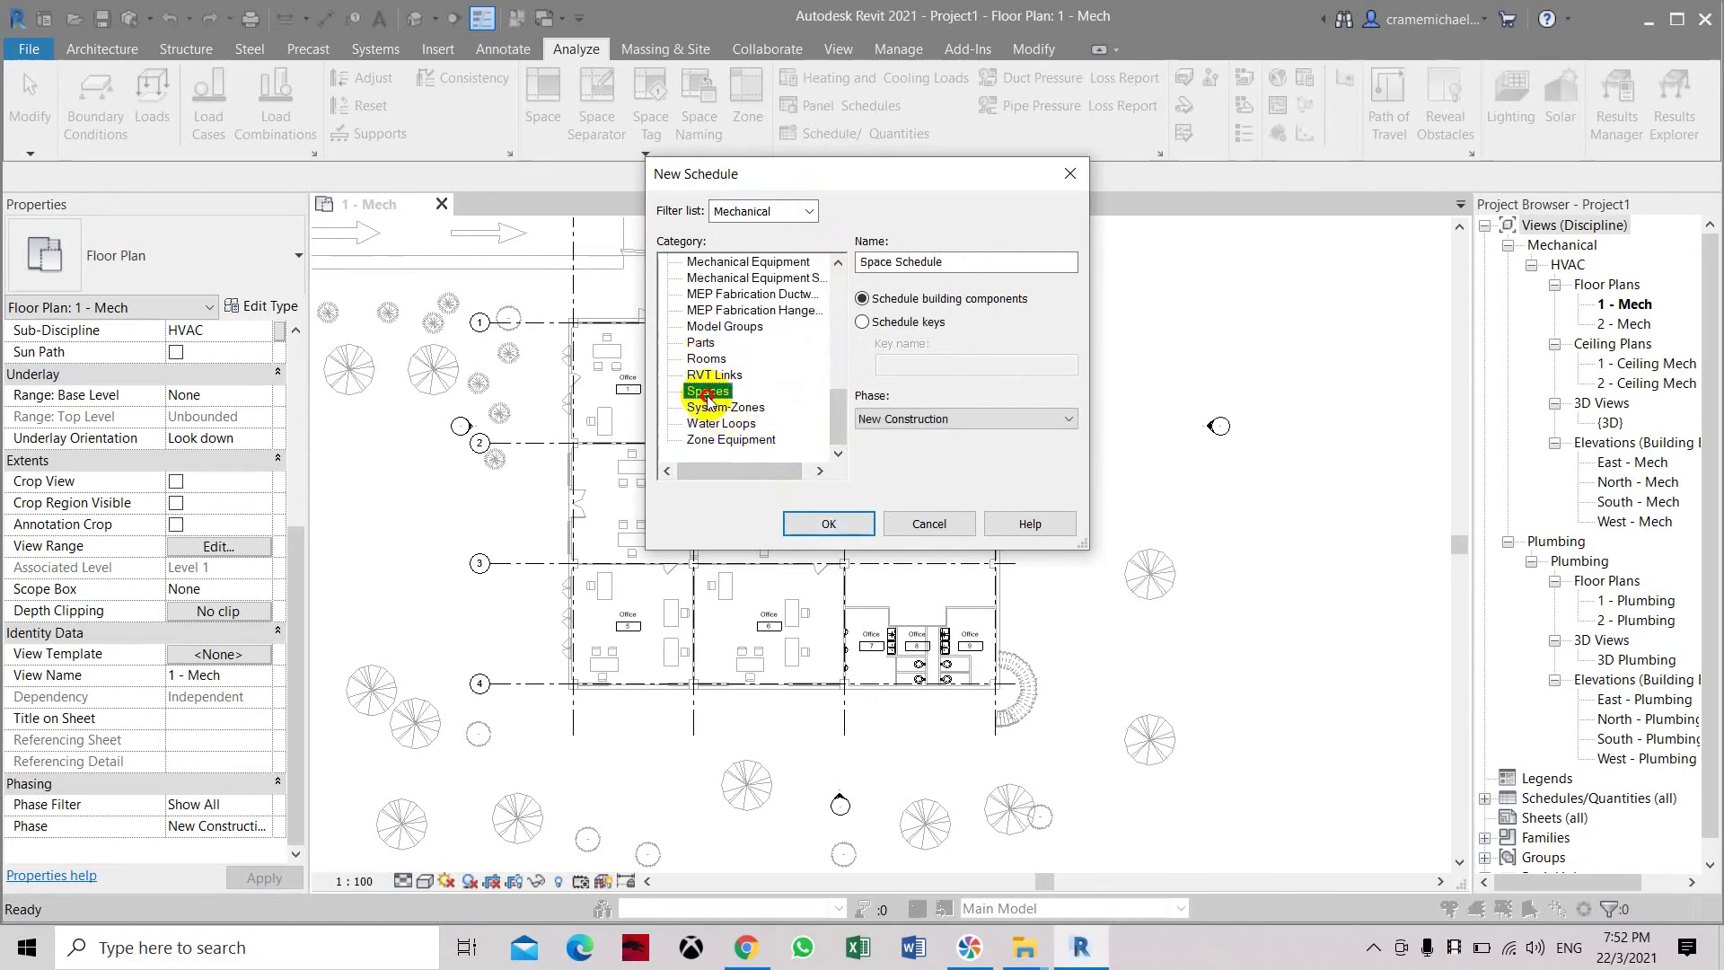
{"action": "left_click", "coordinate": [826, 530]}
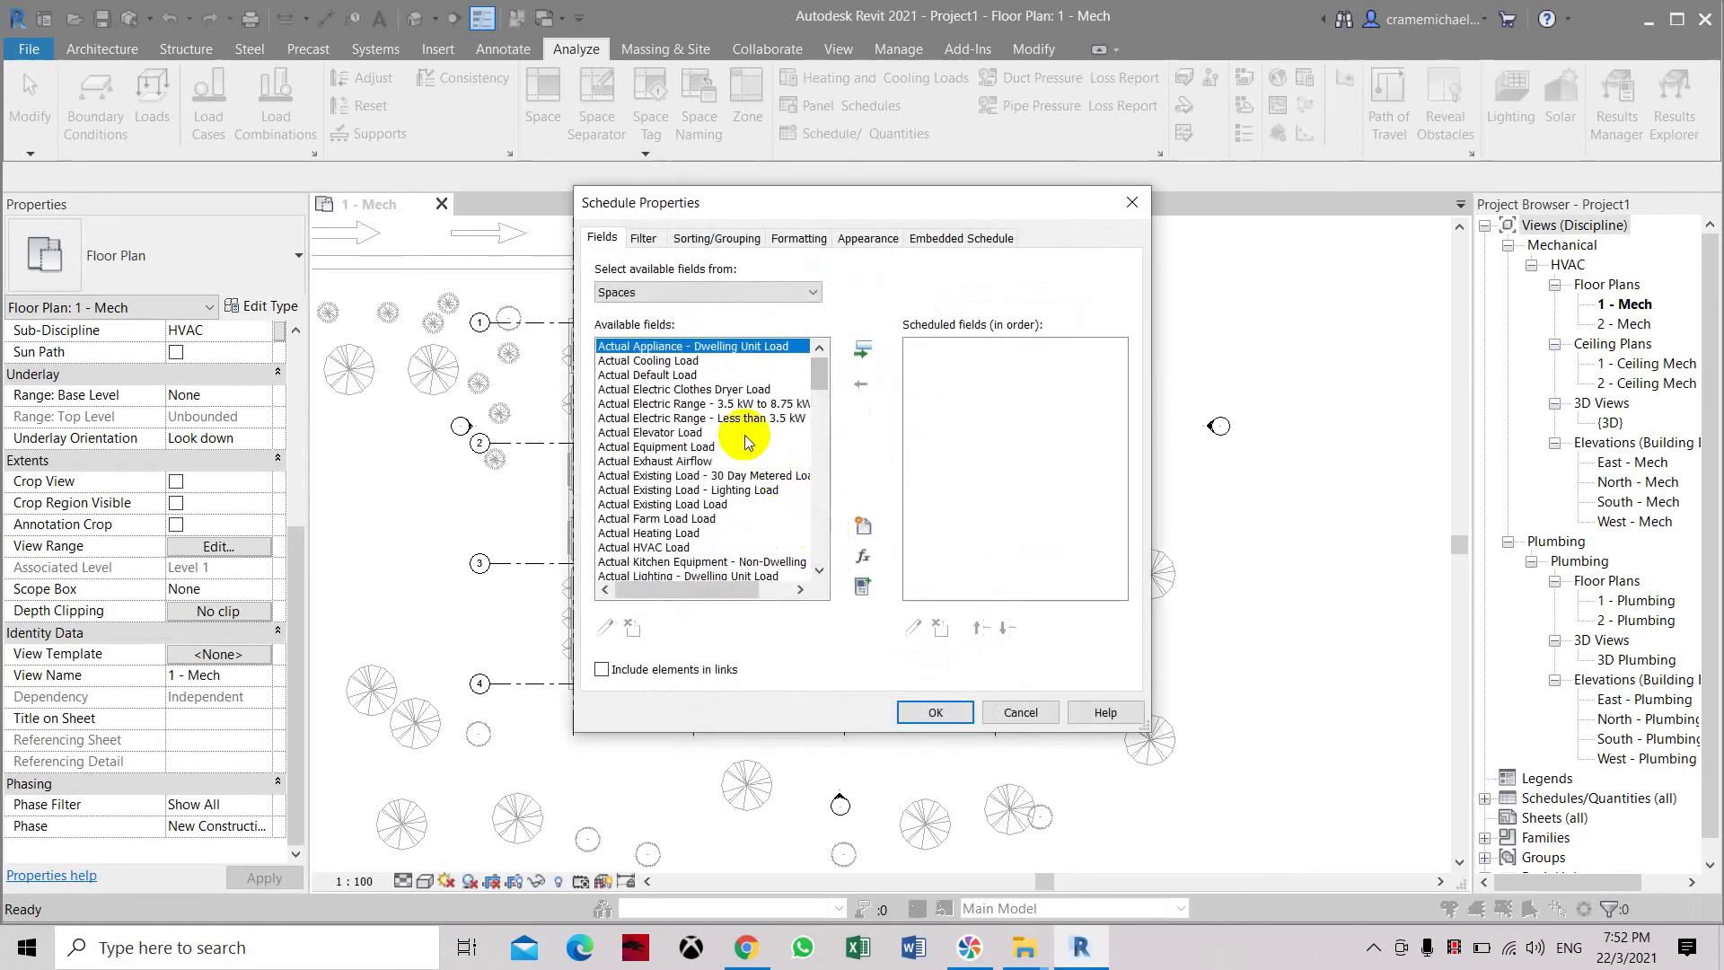
- Add the Name, Number and Level fields to the schedule
{"action": "left_click_drag", "start_coordinate": [815, 388], "coordinate": [817, 499]}
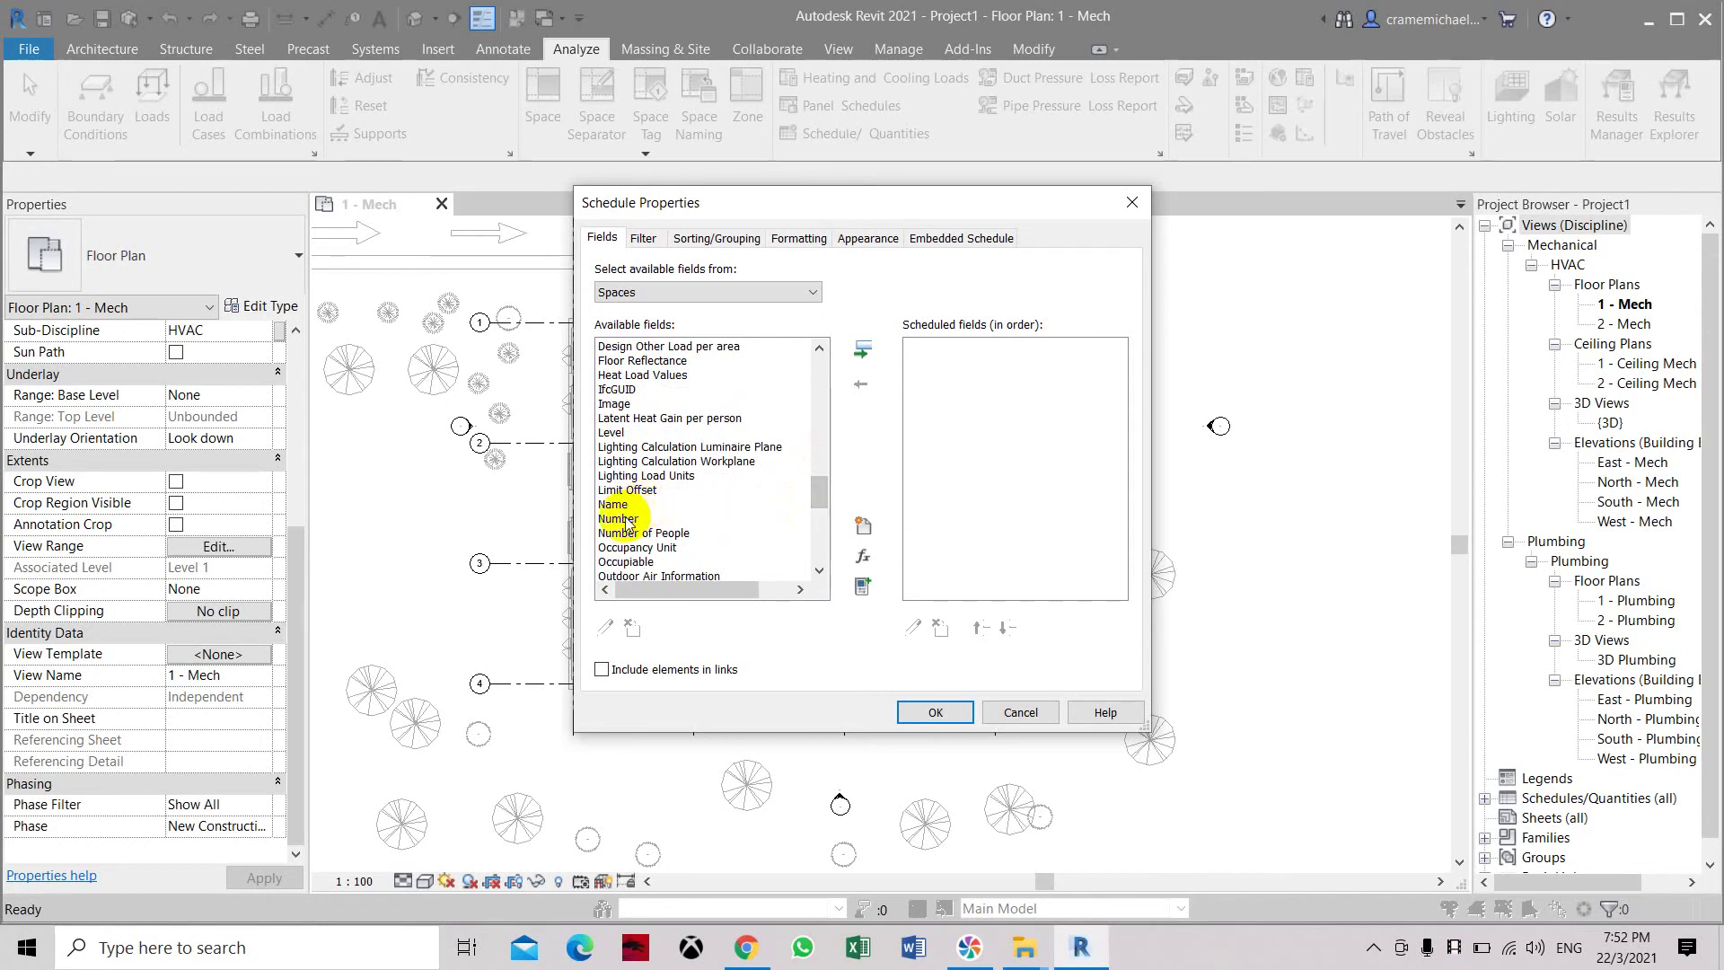
{"action": "left_click", "coordinate": [629, 506]}
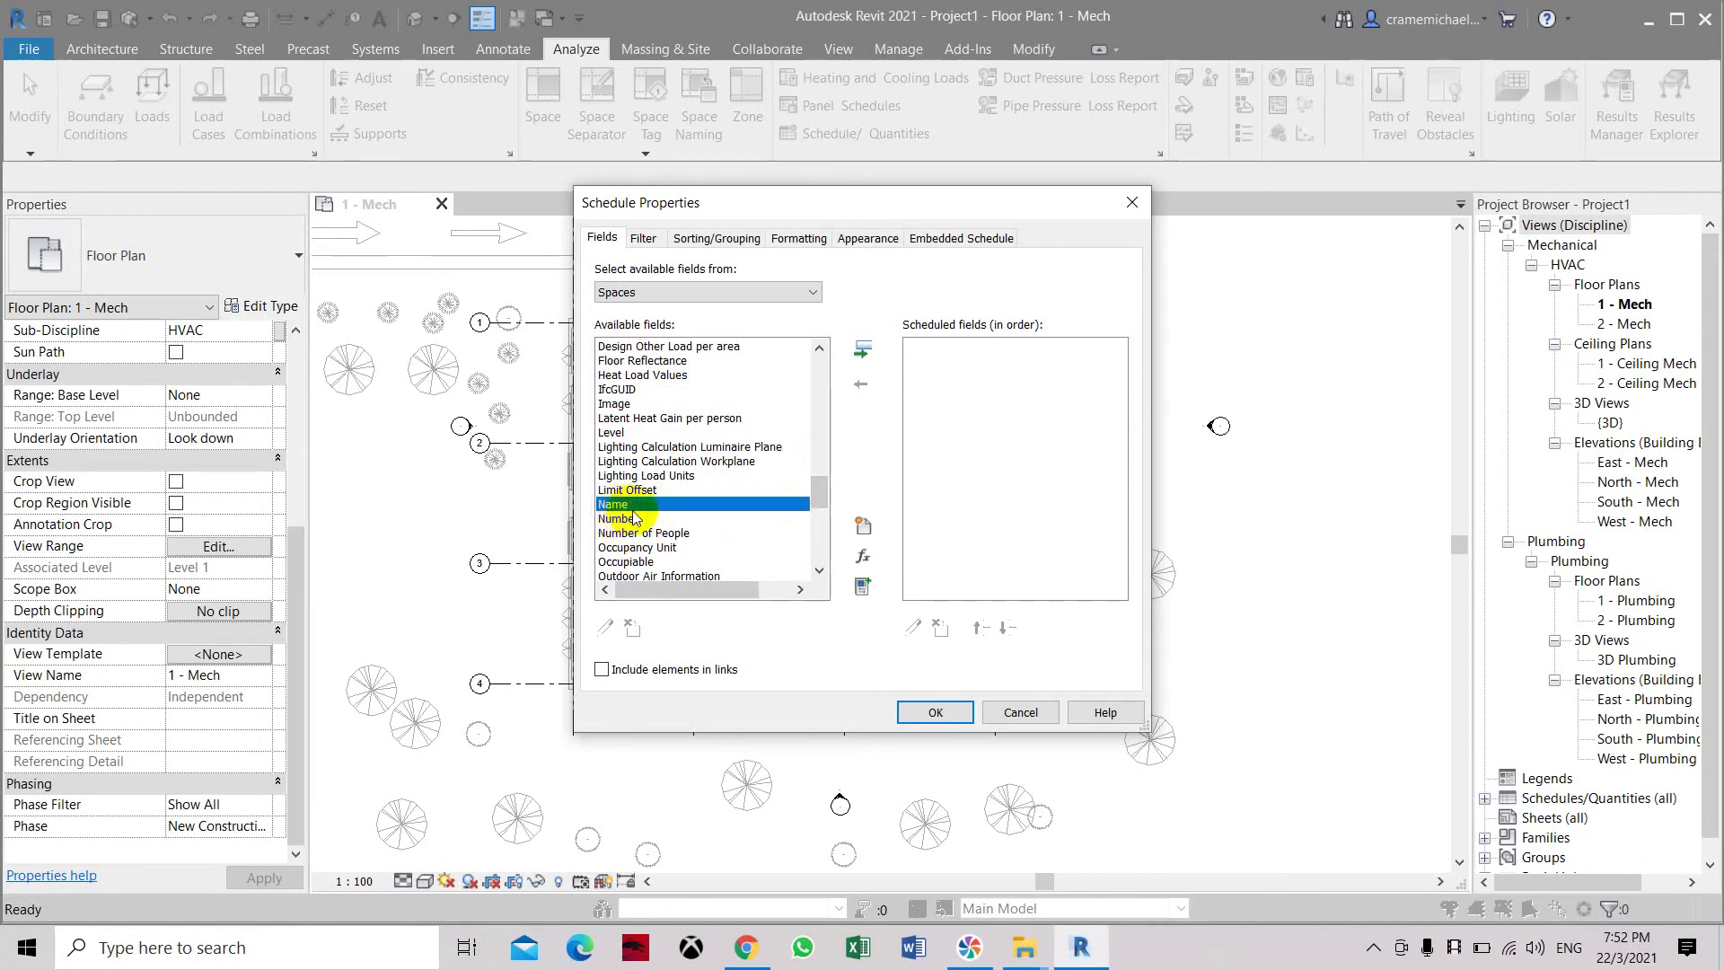
{"action": "left_click", "coordinate": [863, 349]}
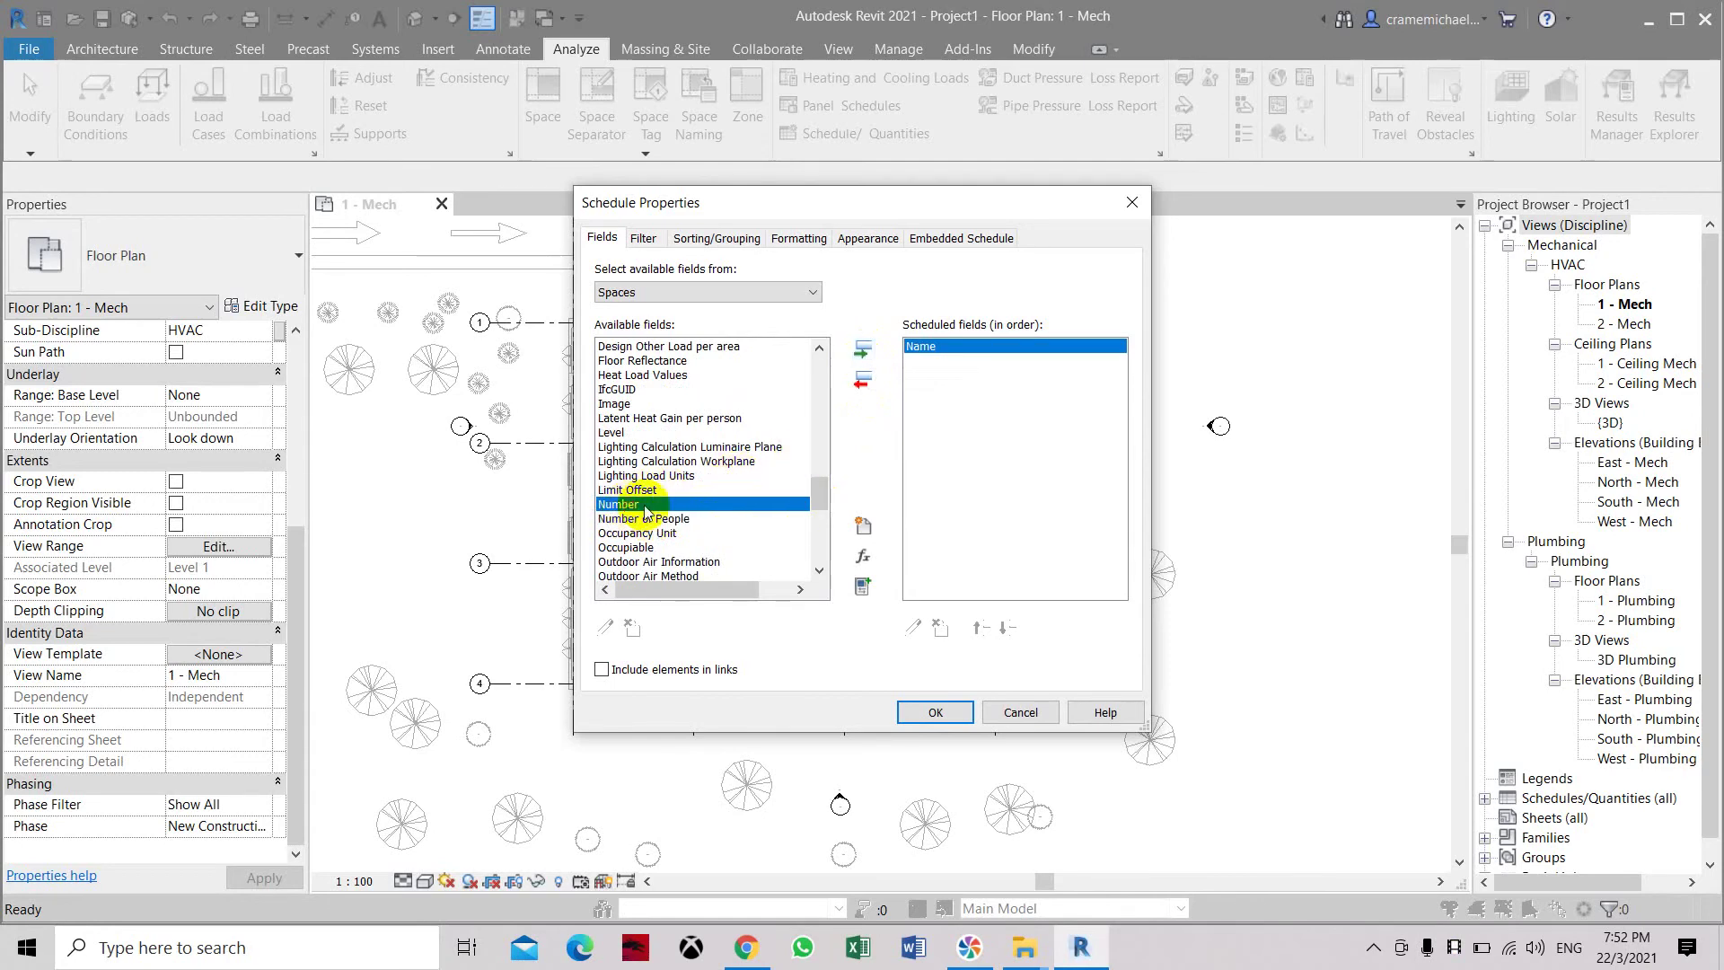
{"action": "left_click", "coordinate": [862, 353]}
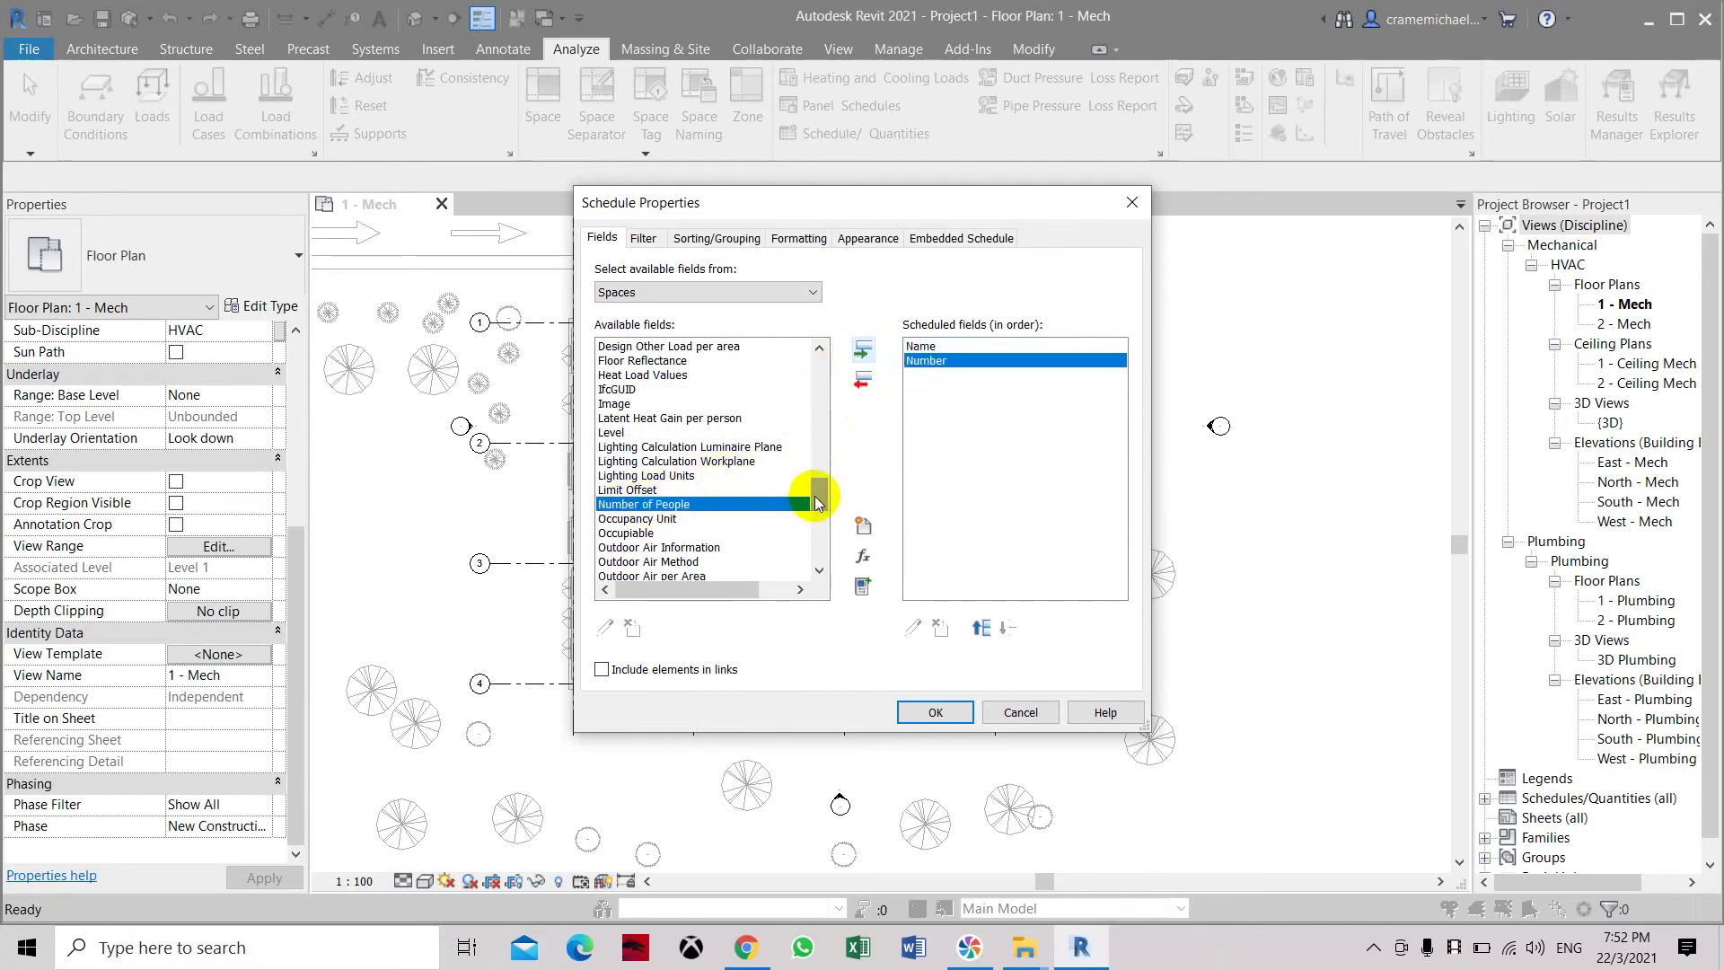
{"action": "mouse_move", "coordinate": [816, 501]}
{"action": "left_mouse_down"}
{"action": "mouse_move", "coordinate": [816, 454]}
{"action": "mouse_move", "coordinate": [814, 481]}
{"action": "left_mouse_up"}
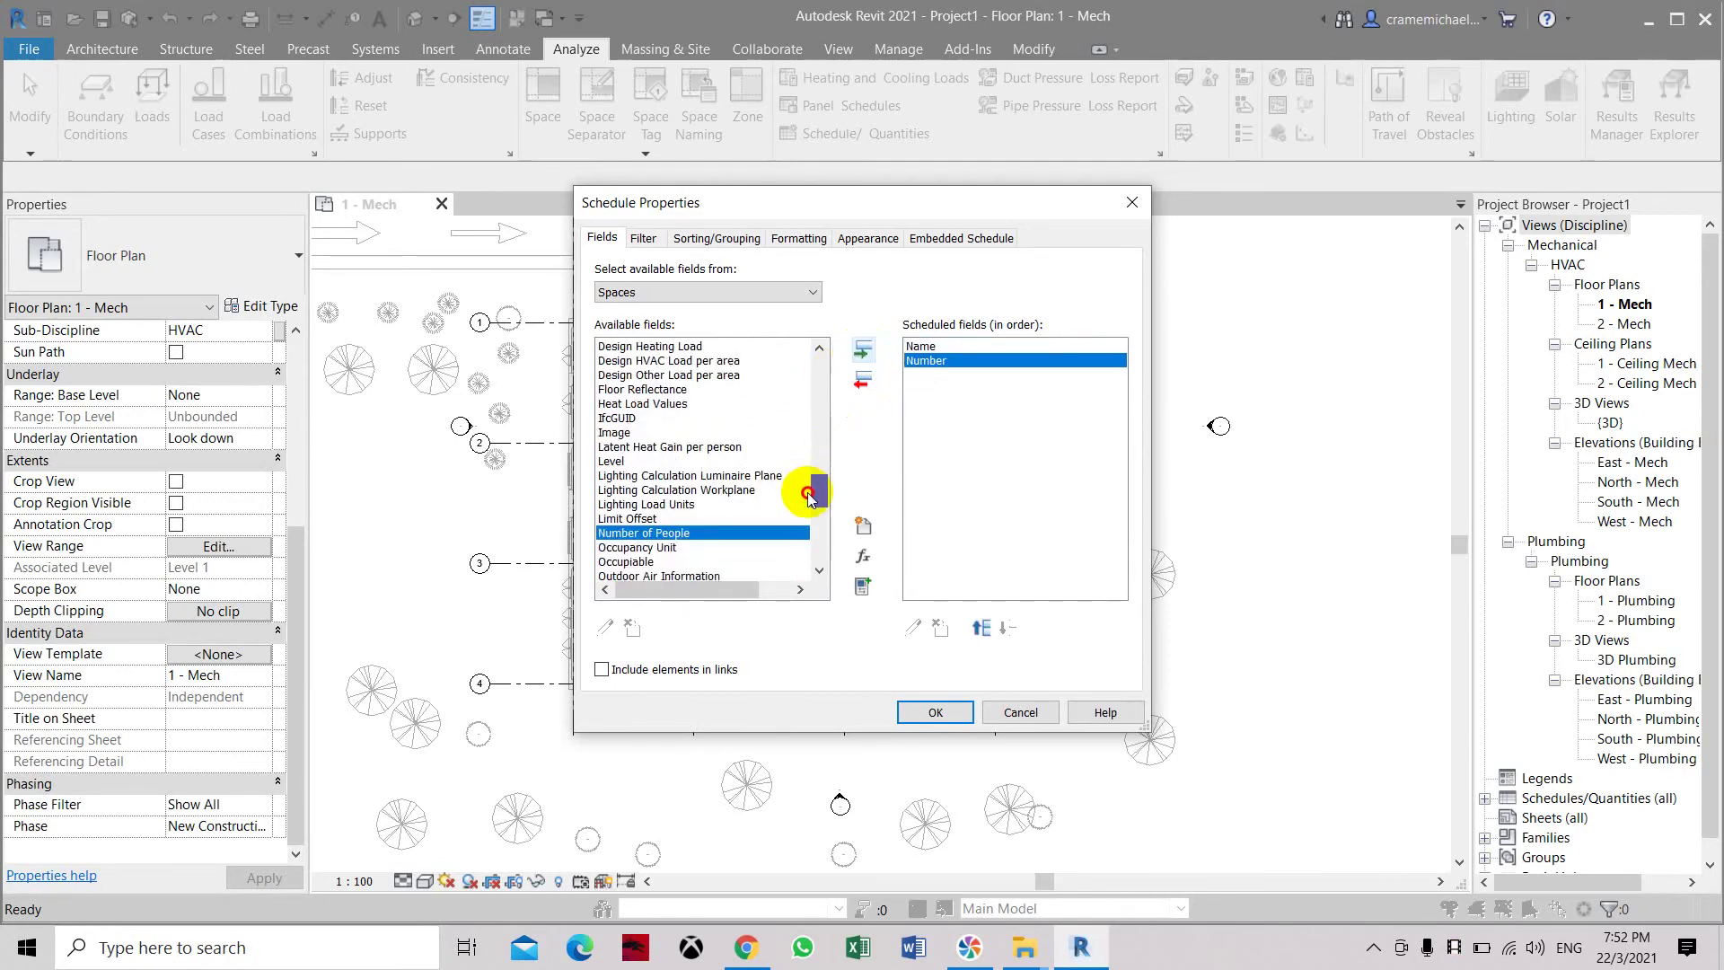
{"action": "left_click", "coordinate": [649, 461]}
{"action": "left_click", "coordinate": [862, 350]}
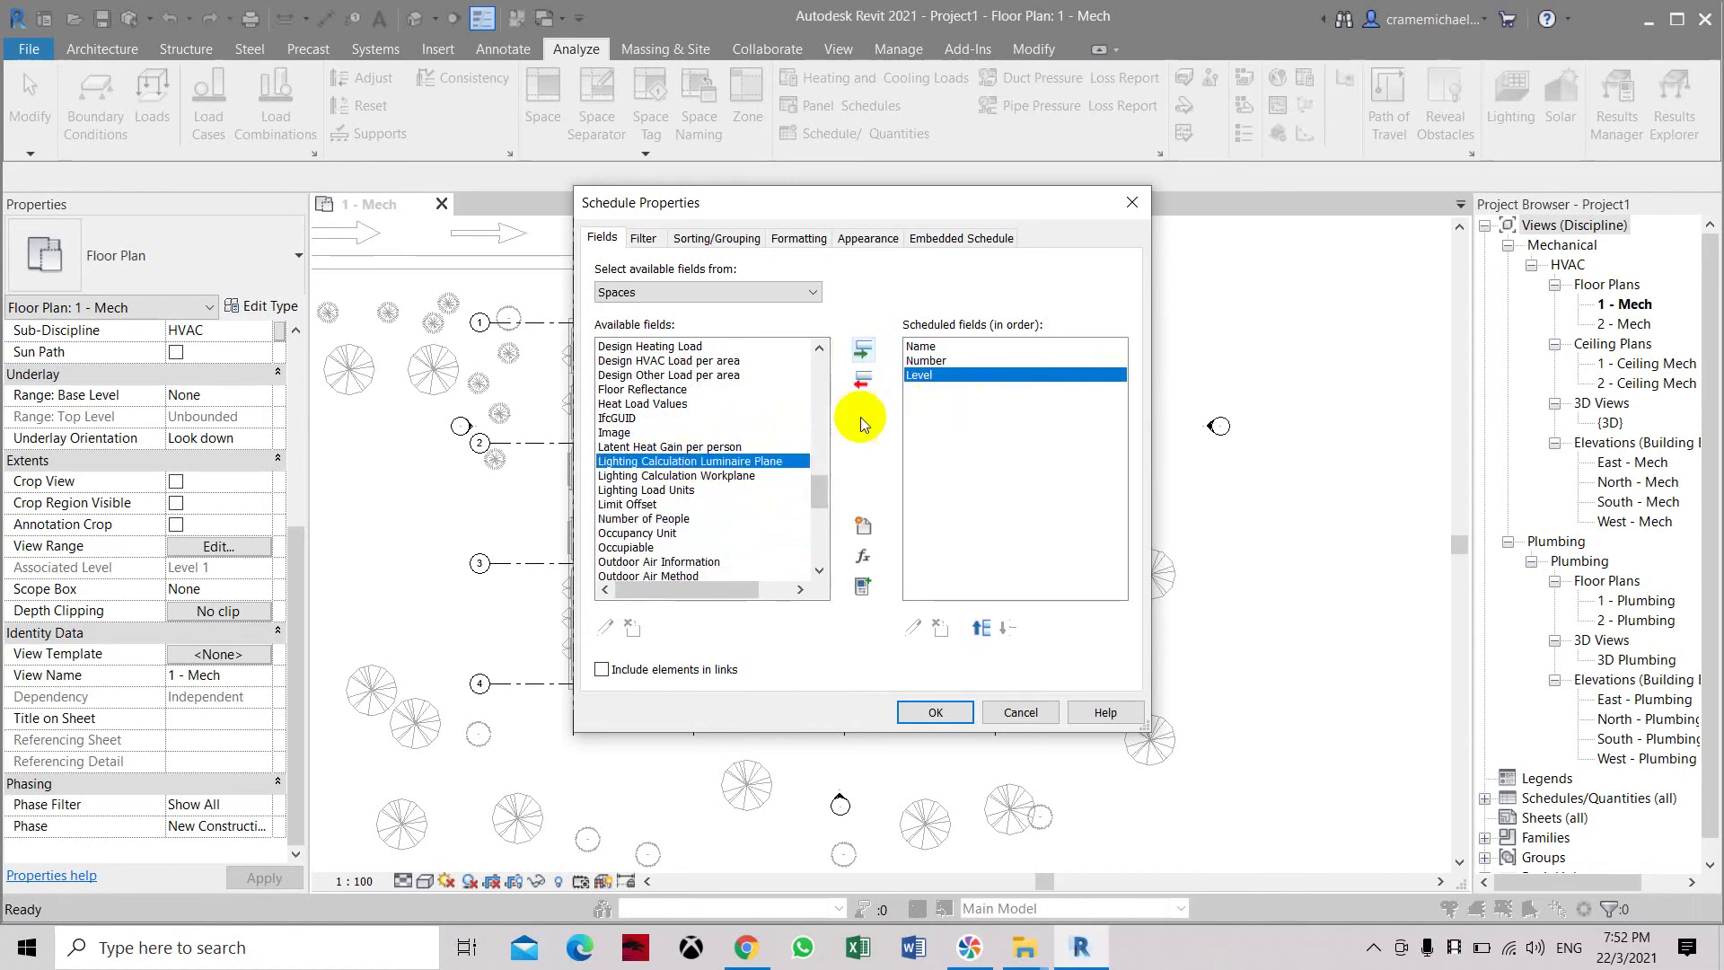
- Add the Area, Area per Person and Volume fields and finish the schedule
{"action": "left_click_drag", "start_coordinate": [819, 499], "coordinate": [817, 443]}
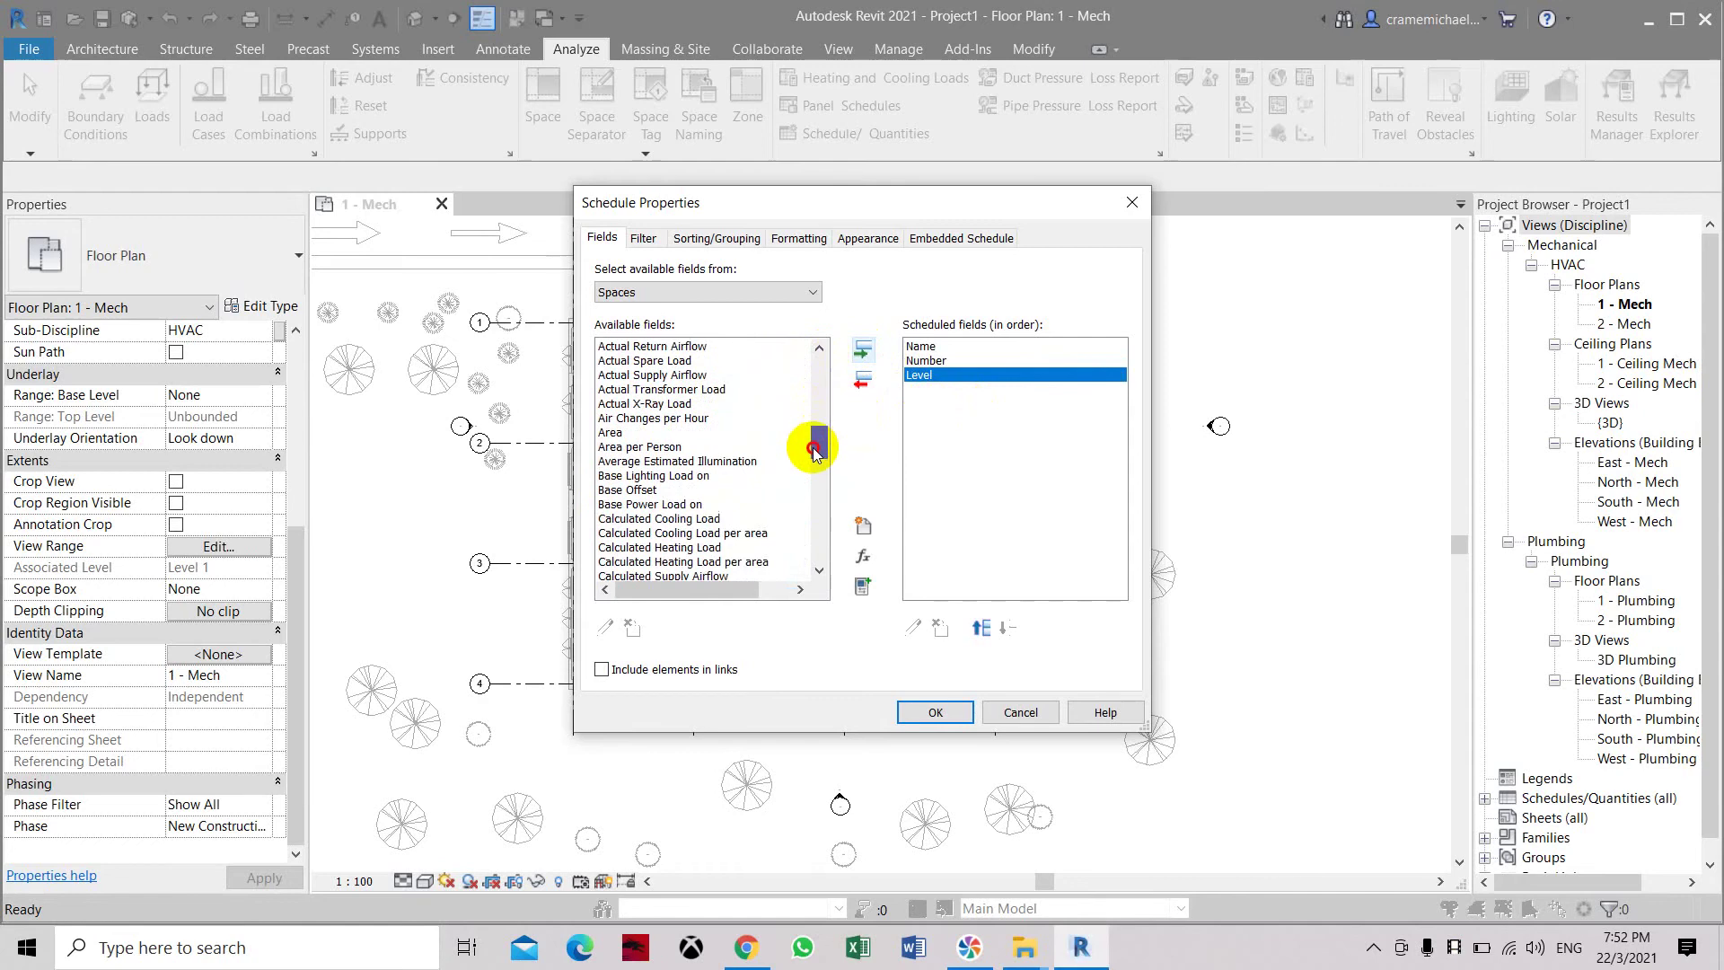
{"action": "left_click", "coordinate": [629, 432]}
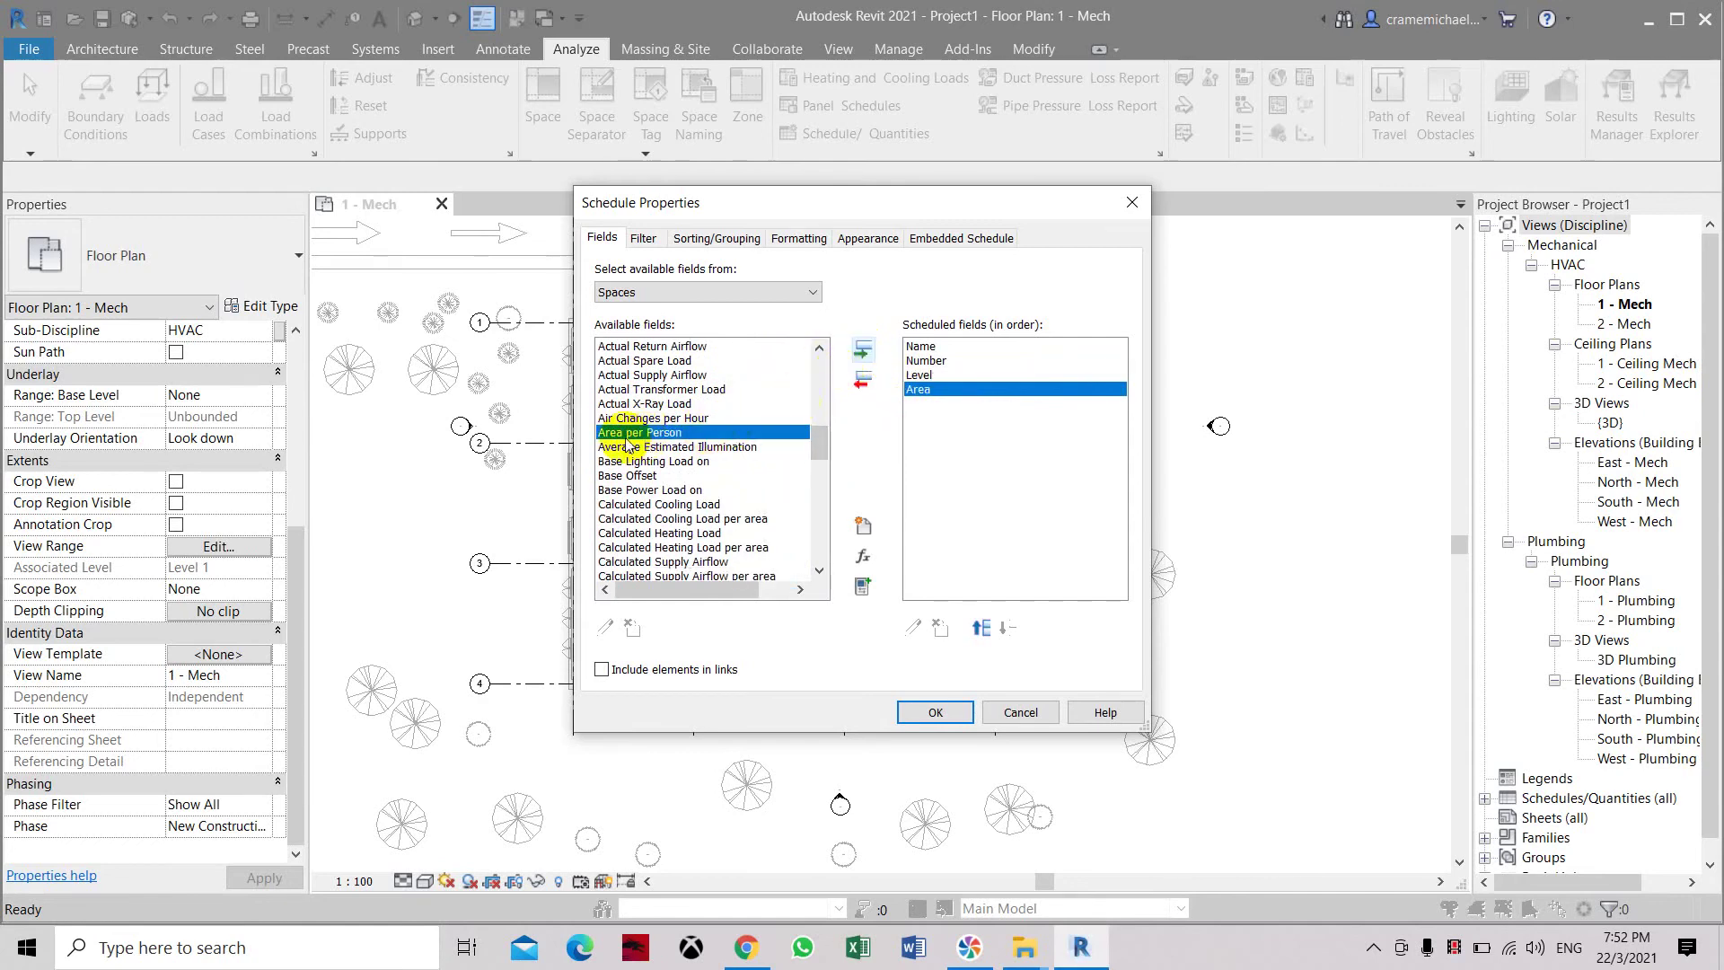
{"action": "left_click", "coordinate": [867, 360]}
{"action": "left_click_drag", "start_coordinate": [818, 442], "coordinate": [817, 541]}
{"action": "left_click", "coordinate": [629, 533]}
{"action": "left_click", "coordinate": [863, 349]}
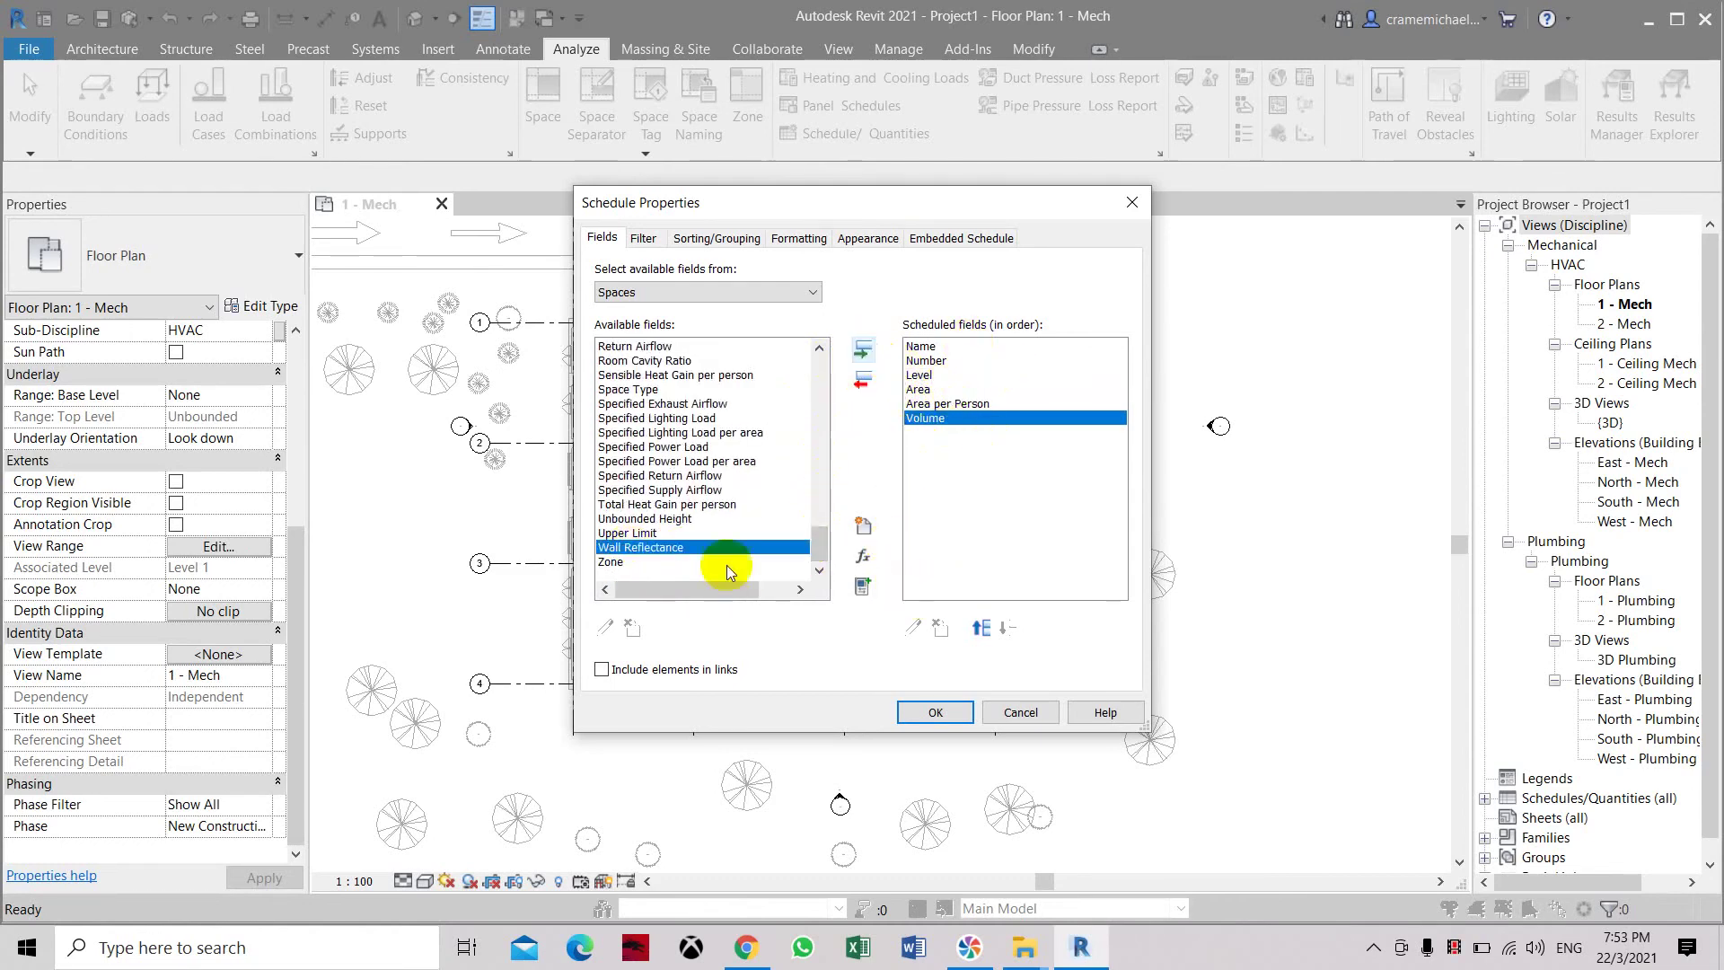
{"action": "left_click", "coordinate": [916, 713]}
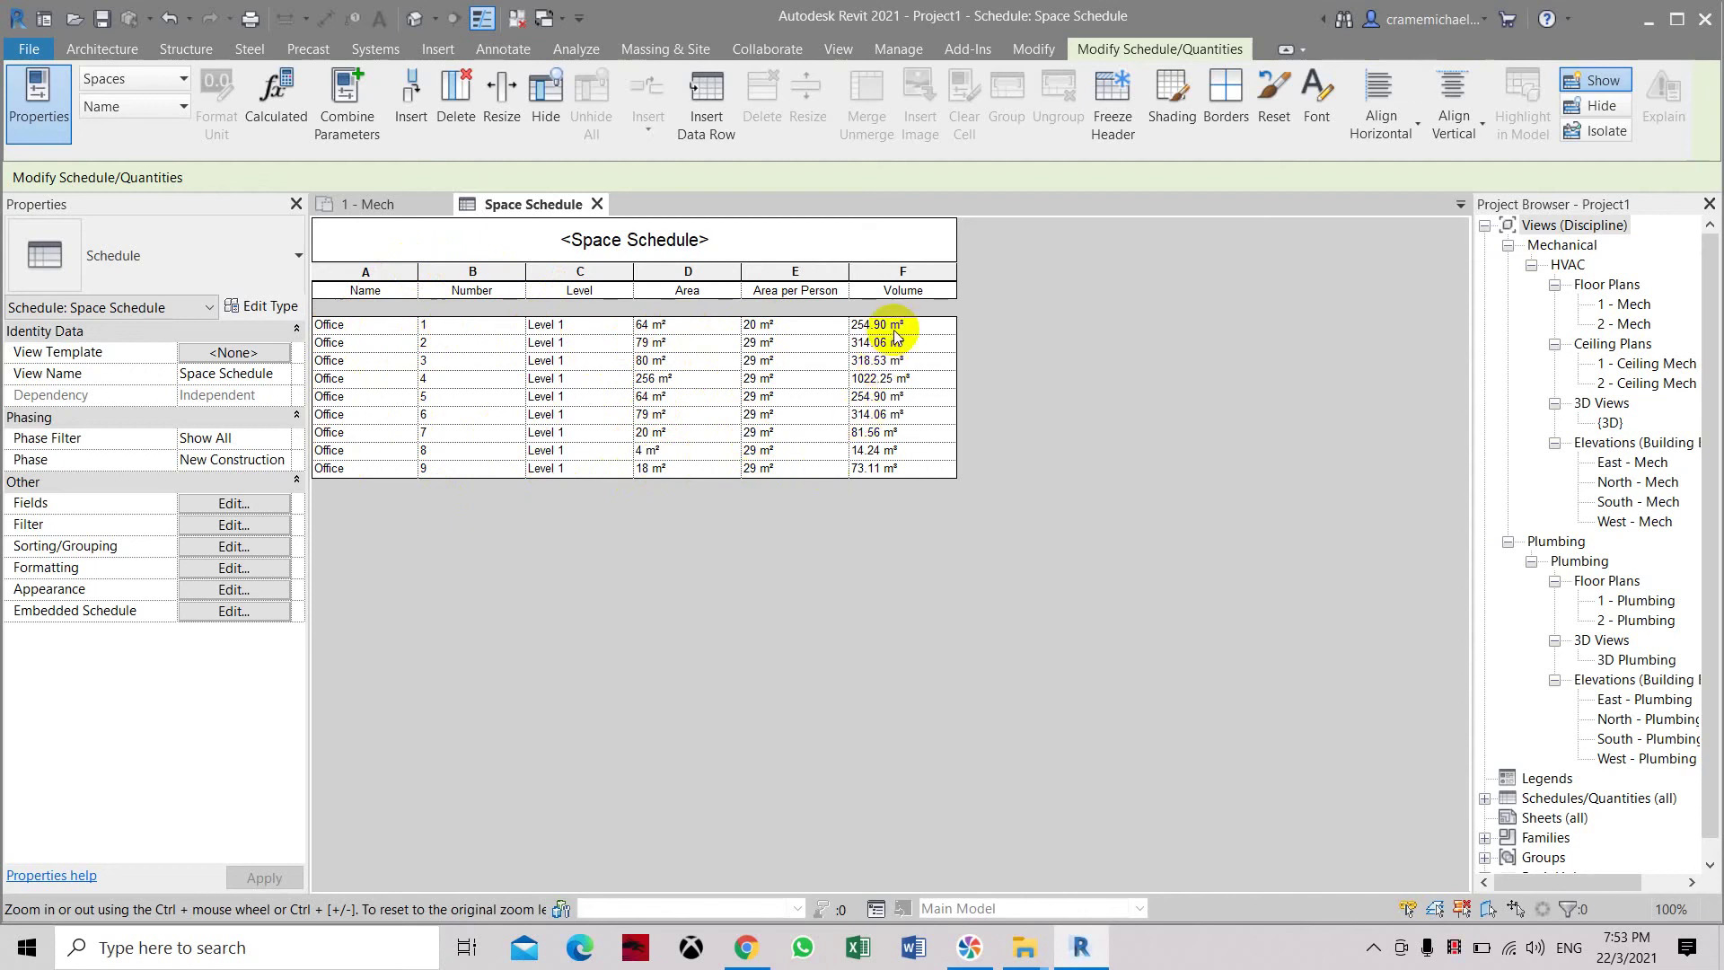
- Check Office 1's Area per Person and the schedule's field list, then return to 1 - Mech
{"action": "left_click", "coordinate": [780, 327]}
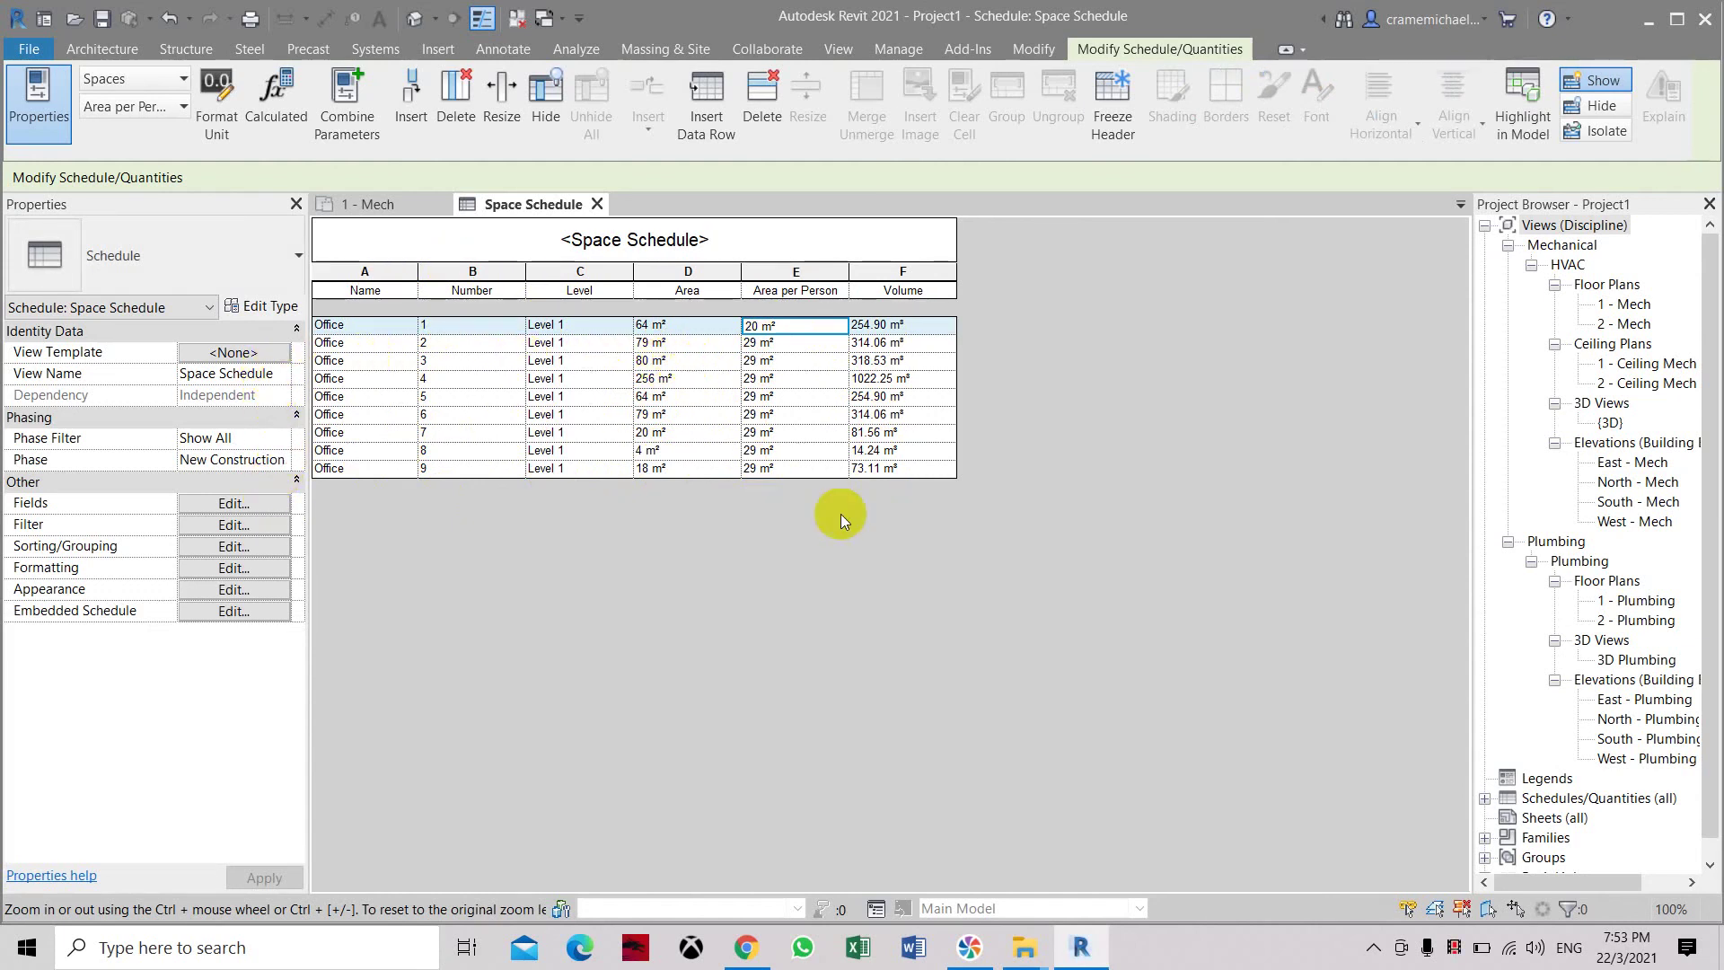
{"action": "left_click", "coordinate": [242, 506]}
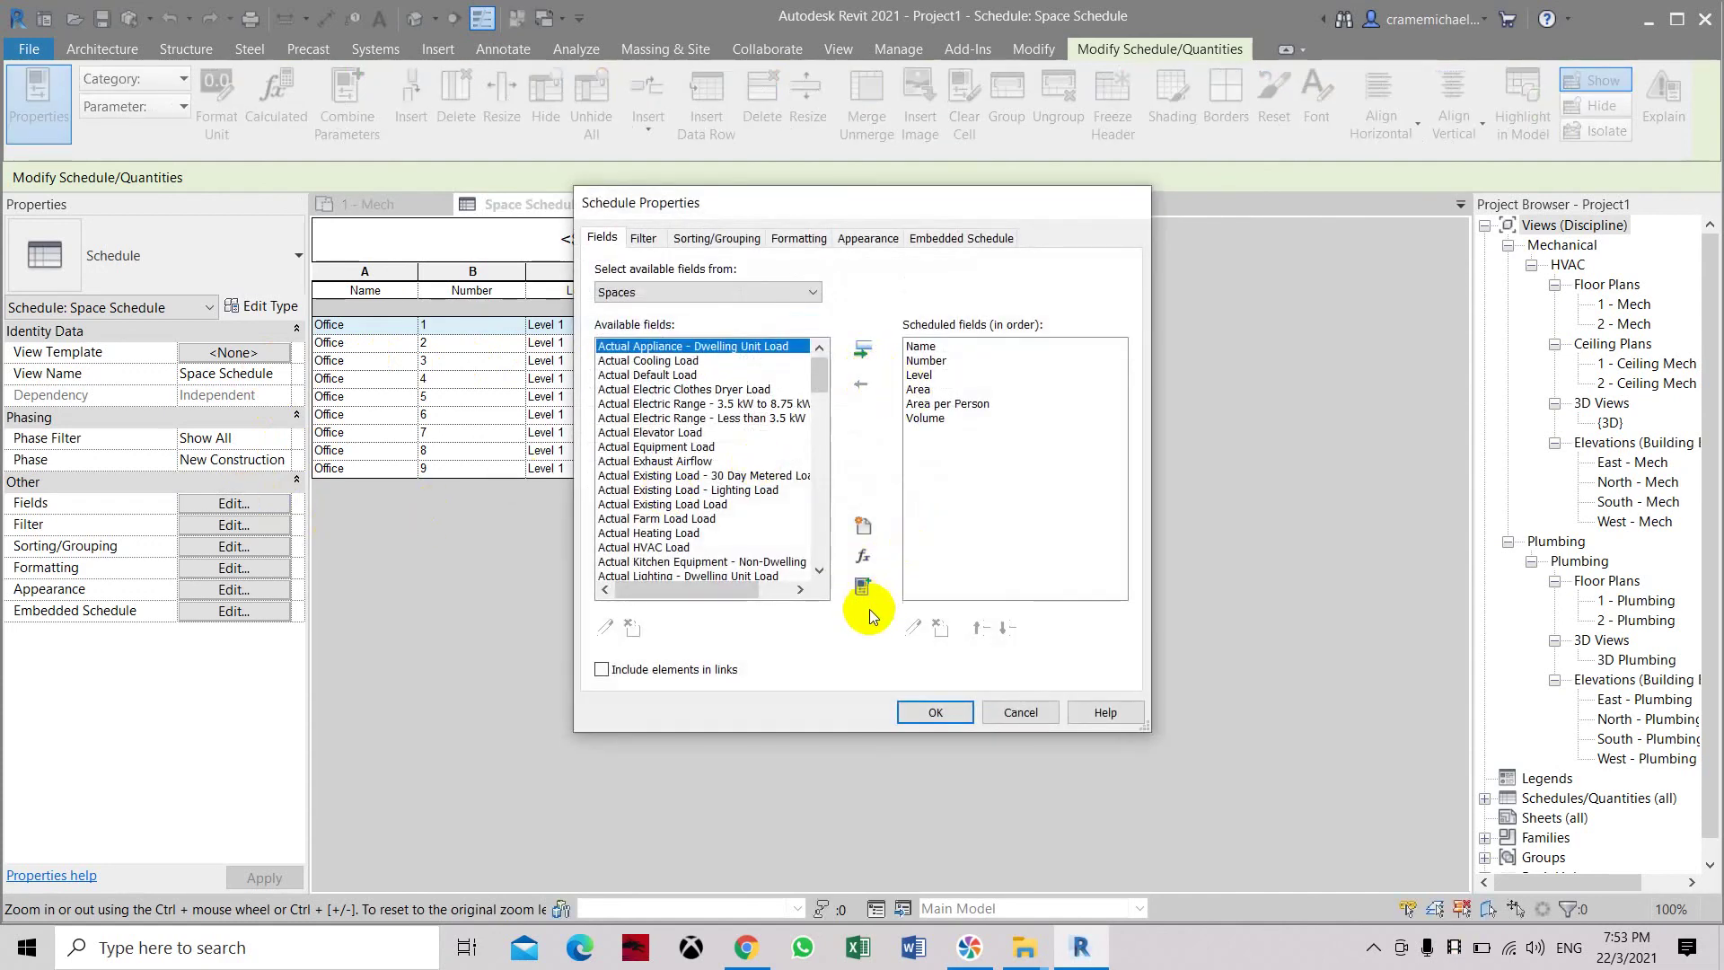
{"action": "left_click", "coordinate": [935, 712]}
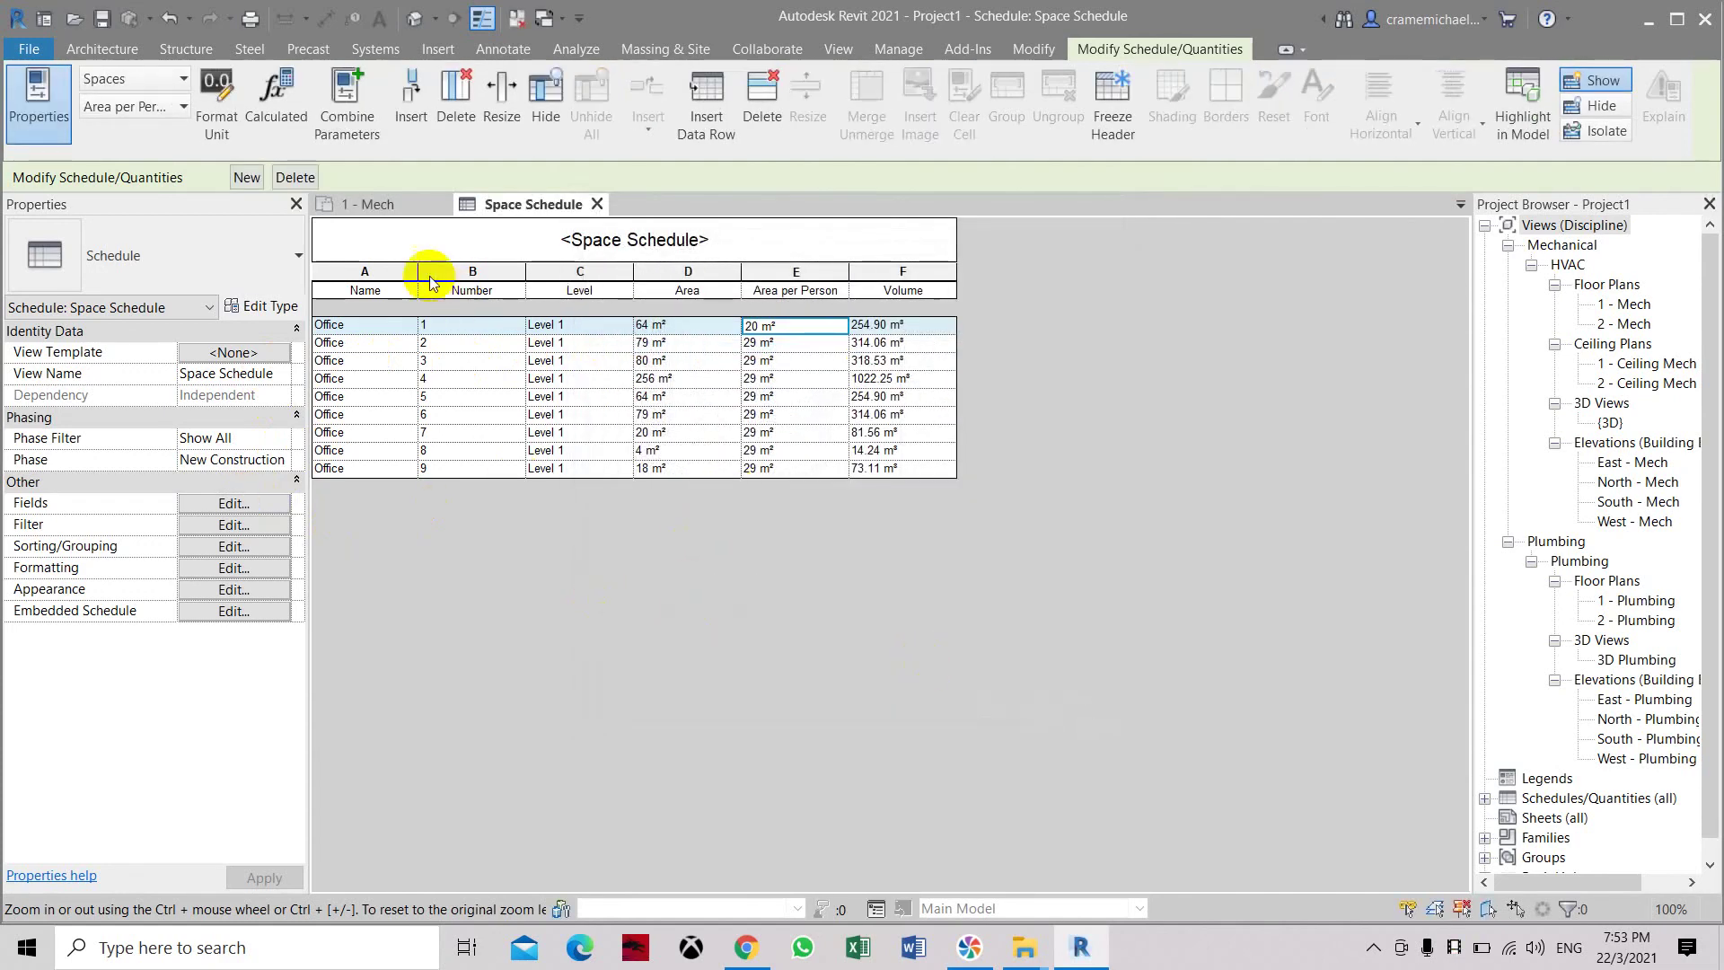
{"action": "left_click", "coordinate": [382, 204]}
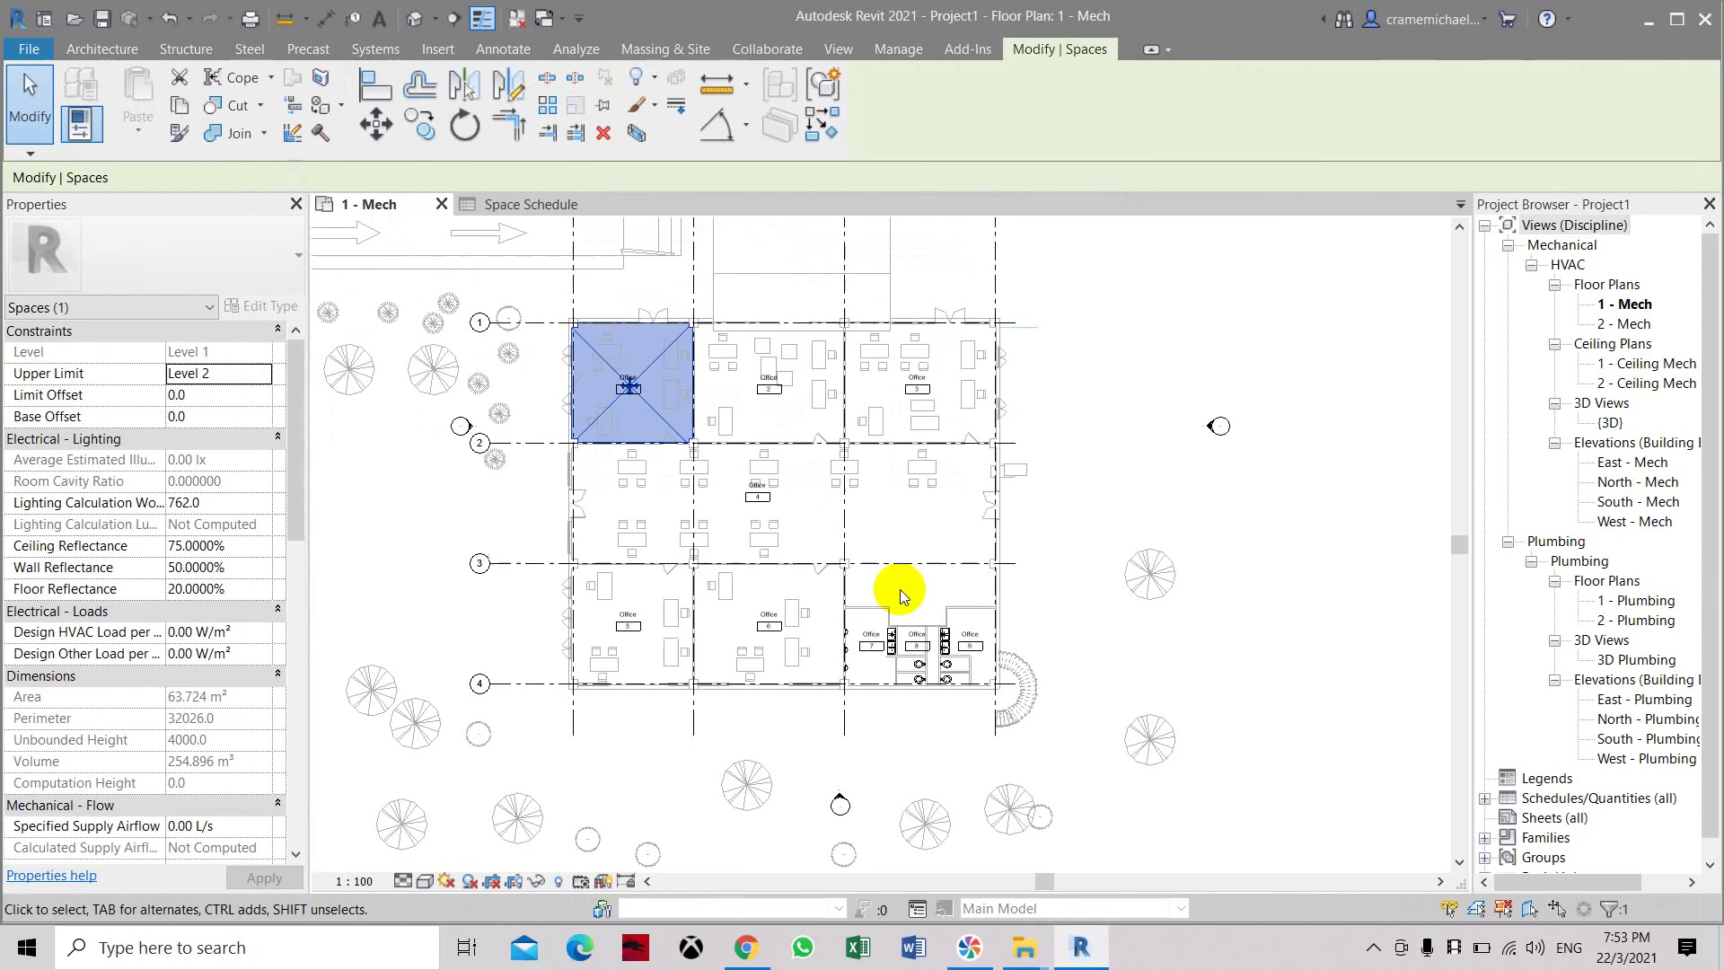
{"action": "scroll", "coordinate": [900, 589], "scroll_direction": "up", "scroll_amount": 1}
{"action": "scroll", "coordinate": [903, 592], "scroll_direction": "down", "scroll_amount": 1}
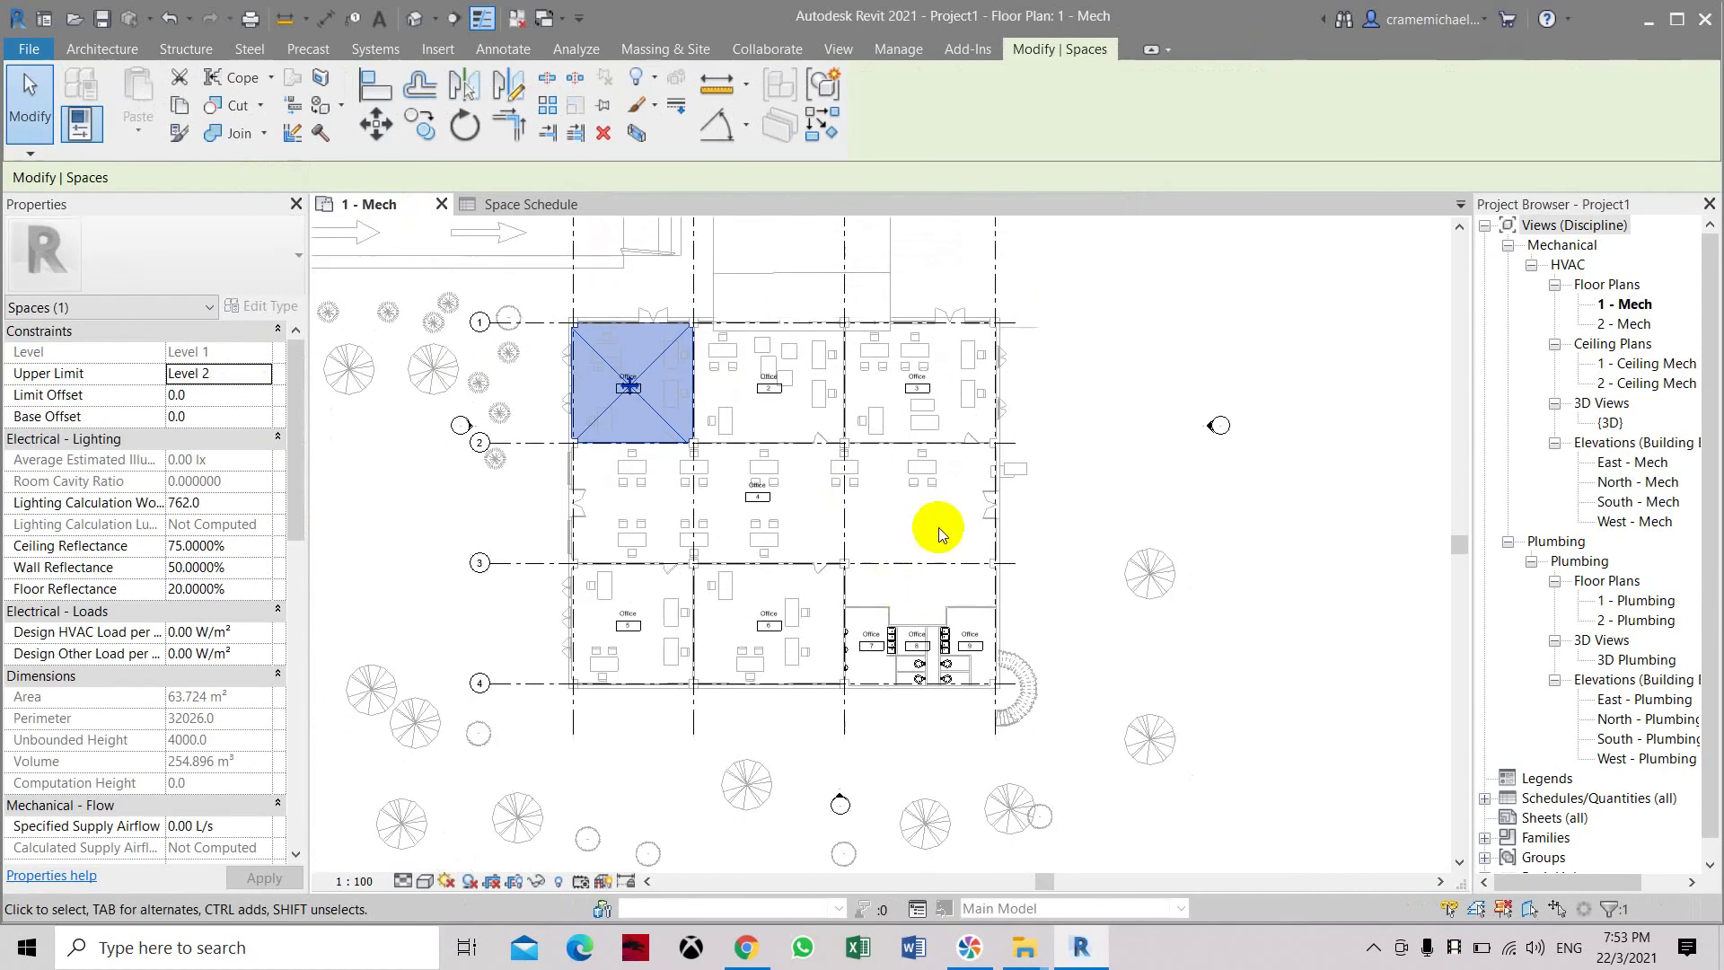
{"action": "middle_click_drag", "start_coordinate": [952, 546], "coordinate": [968, 588]}
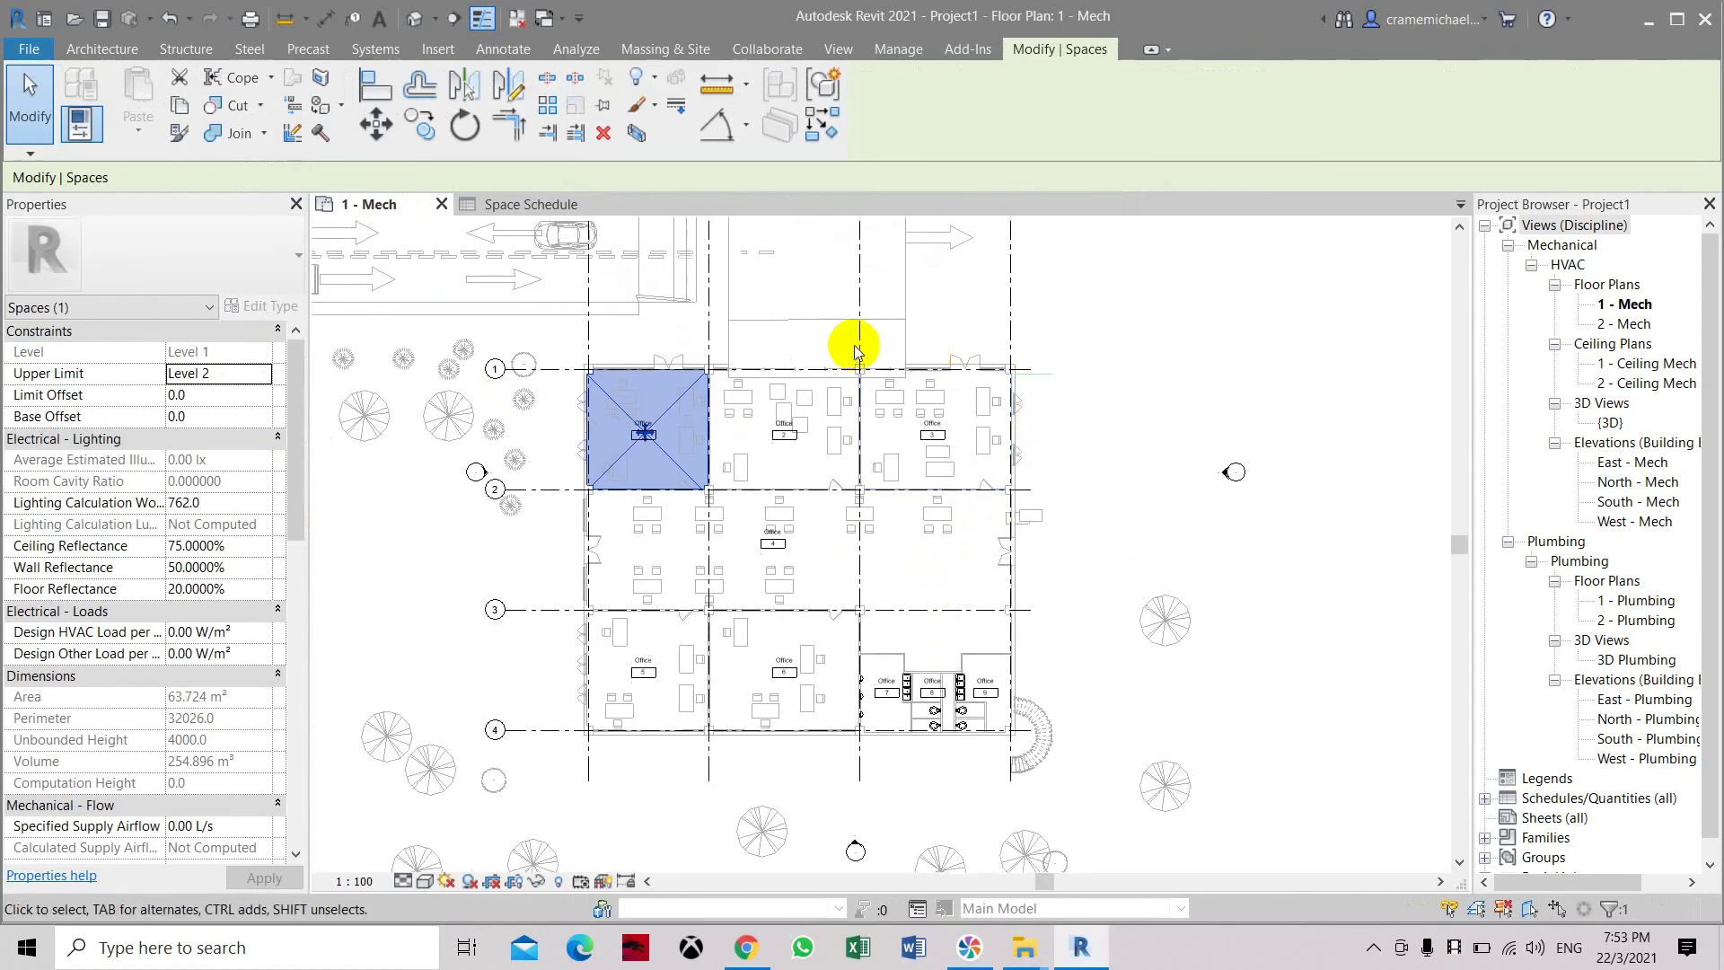